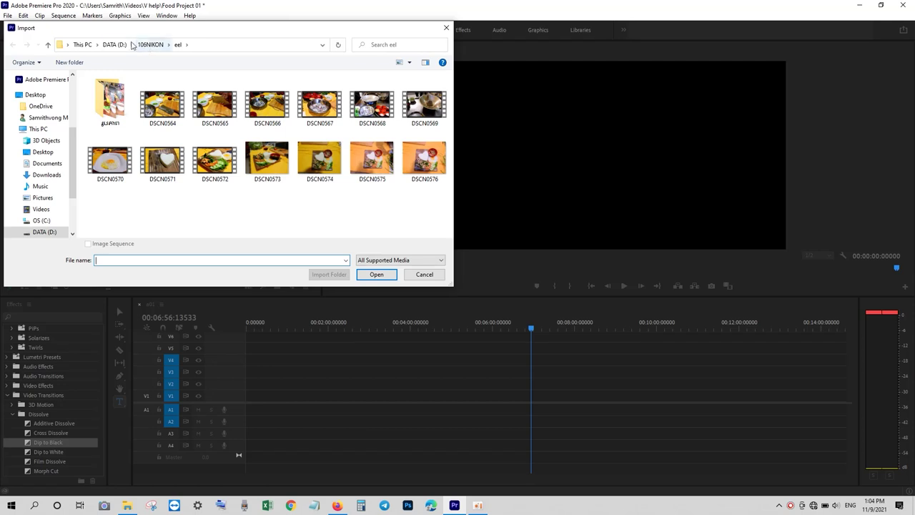
Import the seven clips DSCN1076–DSCN1082 from DATA (D:) > 106NIKON > New folder (2)
click(115, 45)
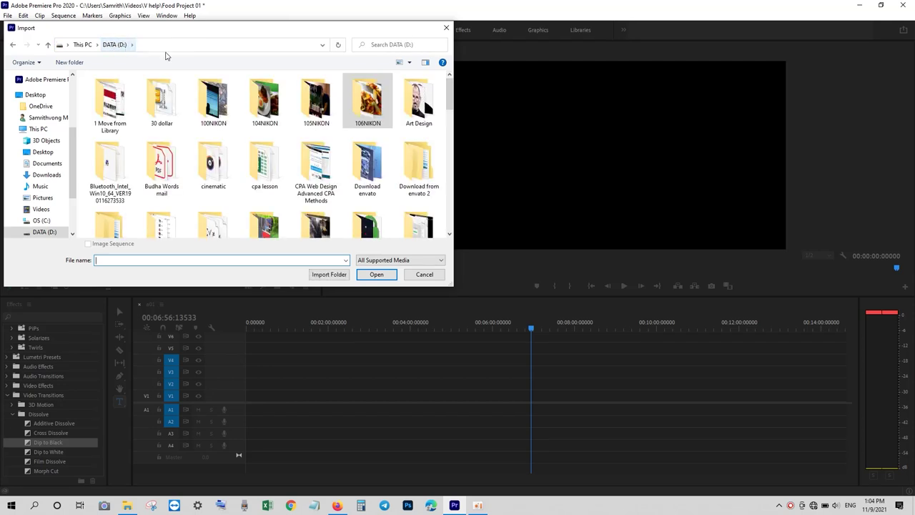
double_click(366, 107)
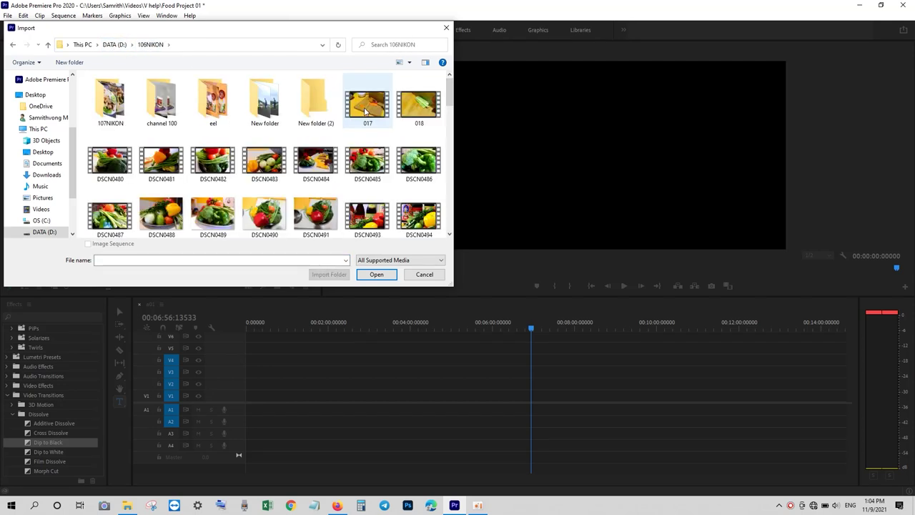
double_click(313, 105)
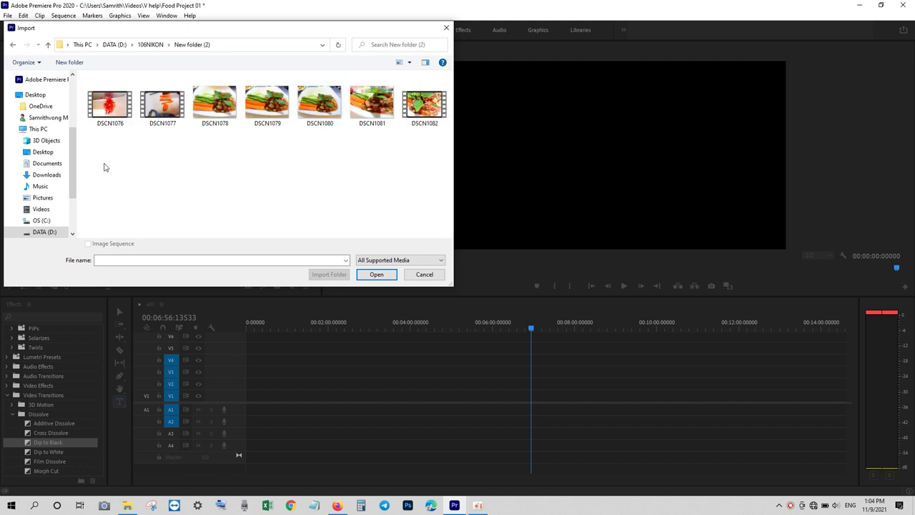
drag(104, 167, 444, 161)
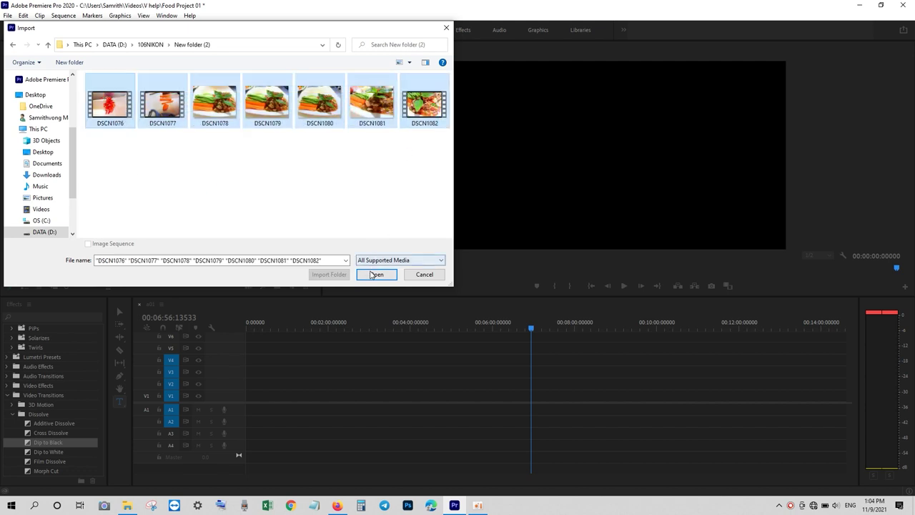
click(373, 275)
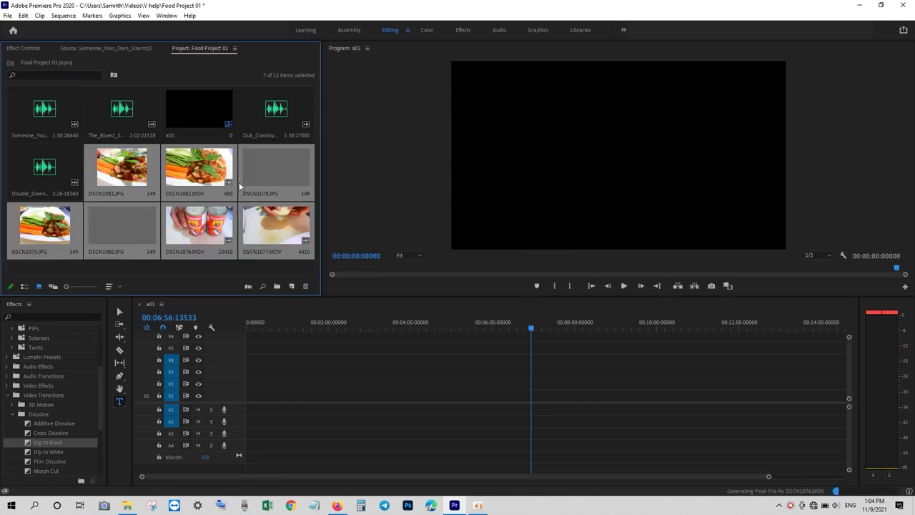
Place DSCN1076.MOV at the start of sequence a01, followed by DSCN1077.MOV
click(221, 221)
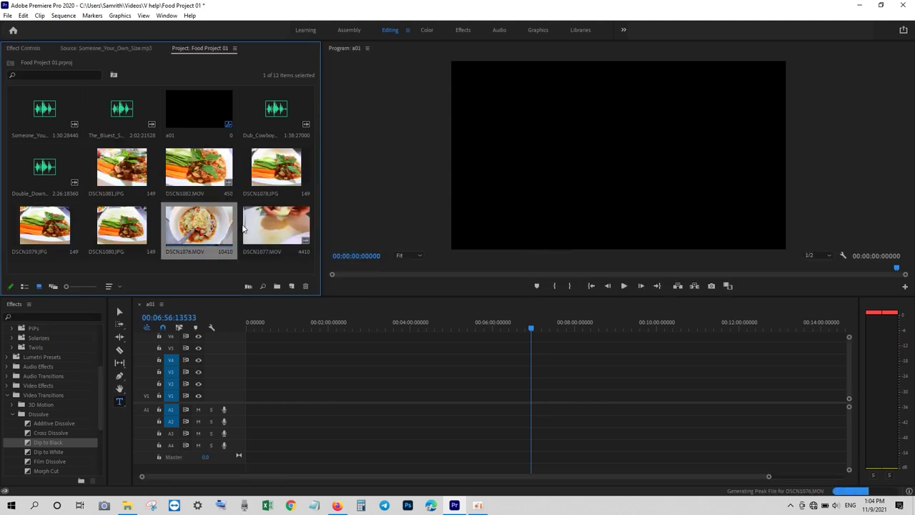
click(257, 254)
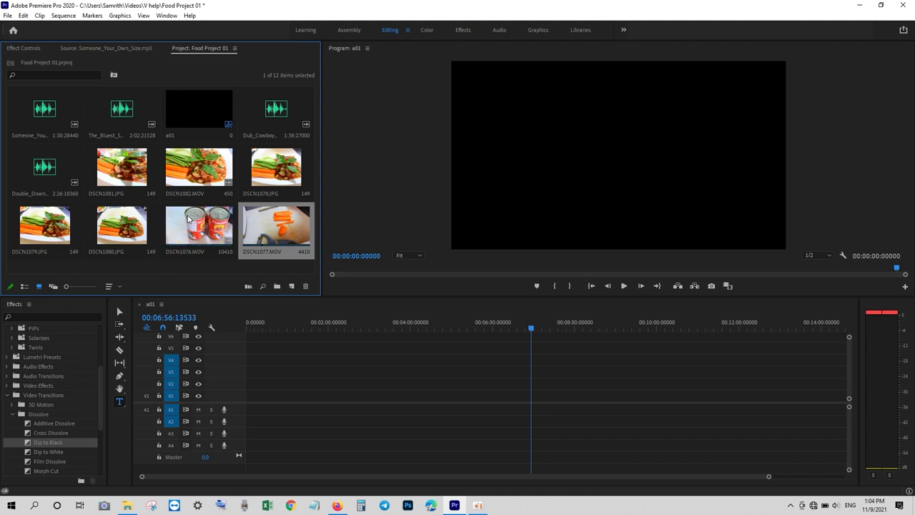
click(191, 227)
drag(192, 227, 246, 408)
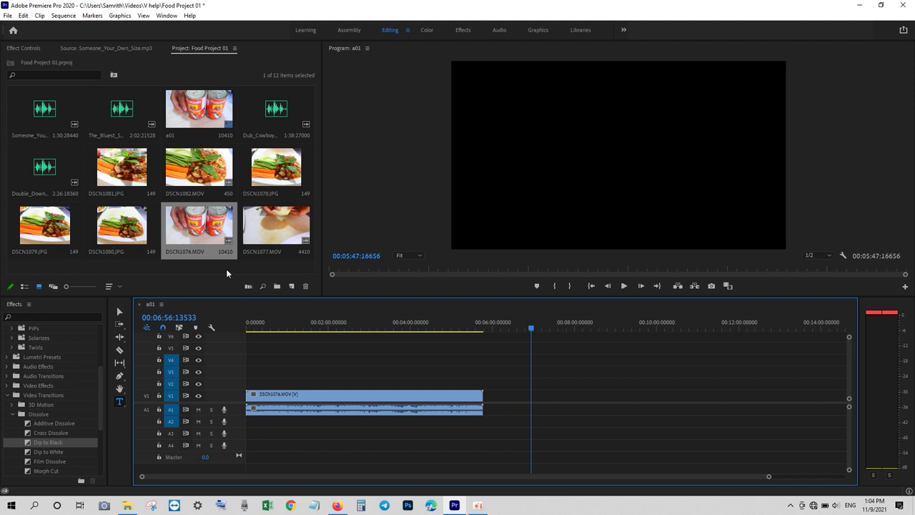
drag(256, 227, 492, 417)
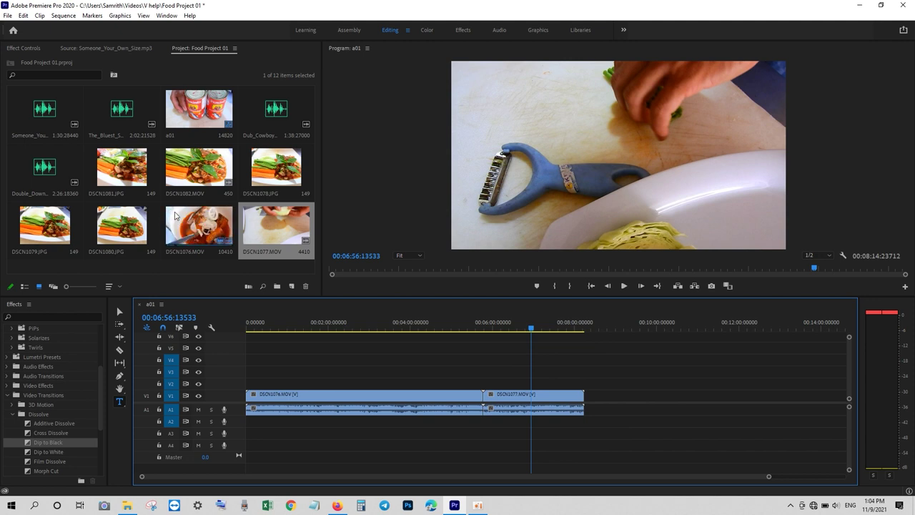
Add DSCN1082.MOV after the existing clips and return the playhead to the sequence start
click(264, 170)
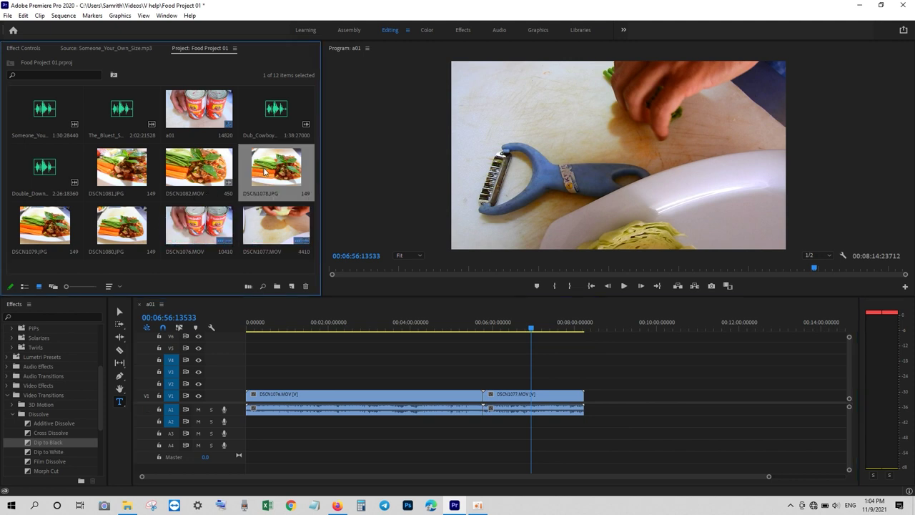
click(264, 220)
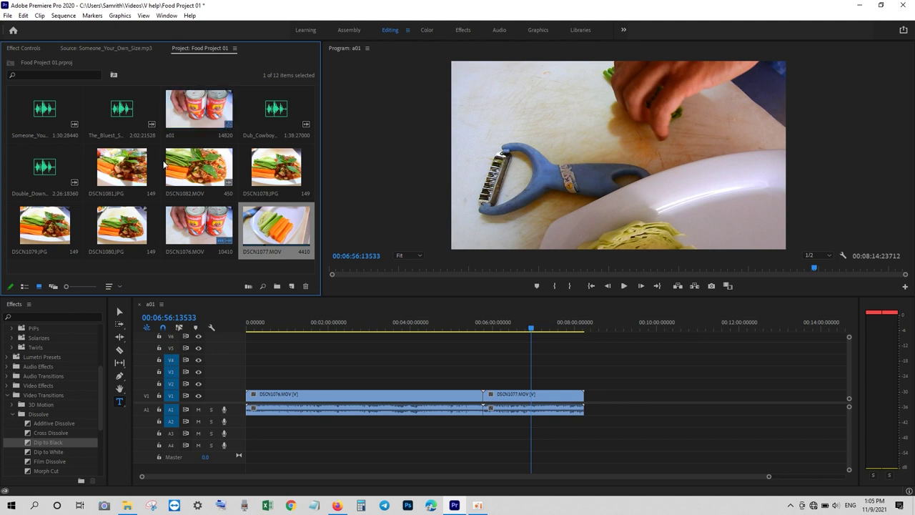
click(202, 168)
mouse_move(201, 168)
mouse_down()
mouse_move(592, 415)
mouse_move(604, 392)
mouse_up()
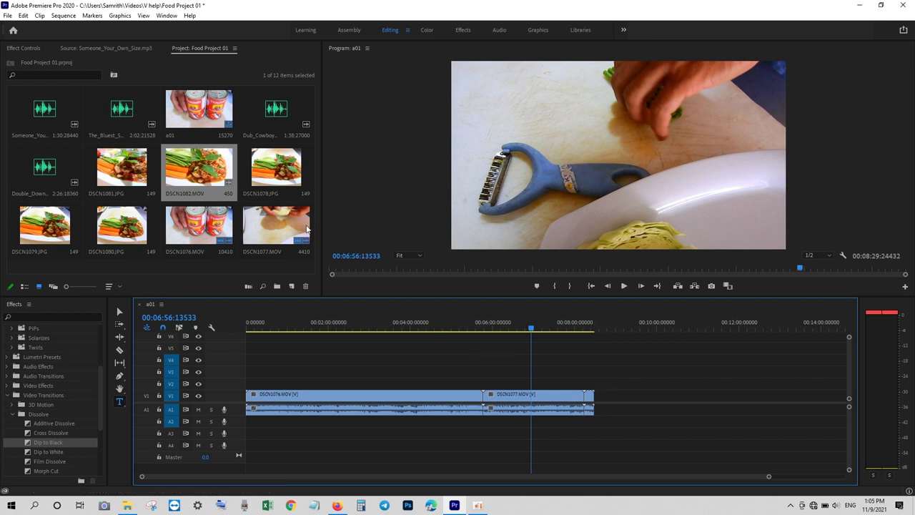
click(290, 224)
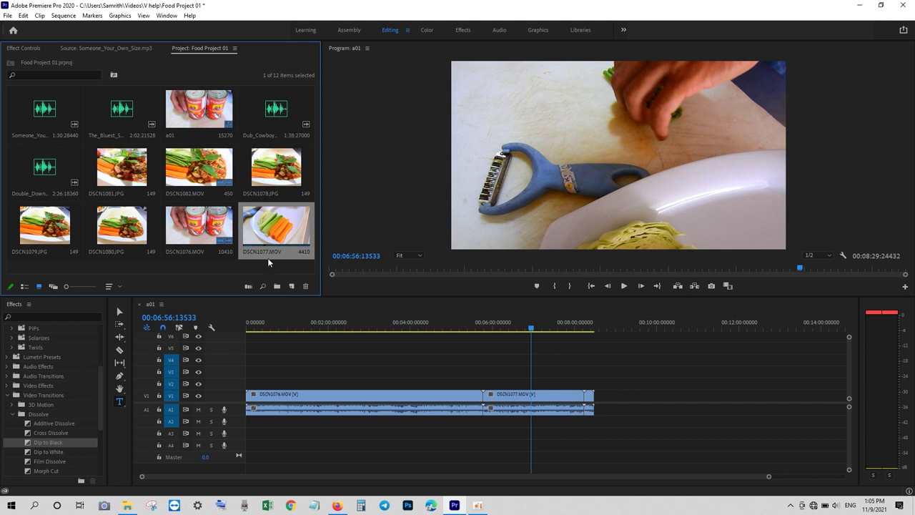
drag(282, 325, 247, 325)
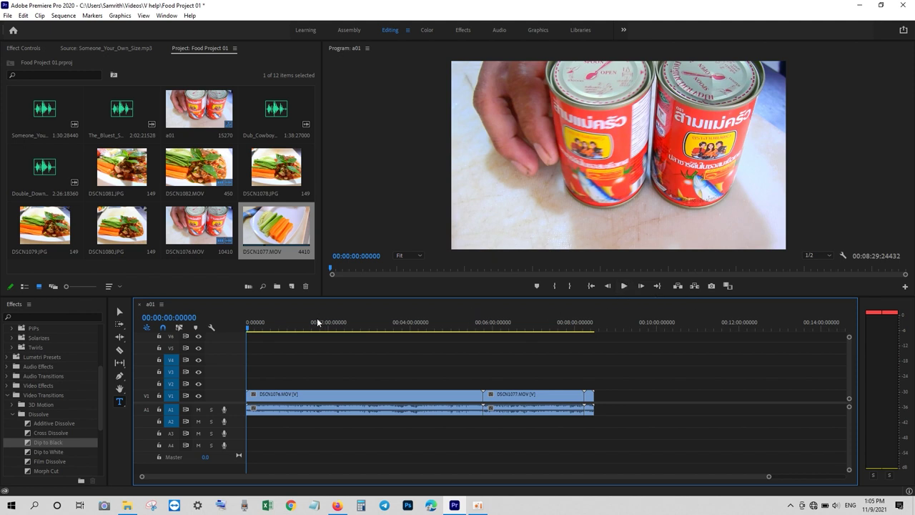
mouse_move(248, 330)
mouse_down()
mouse_move(267, 331)
mouse_move(240, 328)
mouse_up()
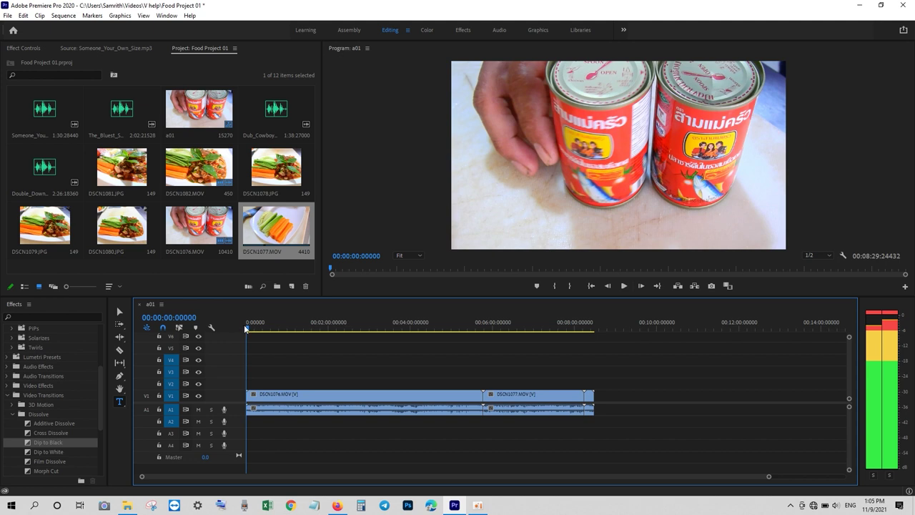
Zoom in on the can clip and scrub the playhead to about 00:00:07:23
drag(769, 477, 441, 476)
key(=)
key(=)
drag(249, 331, 317, 326)
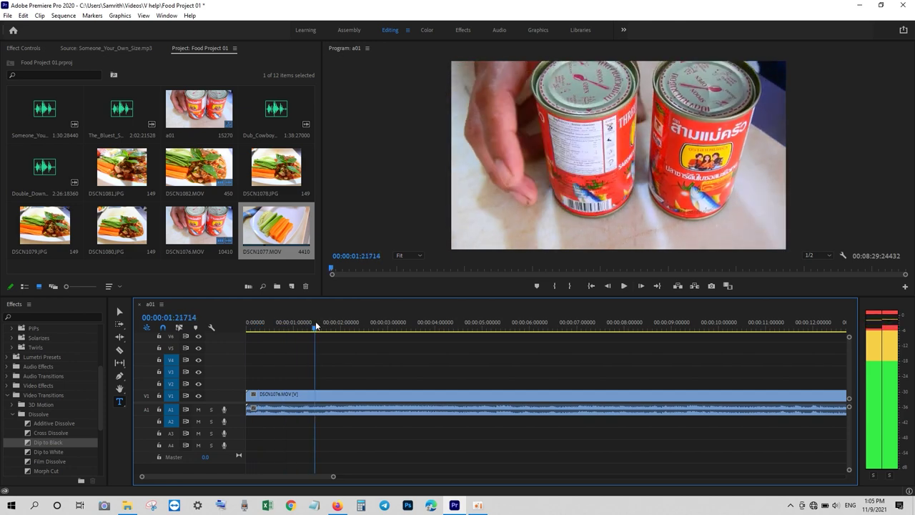
mouse_move(317, 326)
mouse_down()
mouse_move(430, 326)
mouse_move(600, 351)
mouse_up()
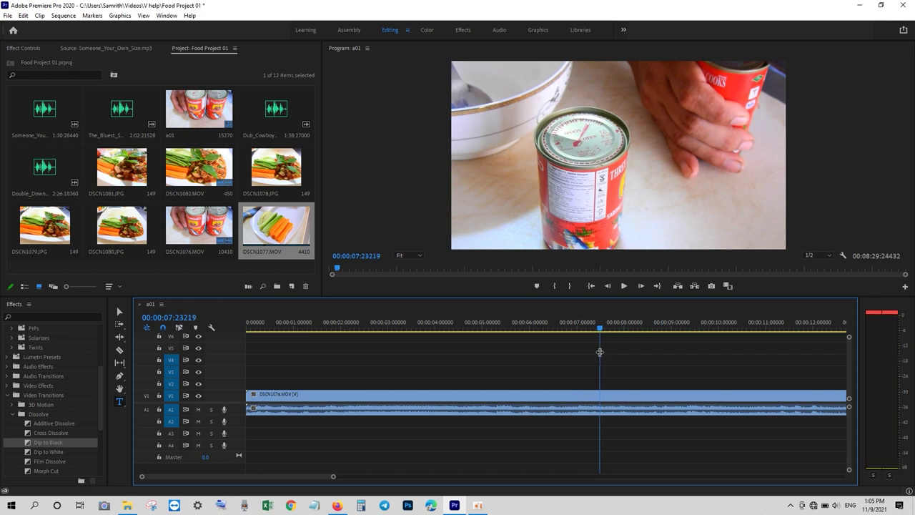
Split the can clip with the Razor tool at about 7 seconds
click(120, 351)
click(602, 393)
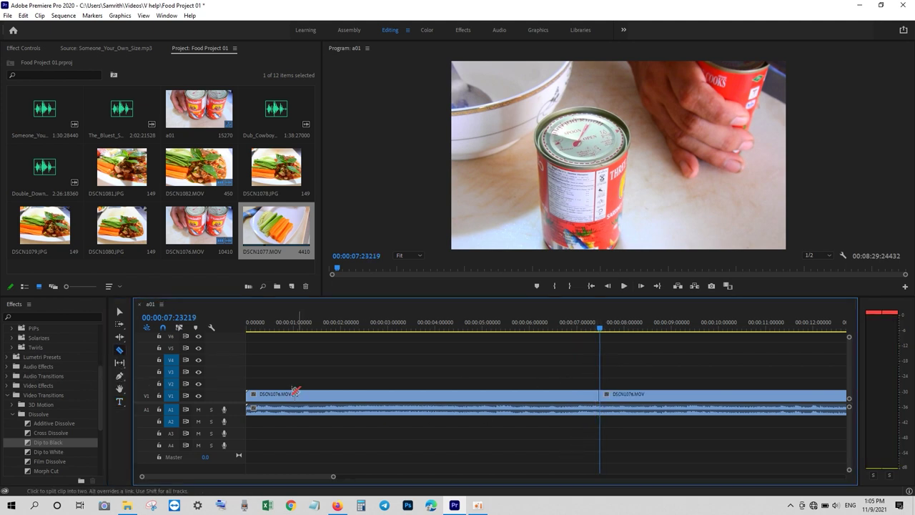
mouse_move(330, 477)
mouse_down()
mouse_move(690, 477)
mouse_move(780, 465)
mouse_up()
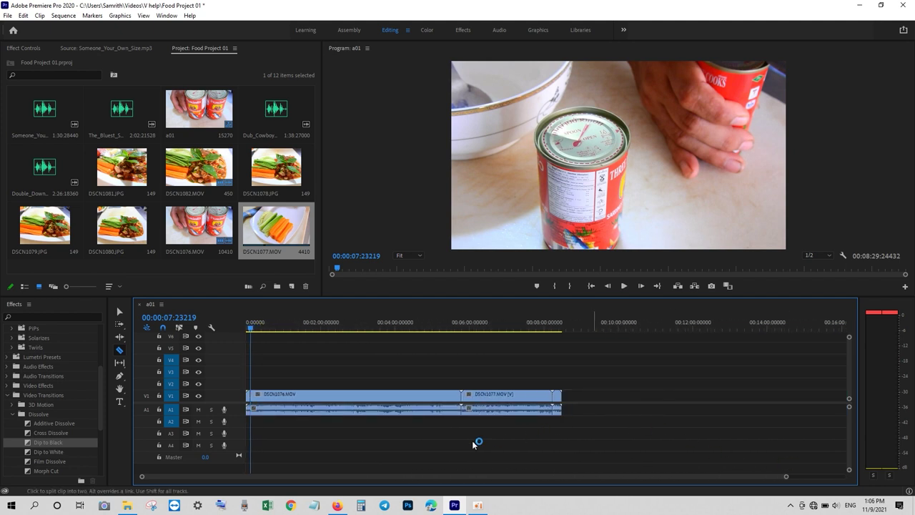
Select and delete all the audio clips on track A1
click(119, 312)
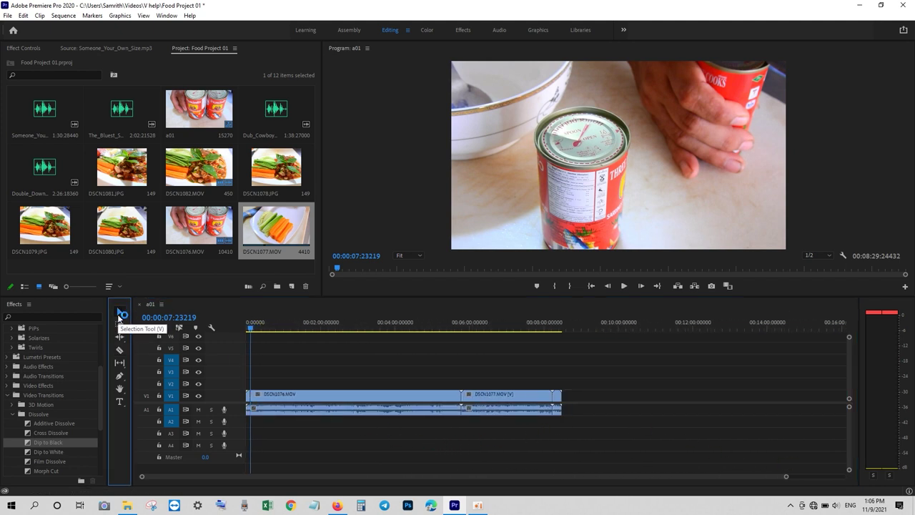
drag(570, 411, 214, 434)
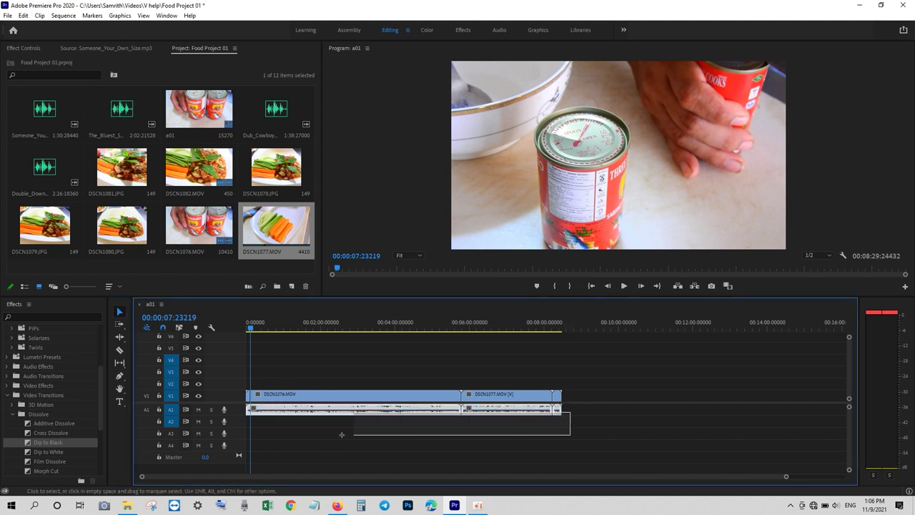
key(Delete)
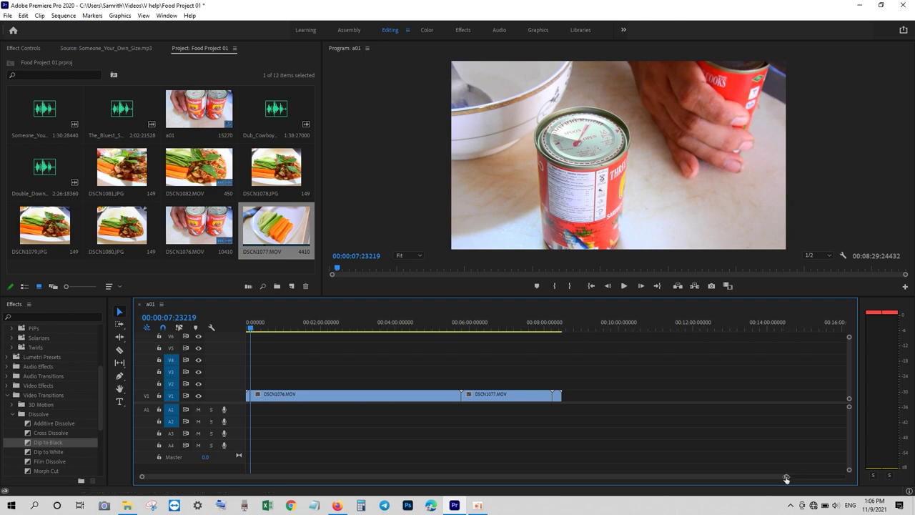
scroll(600, 475, up, 5)
scroll(600, 475, up, 2)
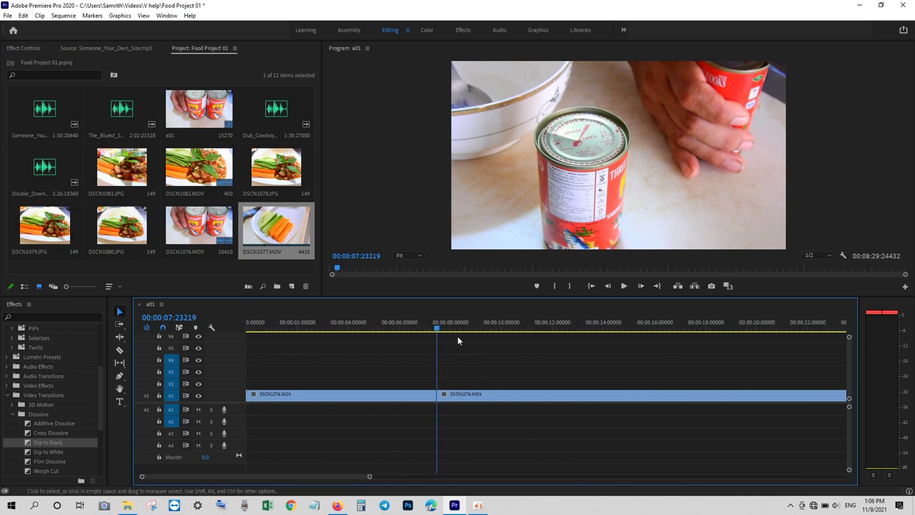
drag(438, 330, 563, 330)
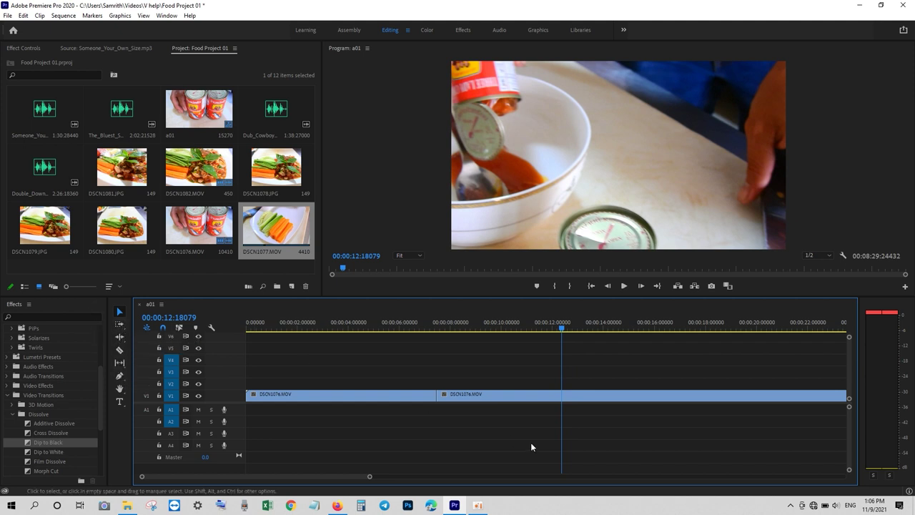
Shift the second can piece later and park the playhead at about 0:29 with the Razor tool
mouse_move(453, 402)
mouse_down()
mouse_move(568, 401)
mouse_move(438, 399)
mouse_up()
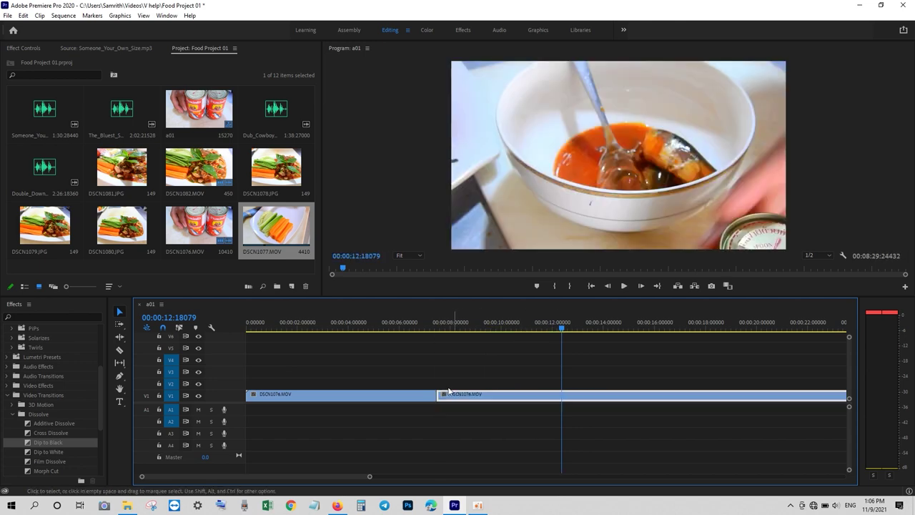
click(439, 326)
drag(439, 328, 781, 342)
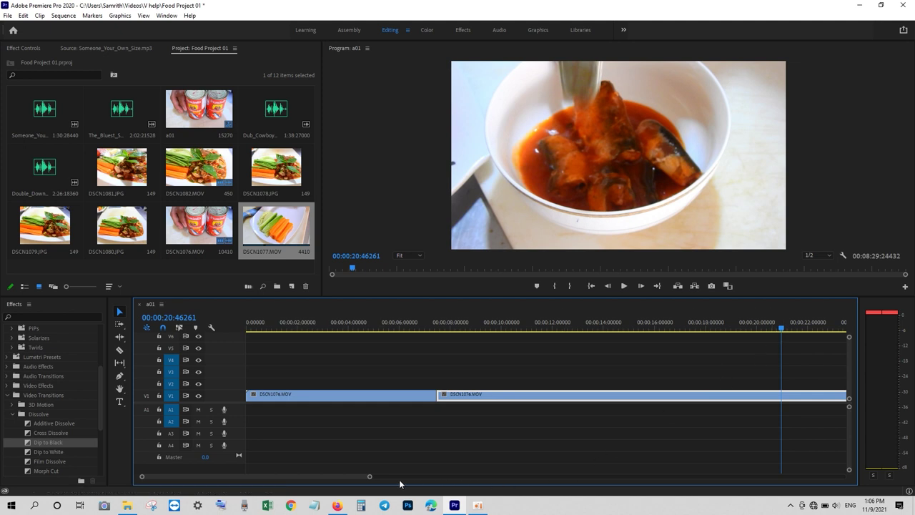
drag(353, 476, 361, 472)
drag(250, 330, 484, 346)
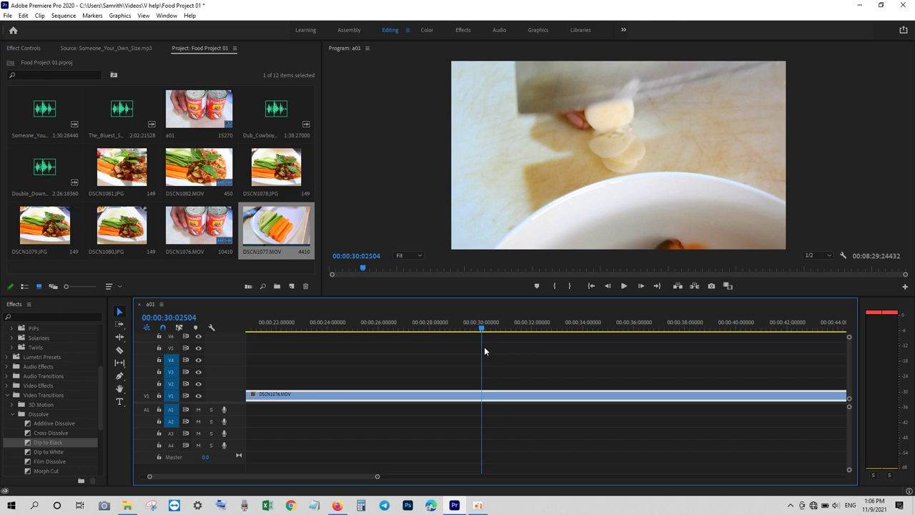
mouse_move(484, 350)
mouse_down()
mouse_move(612, 350)
mouse_move(475, 349)
mouse_up()
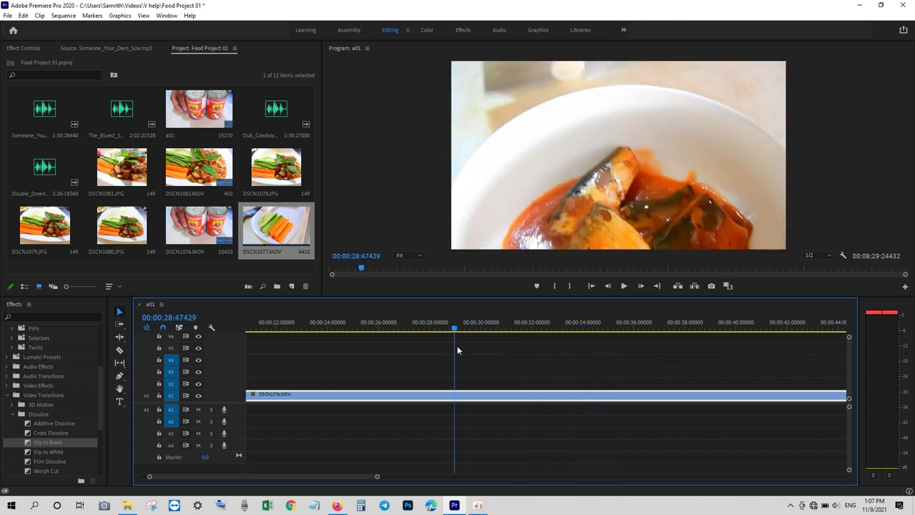
drag(475, 348, 473, 345)
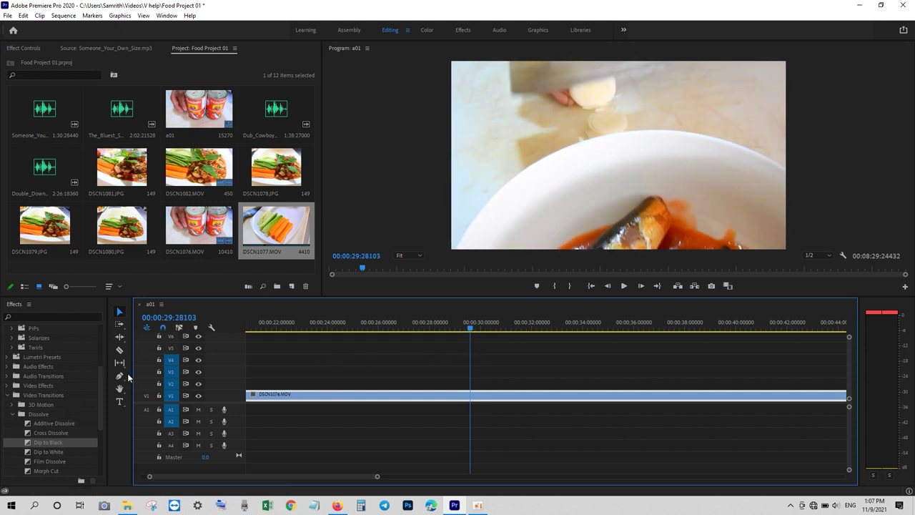
click(120, 351)
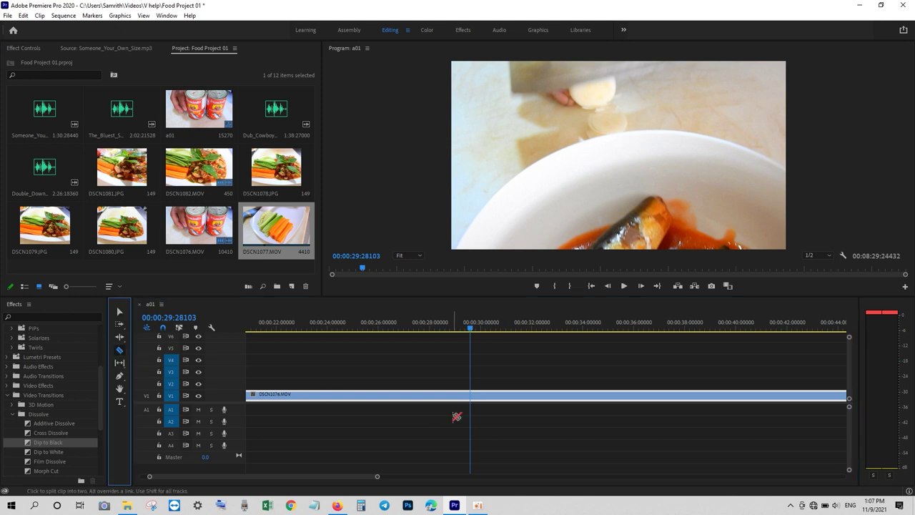
Cut DSCN1076.MOV at 0:29 and review the footage from 0:29 to 1:28
click(472, 396)
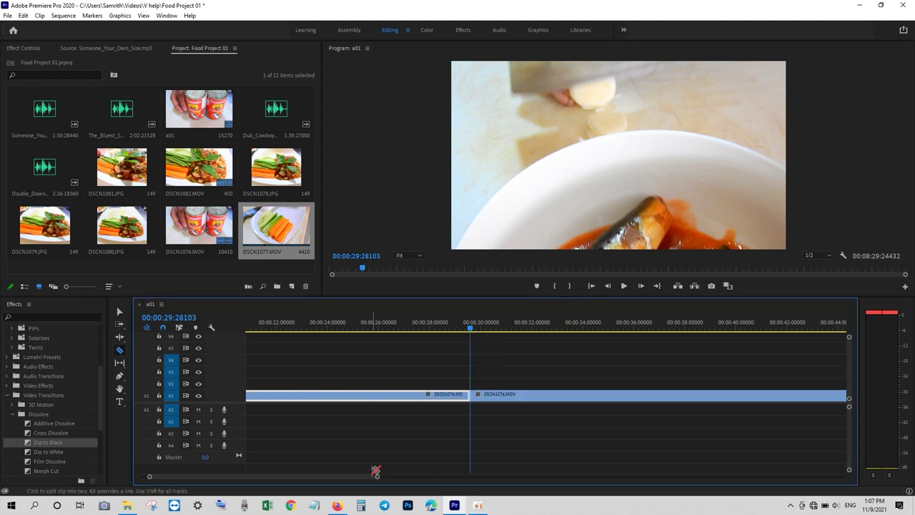
drag(376, 478, 492, 476)
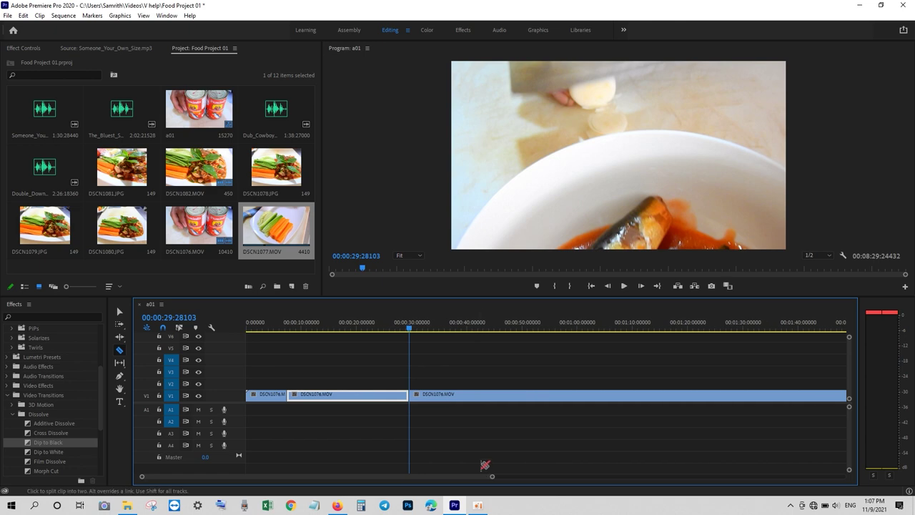
drag(410, 331, 622, 351)
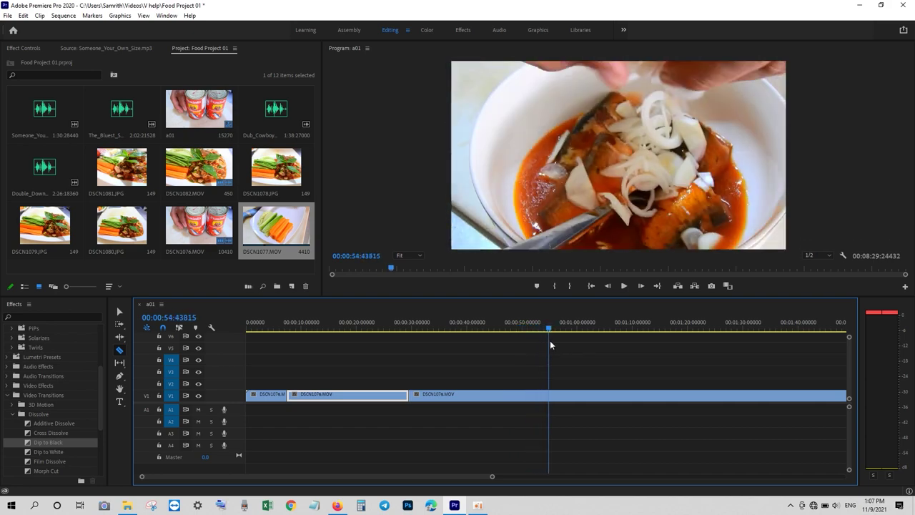
drag(645, 349, 758, 359)
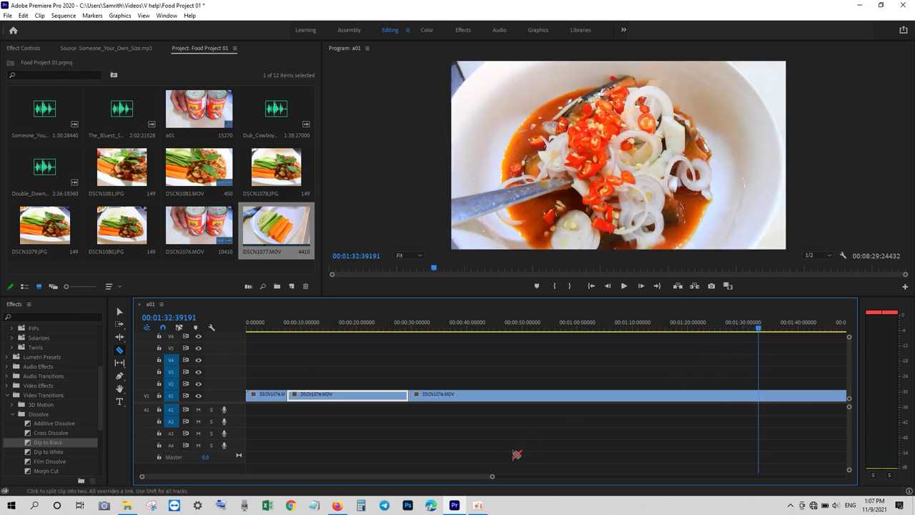
drag(492, 476, 625, 459)
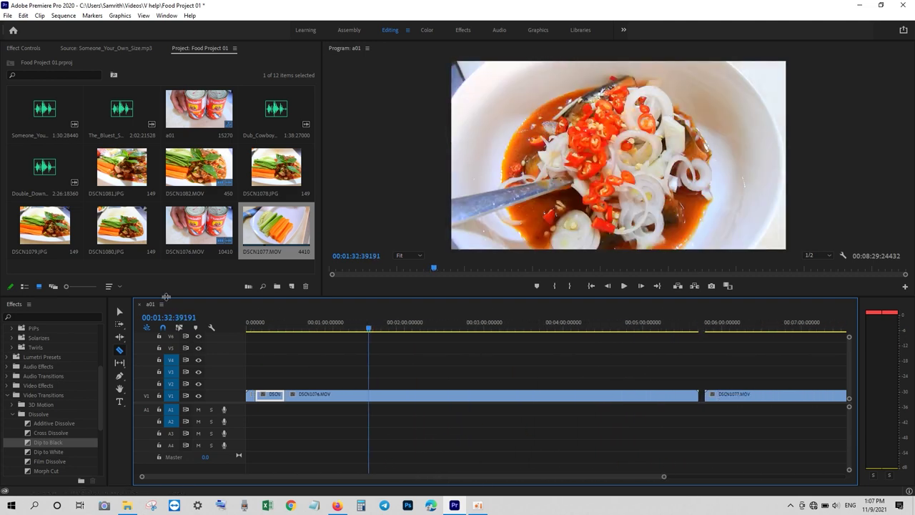
click(120, 310)
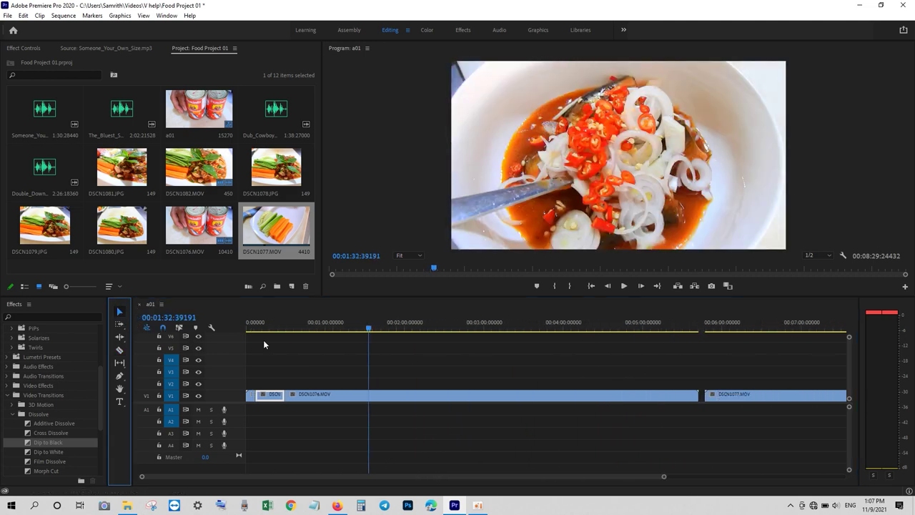
Step the playhead through the can footage from 1:53 to its end near 5:36
click(397, 328)
click(412, 328)
click(431, 330)
click(456, 329)
click(487, 330)
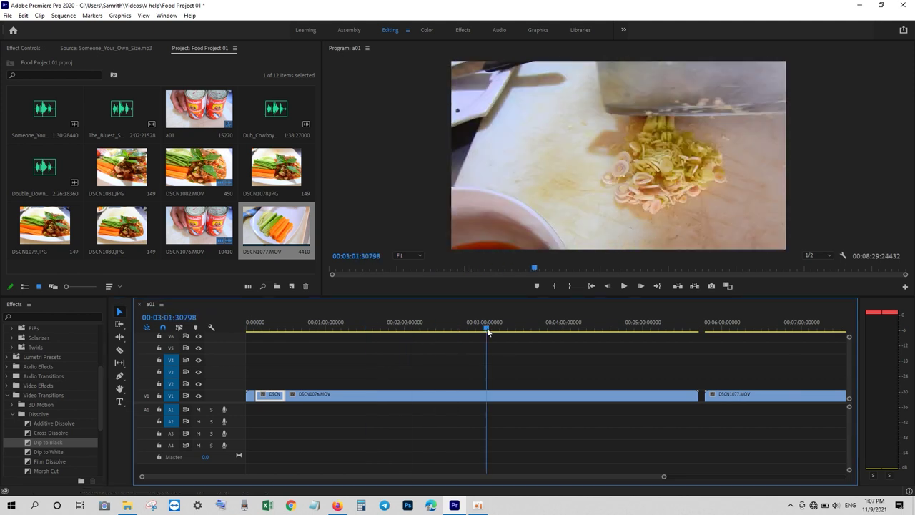
click(515, 328)
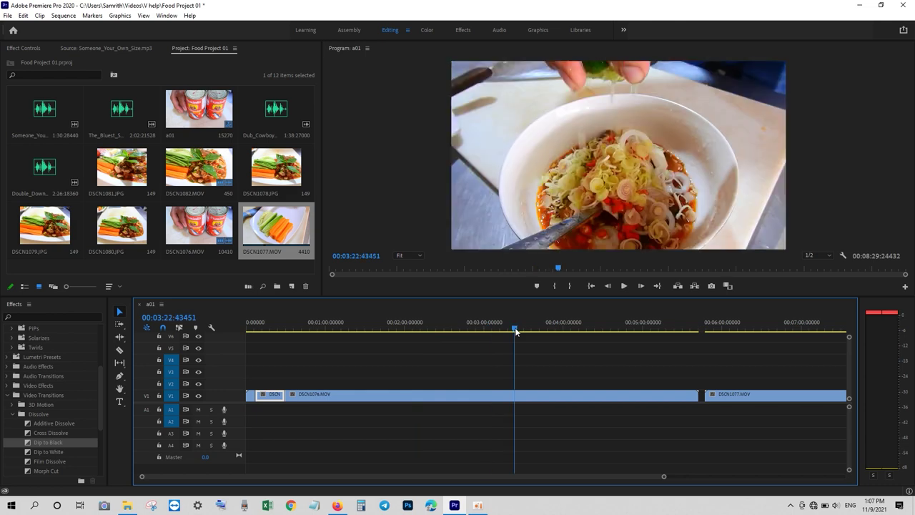
click(562, 330)
click(579, 328)
click(598, 330)
click(612, 330)
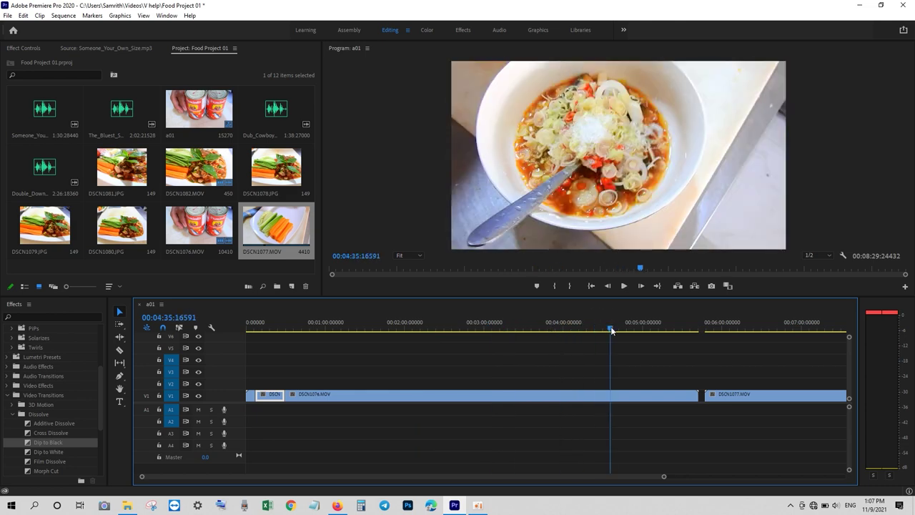
click(627, 330)
click(644, 330)
click(663, 328)
click(675, 329)
click(683, 329)
click(692, 330)
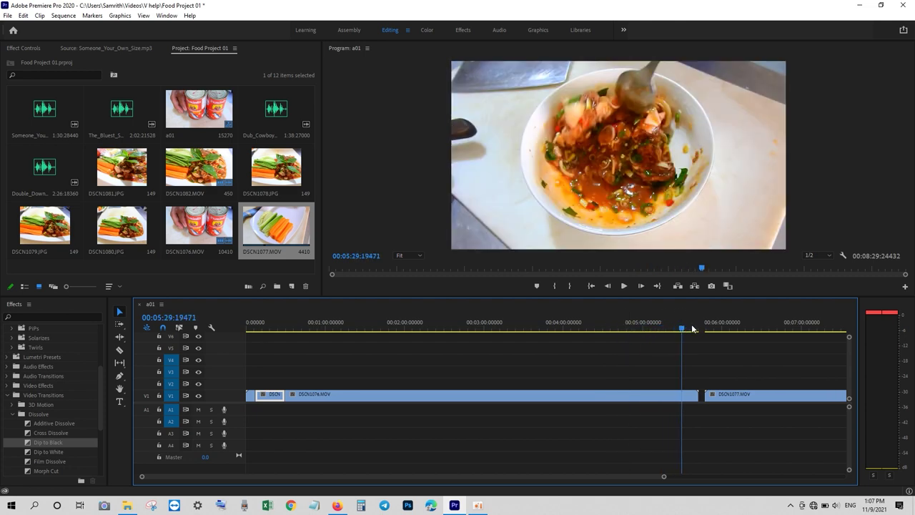
Slide DSCN1077.MOV left to close the gap and preview its footage
drag(732, 395, 727, 394)
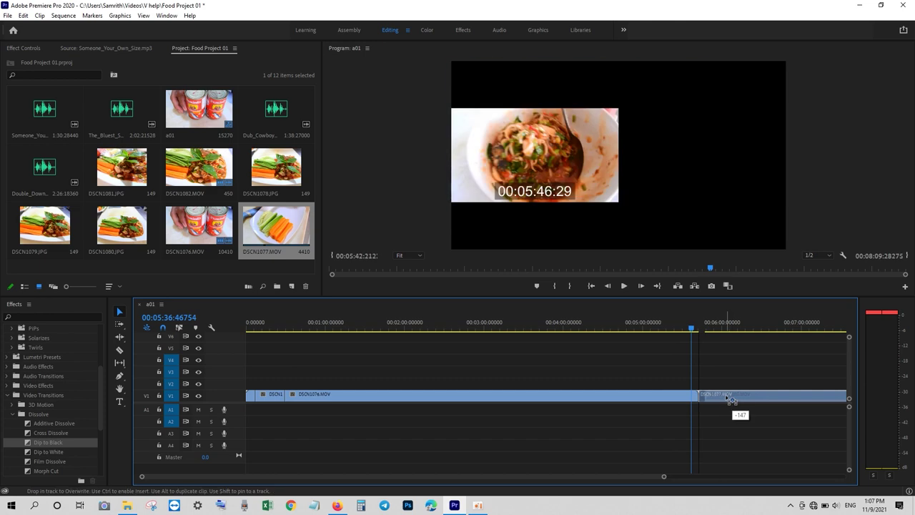
click(701, 329)
click(707, 329)
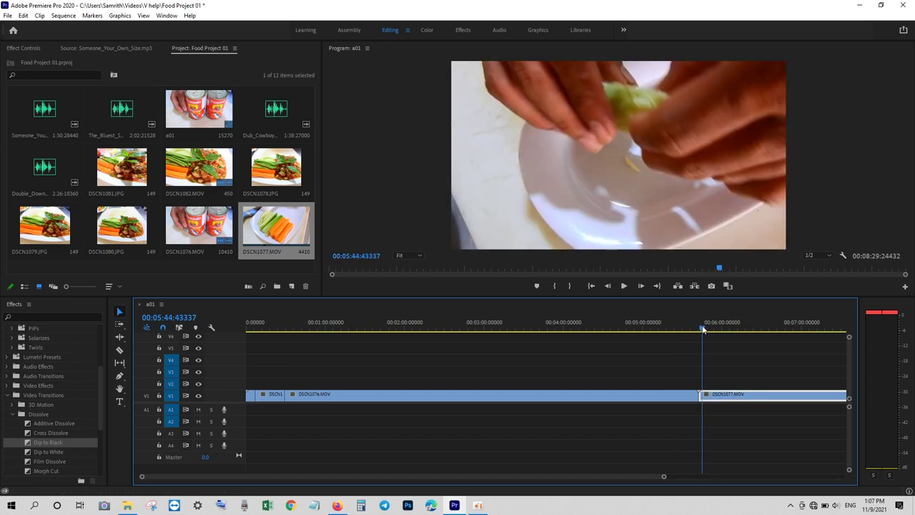
drag(706, 329, 740, 327)
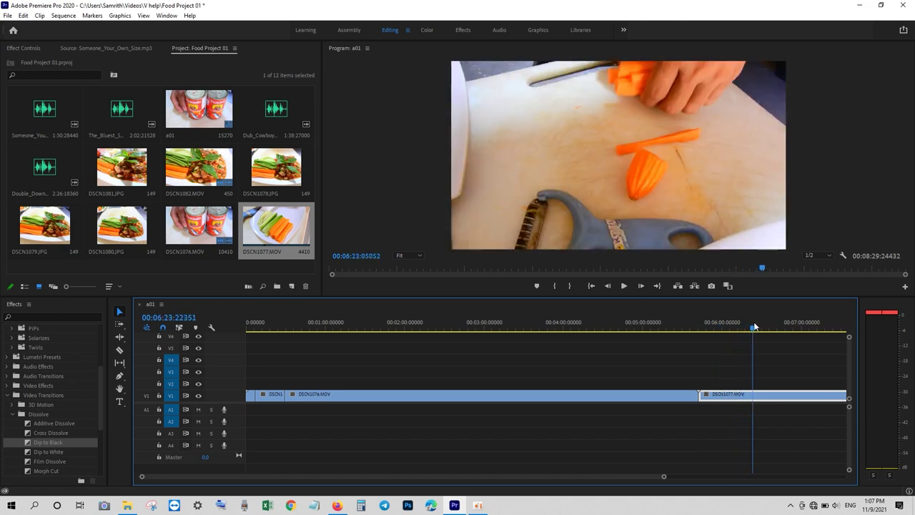
drag(740, 328, 821, 325)
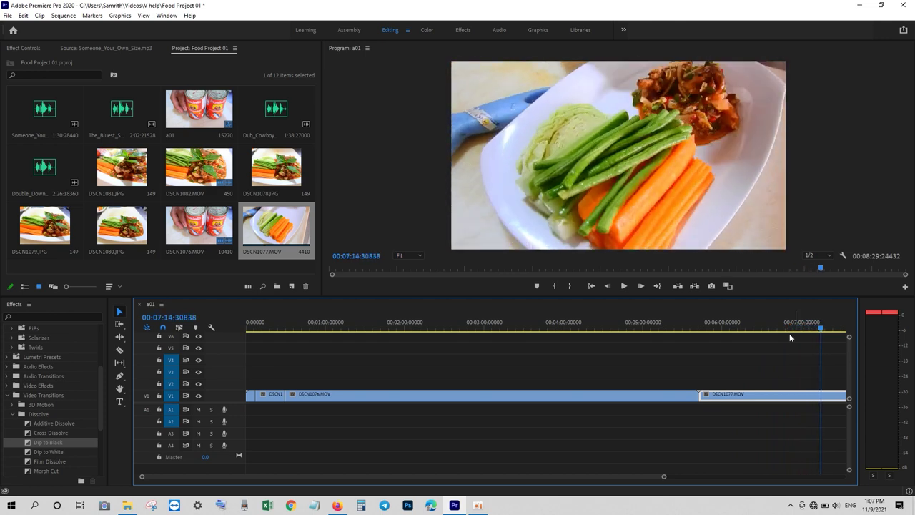
drag(635, 476, 680, 471)
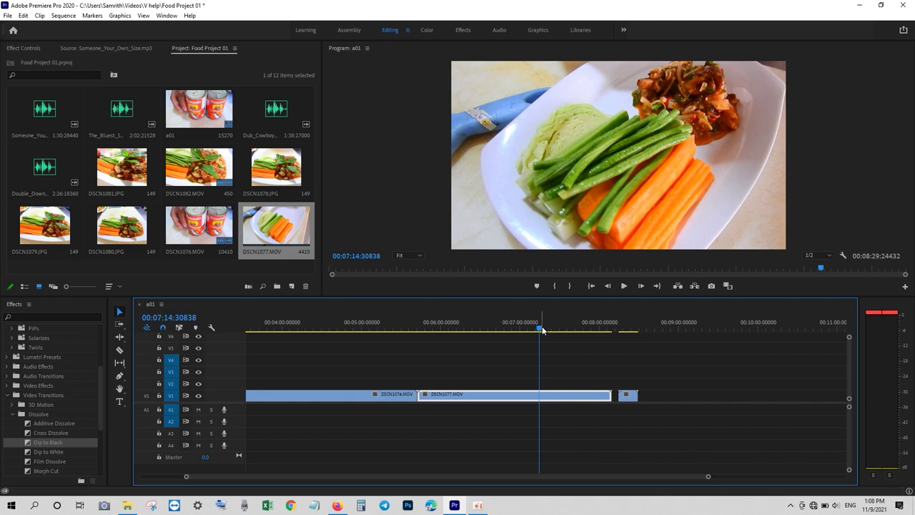
drag(540, 329, 616, 332)
Slide the short final clip left against DSCN1077.MOV and play back the joined ending
drag(629, 394, 623, 394)
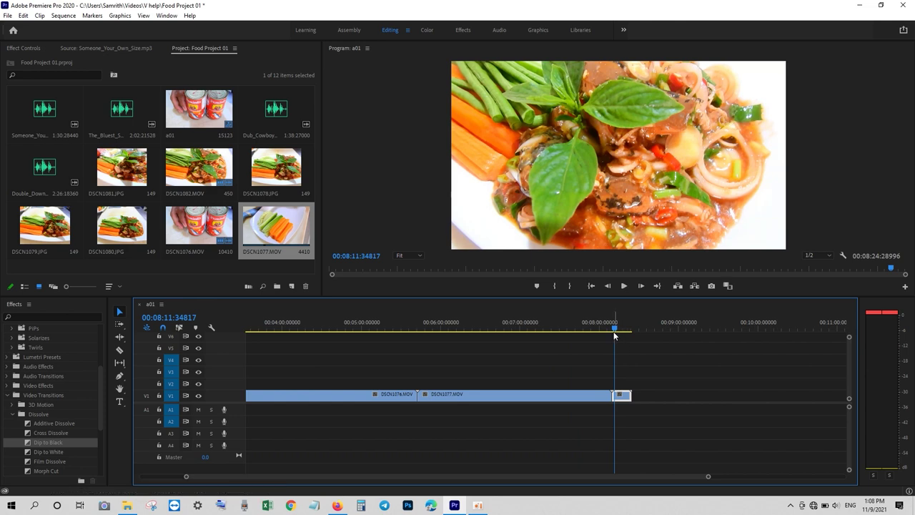
drag(616, 331, 611, 328)
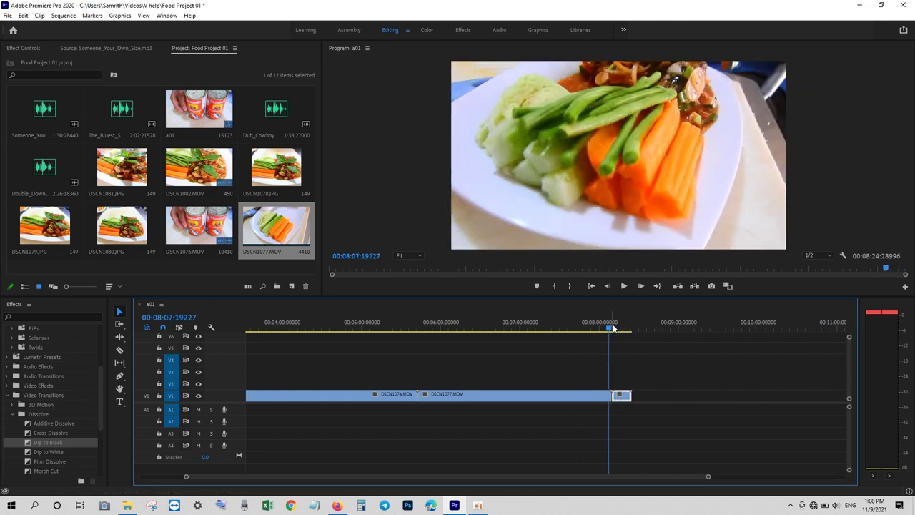
click(624, 285)
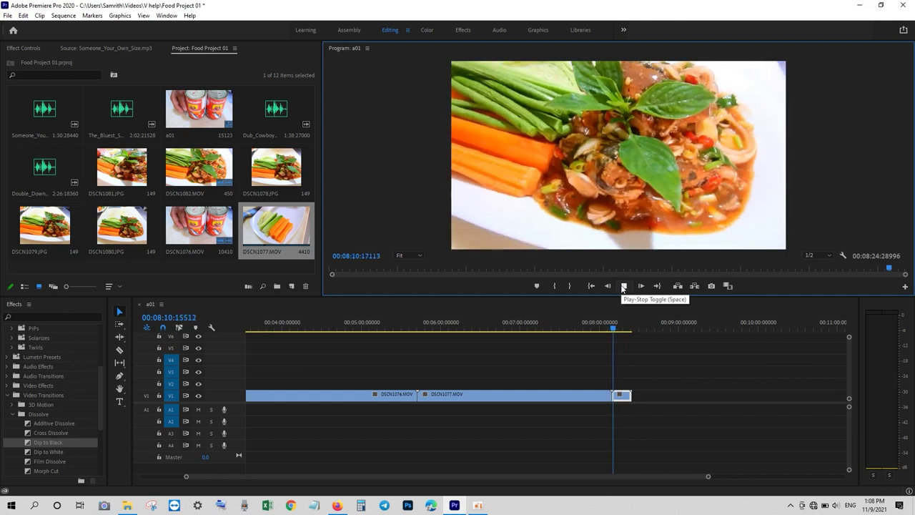
click(622, 286)
drag(613, 331, 621, 330)
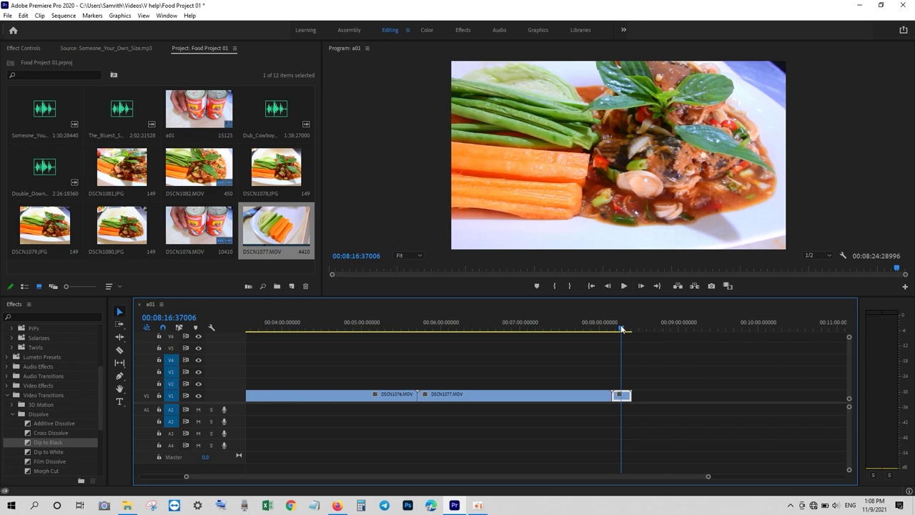
drag(621, 329, 633, 326)
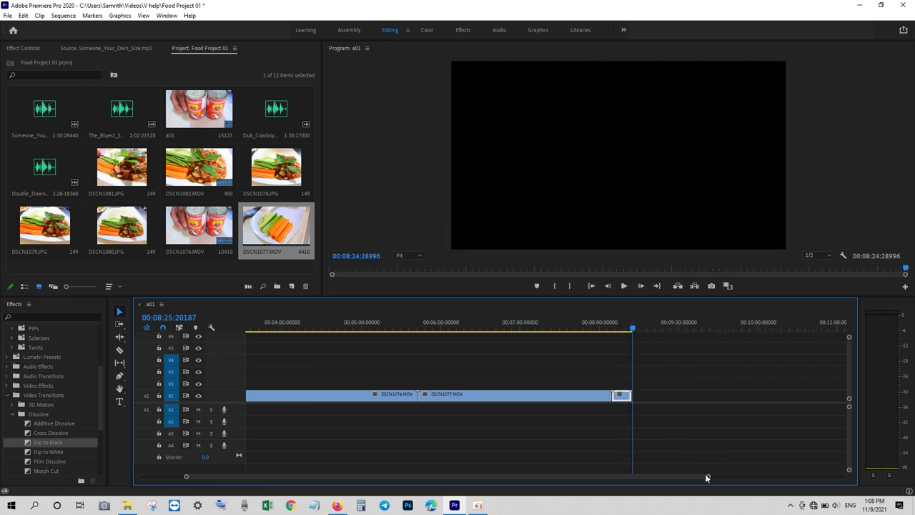
Copy the short final clip from its right-click menu
right_click(623, 398)
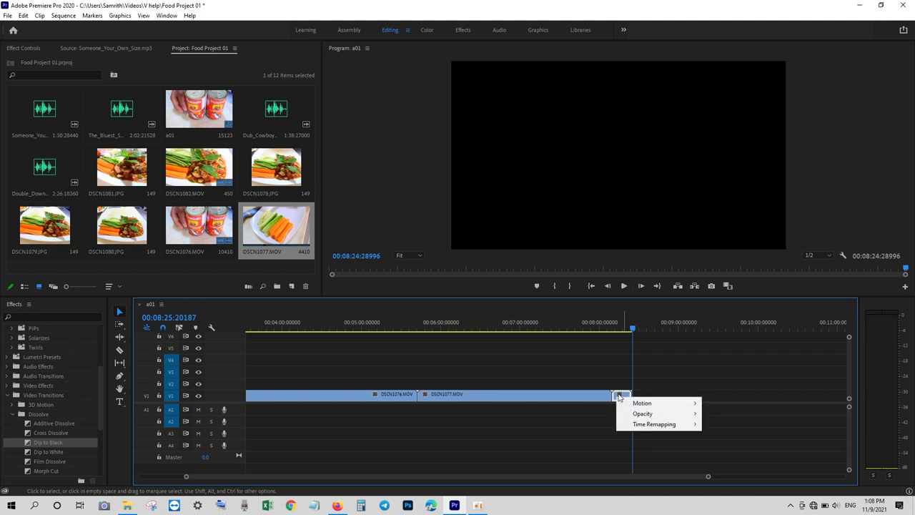
click(620, 397)
right_click(619, 396)
click(622, 397)
right_click(626, 395)
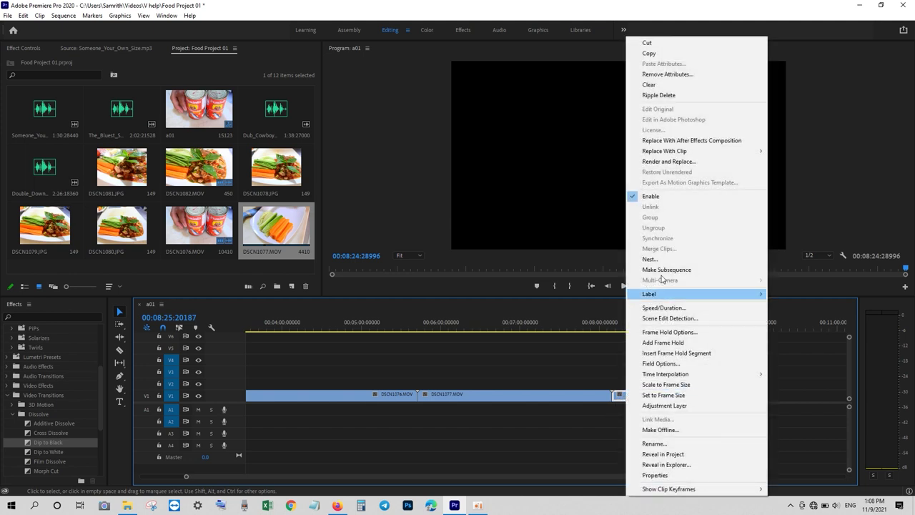
click(651, 53)
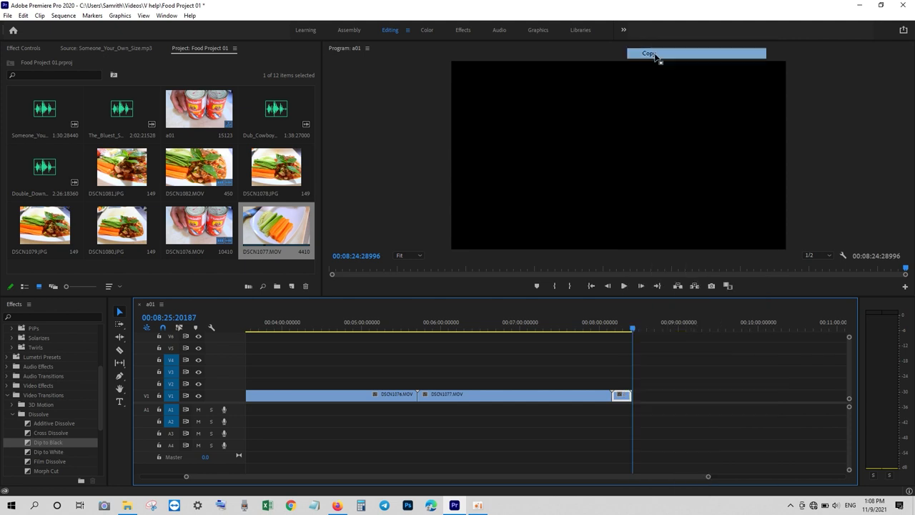
Select every clip on V1 and push them later, leaving an empty gap at the start
mouse_move(710, 478)
mouse_down()
mouse_move(829, 476)
mouse_move(816, 468)
mouse_up()
mouse_move(534, 371)
mouse_down()
mouse_move(271, 412)
mouse_move(321, 401)
mouse_up()
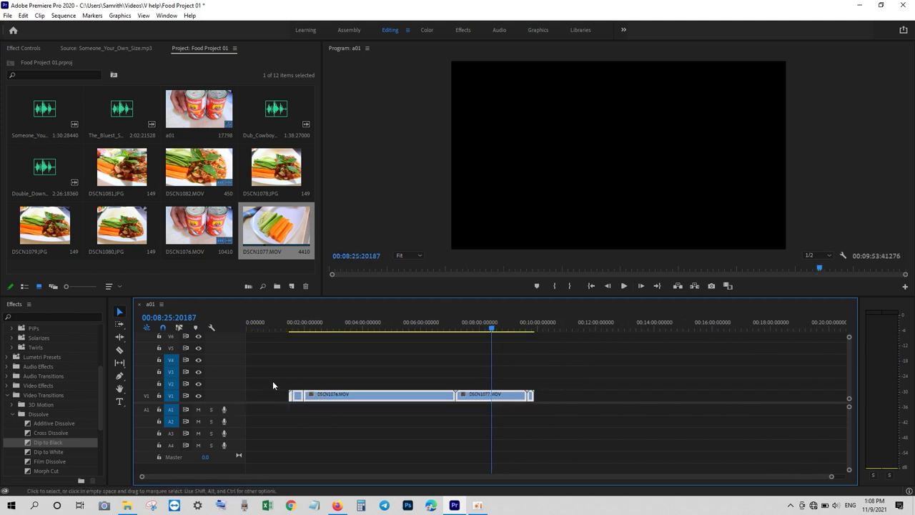
click(251, 327)
drag(251, 326, 190, 326)
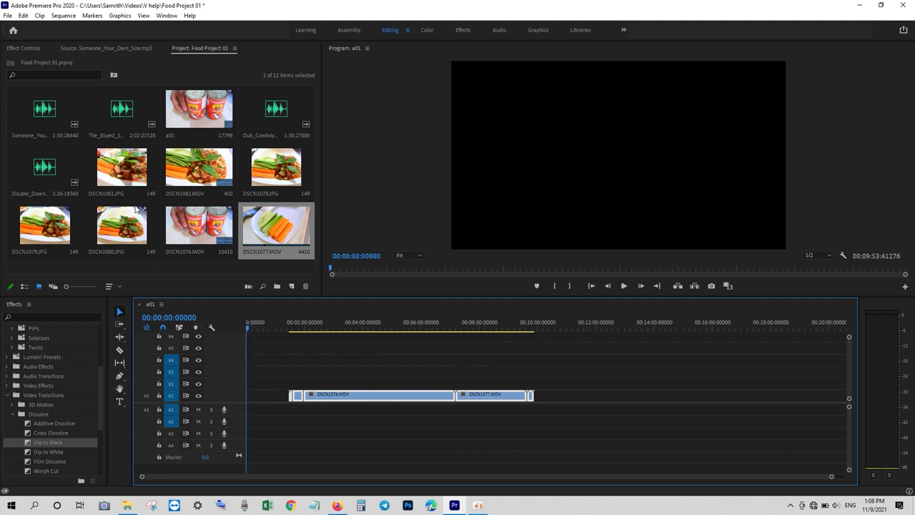
Paste the copied clip at the sequence start and move the two main clips left after it
click(23, 15)
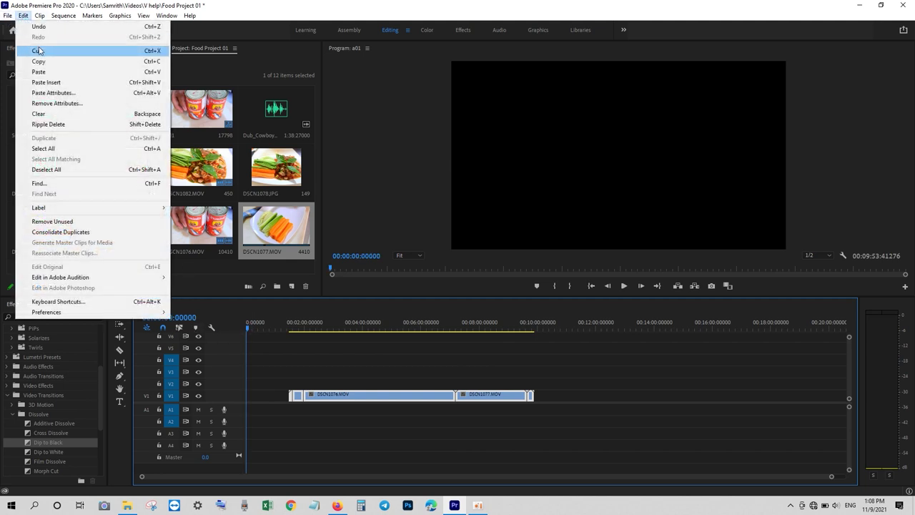
click(43, 72)
drag(557, 385, 269, 414)
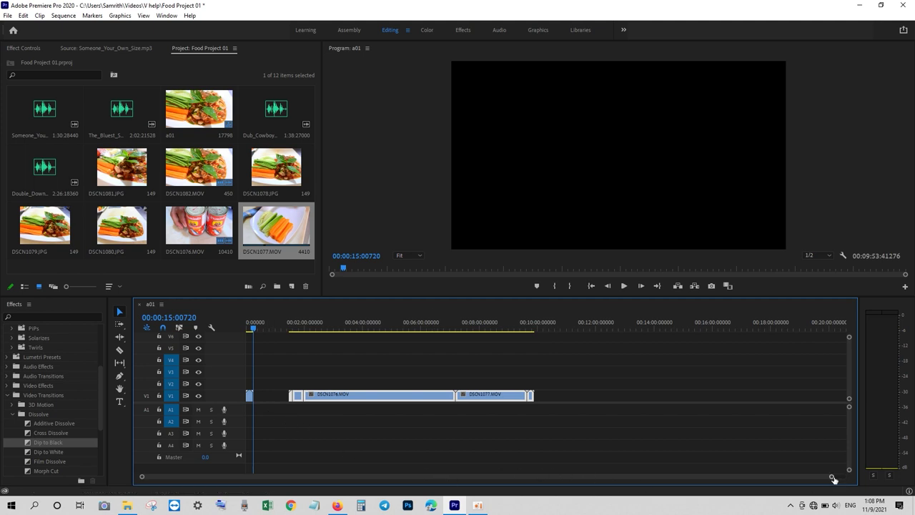
drag(834, 477, 503, 476)
drag(754, 402, 388, 400)
Play the sequence from the start and jump near its end to review
key(Home)
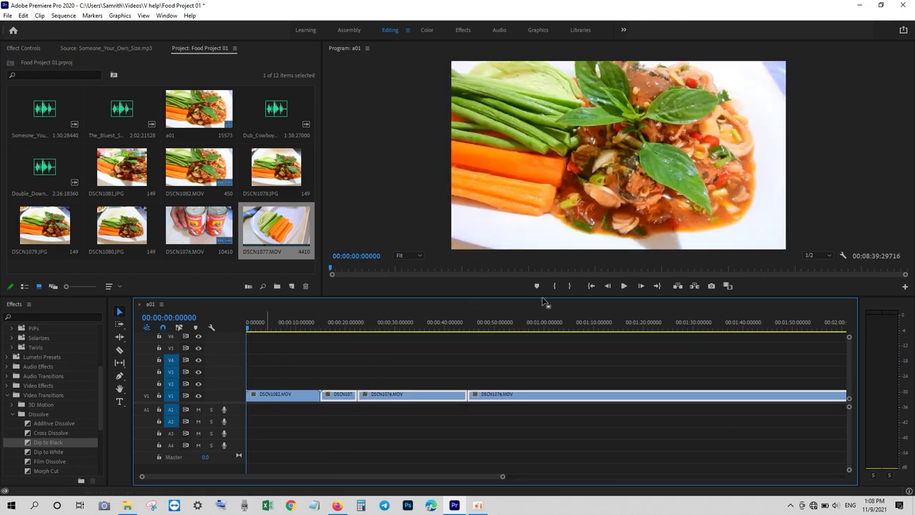
click(624, 286)
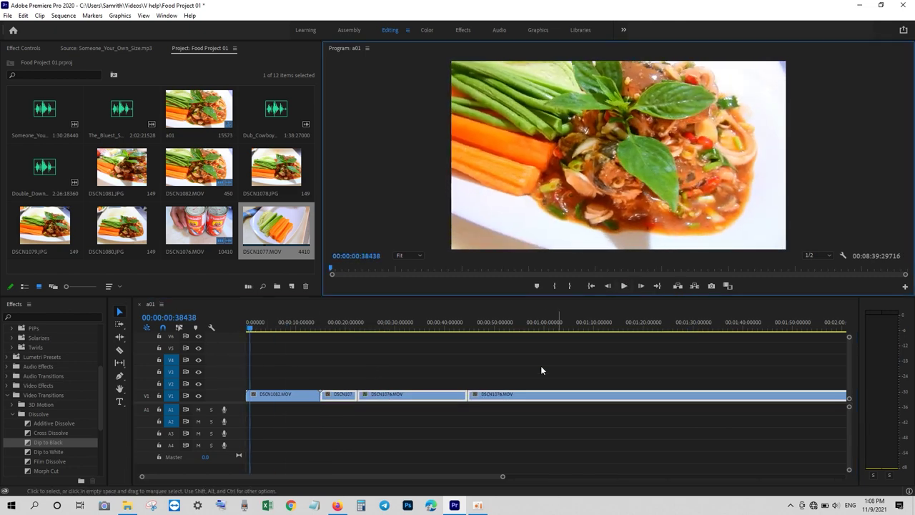
drag(503, 476, 737, 475)
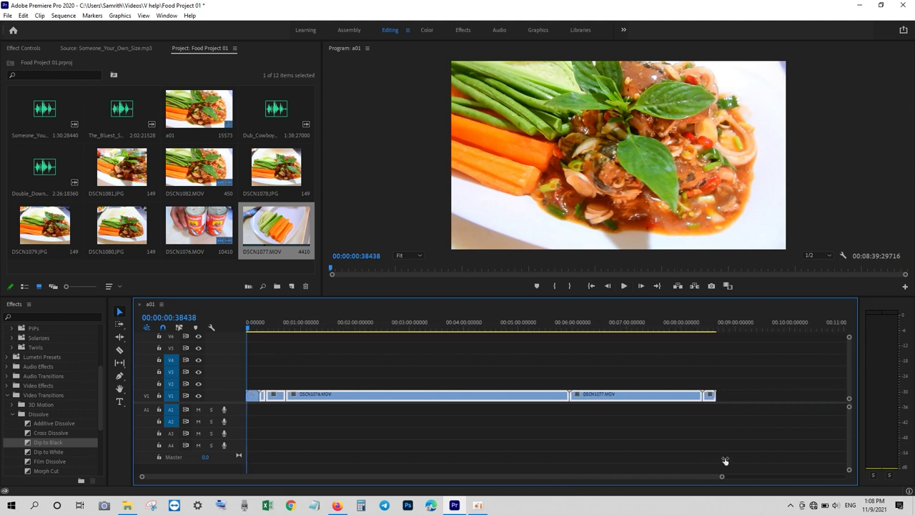
click(748, 385)
click(668, 323)
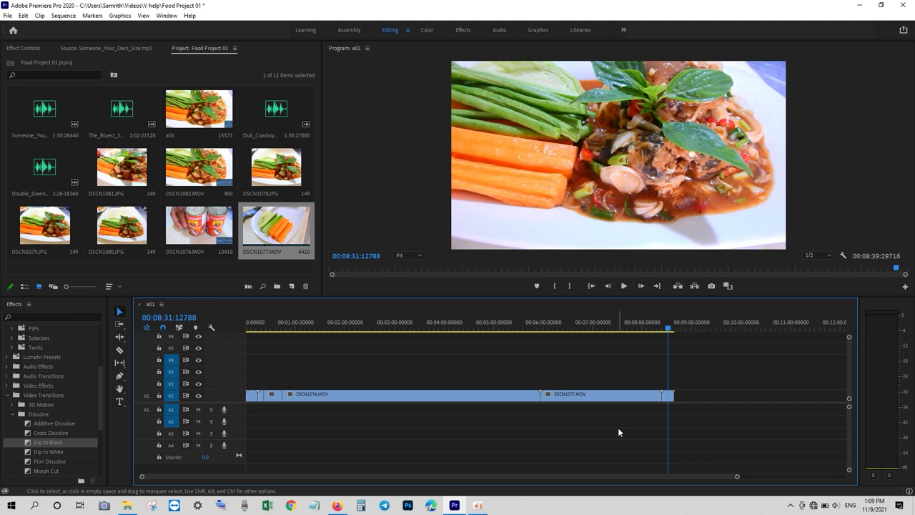
drag(737, 477, 798, 476)
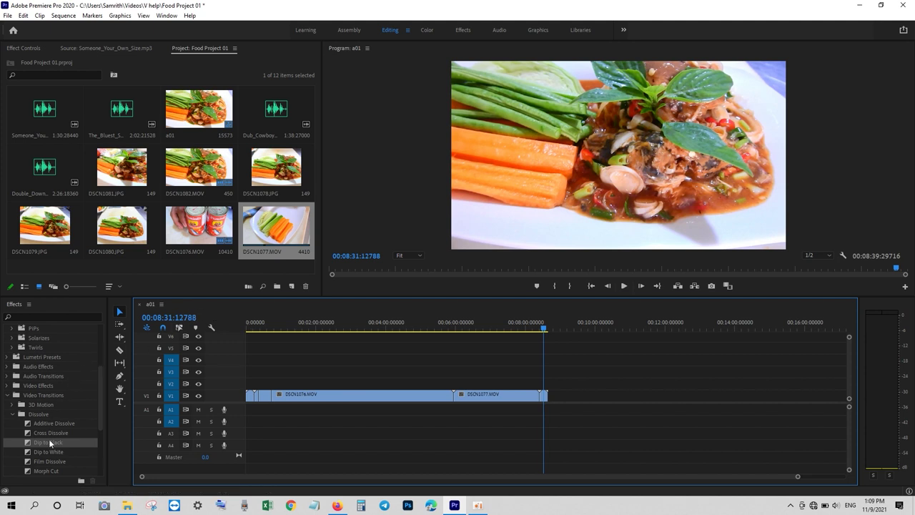
Drop a Dip to Black transition on the edit point around 13 seconds, accepting the media warning
mouse_move(54, 442)
mouse_down()
mouse_move(259, 407)
mouse_move(256, 401)
mouse_up()
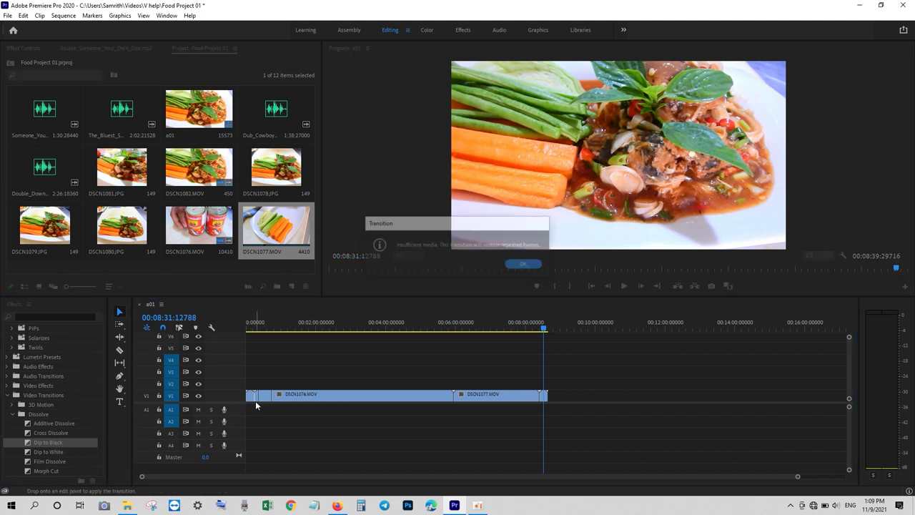
click(540, 265)
click(253, 329)
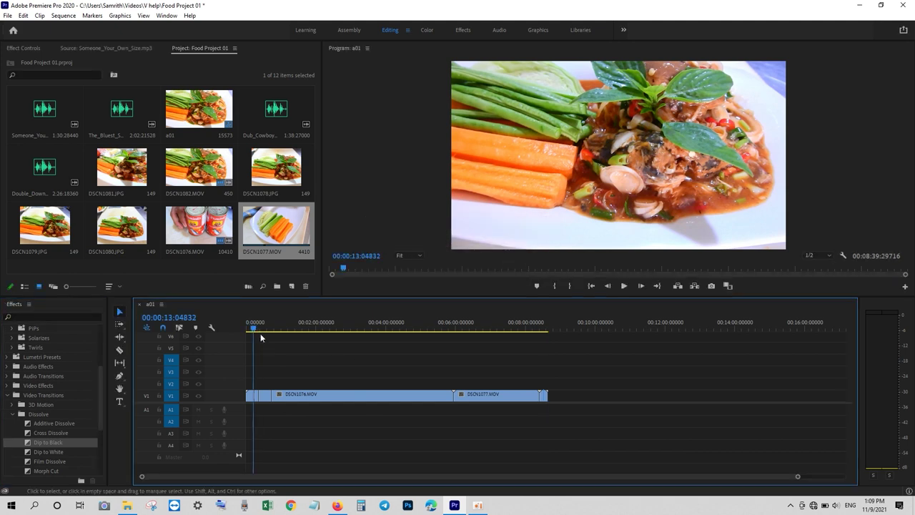
Lengthen the Dip to Black transition's duration to about 2 seconds
drag(798, 477, 436, 477)
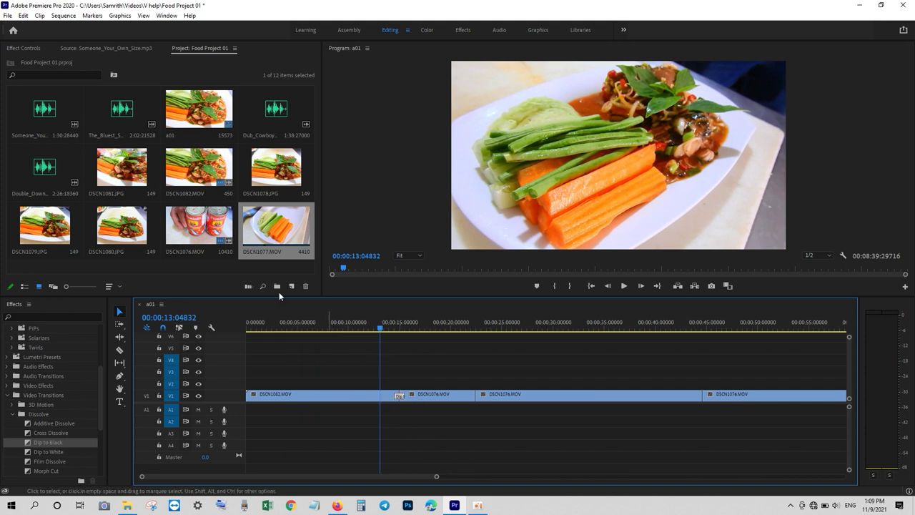
click(24, 49)
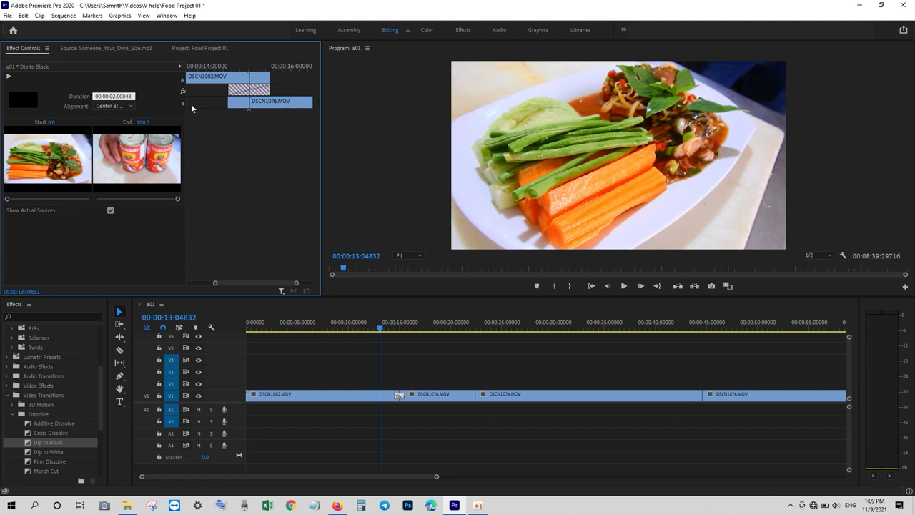
key(Return)
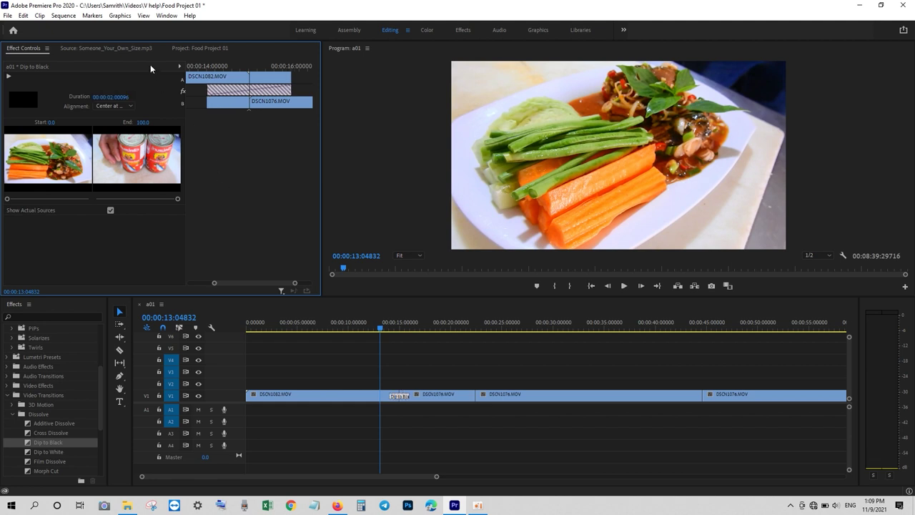
click(191, 47)
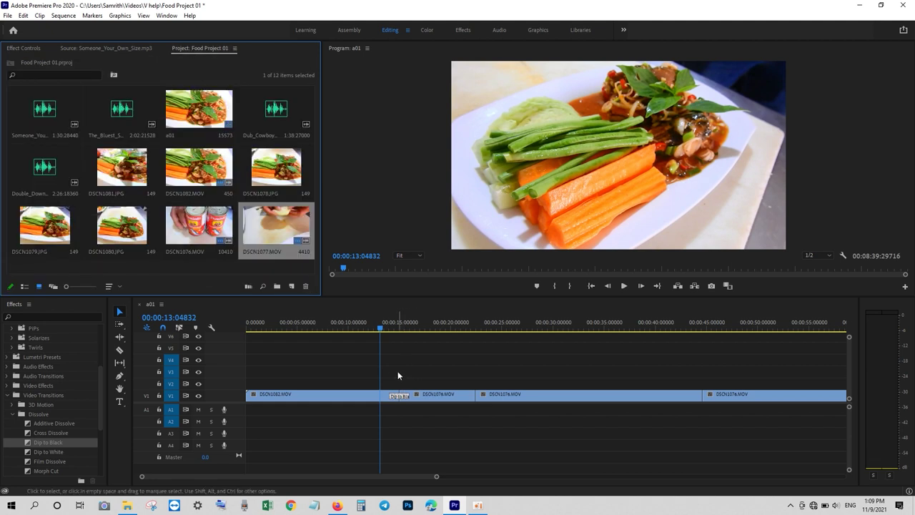
drag(380, 329, 390, 328)
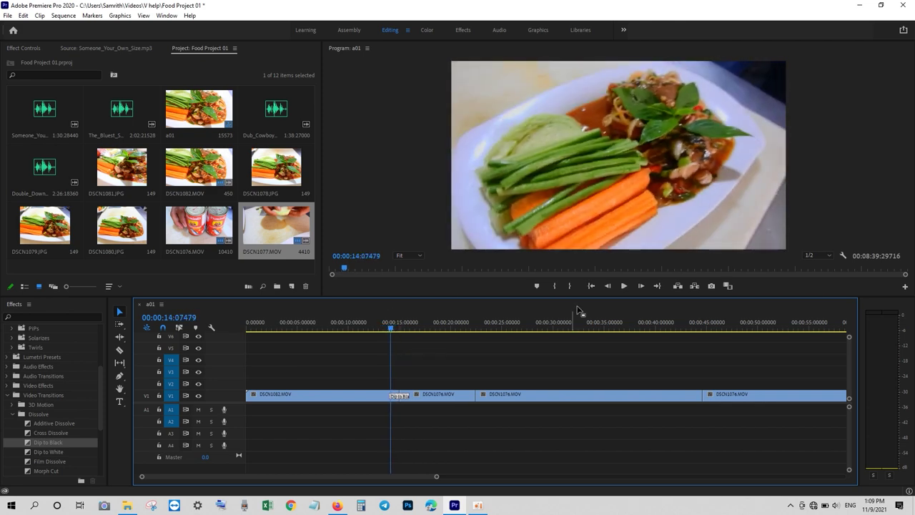
Play back the Dip to Black transition, then zoom the timeline out
click(623, 286)
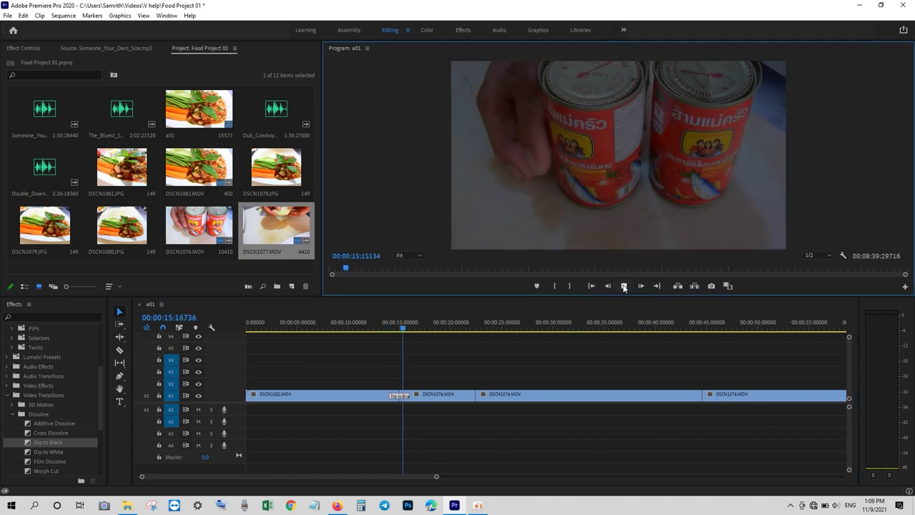
click(623, 286)
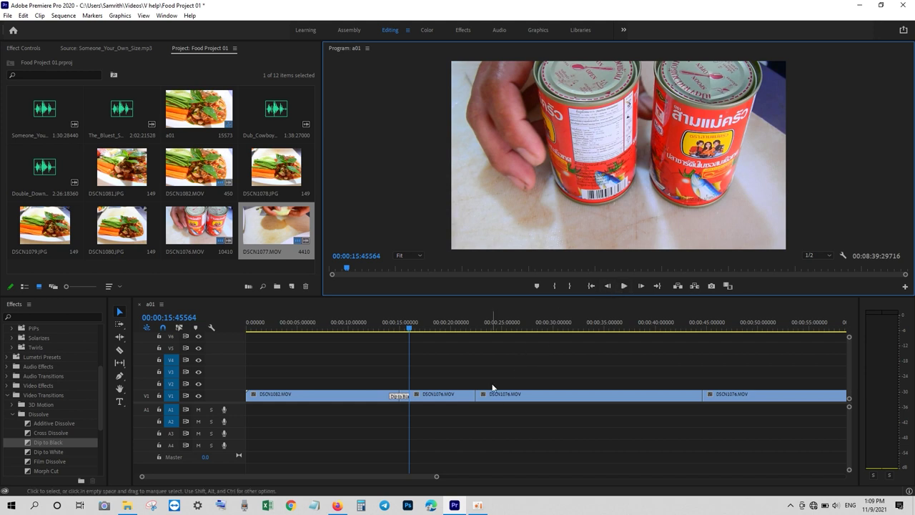
drag(435, 474, 622, 470)
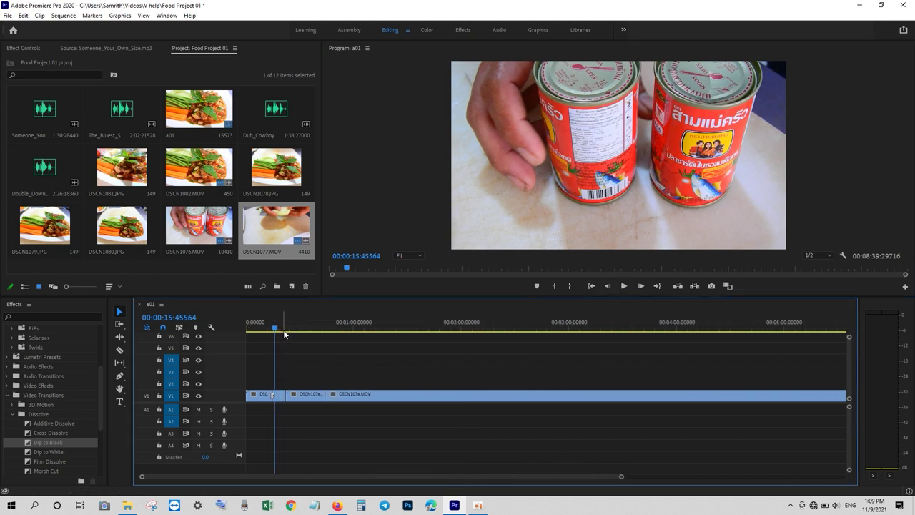
Scrub to about 0:56, where the onion slices go into the fish
drag(276, 330, 328, 329)
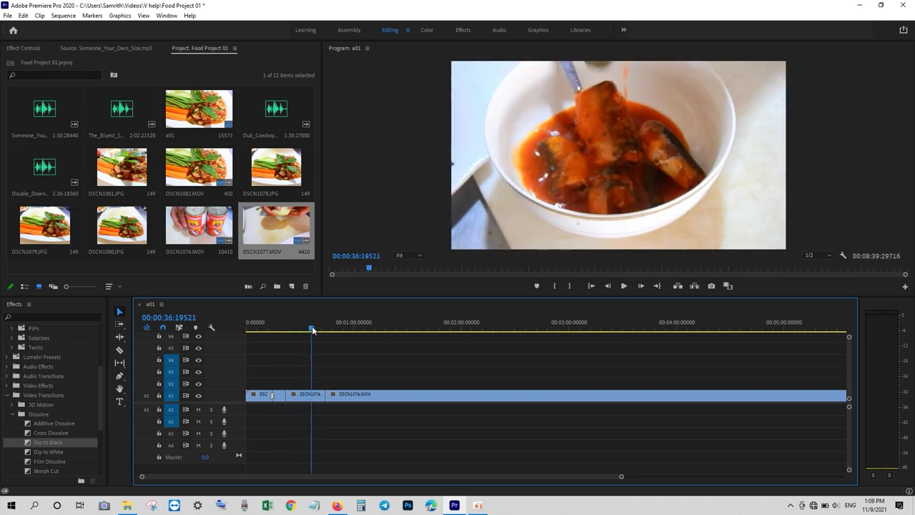
mouse_move(328, 329)
mouse_down()
mouse_move(370, 341)
mouse_move(337, 341)
mouse_move(348, 334)
mouse_up()
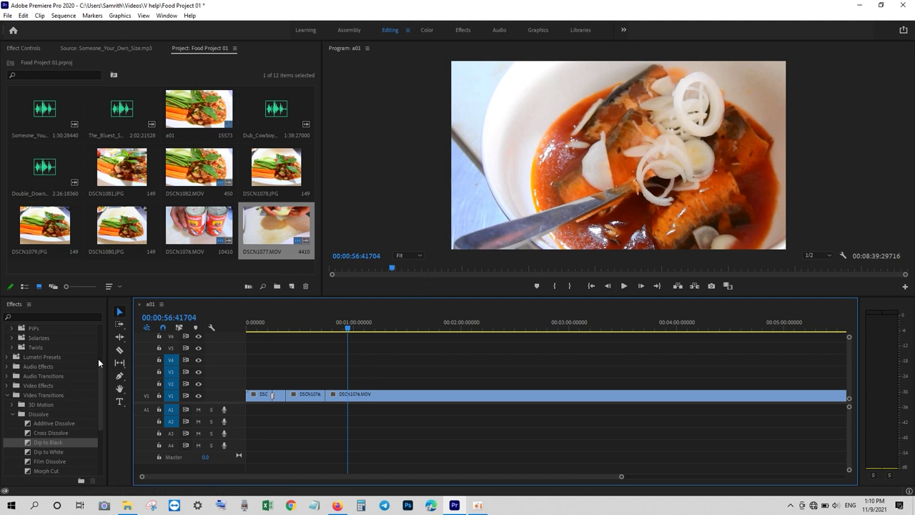
click(121, 402)
Type a 'RED ONOIN' title over the sliced-onion shot at 0:56
click(517, 104)
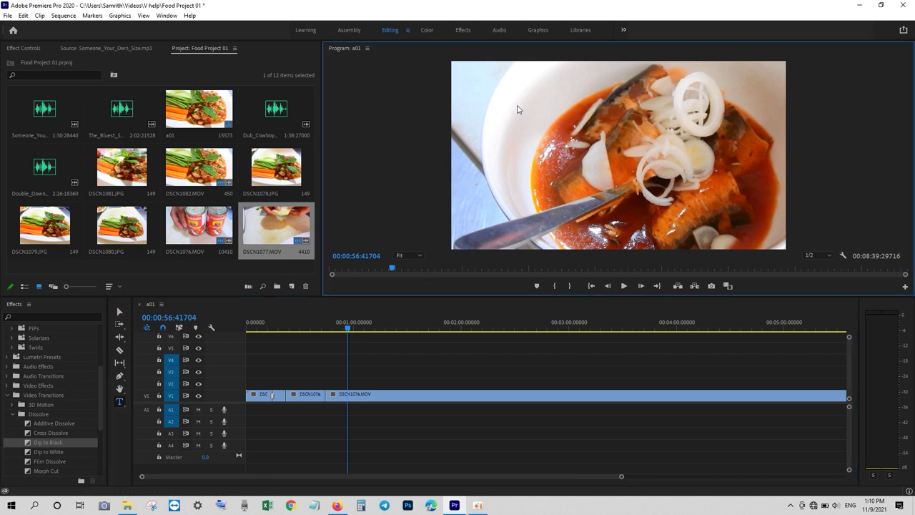
text(RED ONOIN)
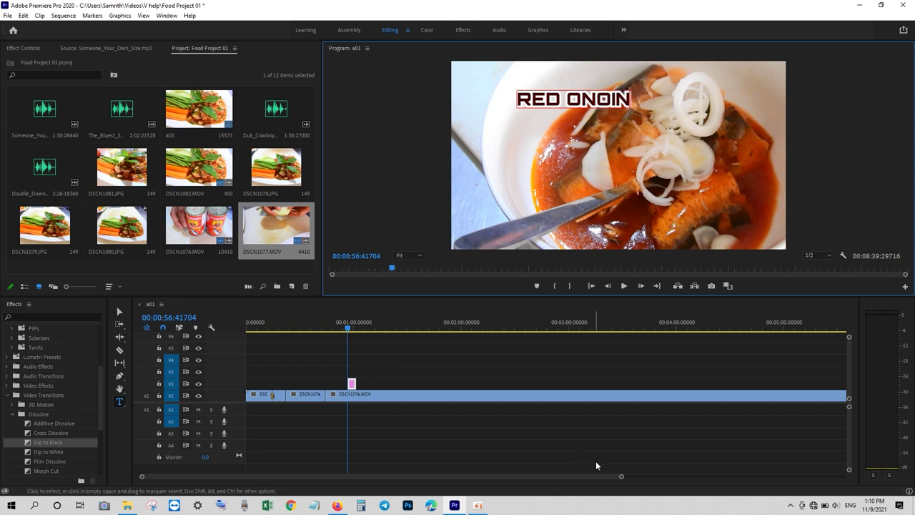
key(equal)
key(equal)
key(equal)
Trim the onion title clip short on V2 and scrub ahead to the chilli shot
drag(570, 389, 569, 394)
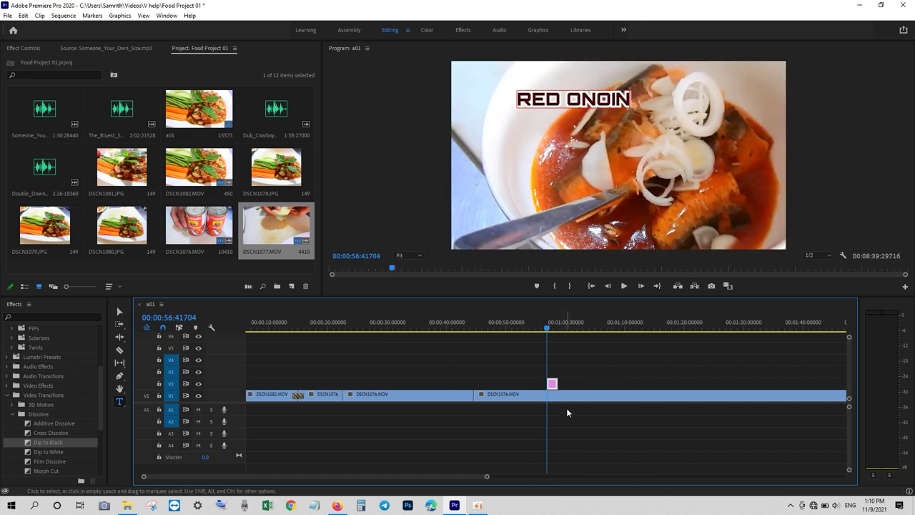
drag(549, 331, 713, 324)
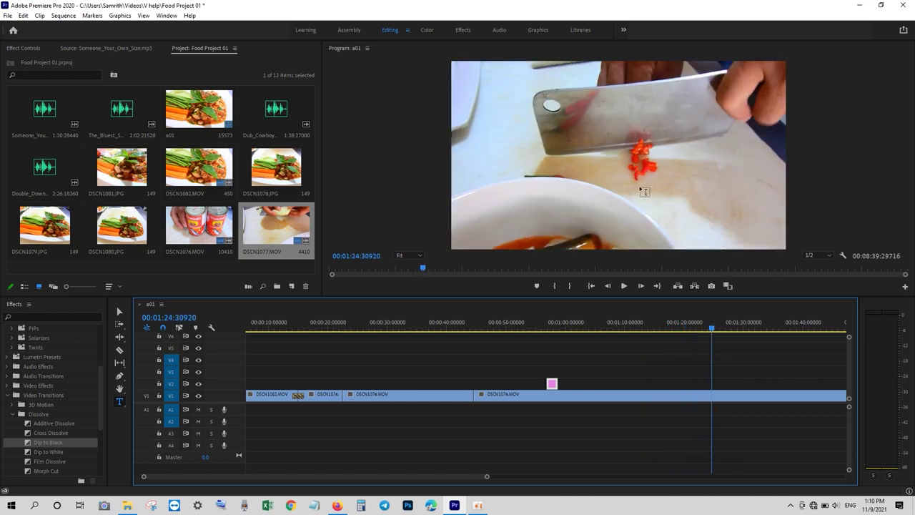
click(586, 106)
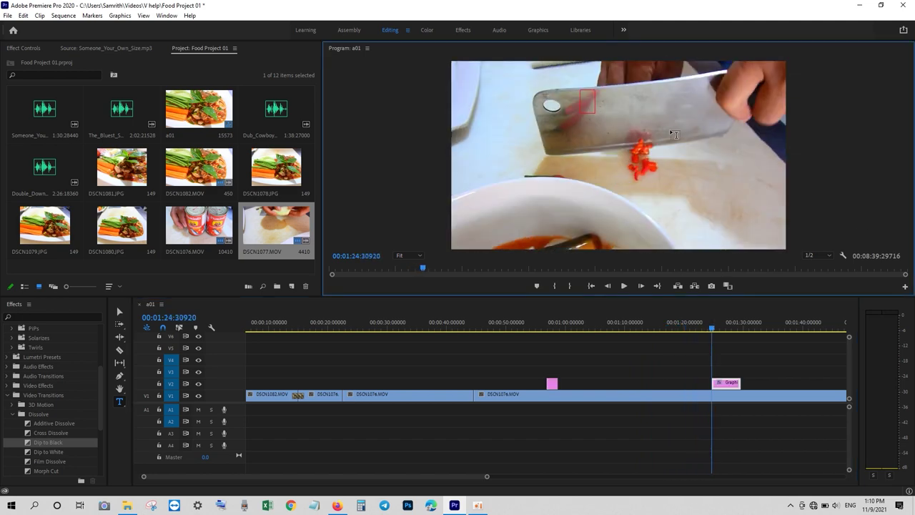
Type the CHILLI title over the chopping shot and trim its V2 clip short
text(EHILLI)
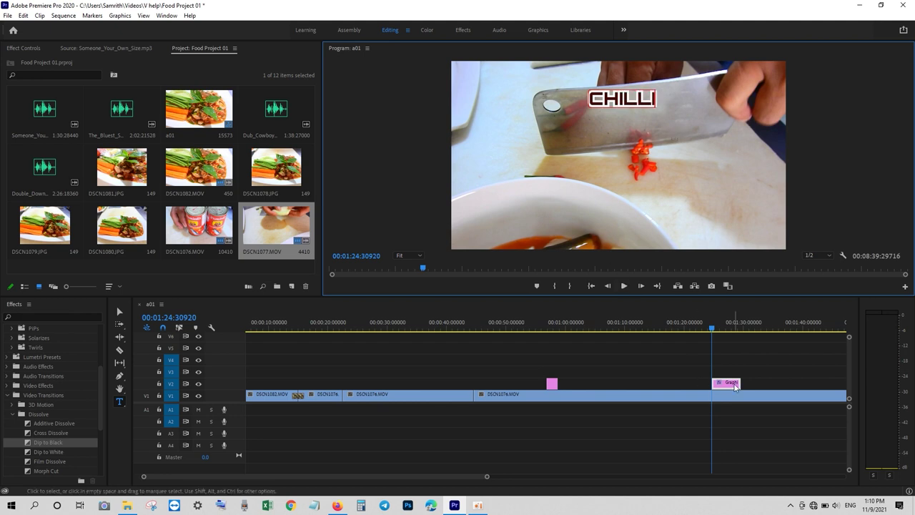
drag(740, 383, 728, 383)
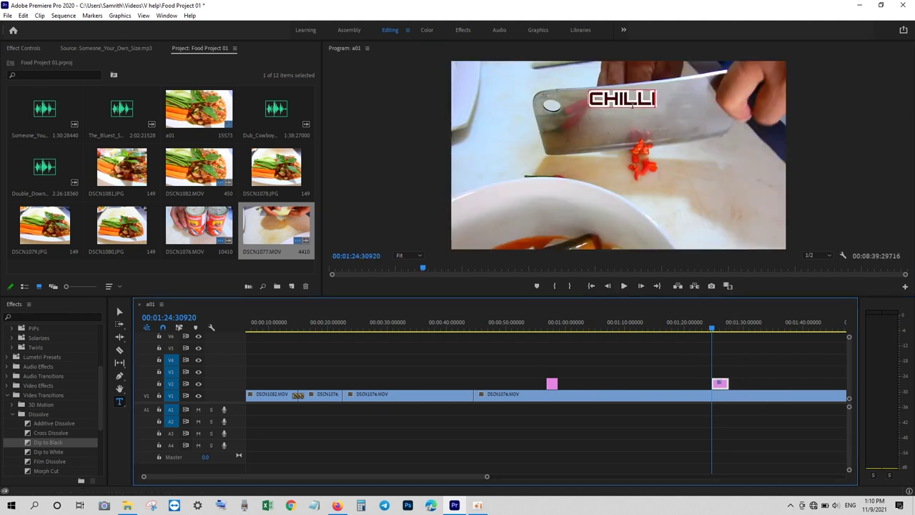
click(31, 47)
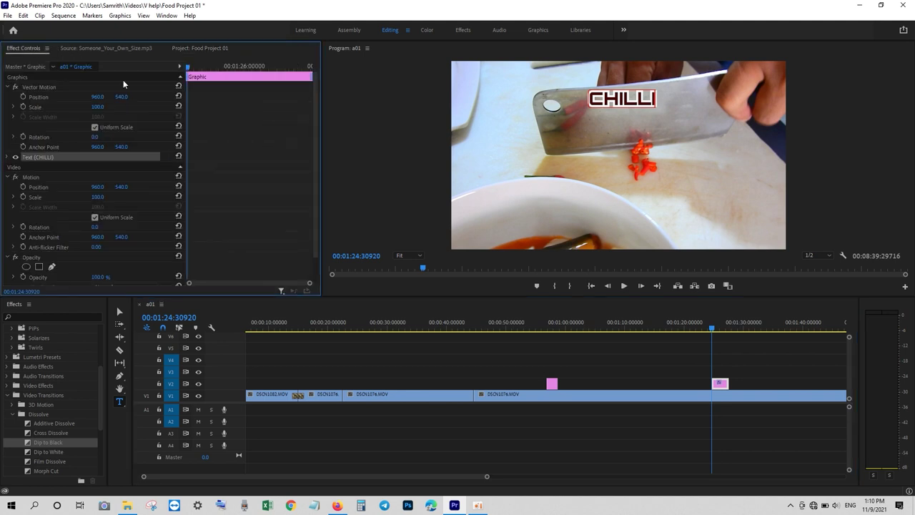
Lower the CHILLI title to vector position 960, 1056 beside the chopped chillies
drag(118, 100, 165, 100)
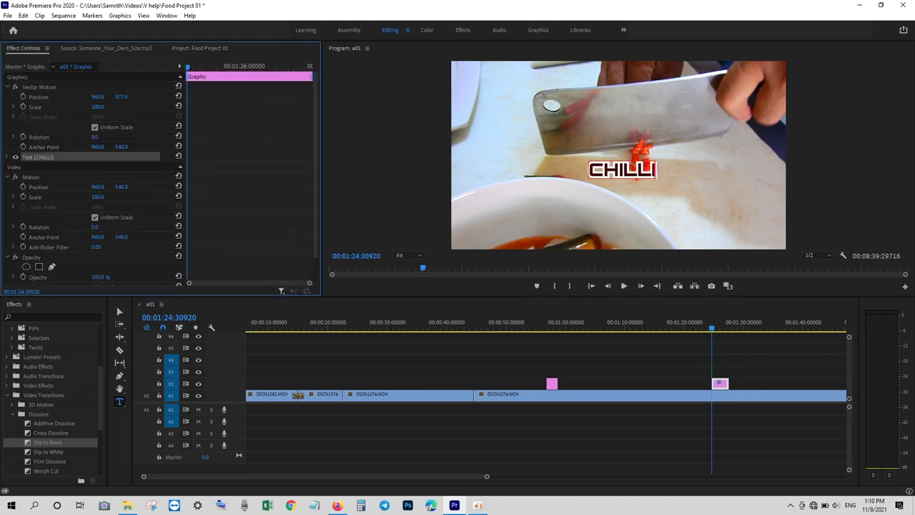
drag(123, 96, 125, 97)
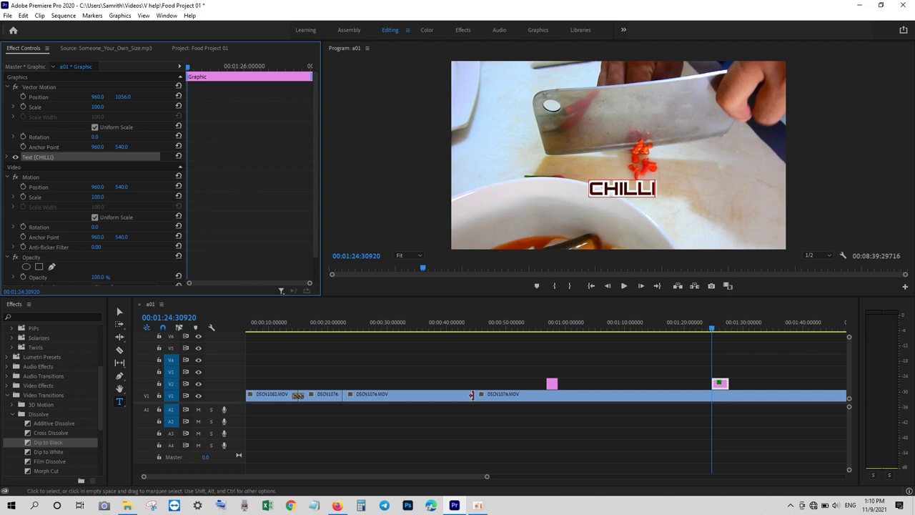
drag(719, 327, 812, 329)
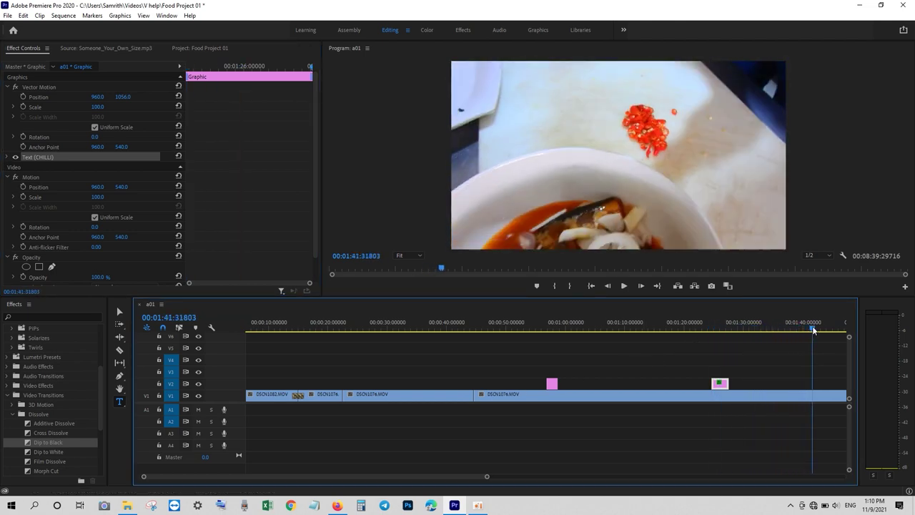
Add a 'LEMON GRASS' title over the lemongrass-chopping shot at about 2:02
scroll(475, 472, down, 5)
scroll(483, 472, down, 1)
scroll(483, 457, down, 2)
drag(492, 334, 591, 334)
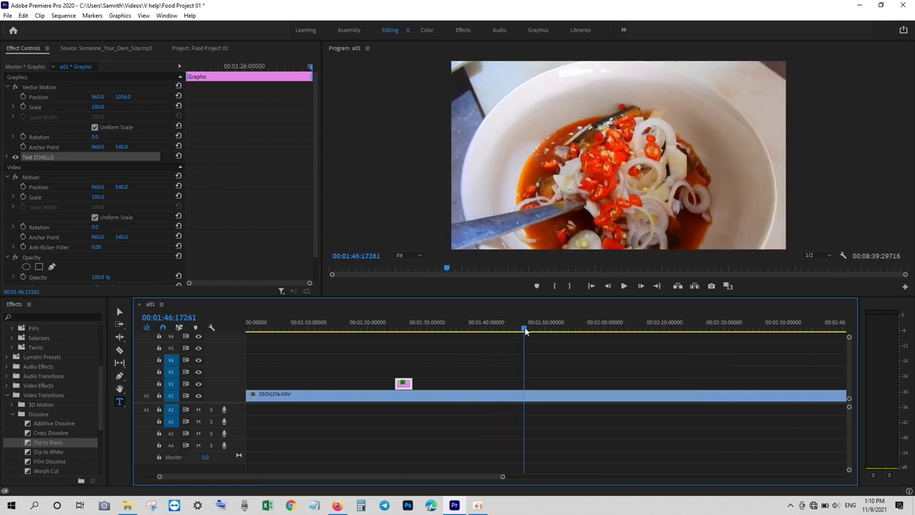
drag(591, 334, 617, 334)
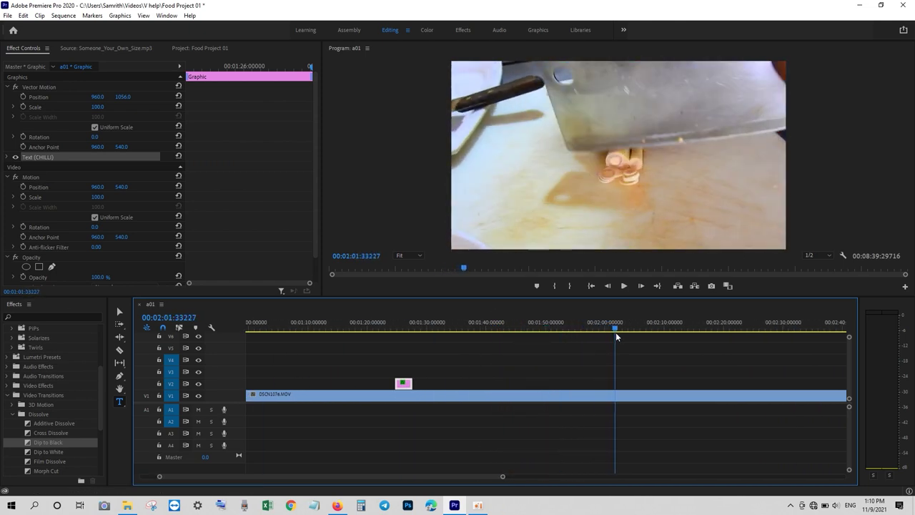
click(564, 115)
text(LEMON G)
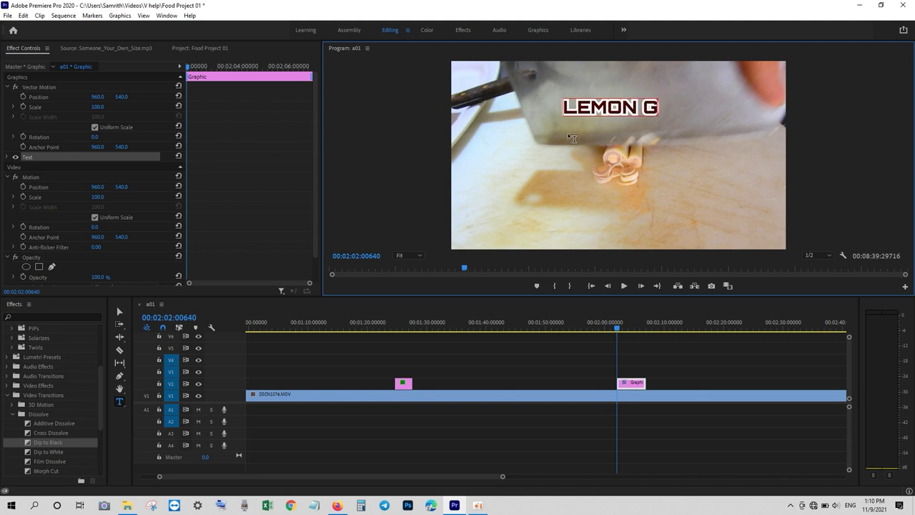
text(RASS)
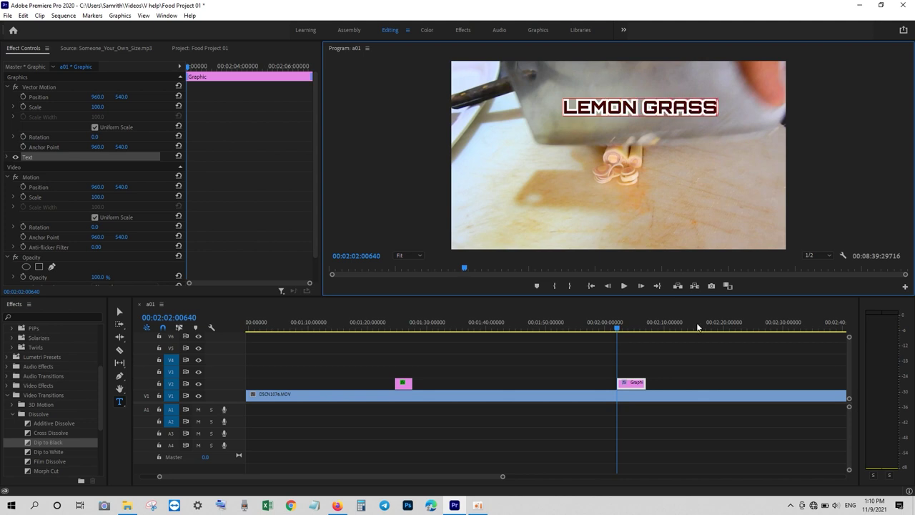
Trim the LEMON GRASS clip short on V2 and preview the footage after it
drag(645, 383, 628, 383)
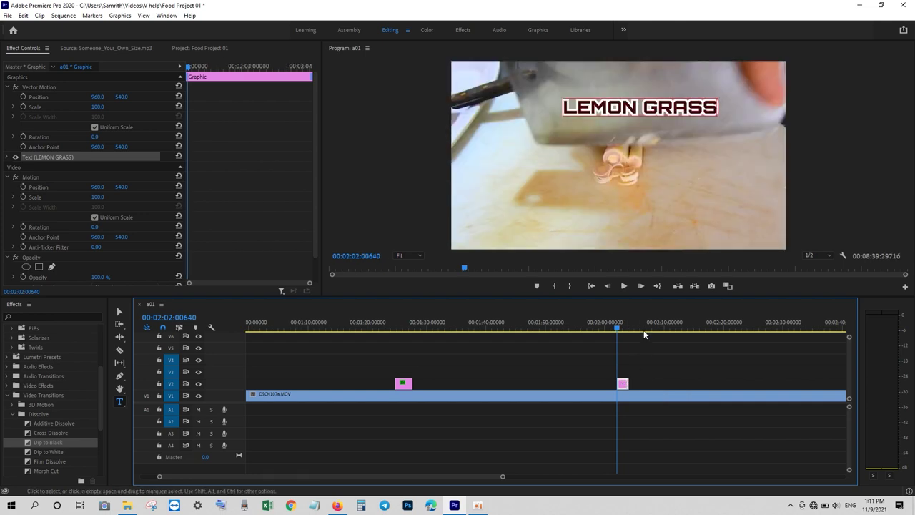
click(618, 330)
drag(619, 330, 705, 331)
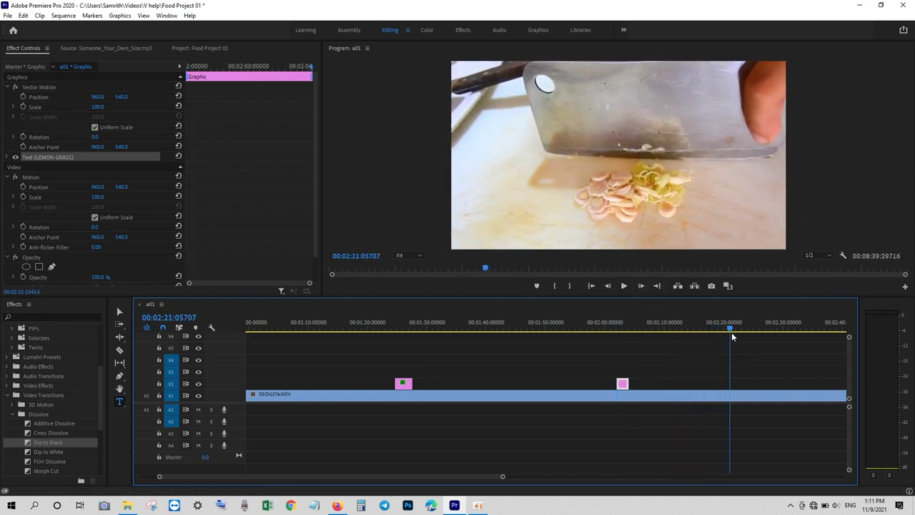
drag(705, 329, 778, 330)
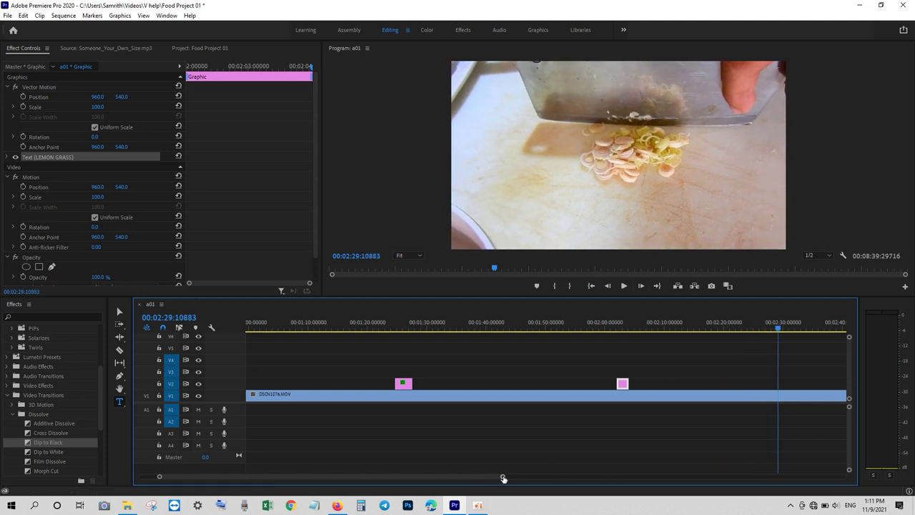
Scrub to about 3:19 and add a 'LIME' title over the lime-slicing shot
drag(503, 476, 651, 477)
drag(463, 330, 520, 329)
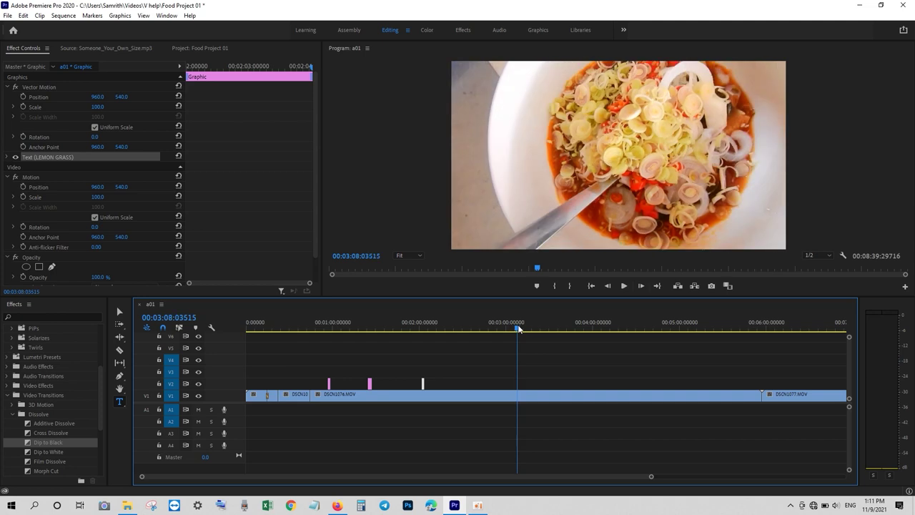
drag(519, 329, 534, 330)
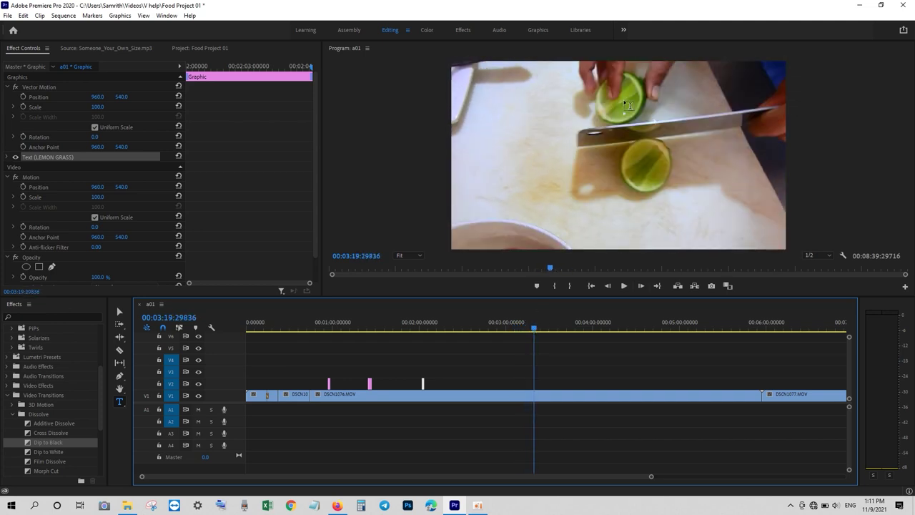
click(495, 108)
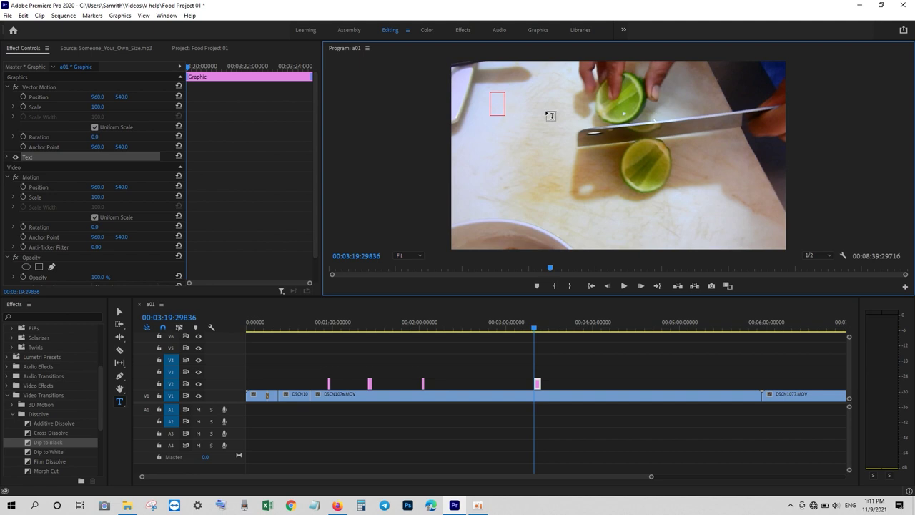
text(LIME)
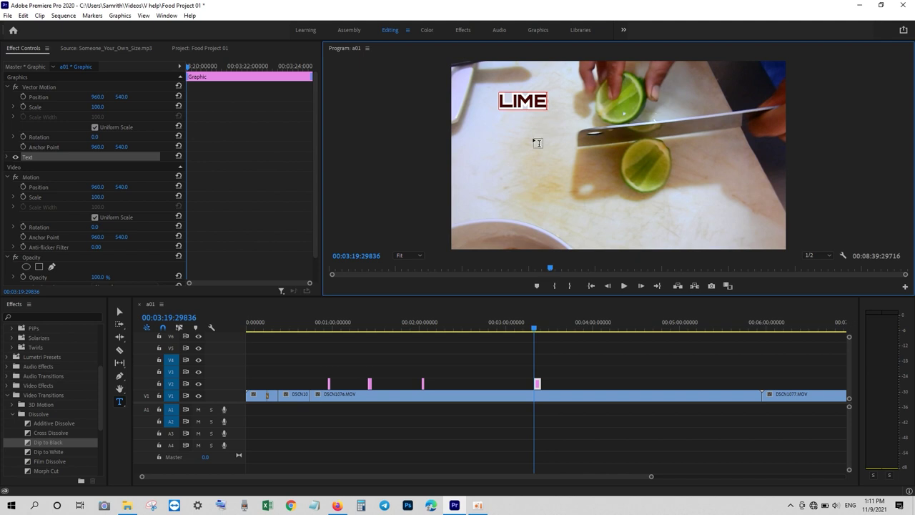
drag(534, 330, 619, 333)
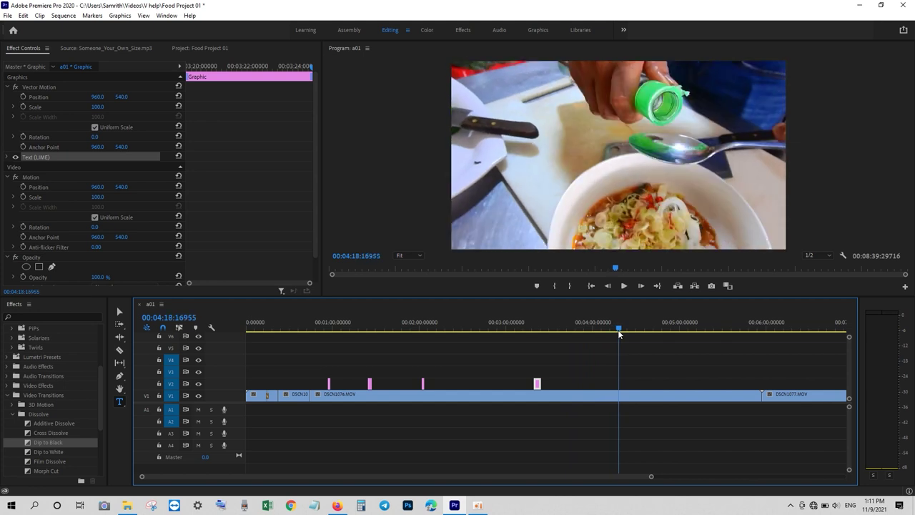
Type 'FISH SAUCE' near the top of the frame at 4:18, then scrub to the seasoning at 4:34
click(516, 91)
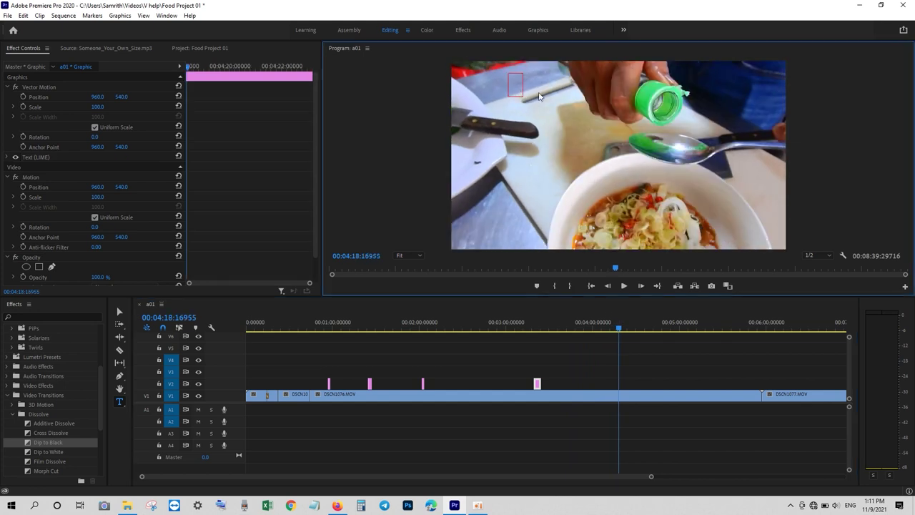
text(FISH SAU)
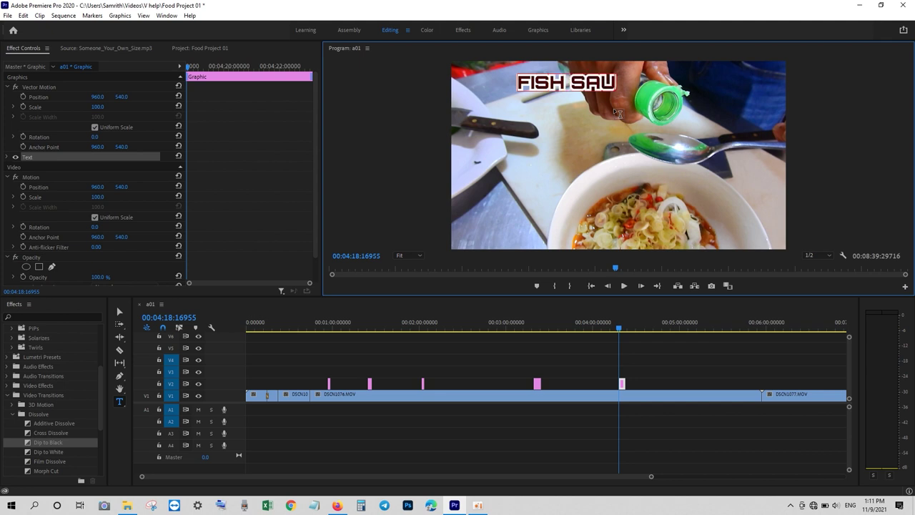
text(CE)
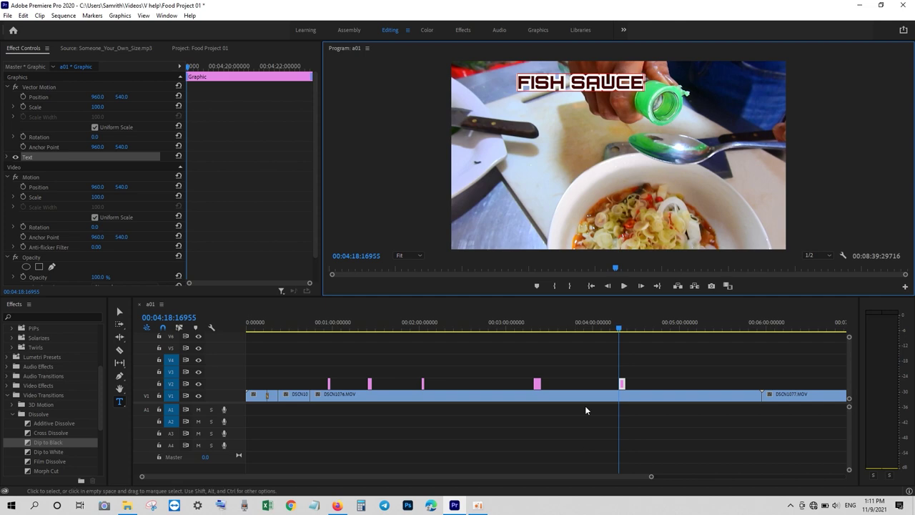
mouse_move(619, 329)
mouse_down()
mouse_move(649, 332)
mouse_move(640, 333)
mouse_up()
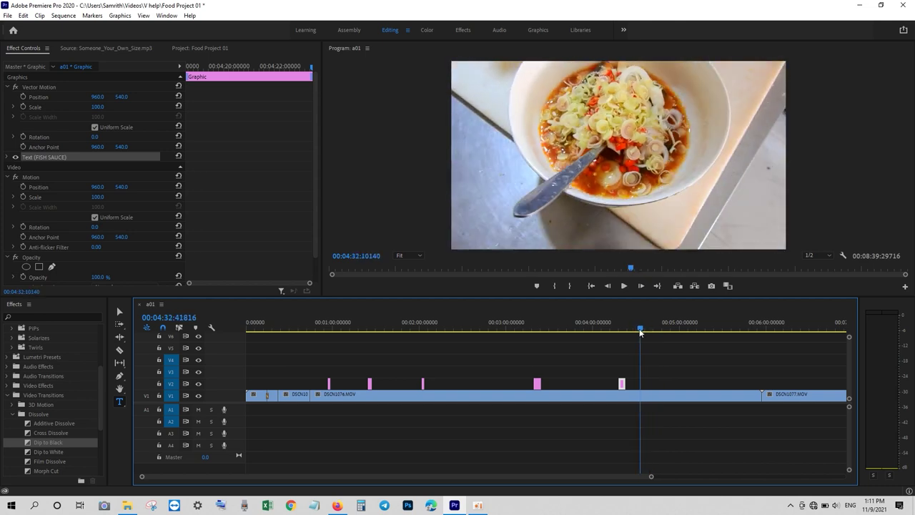
mouse_move(639, 332)
mouse_down()
mouse_move(629, 333)
mouse_move(639, 330)
mouse_up()
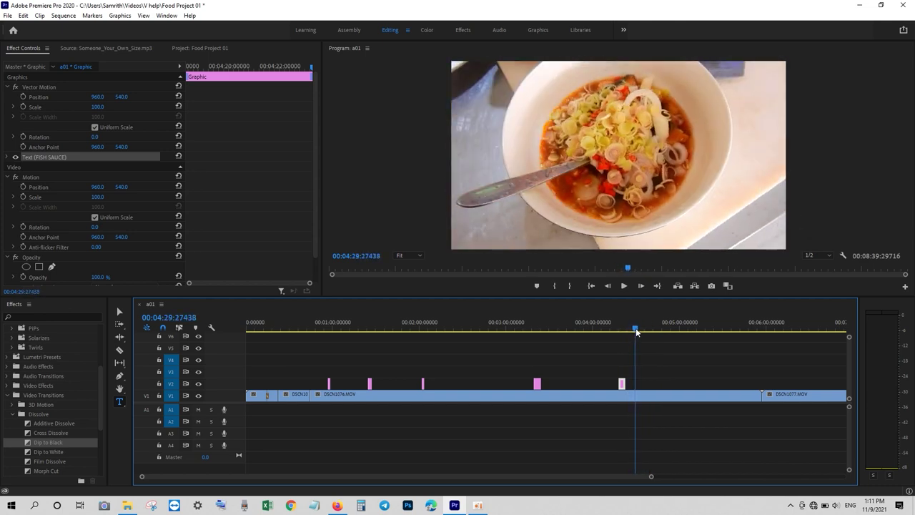
drag(639, 331, 644, 329)
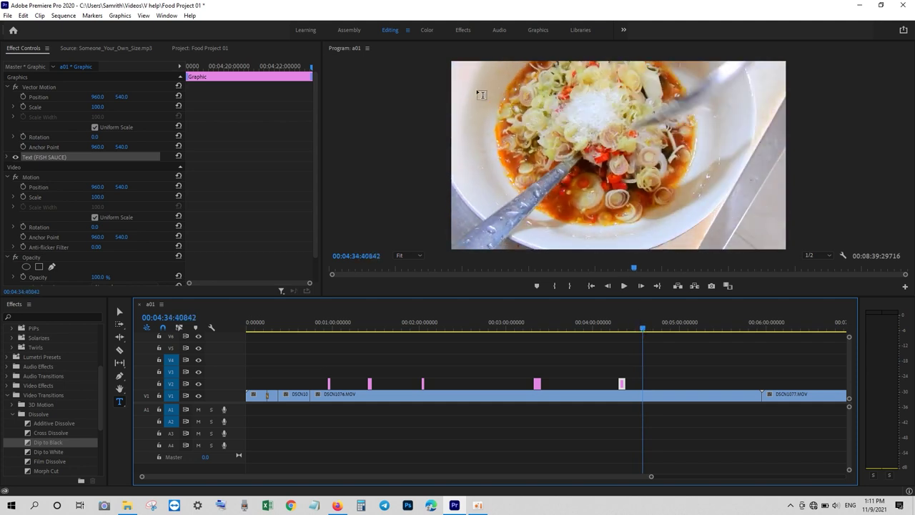
Start the MSG title over the seasoning shot at 4:34 and preview the footage after it
click(688, 94)
text(MSG)
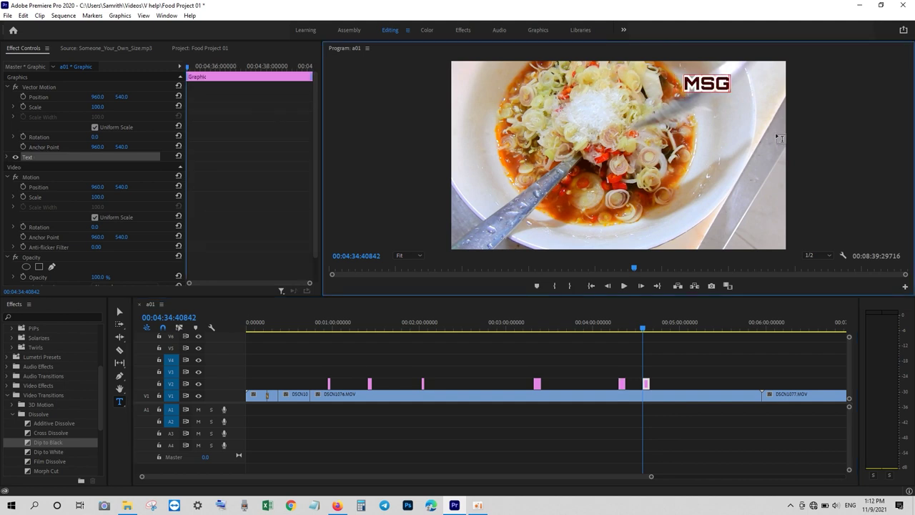
drag(642, 328, 662, 329)
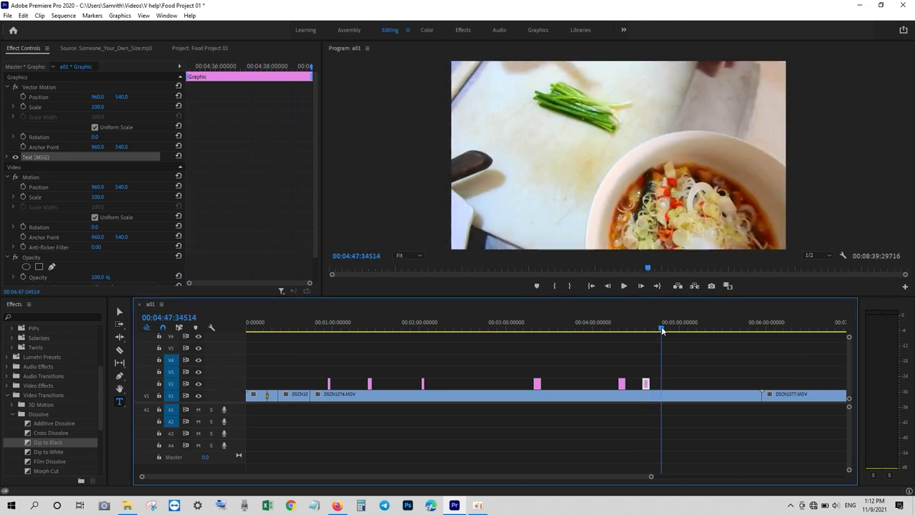
drag(662, 330, 680, 330)
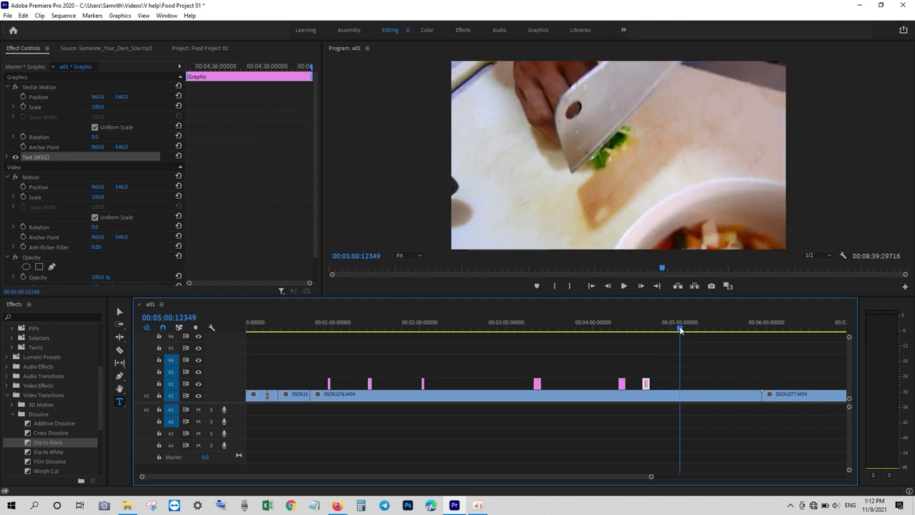
drag(680, 330, 703, 329)
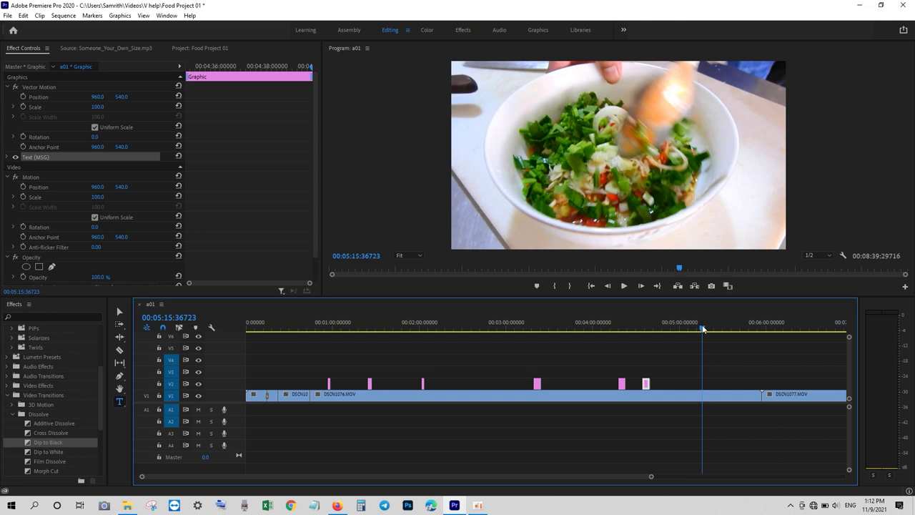
mouse_move(702, 329)
mouse_down()
mouse_move(712, 328)
mouse_move(635, 327)
mouse_move(650, 327)
mouse_up()
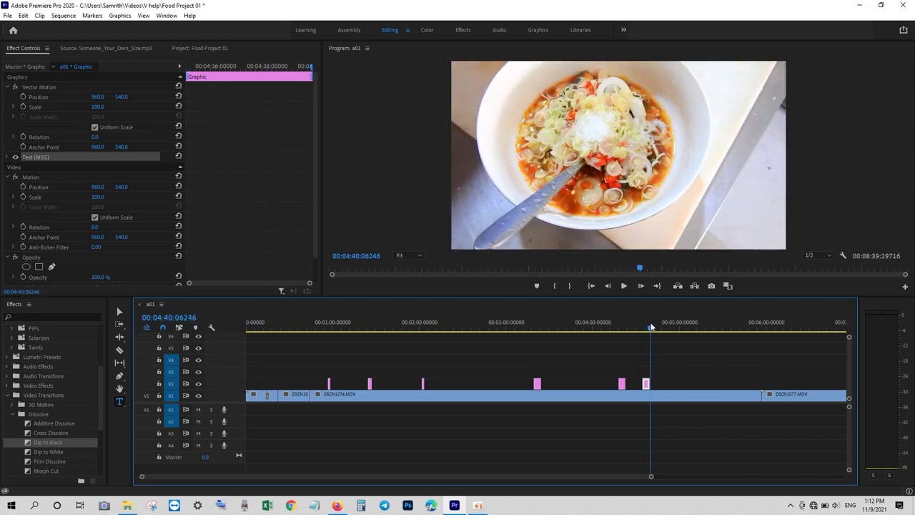
Add a second text line 'SUGAR' beneath MSG in the same title
click(684, 116)
click(683, 116)
text(SUGAR)
key(Return)
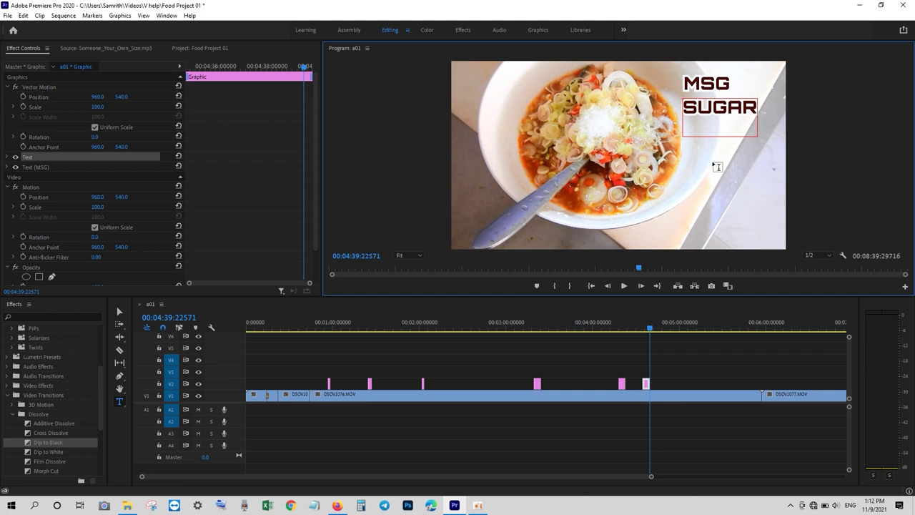
click(657, 331)
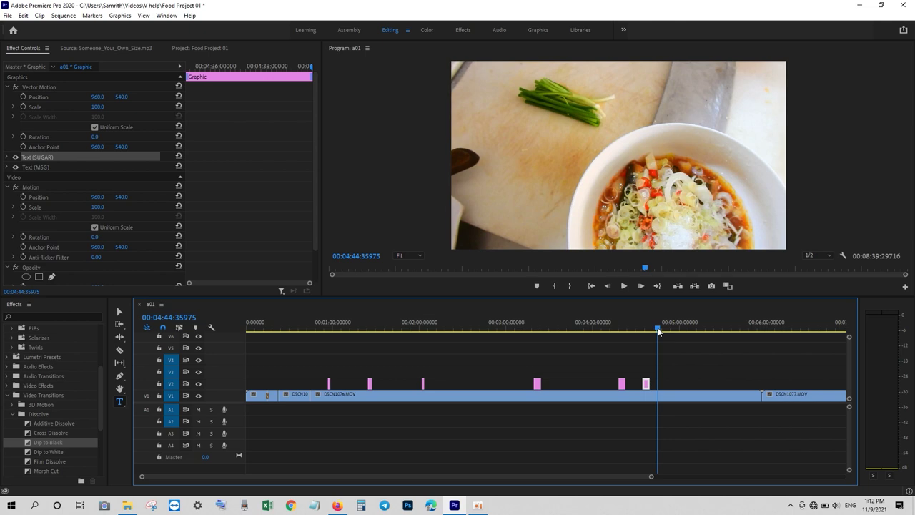
Zoom the timeline in and trim the SUGAR and LIME title clips shorter on V2
drag(658, 330, 659, 331)
key(equal)
key(equal)
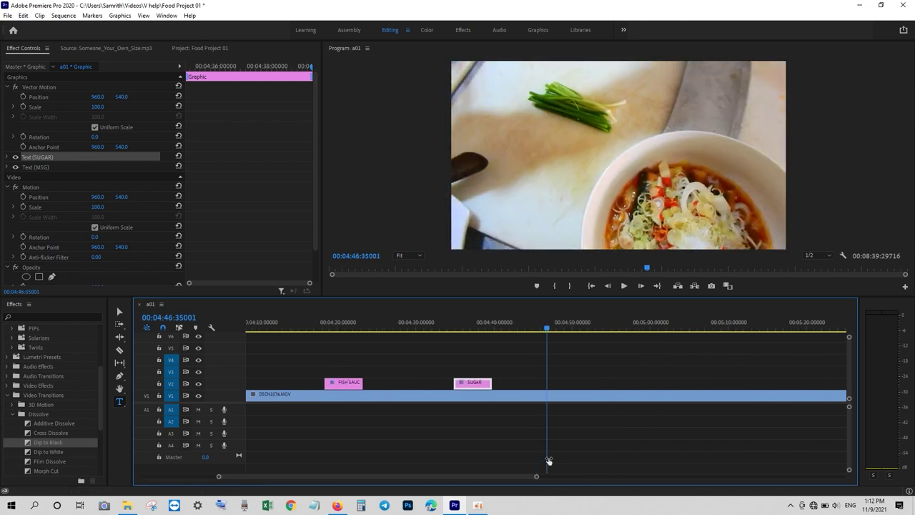
key(equal)
drag(426, 384, 374, 384)
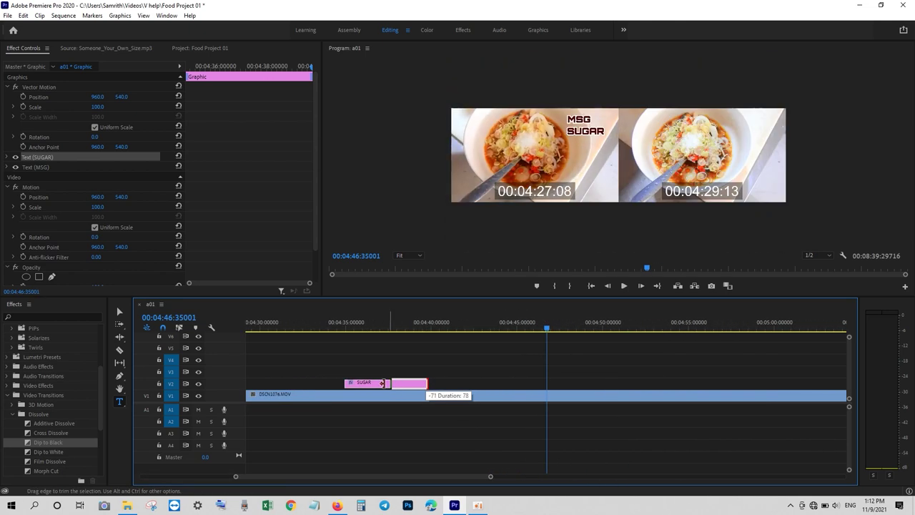
drag(482, 475, 450, 476)
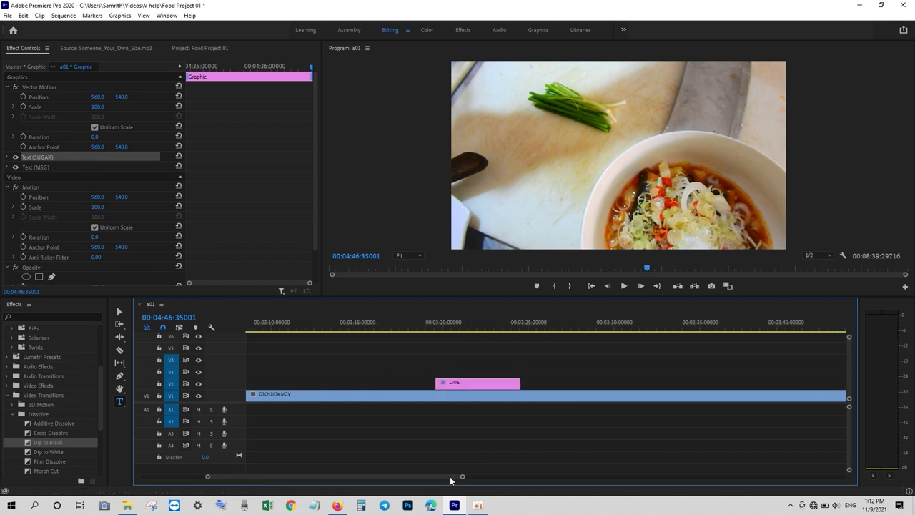
drag(471, 384, 433, 384)
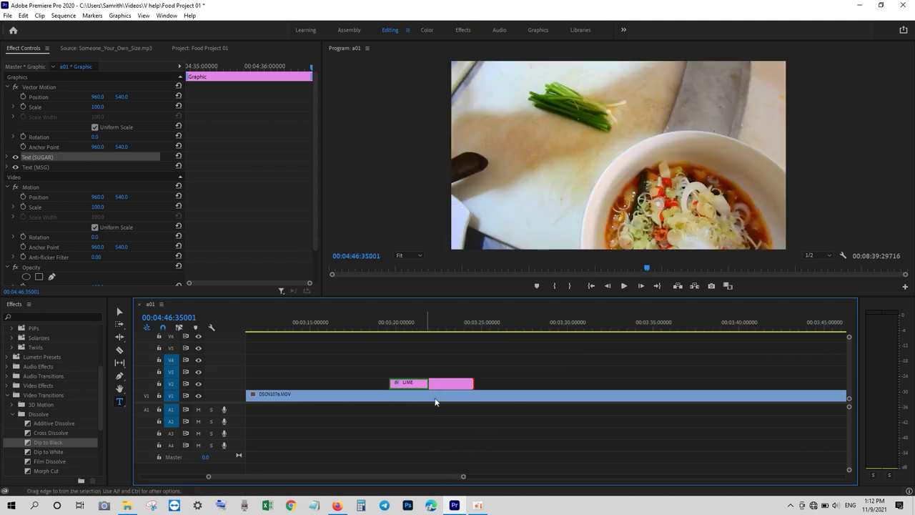
drag(449, 476, 480, 476)
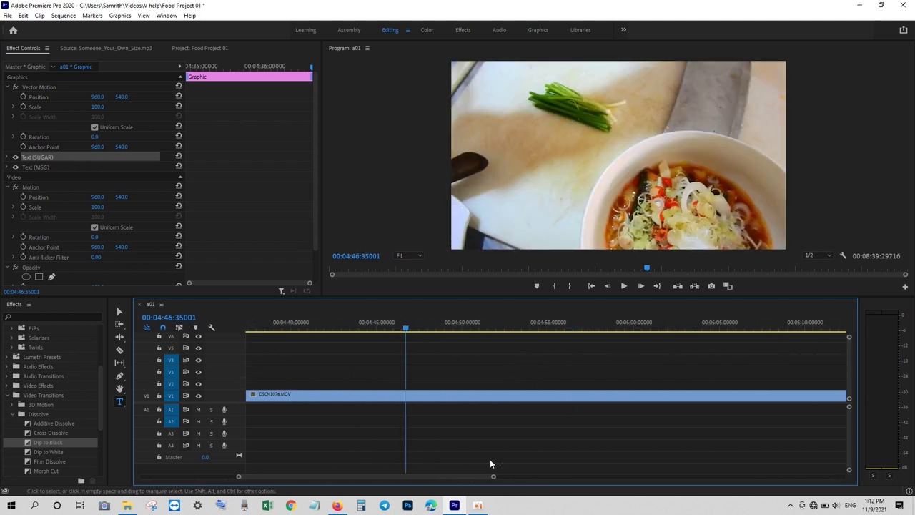
Type 'SPRING ONION' as a new title at about 4:46, fixing the misspelling
click(592, 90)
text(S)
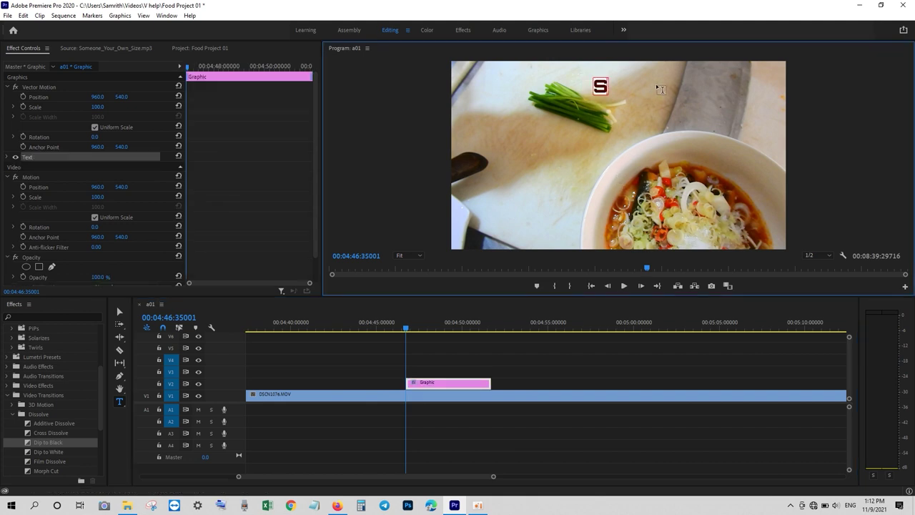
text(PRING)
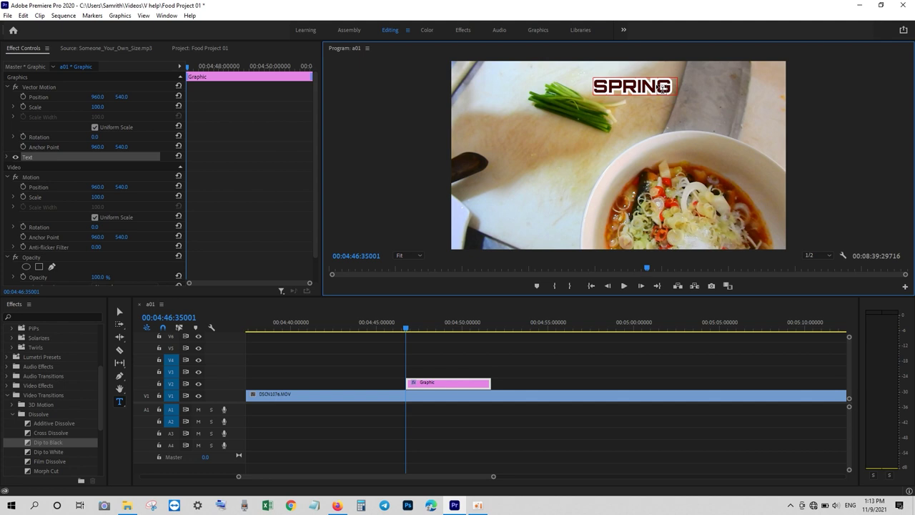
text( ON)
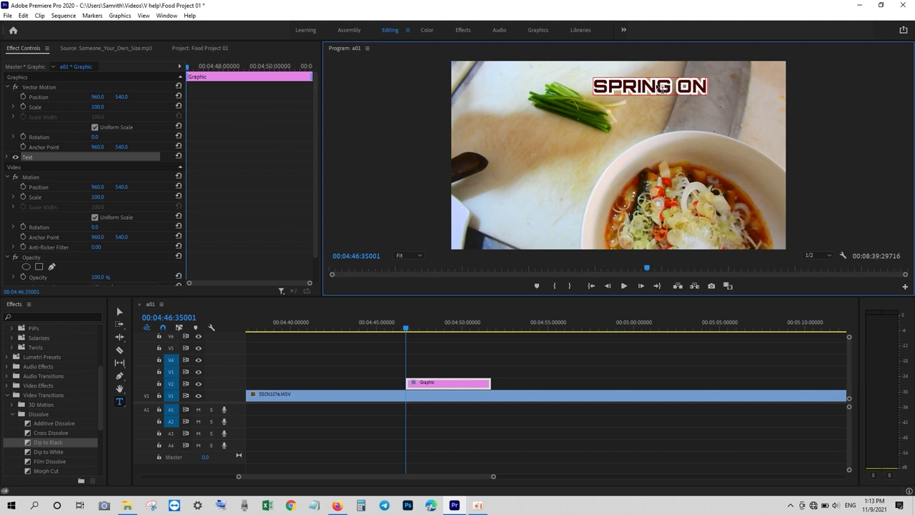
text(OI)
key(BackSpace)
key(BackSpace)
text(ION)
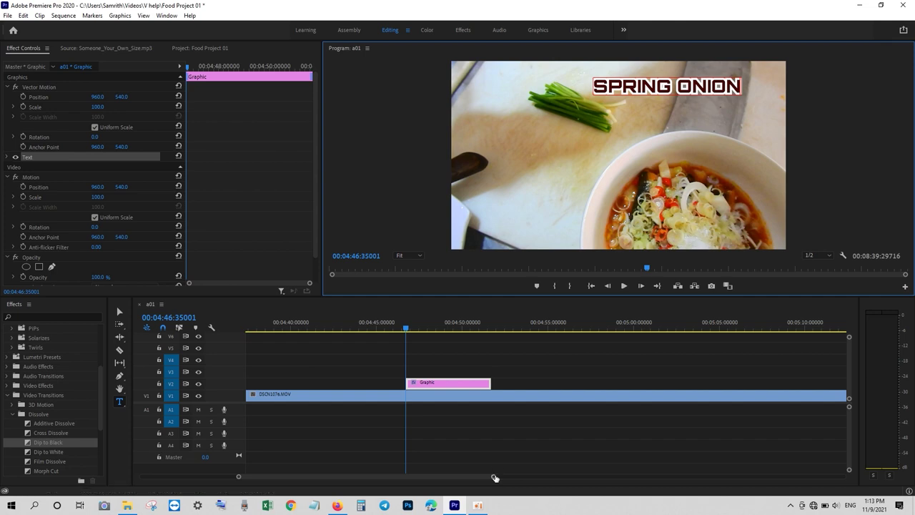
Trim the SPRING ONION and FISH SAUCE title clips shorter on V2
drag(494, 476, 572, 461)
key(=)
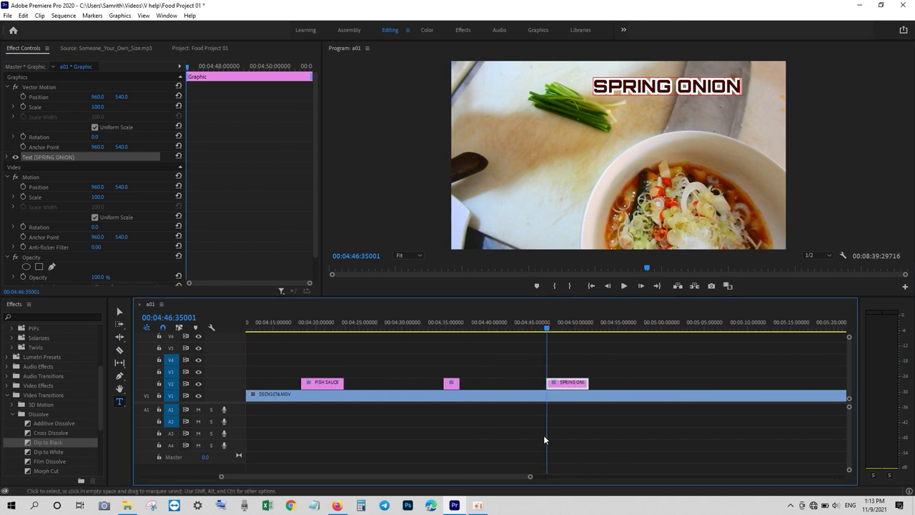
drag(588, 384, 574, 384)
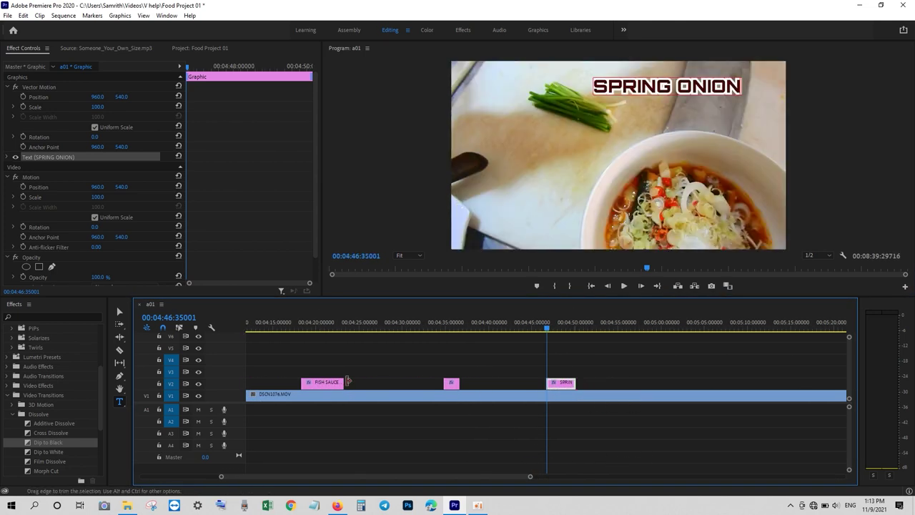
drag(342, 384, 329, 384)
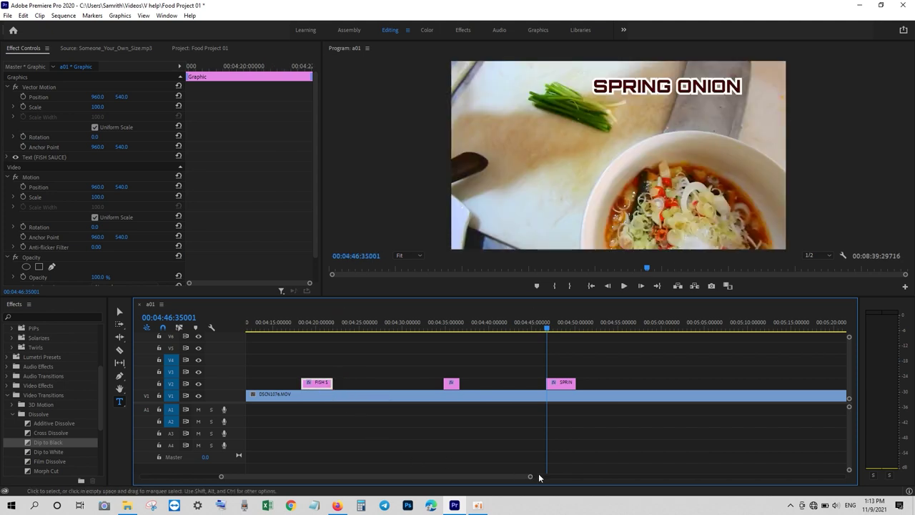
mouse_move(530, 476)
mouse_down()
mouse_move(627, 457)
mouse_move(577, 382)
mouse_up()
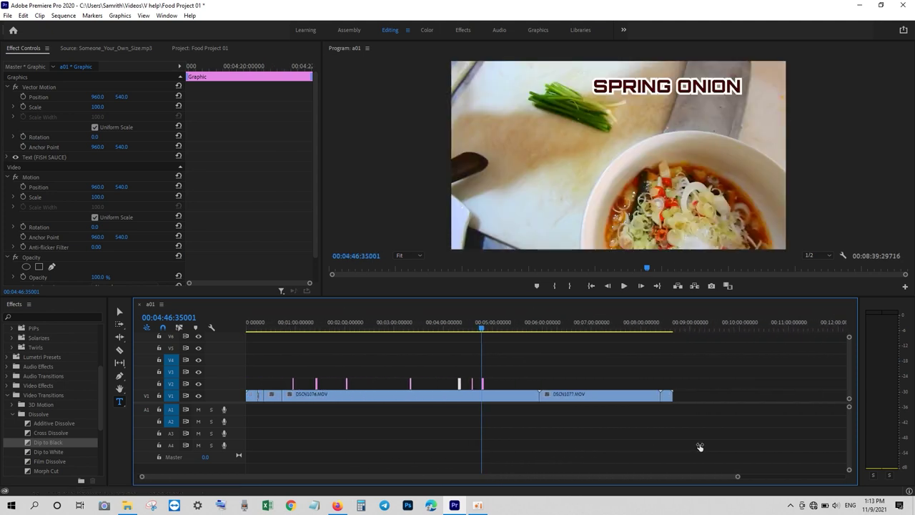
Start a new empty title over the bowl of greens at 05:16
click(489, 330)
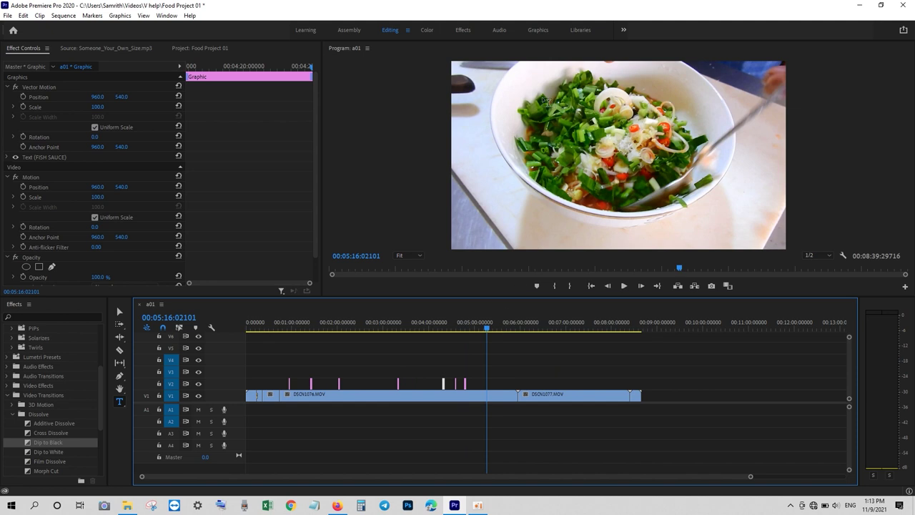
click(512, 94)
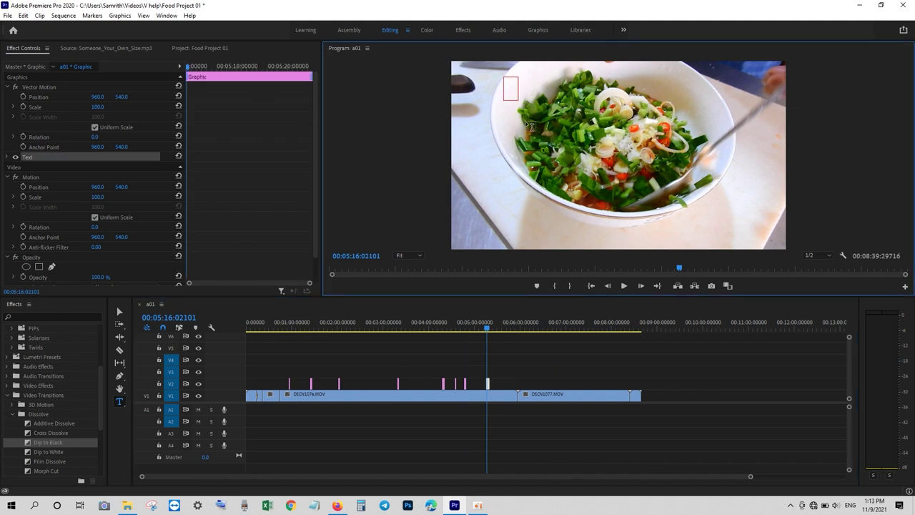
click(128, 505)
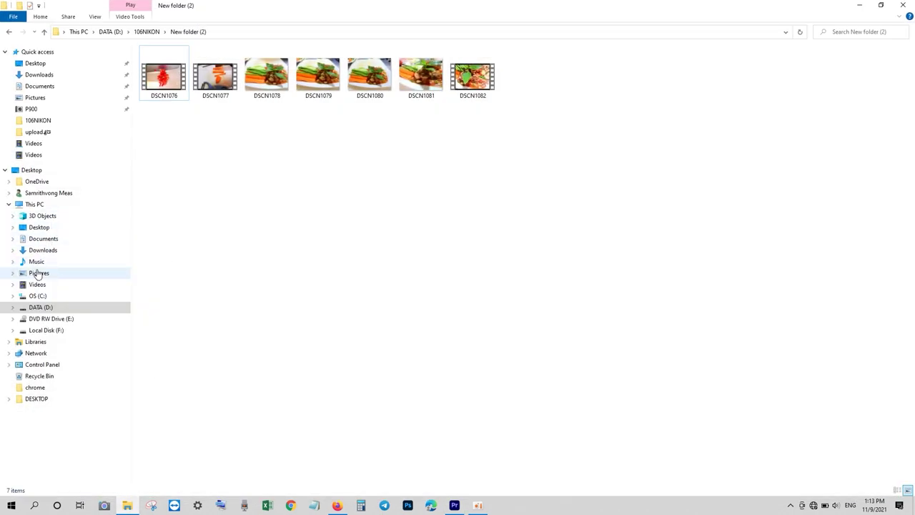
View the Long Coriander image from the Videos folder in Photos, then go back to Premiere
click(38, 272)
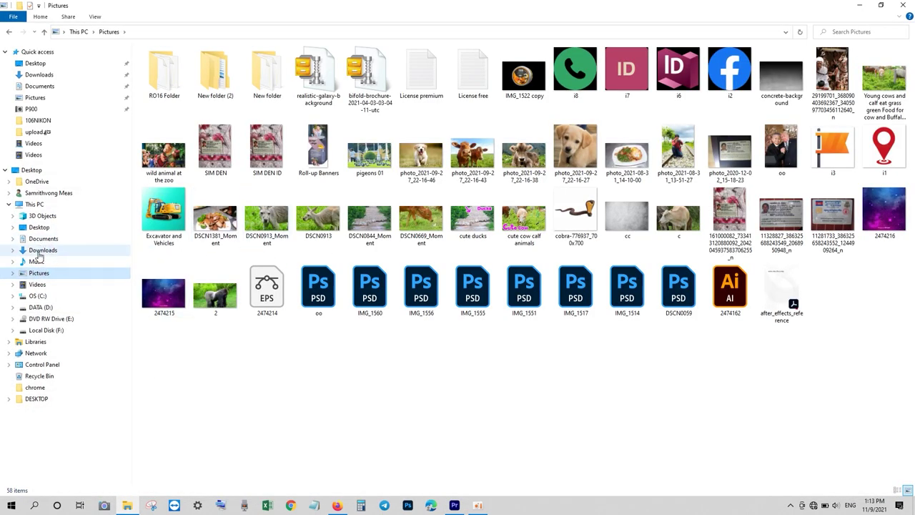
click(37, 283)
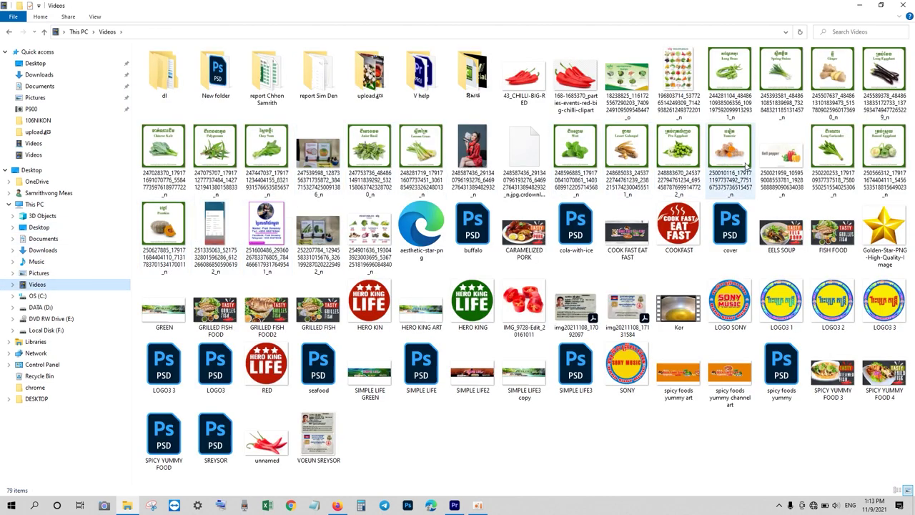
click(829, 148)
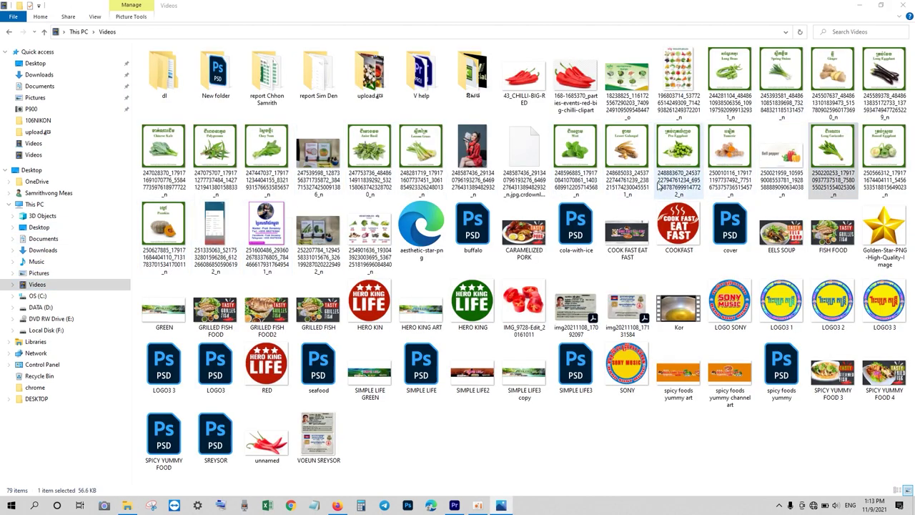
key(Return)
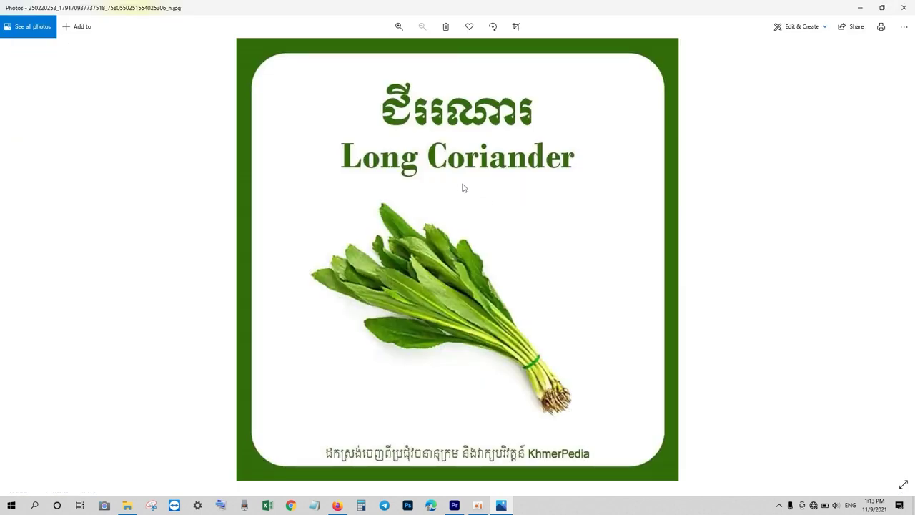
click(863, 7)
click(860, 4)
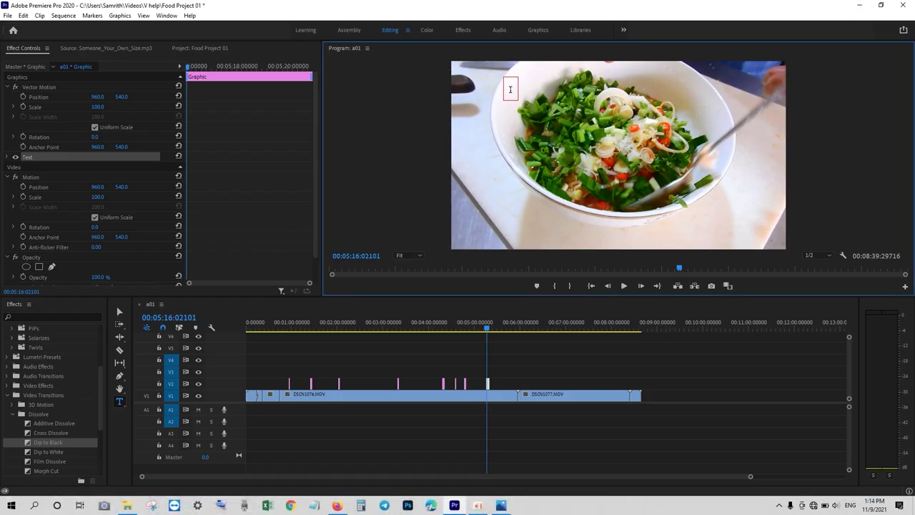
Type 'LONG CORAINDER' in the new title and move its V2 clip to start at 04:56
text(LONG C)
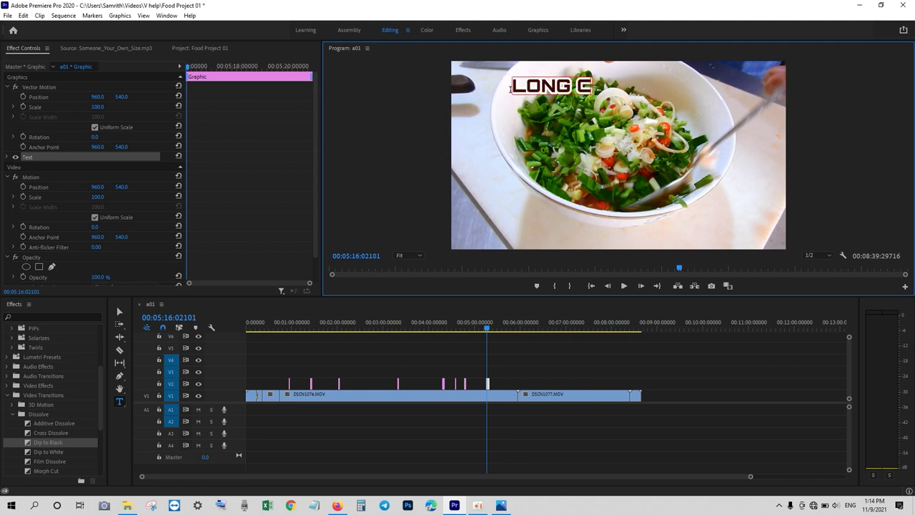
text(ORAINDER)
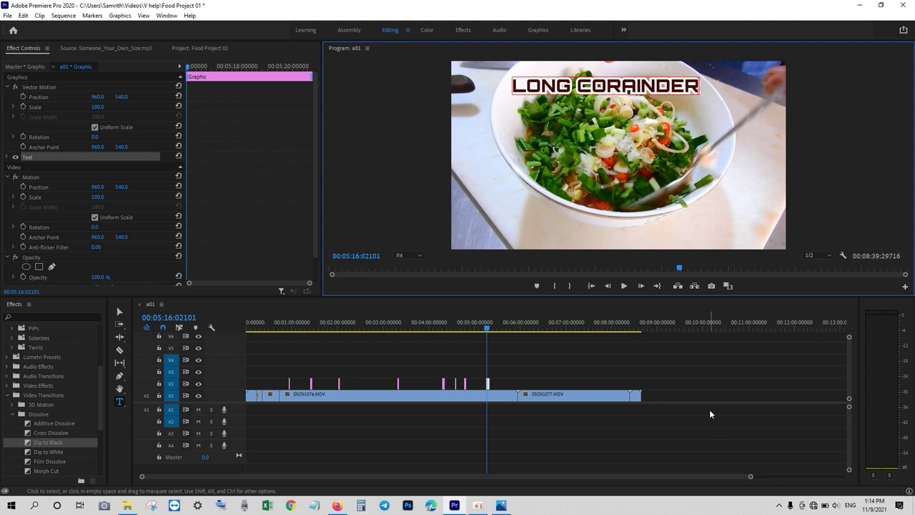
drag(751, 476, 687, 477)
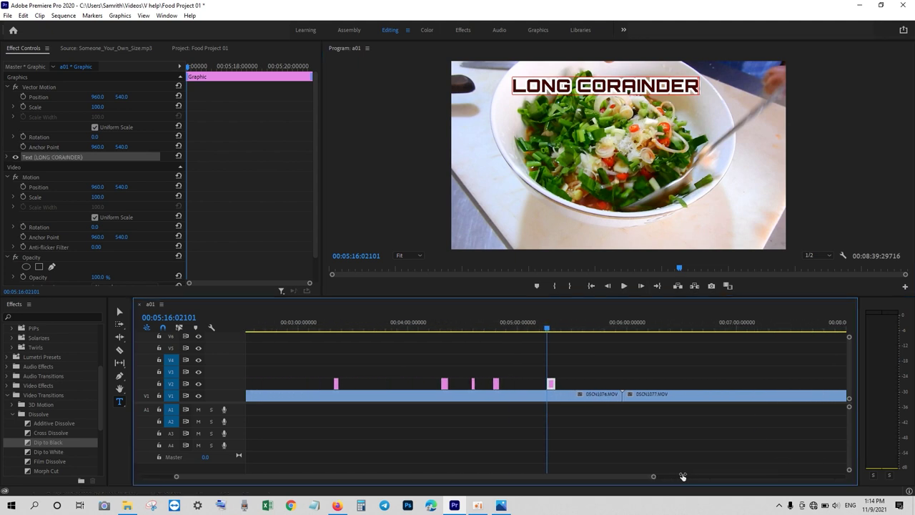
click(500, 329)
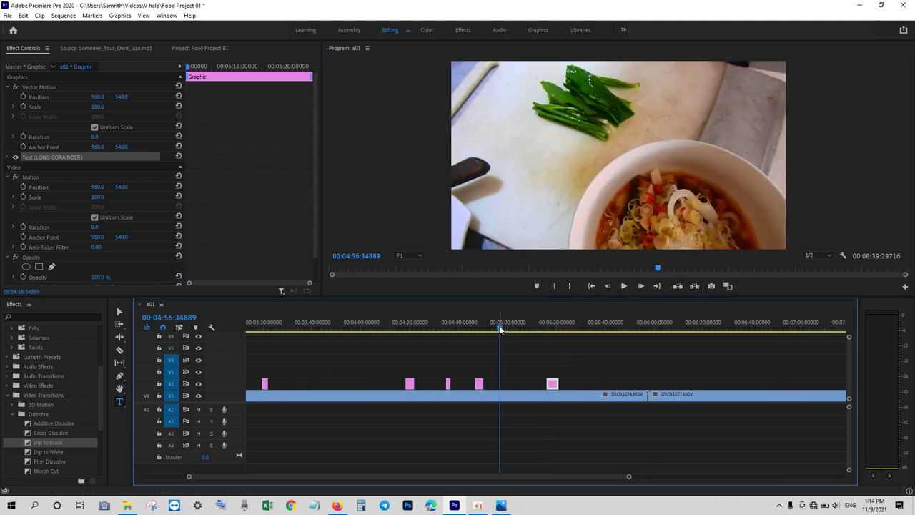
drag(552, 384, 505, 384)
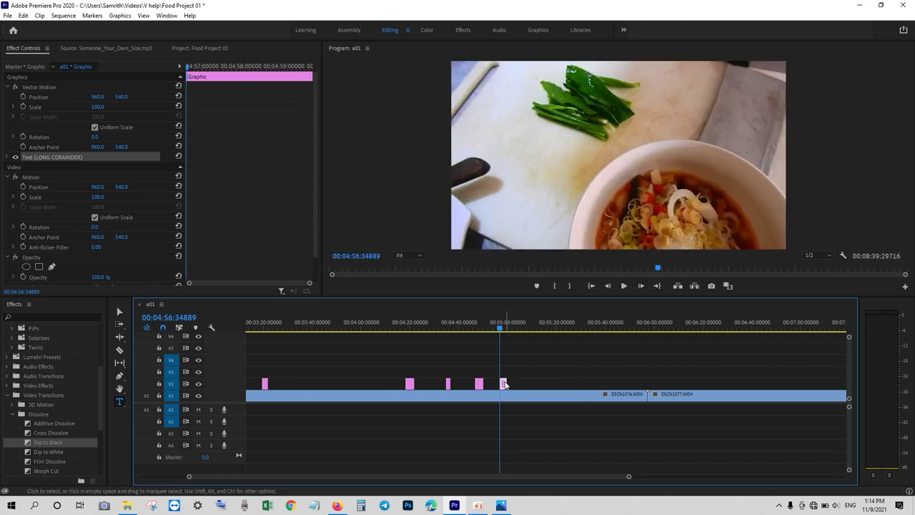
click(474, 324)
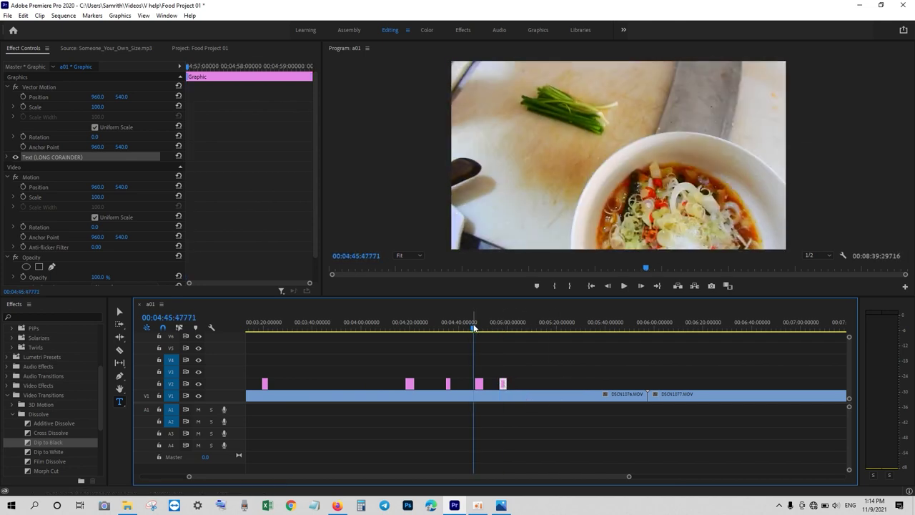
drag(474, 327, 484, 330)
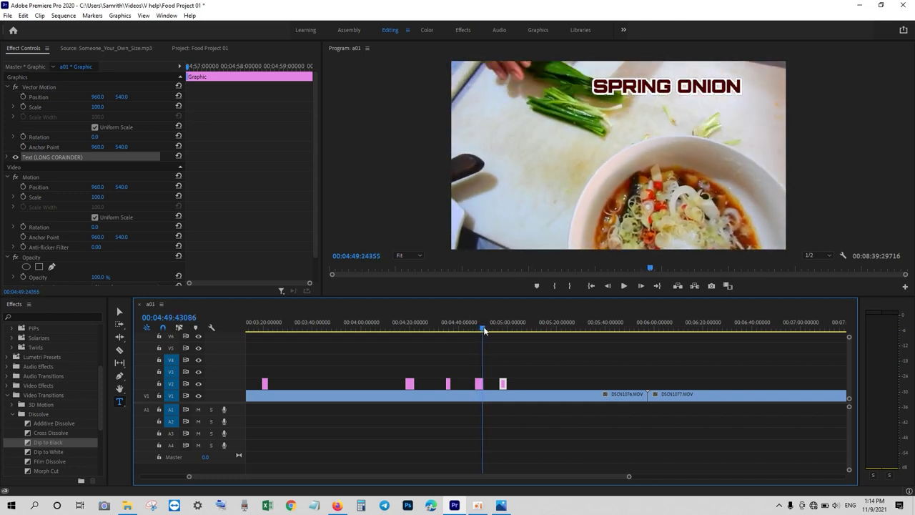
Butt the LONG CORAINDER clip against SPRING ONION and play both titles back
drag(484, 329, 490, 330)
drag(503, 385, 494, 388)
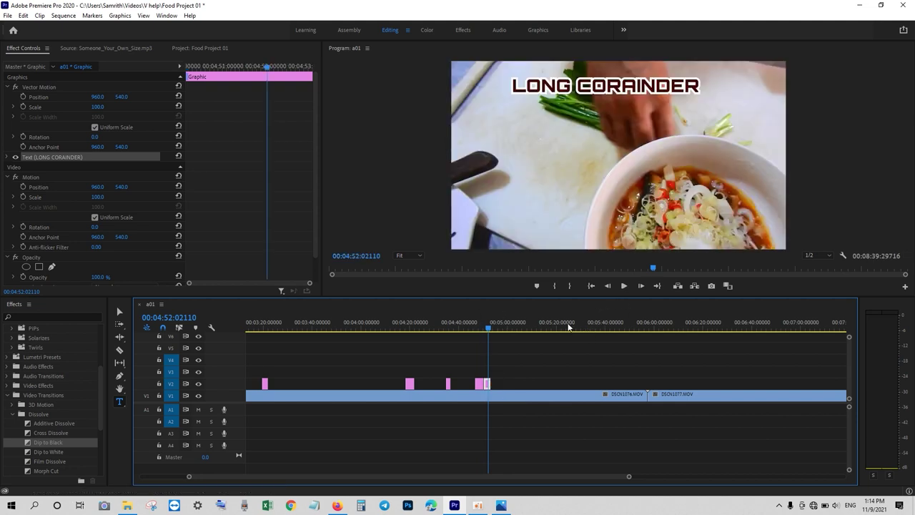
drag(490, 331, 482, 330)
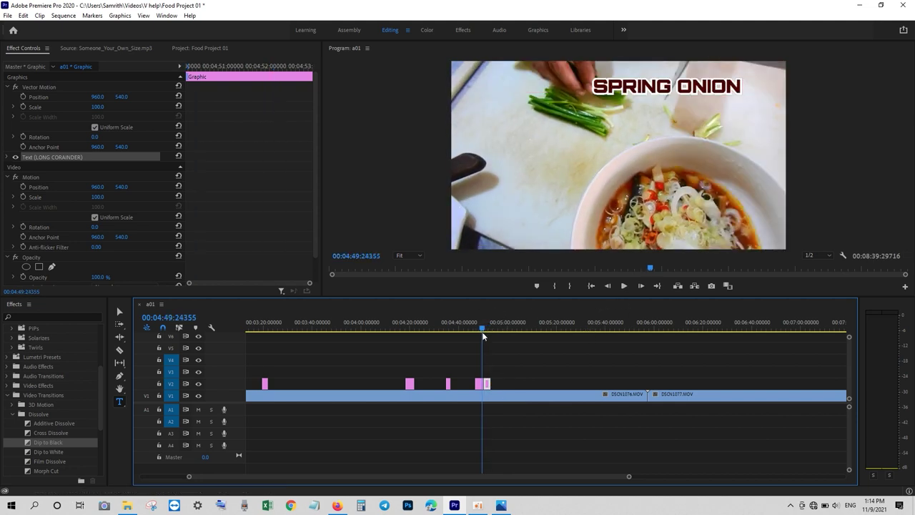
click(624, 286)
click(624, 286)
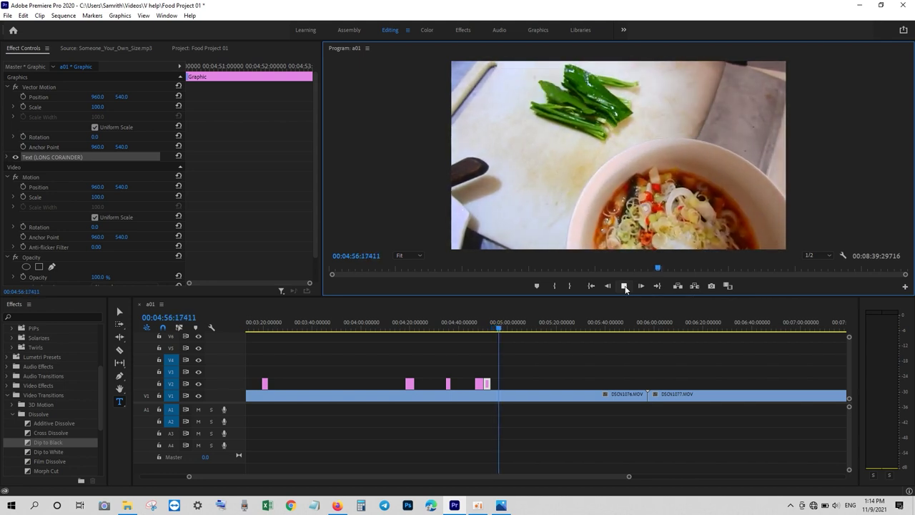
click(624, 286)
Add a new empty title over the chopping shot at 02:39
drag(629, 476, 751, 476)
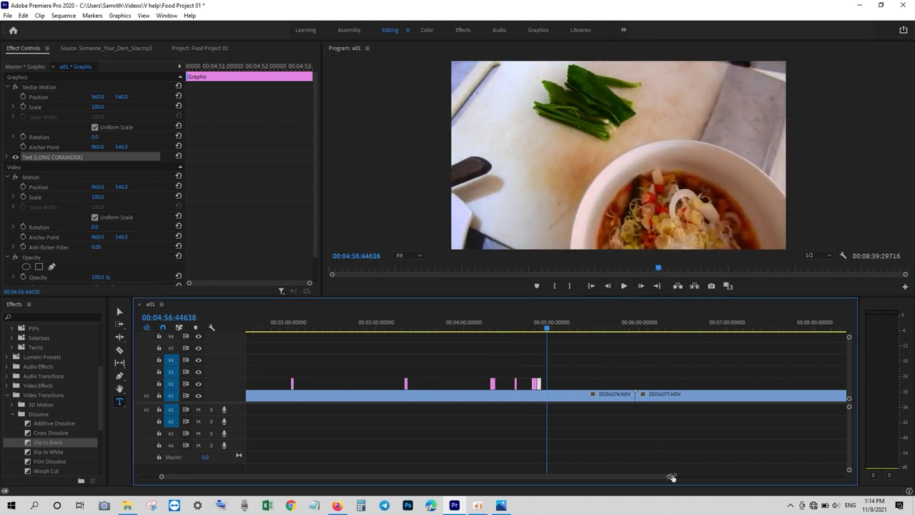
click(578, 325)
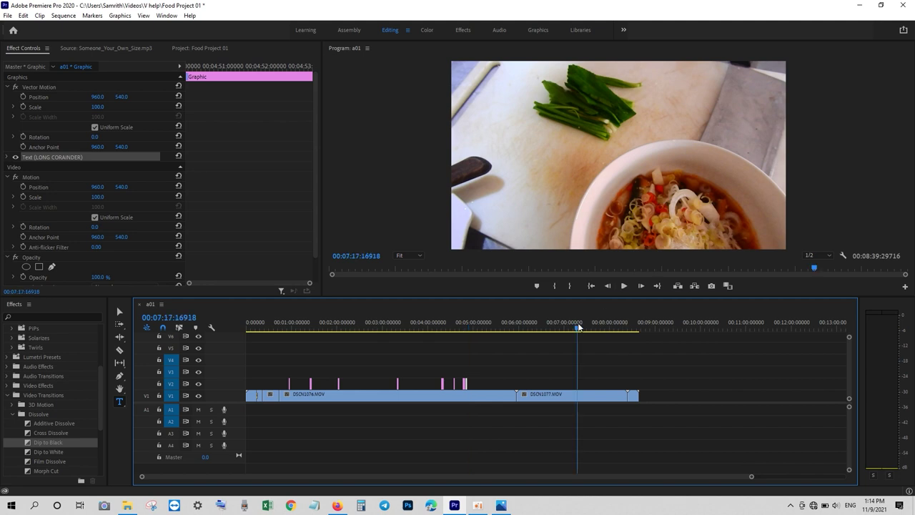
click(367, 325)
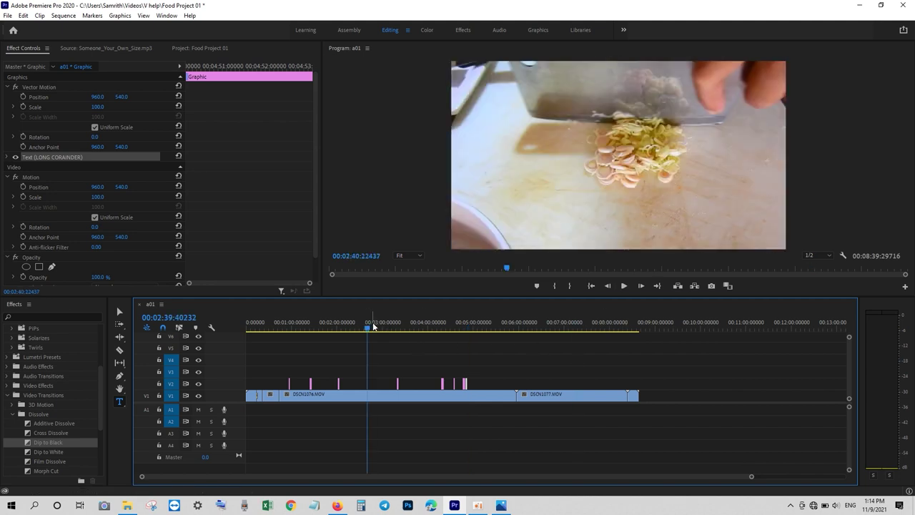
click(479, 213)
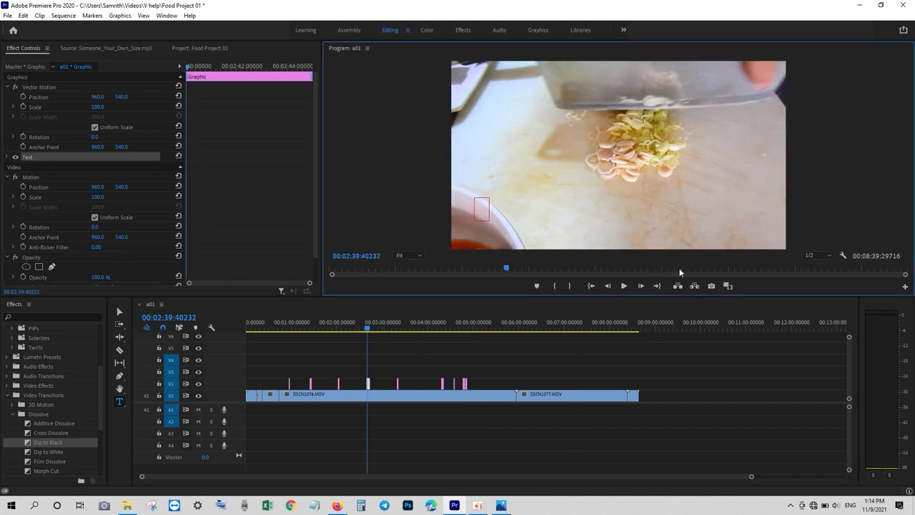
Type 'THANK FOR WATCHING' into the 02:39 title and park the playhead at 02:45
text(THANK )
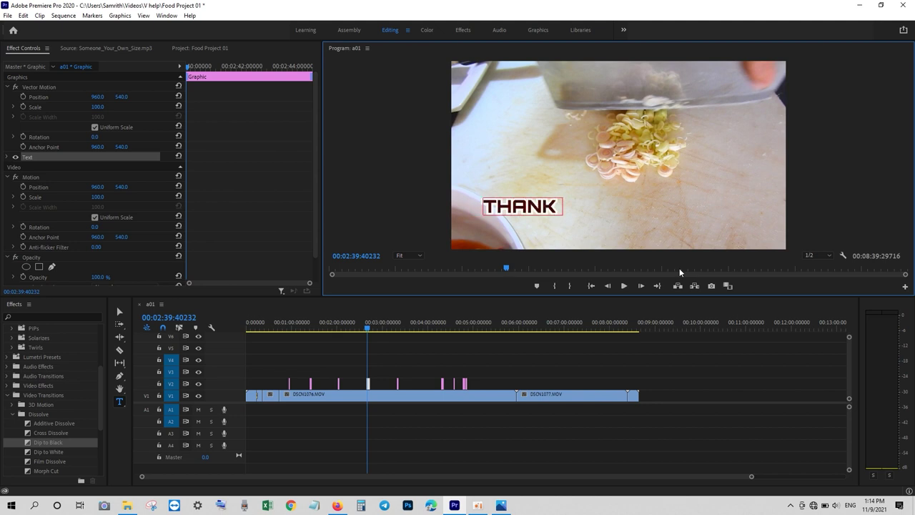
text(FOR )
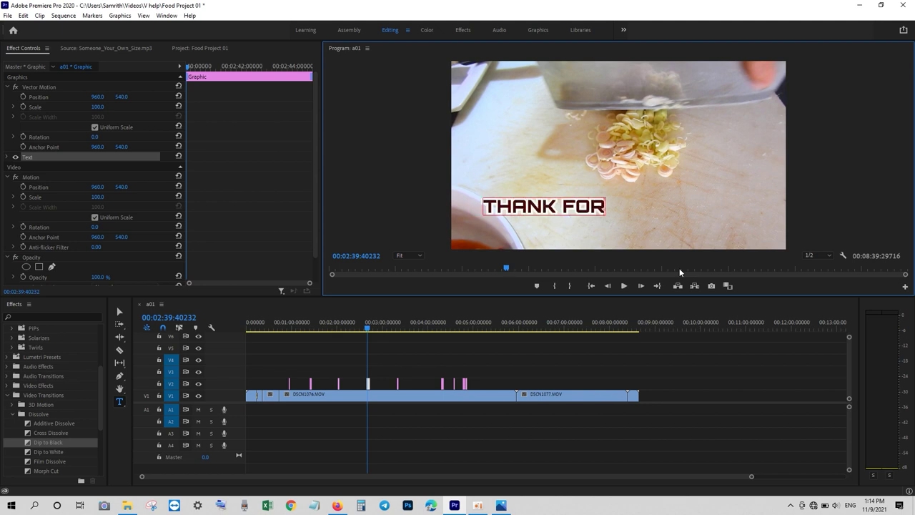
text(WATCHING)
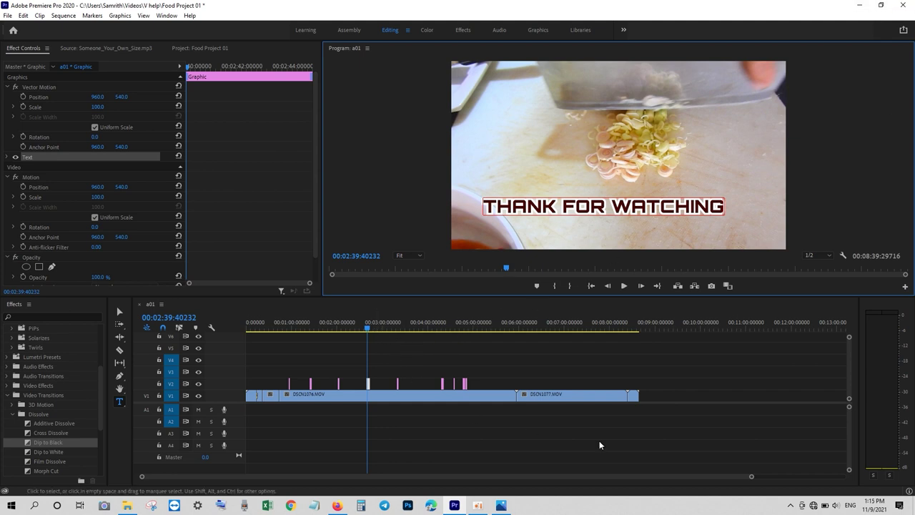
drag(749, 475, 626, 476)
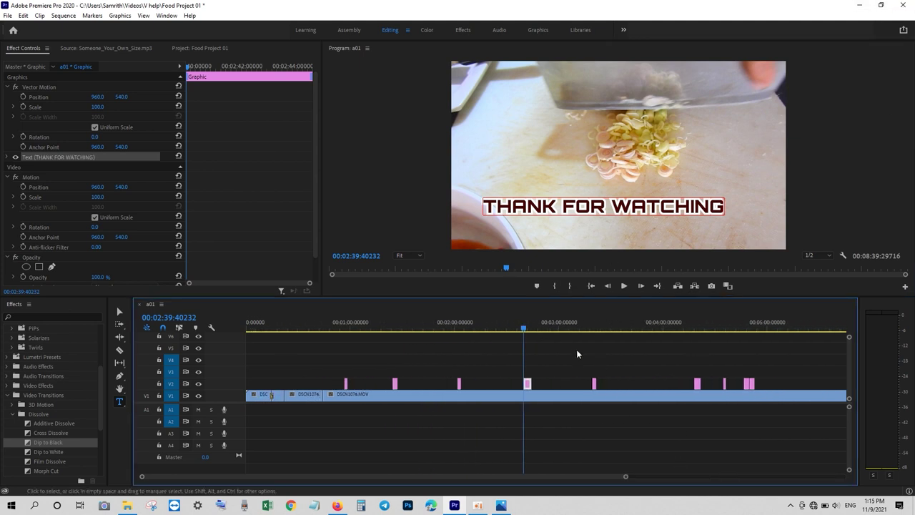
click(533, 330)
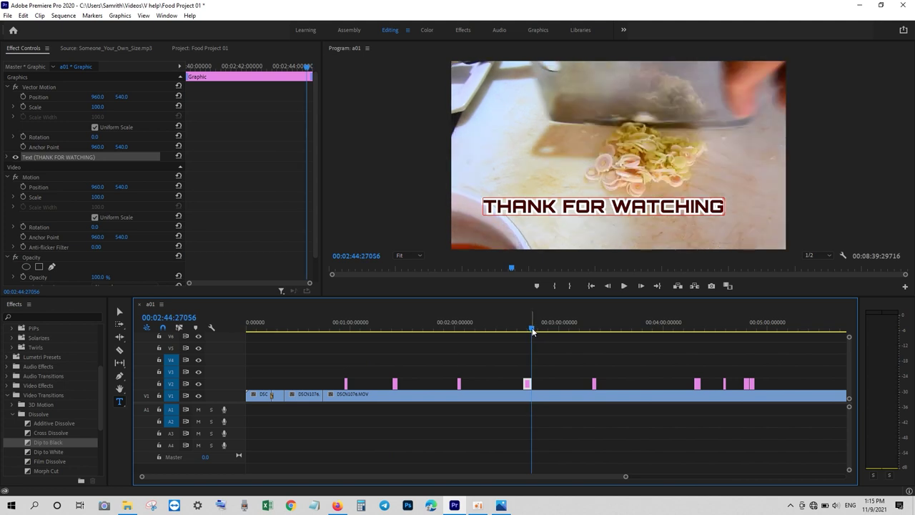
click(534, 330)
Add a 'SUBSCRIBE FOR MORE VIDEO' title at 02:45
click(473, 222)
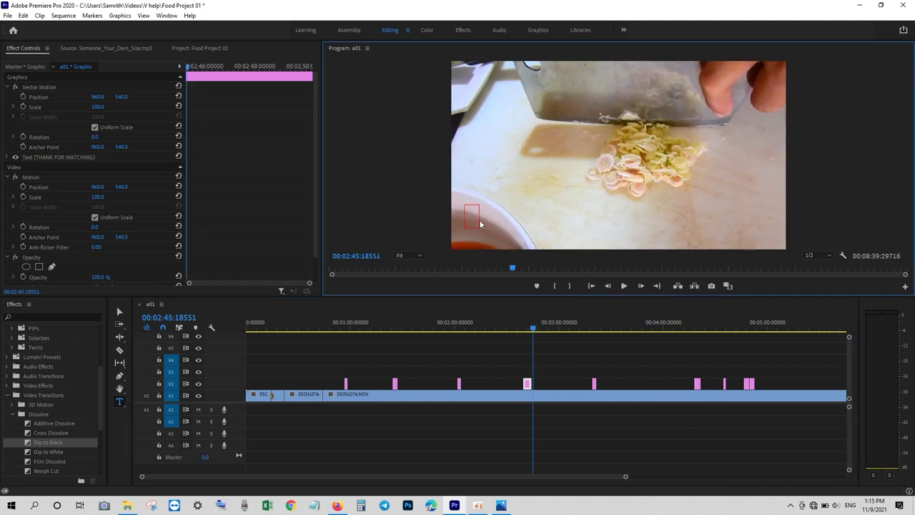
text(SU)
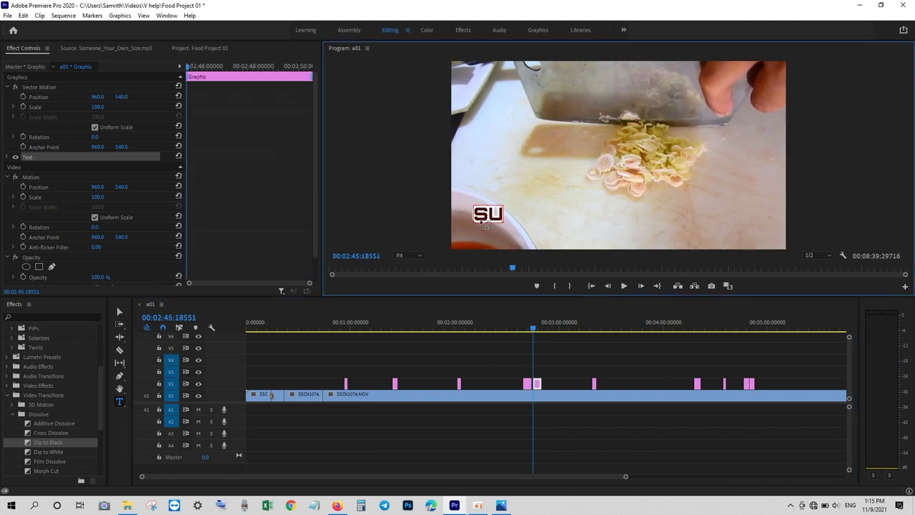
text(BSCRIBE FOR )
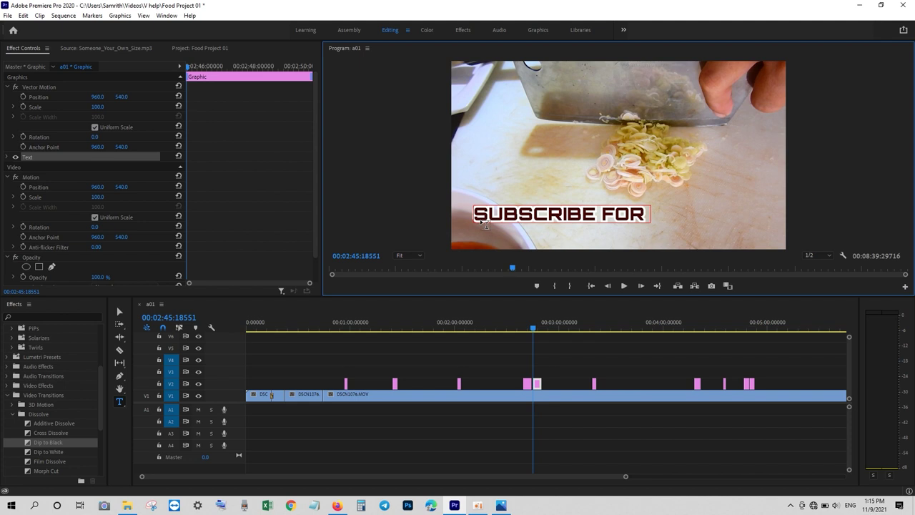
text(M)
text(ORE)
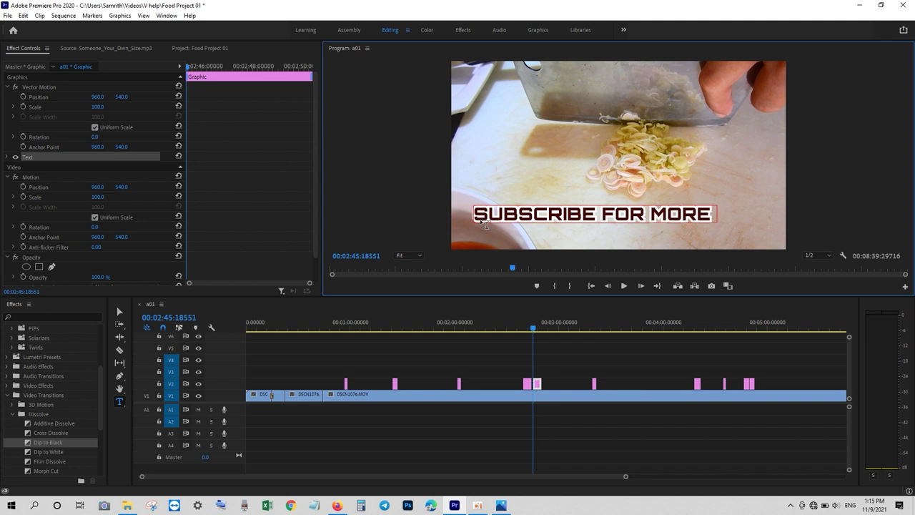
text( VIDEO)
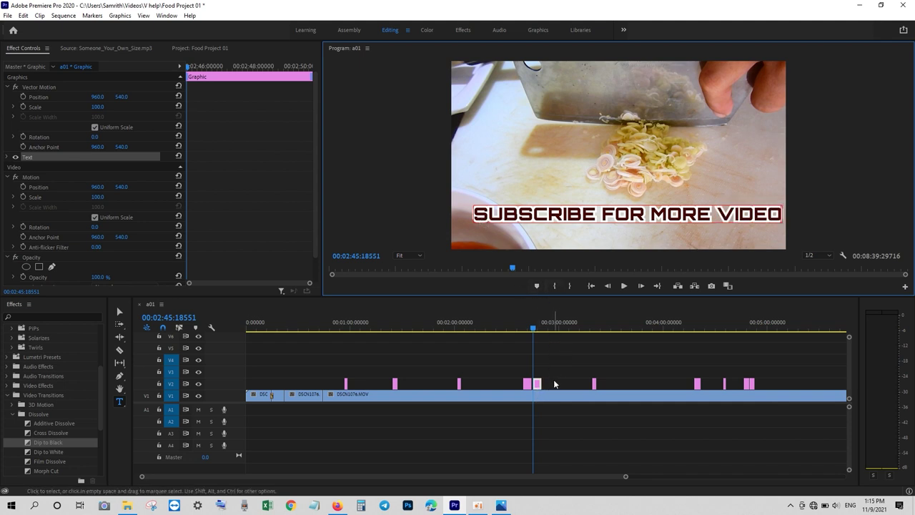
scroll(627, 475, up, 3)
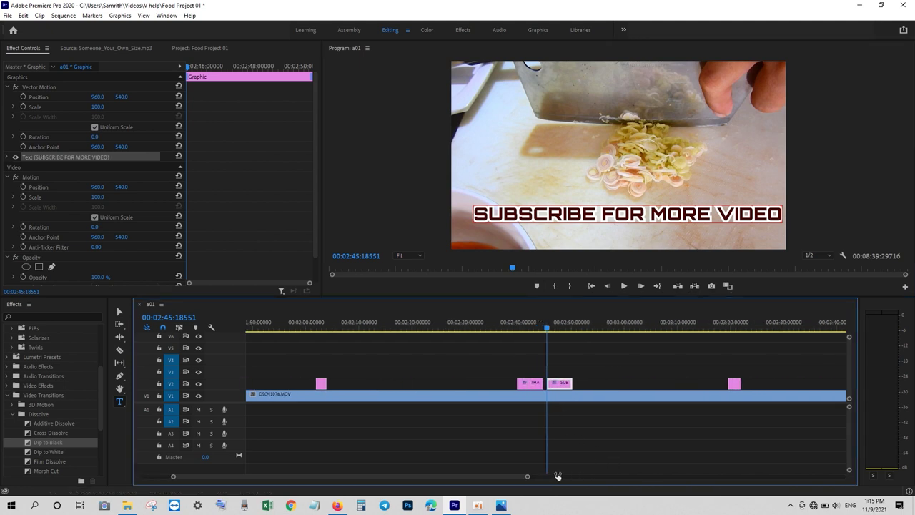
Trim THANK FOR WATCHING and add a shortened 'LOVE THIS VIDEO LET SHARE' title at 02:52
scroll(555, 474, up, 2)
mouse_move(540, 384)
mouse_down()
mouse_move(529, 384)
mouse_move(564, 384)
mouse_move(536, 387)
mouse_up()
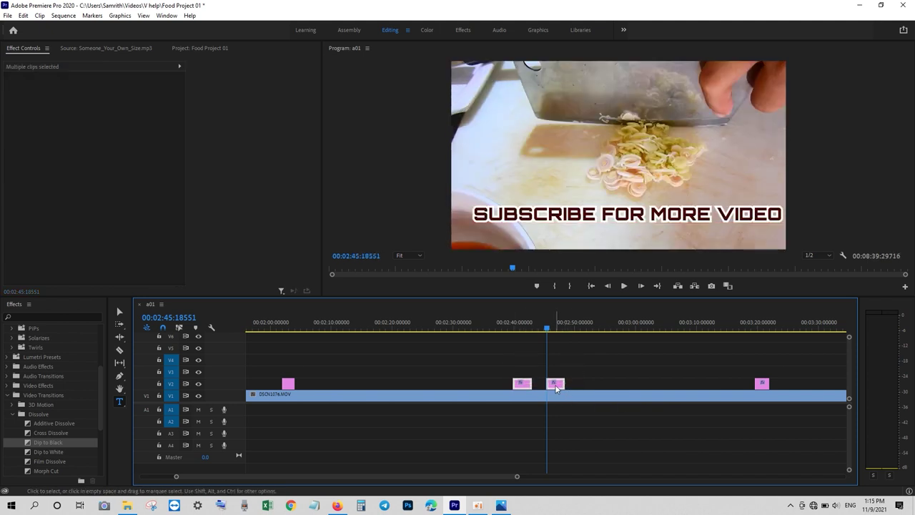
click(594, 327)
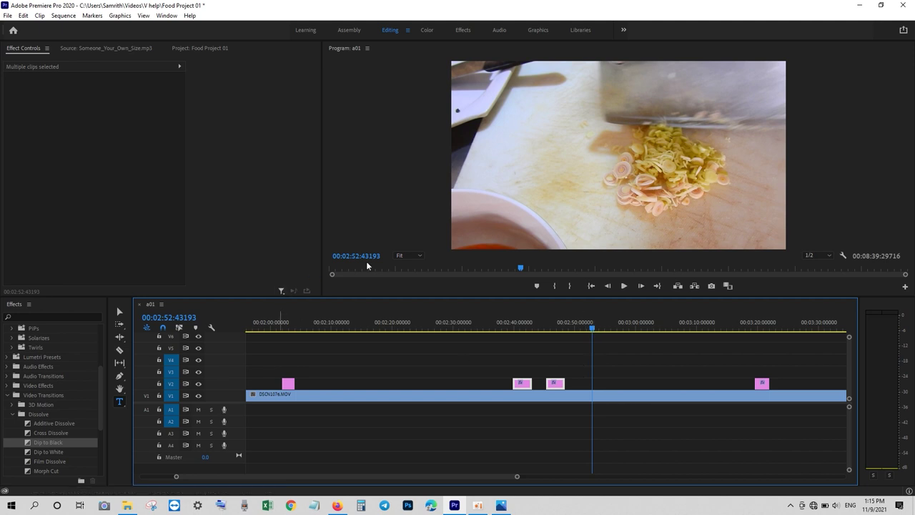
click(469, 229)
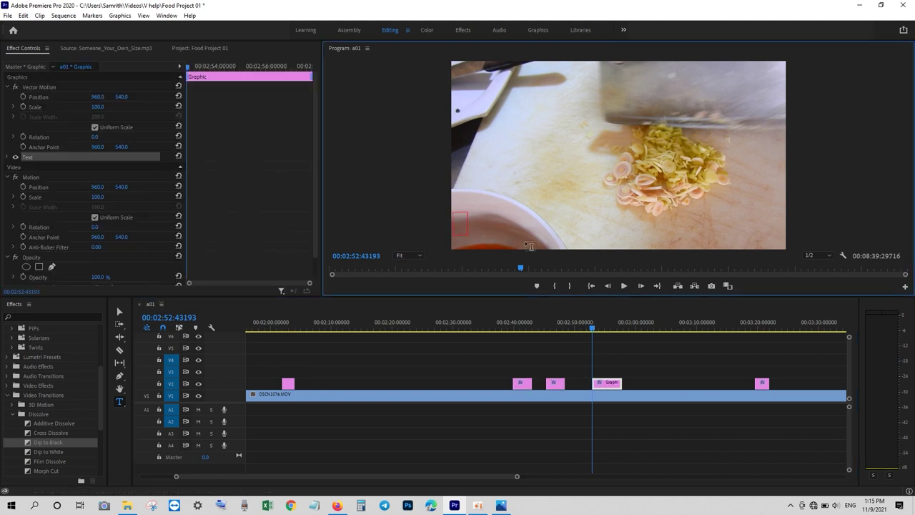
text(LOVE THIS VIDEO)
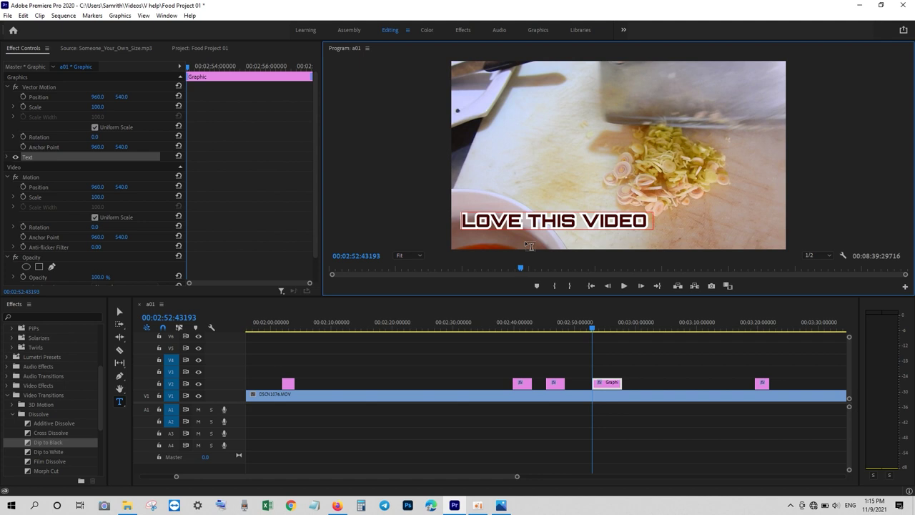
text( LET SHA)
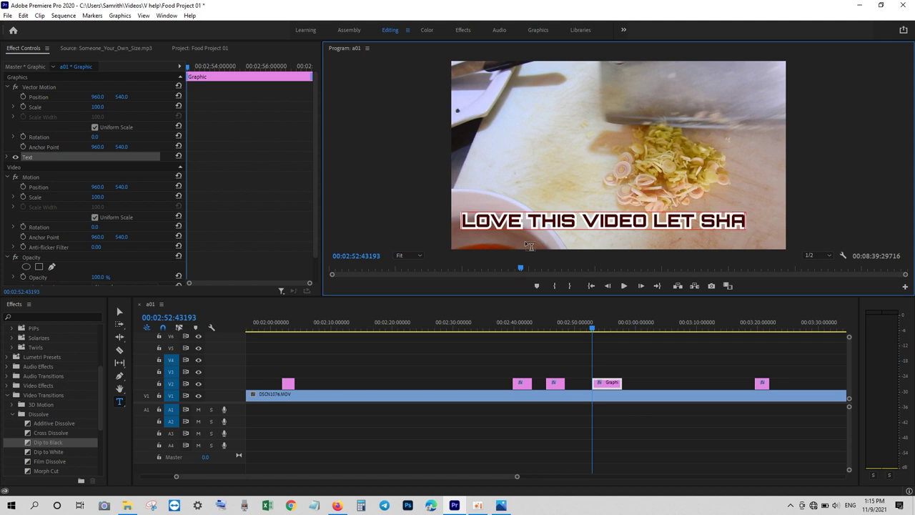
text(RE)
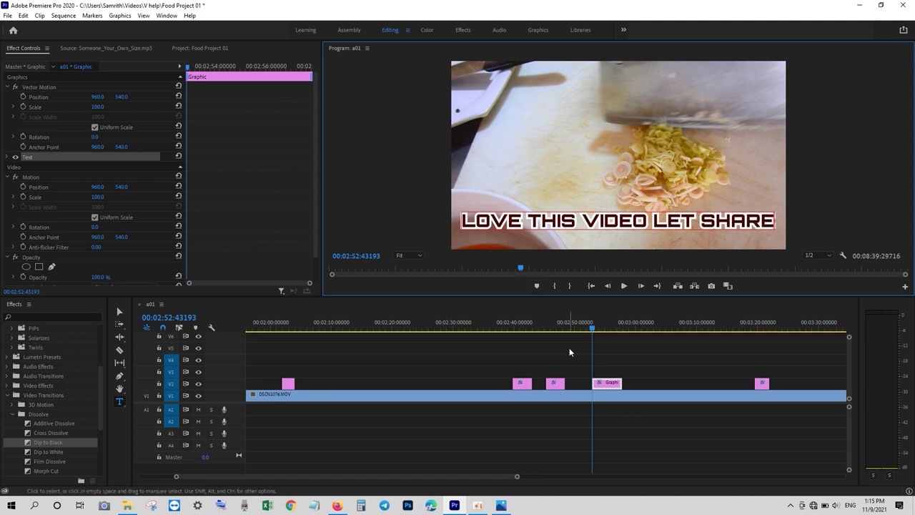
drag(621, 383, 613, 383)
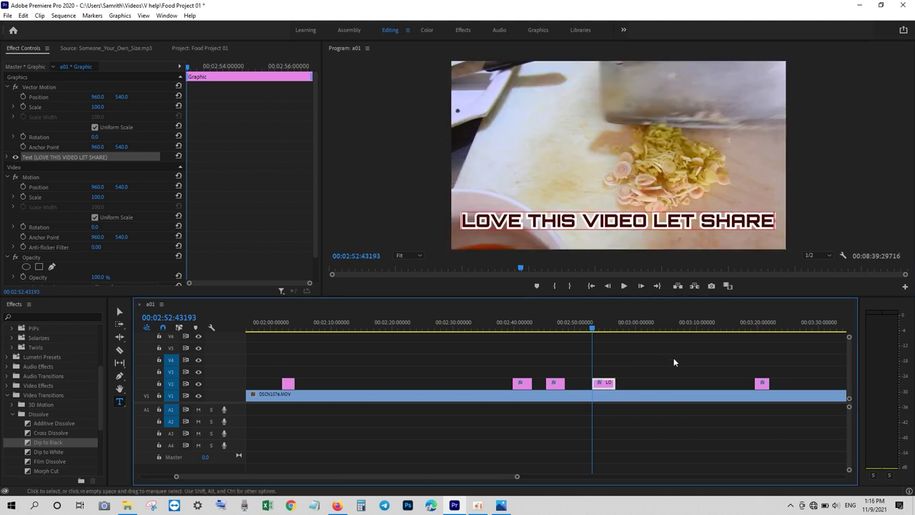
click(677, 322)
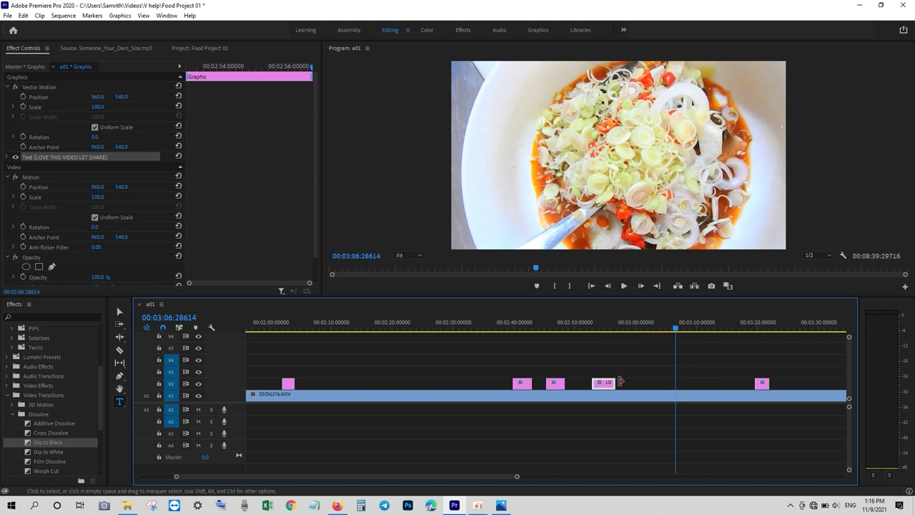
Add a shortened 'ANY QUESTION COMMENT' title at 03:06
click(461, 231)
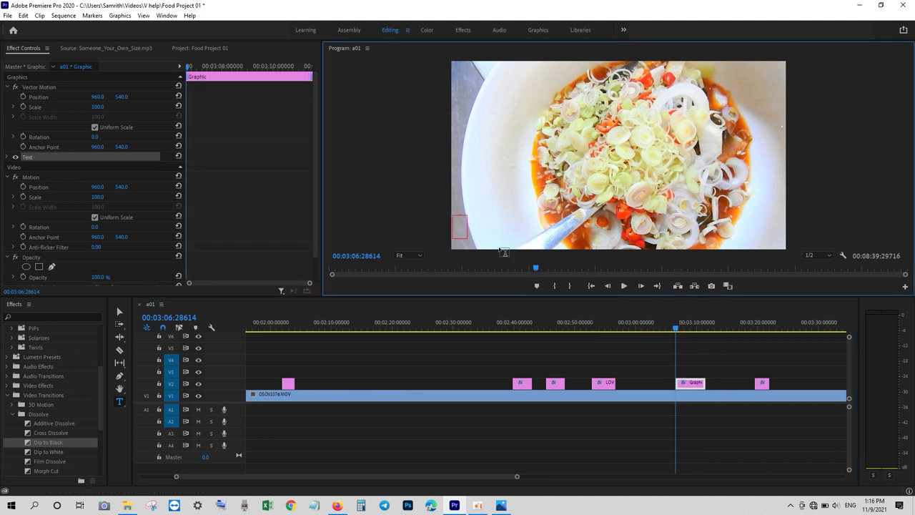
text(a)
key(BackSpace)
text(A)
text(NY QUEST)
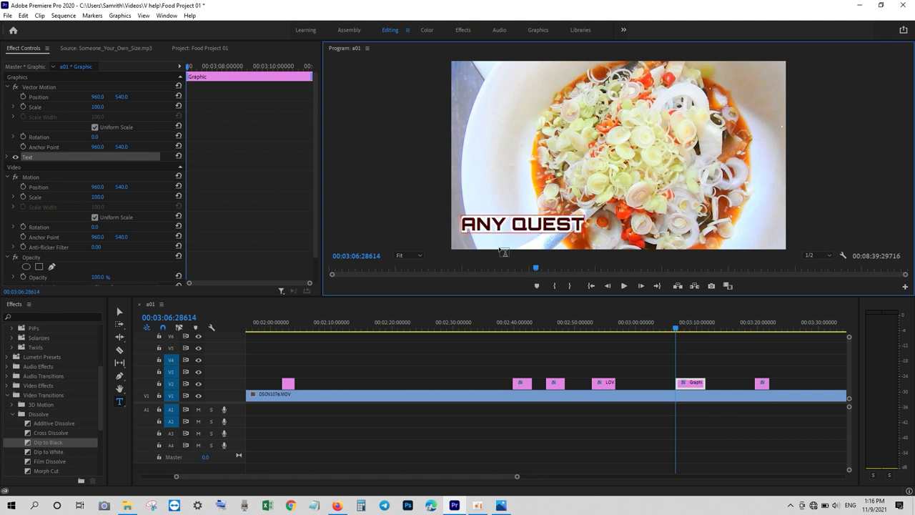
text(ION COMMENT)
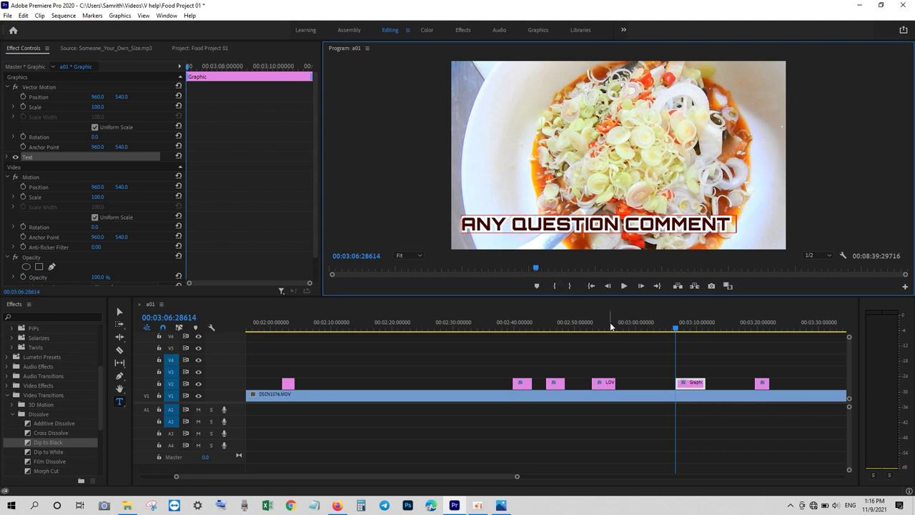
click(701, 383)
drag(701, 382, 691, 382)
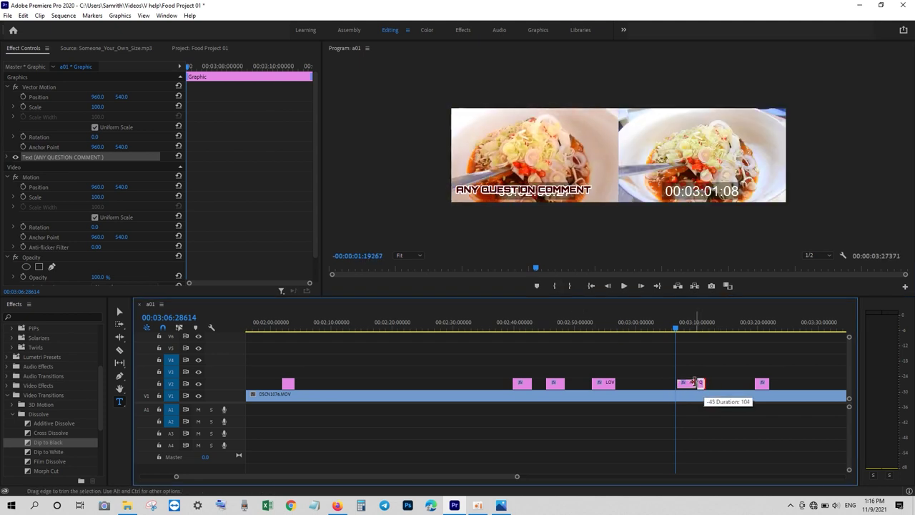
click(694, 330)
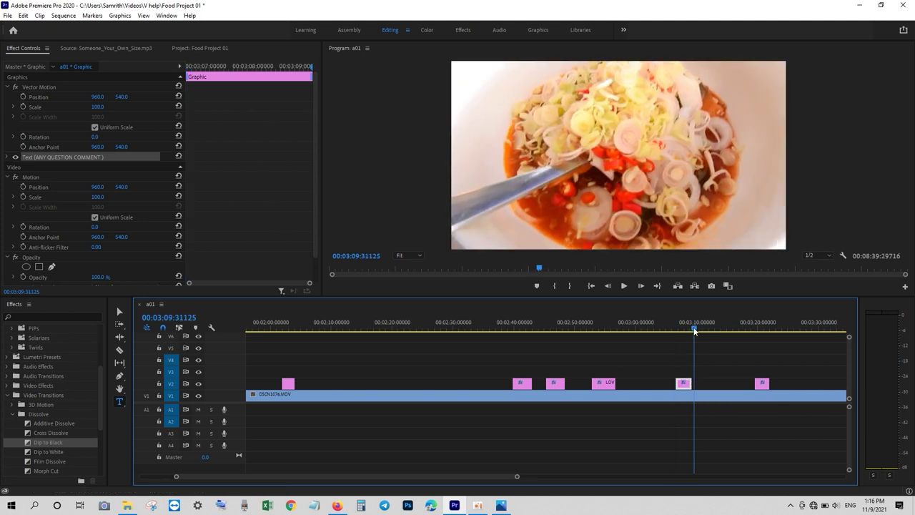
drag(695, 330, 690, 330)
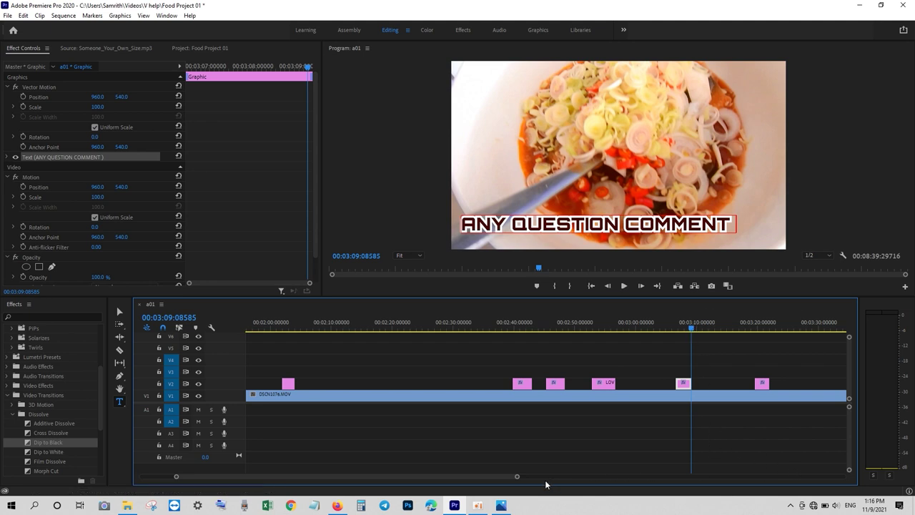
Add a short 'BELOW' title at 03:09 and play back the titles to check timing
drag(516, 478, 468, 477)
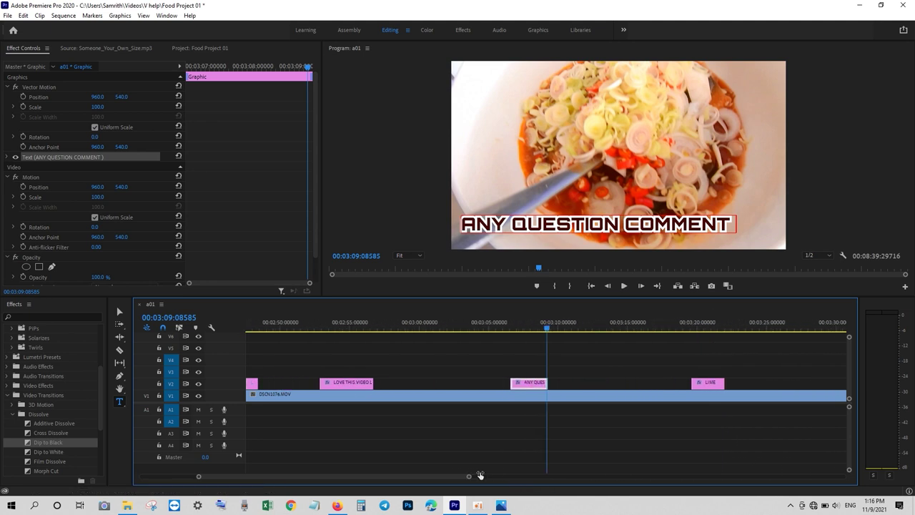
click(551, 329)
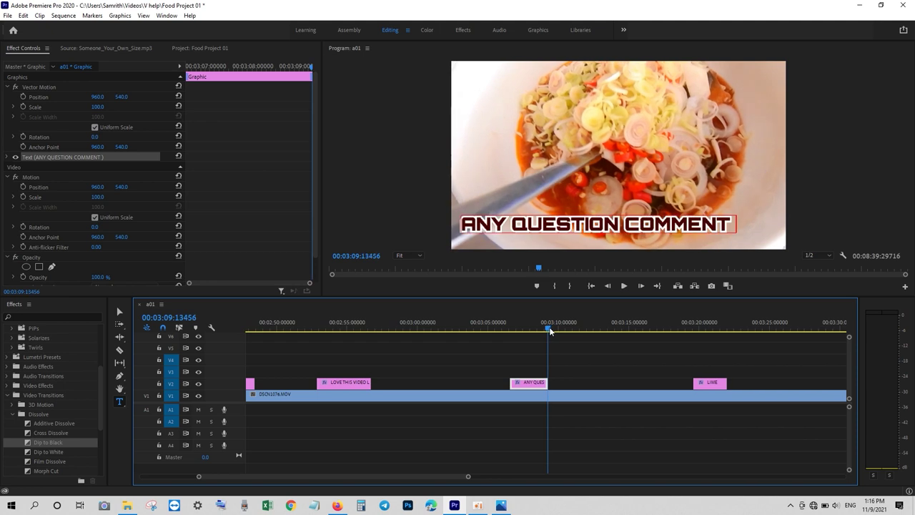
click(512, 226)
text(BE)
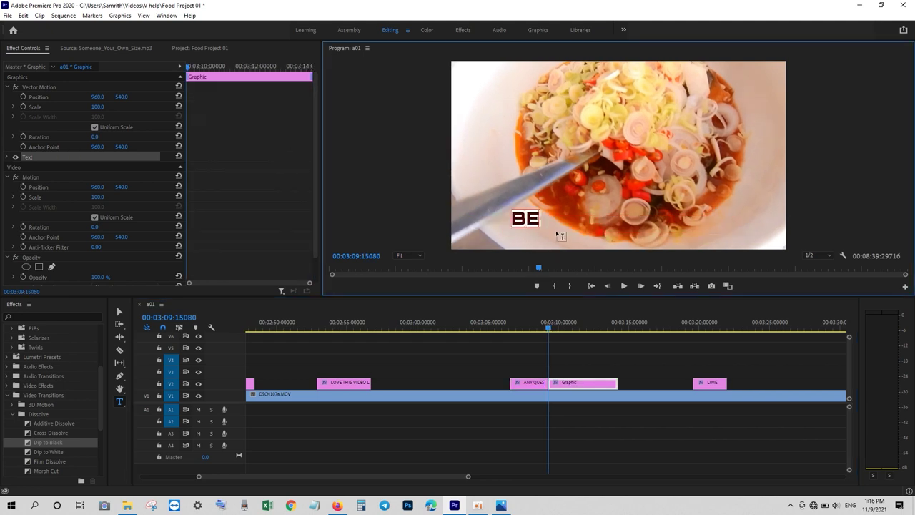
text(LOW)
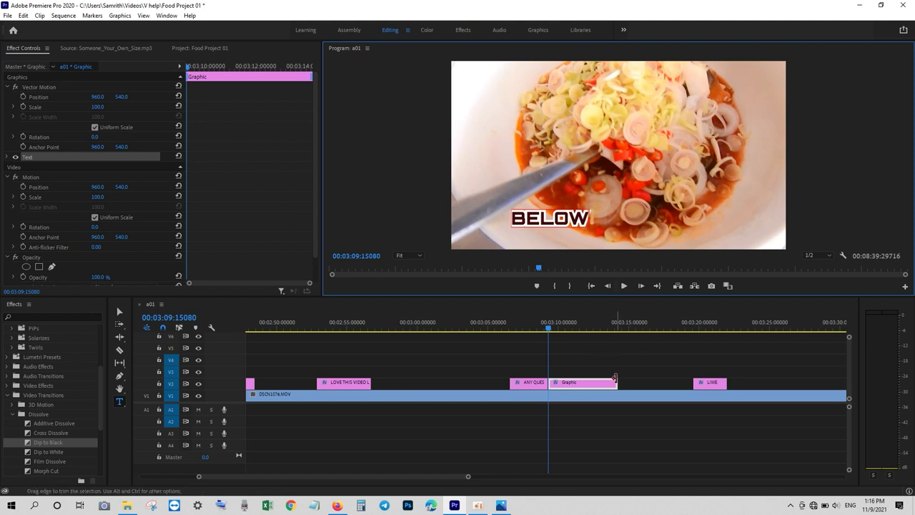
drag(617, 384, 568, 383)
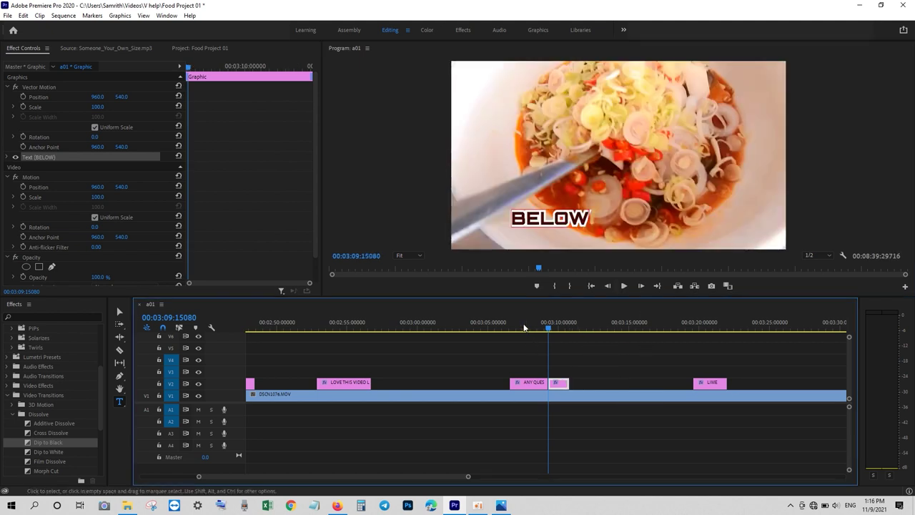
key(Up)
click(623, 285)
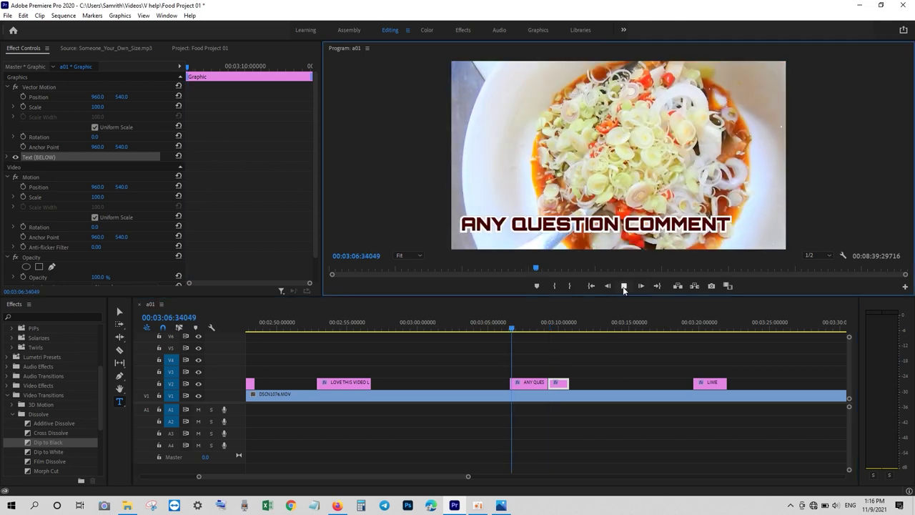
Select the group of closing title clips on V2 and copy them
click(623, 286)
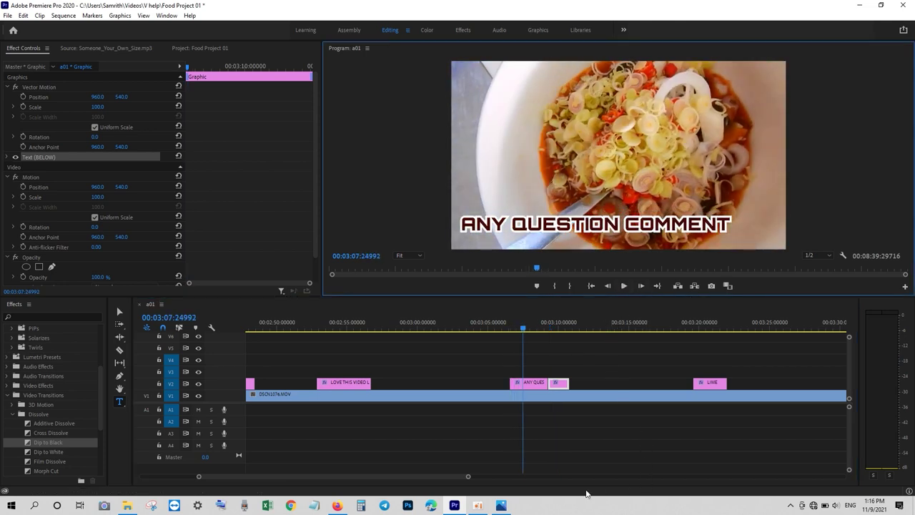
drag(467, 477, 572, 477)
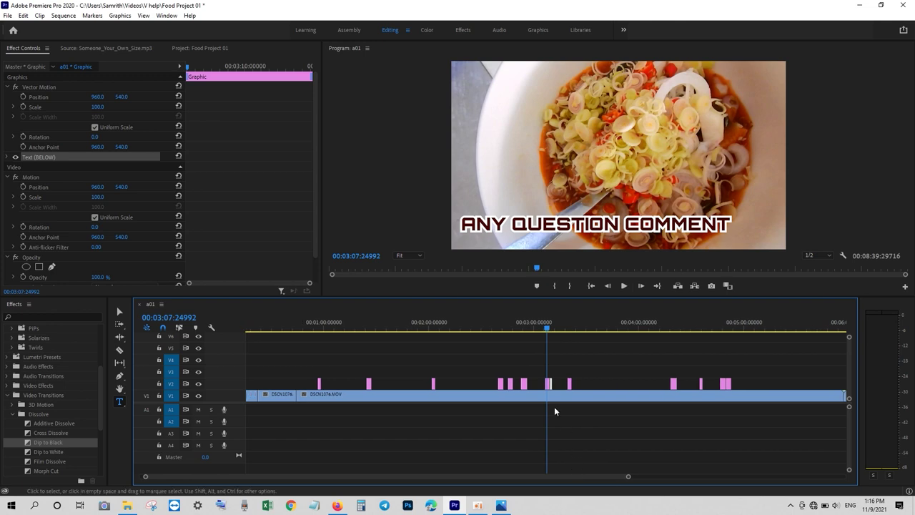
drag(550, 362, 495, 391)
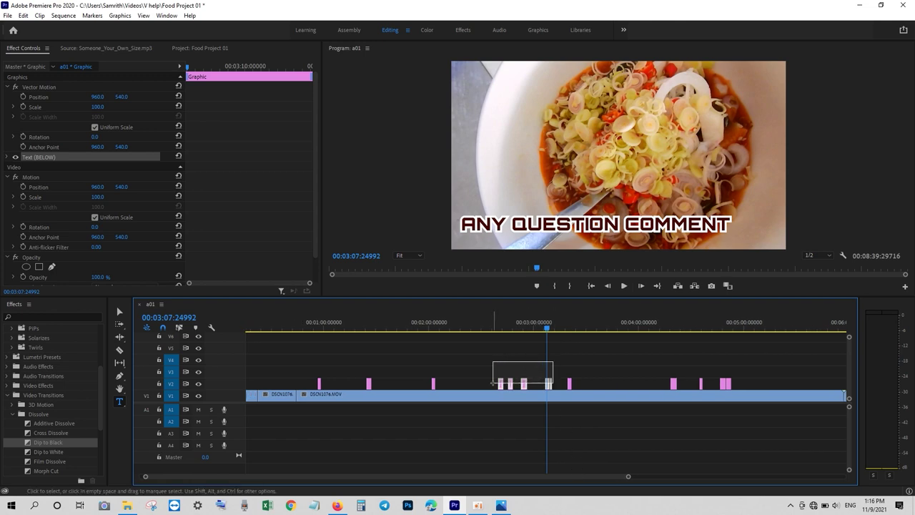
right_click(526, 386)
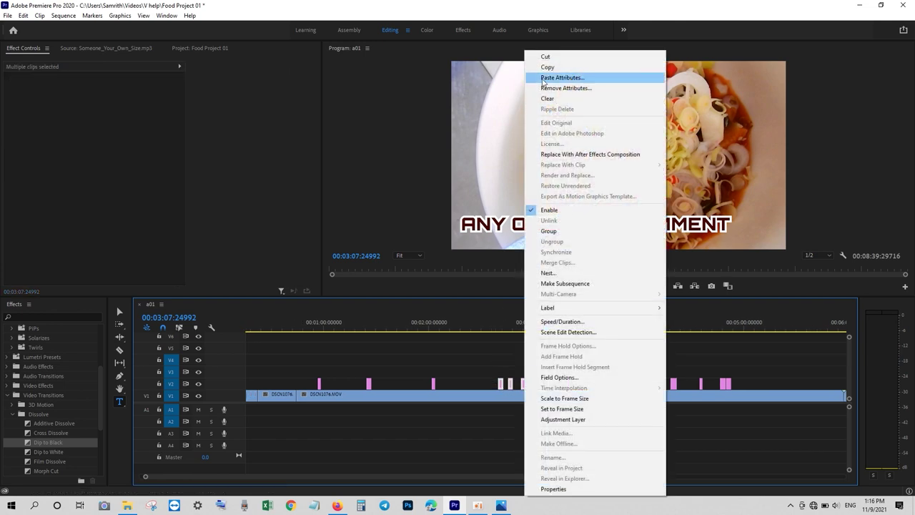
click(557, 68)
Target only V2 and paste the copied titles at the playhead near 6:16
drag(627, 477, 707, 477)
click(623, 322)
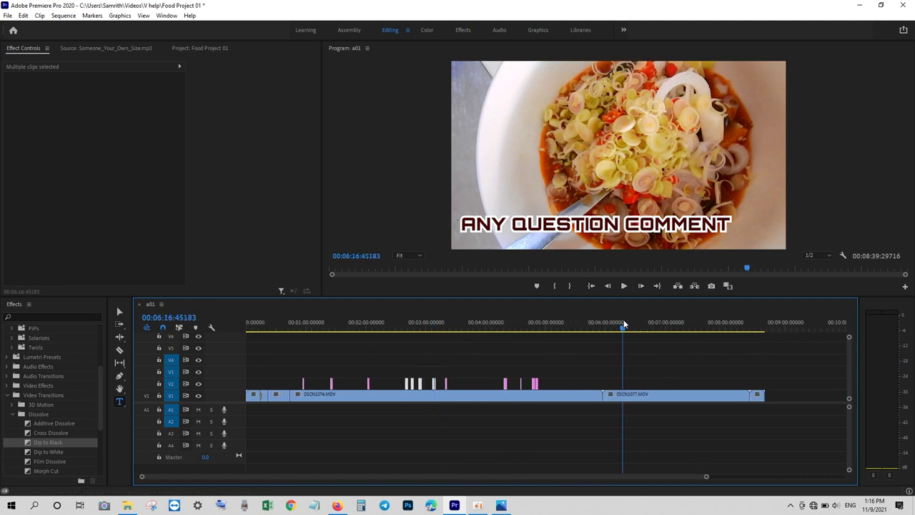
click(172, 360)
click(173, 371)
click(175, 384)
click(172, 396)
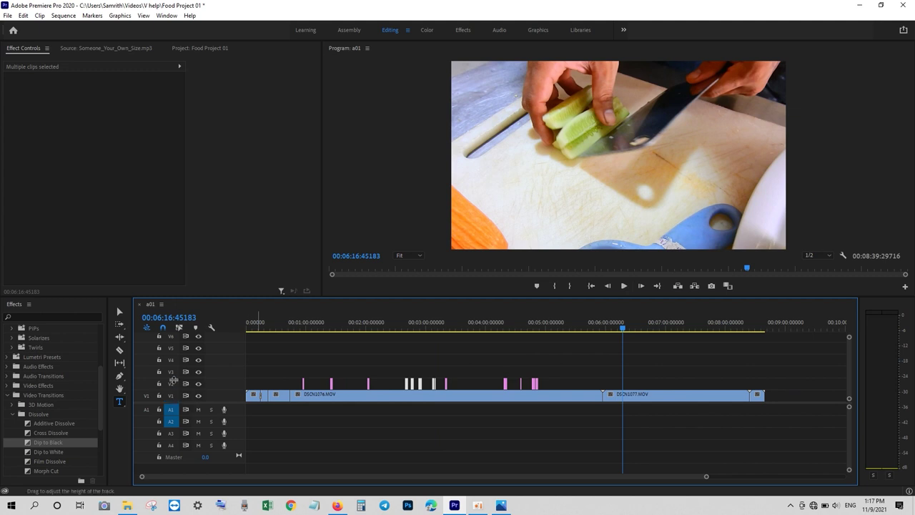
click(172, 384)
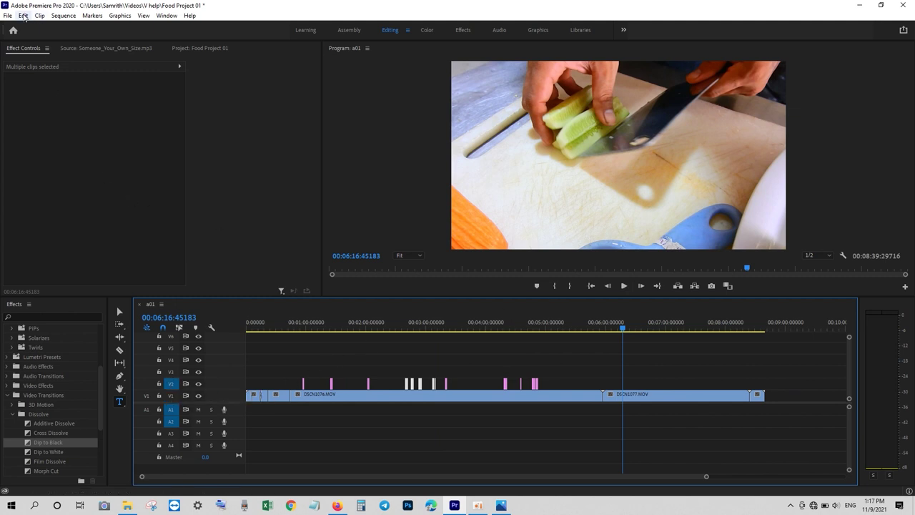
click(23, 15)
click(53, 72)
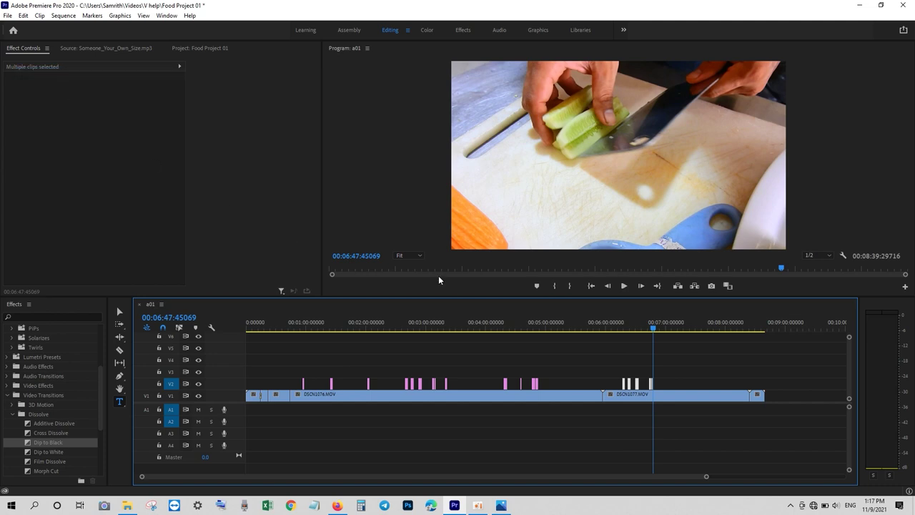
Paste-insert another copy at about 8:12 and shift the pasted titles 1:16 earlier
click(721, 326)
drag(725, 331, 739, 329)
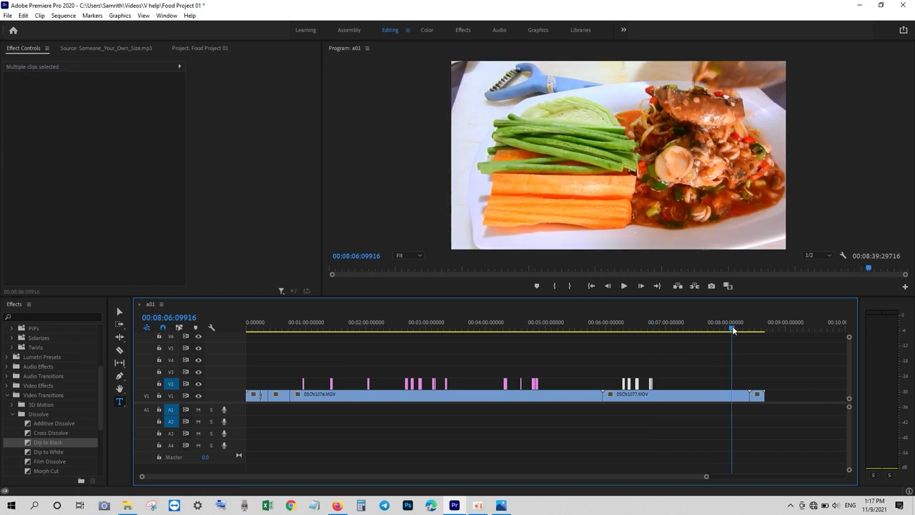
click(24, 15)
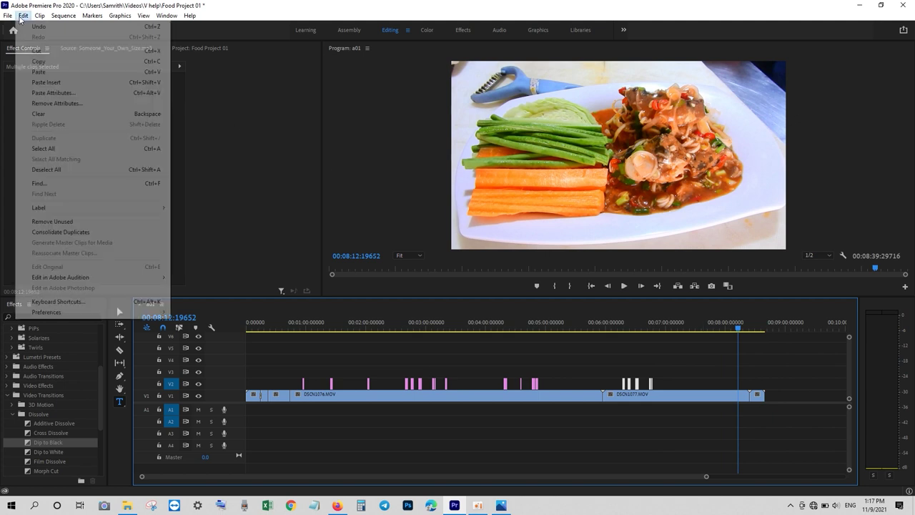
click(46, 81)
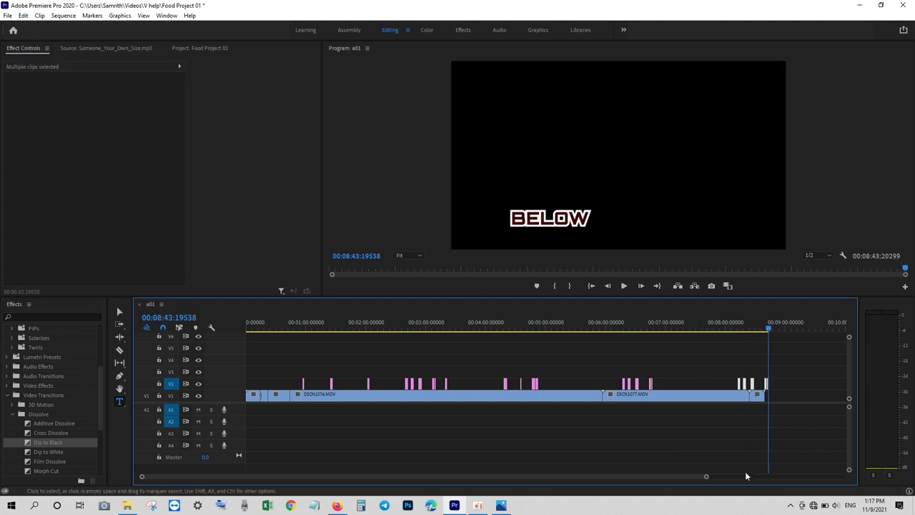
drag(707, 478, 629, 476)
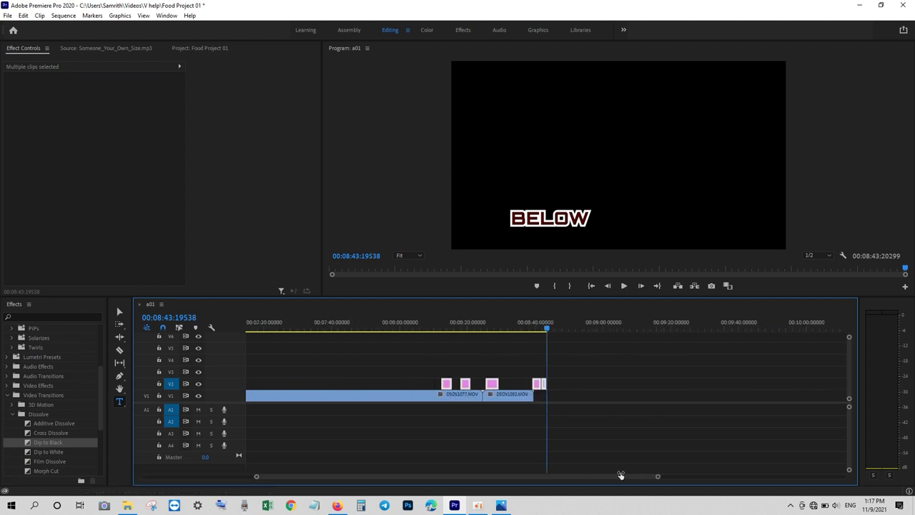
drag(464, 386, 449, 384)
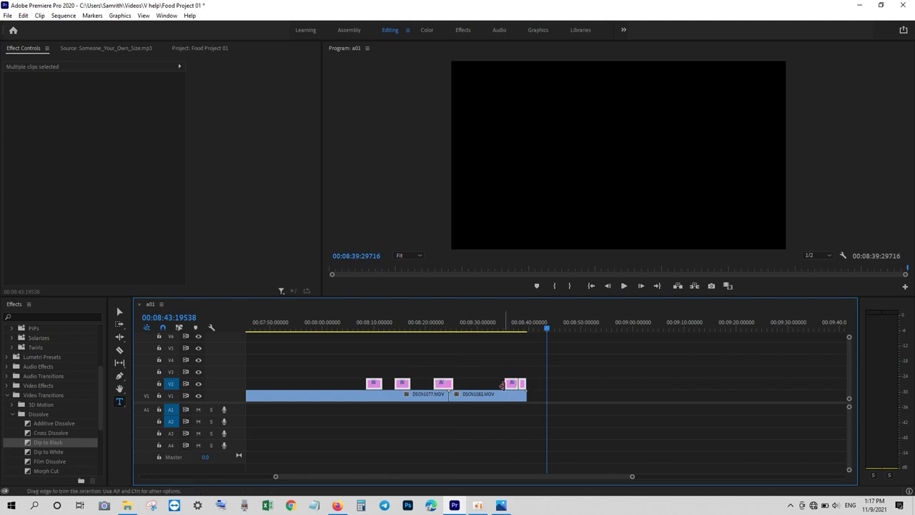
click(500, 325)
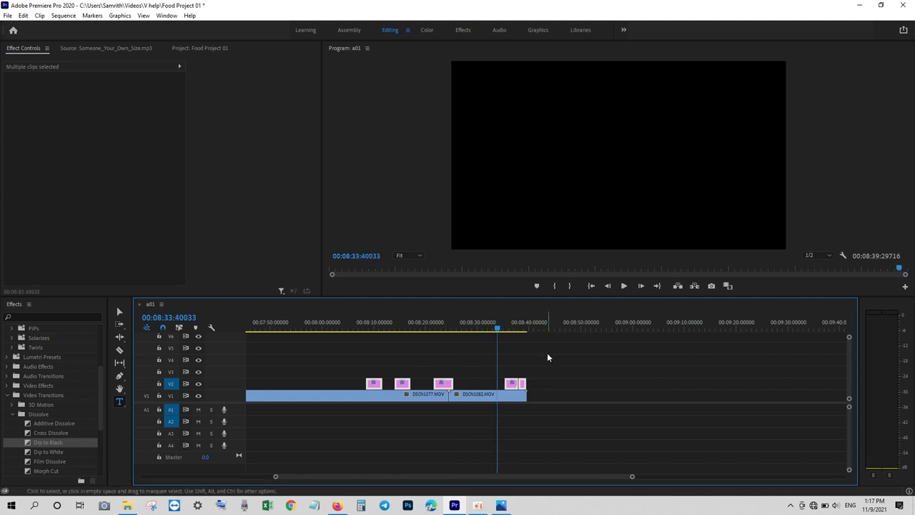
click(548, 355)
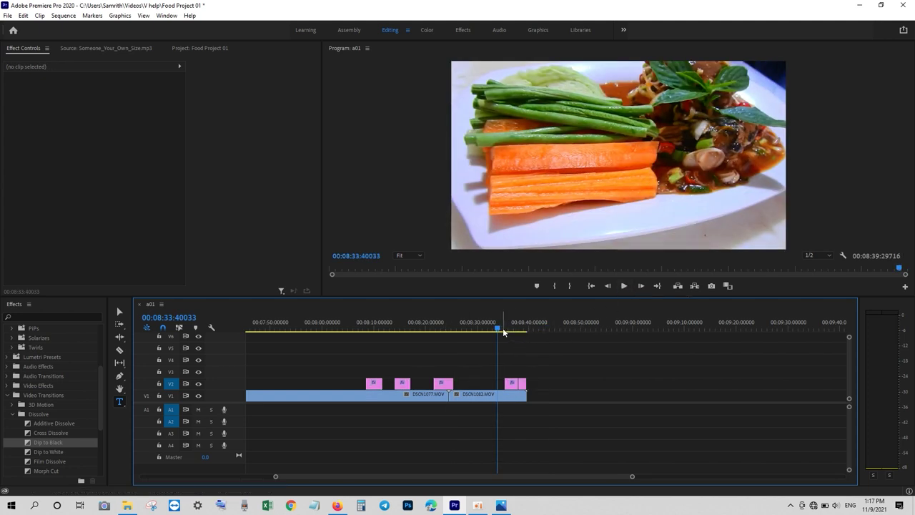
drag(498, 328, 526, 331)
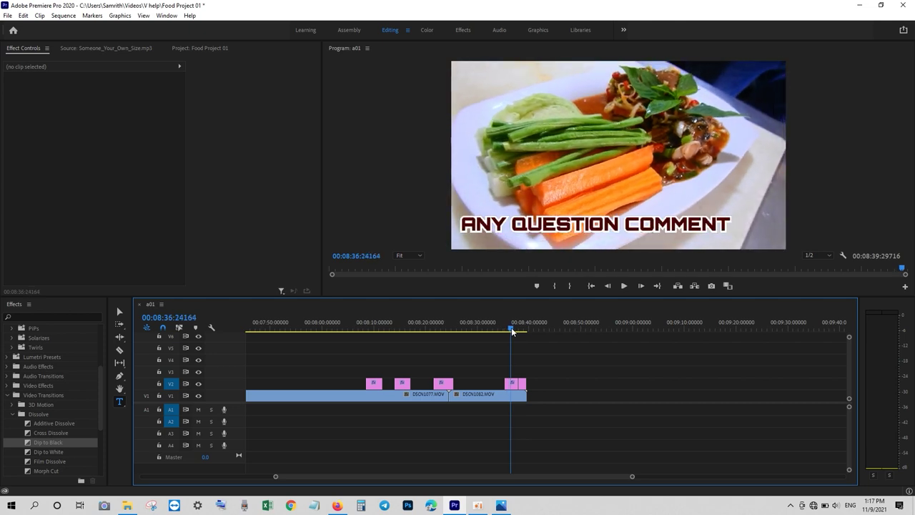
drag(525, 330, 512, 334)
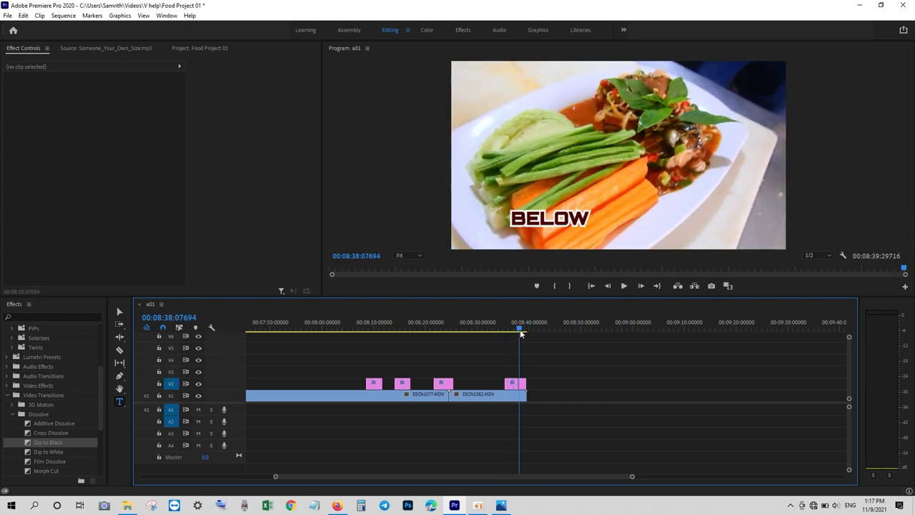
drag(512, 334, 514, 333)
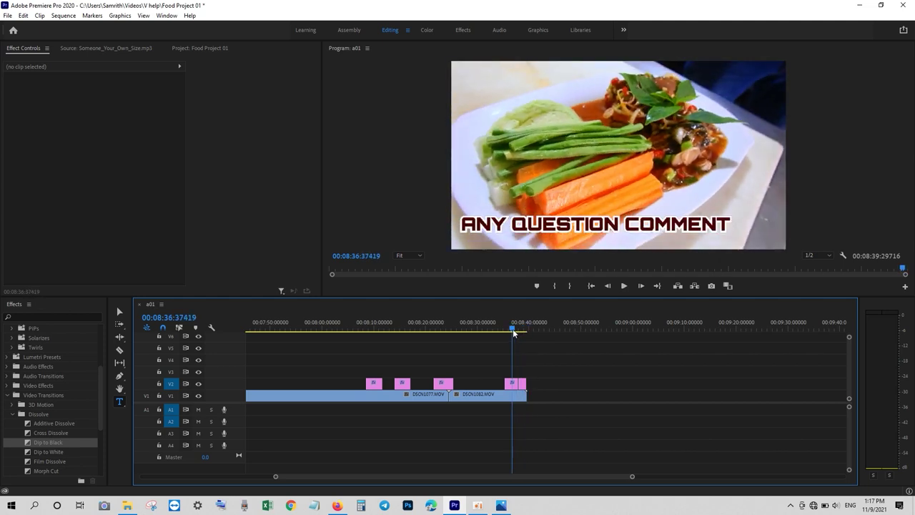
drag(513, 332, 526, 335)
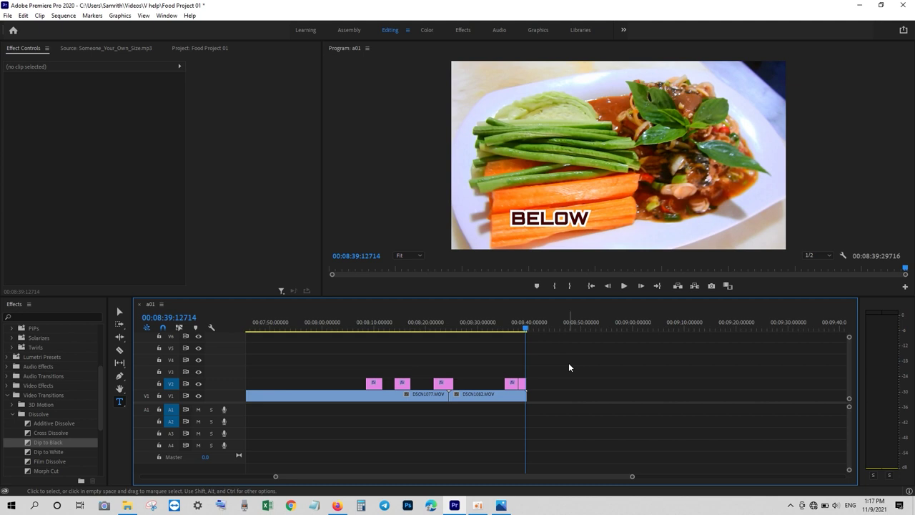
drag(275, 477, 89, 481)
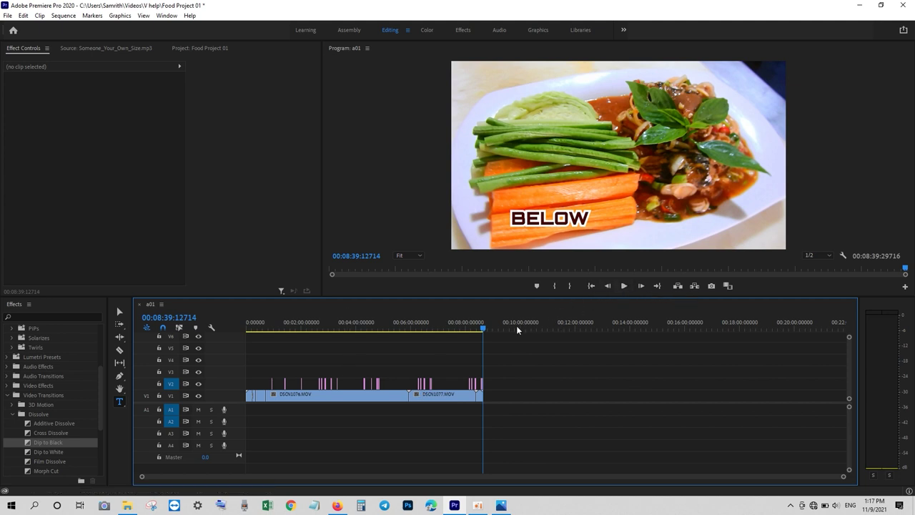
drag(481, 327, 247, 326)
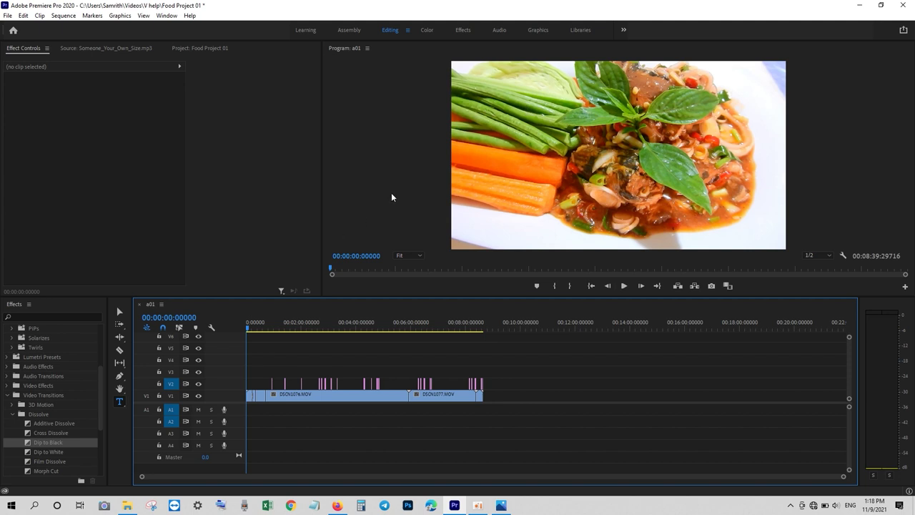
click(495, 107)
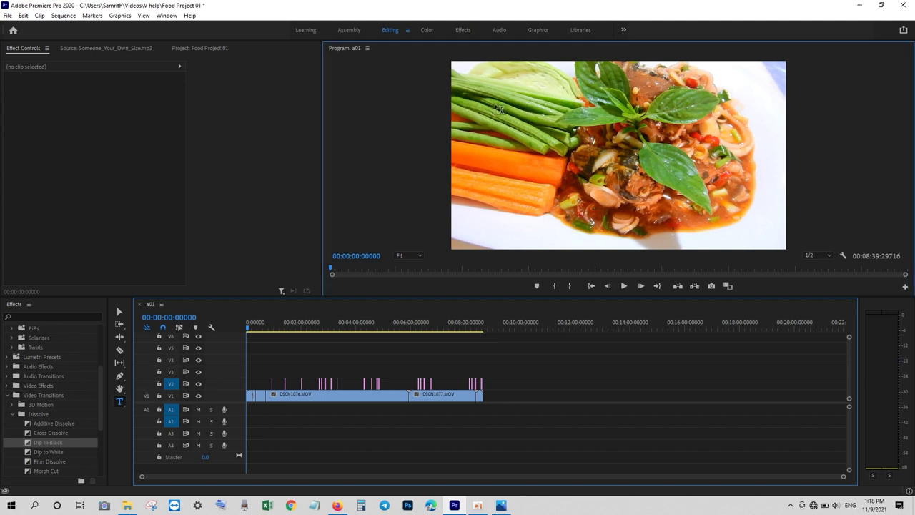
Type 'YUMMY CAN FISH RECIPE' into the opening title, fixing typos, and commit the text
text(Y)
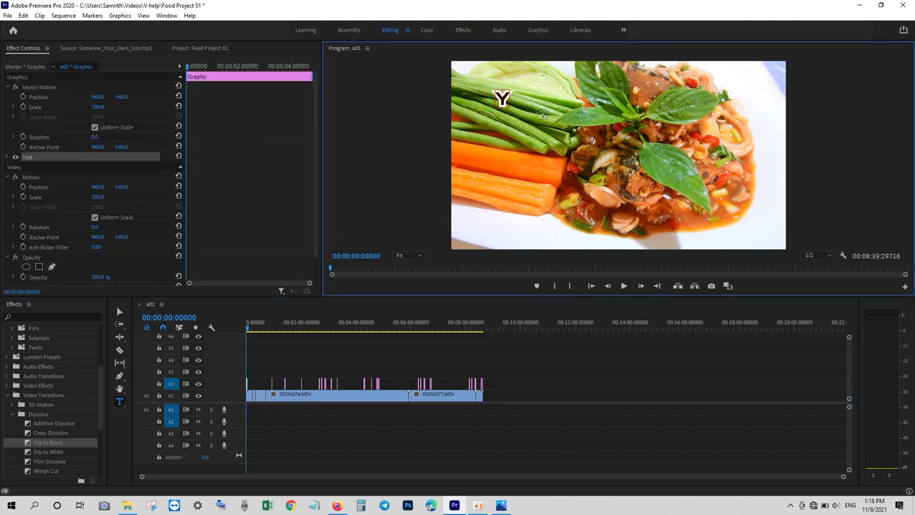
text(UMMU)
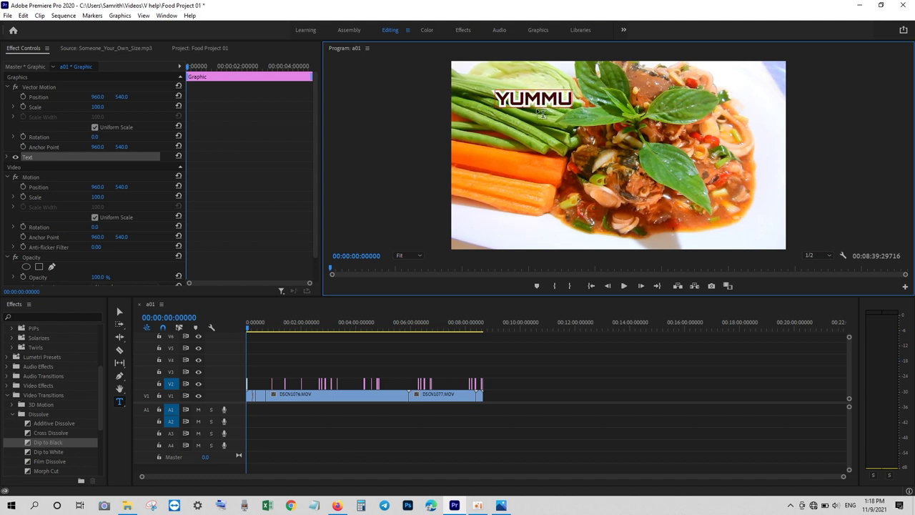
key(BackSpace)
text(U)
key(BackSpace)
text(Y)
text( CAN)
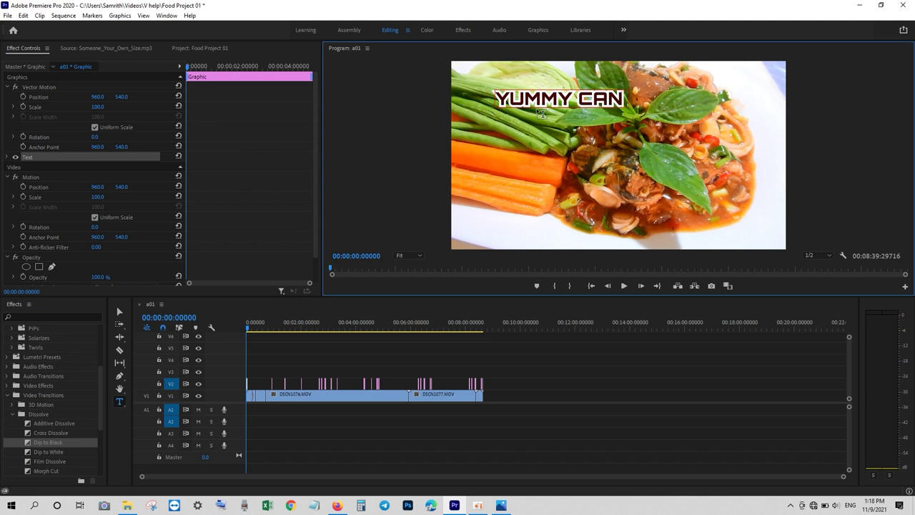
text(FISH)
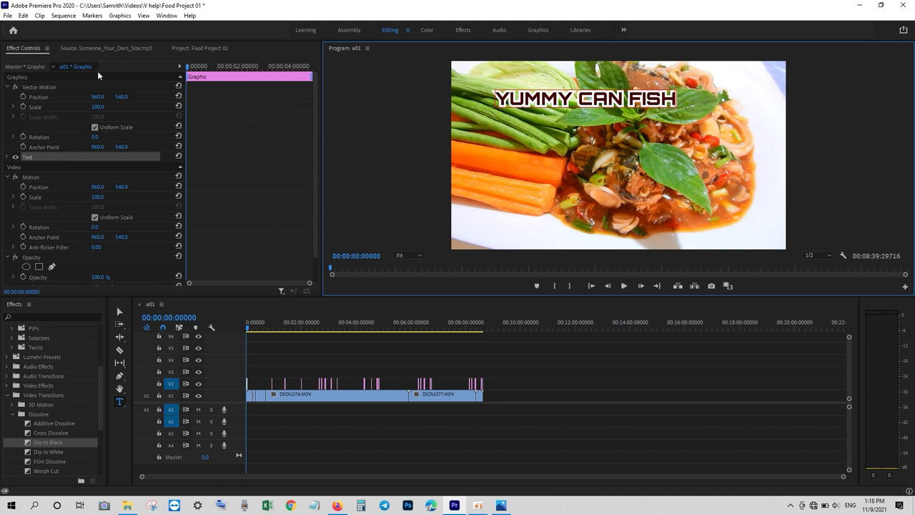
text( RE)
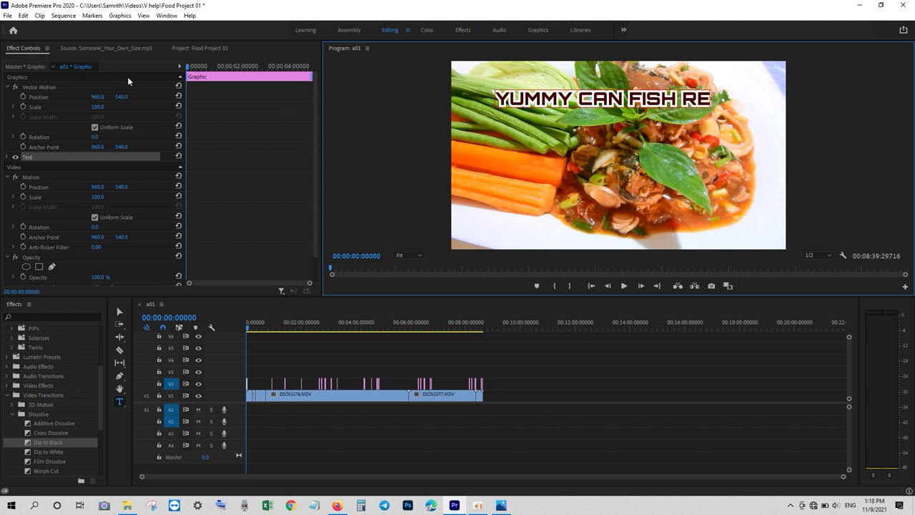
text(CIPE)
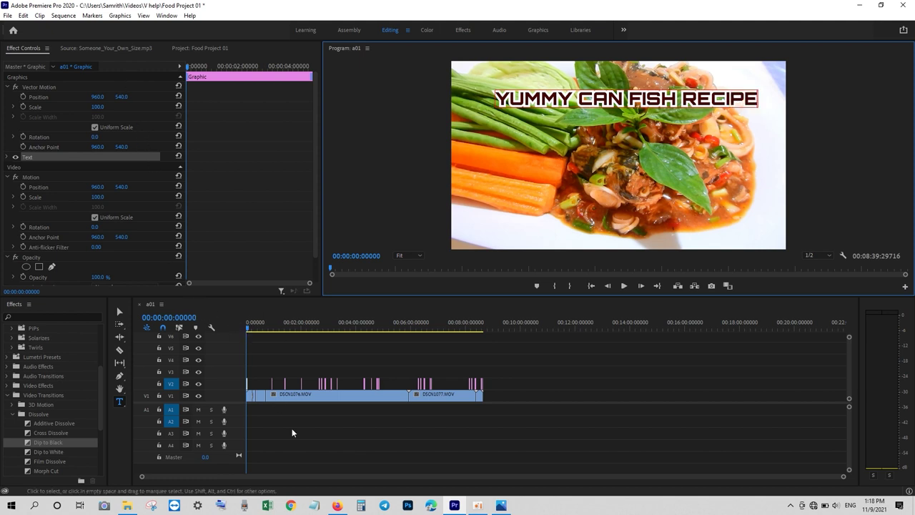
click(844, 478)
drag(844, 479, 736, 476)
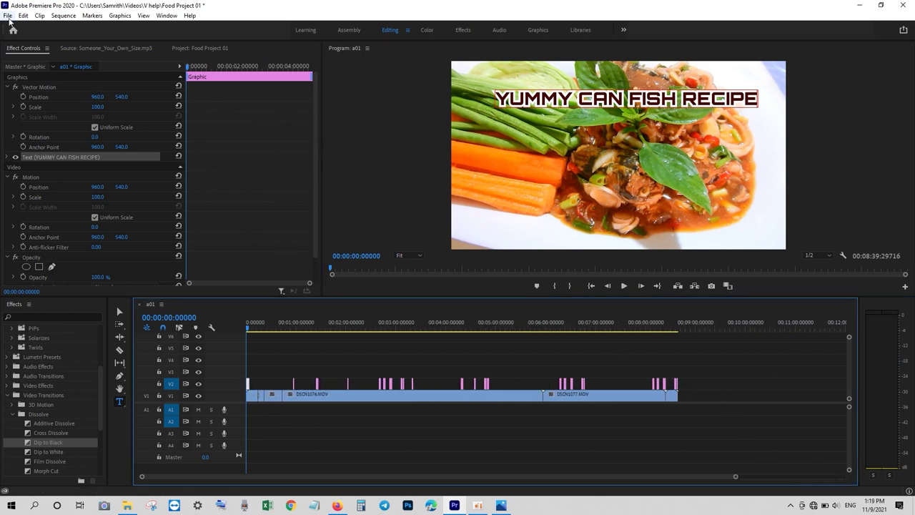
Place Someone_Your_Own_Size.mp3 and the second music file back-to-back at the start of A1
click(8, 17)
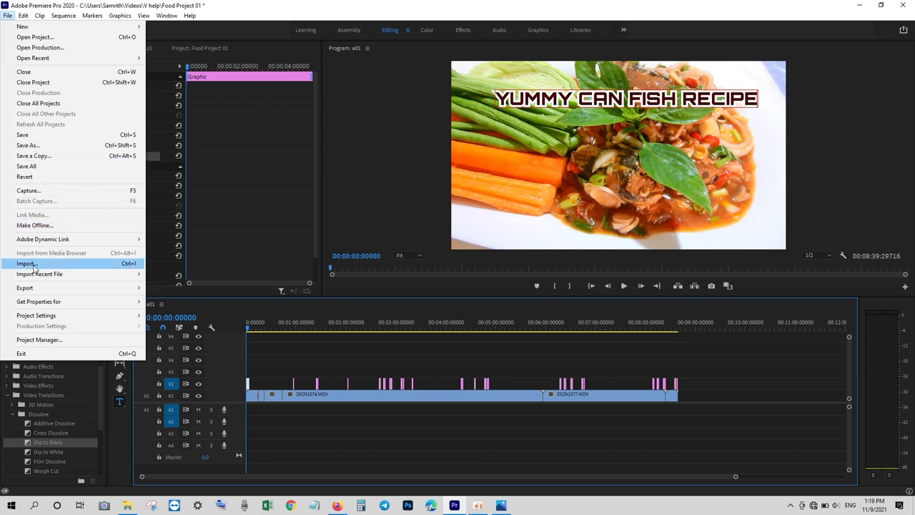
click(327, 439)
click(171, 397)
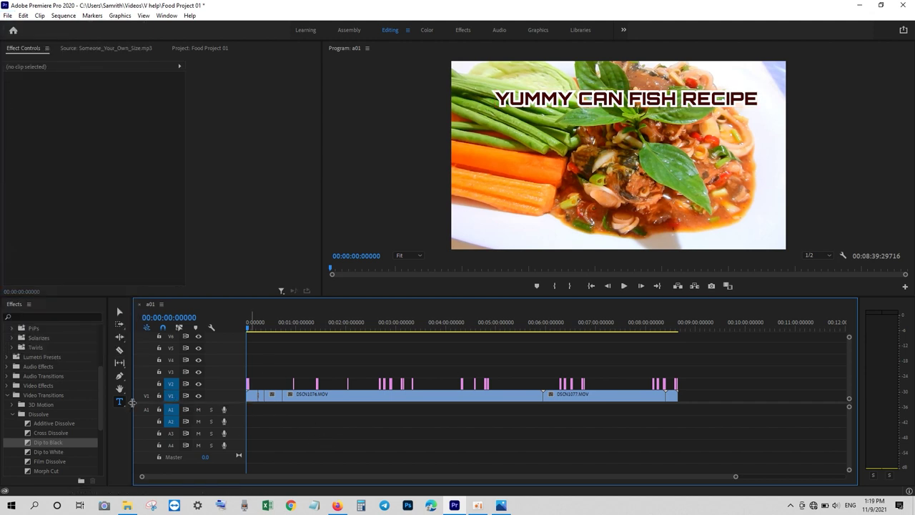
click(120, 310)
click(120, 310)
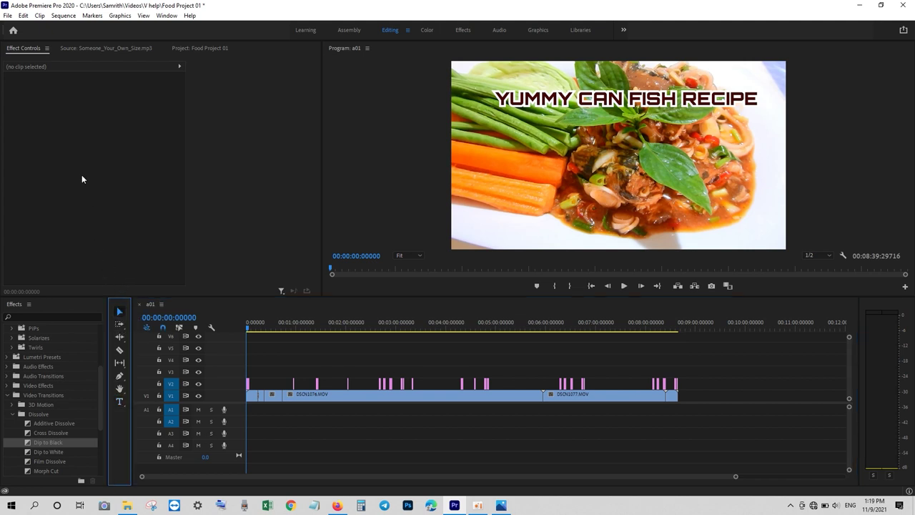
click(213, 48)
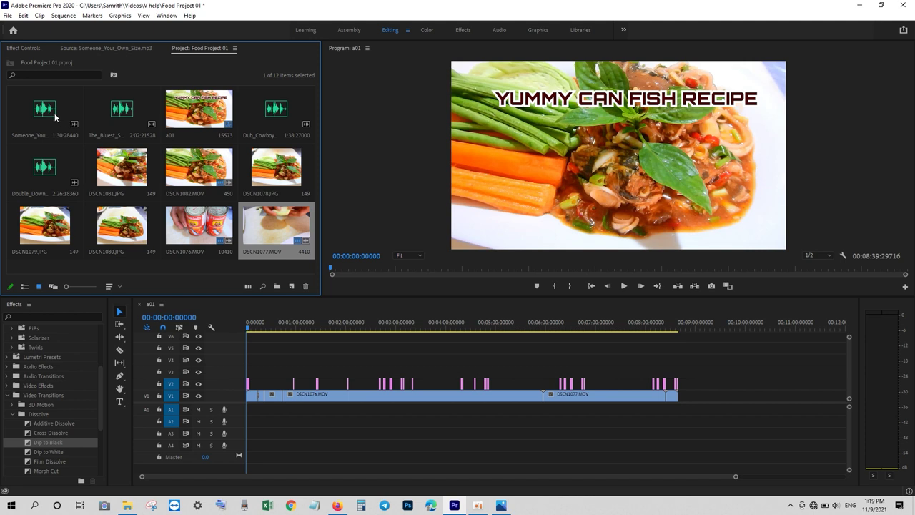
drag(41, 112, 320, 427)
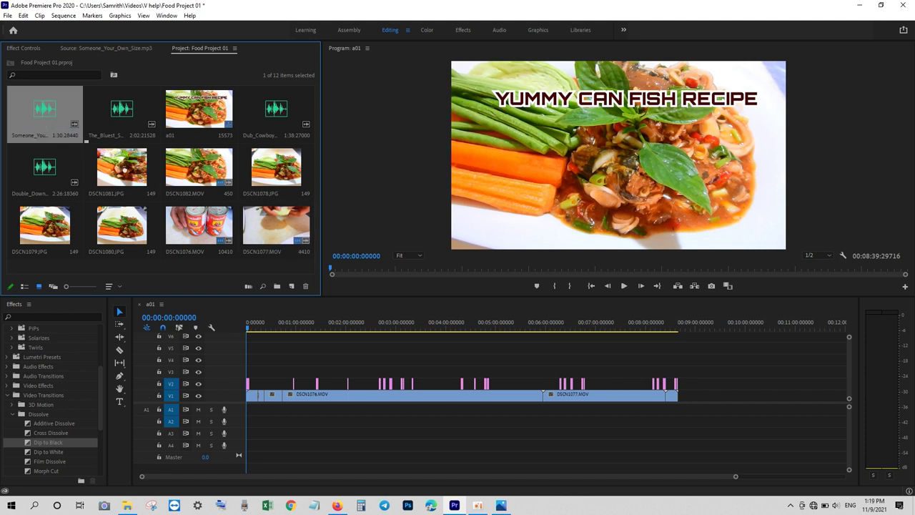
drag(320, 427, 250, 410)
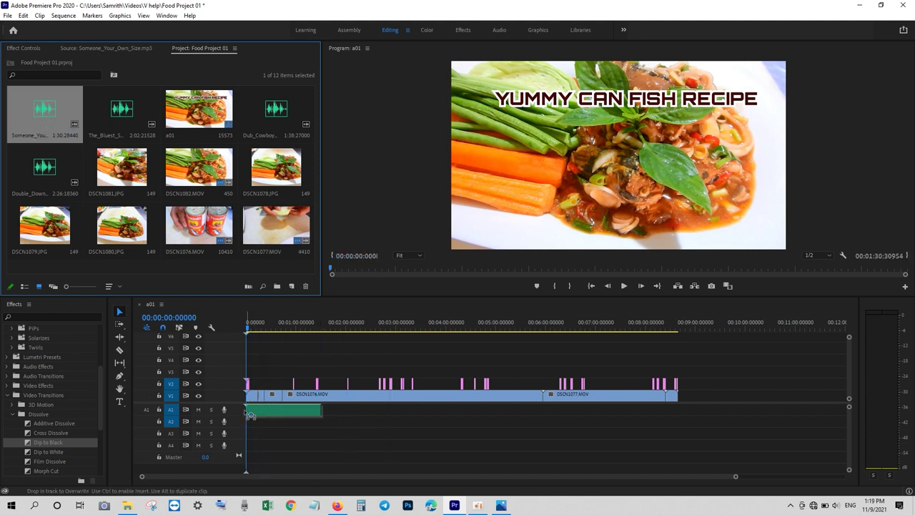
click(128, 120)
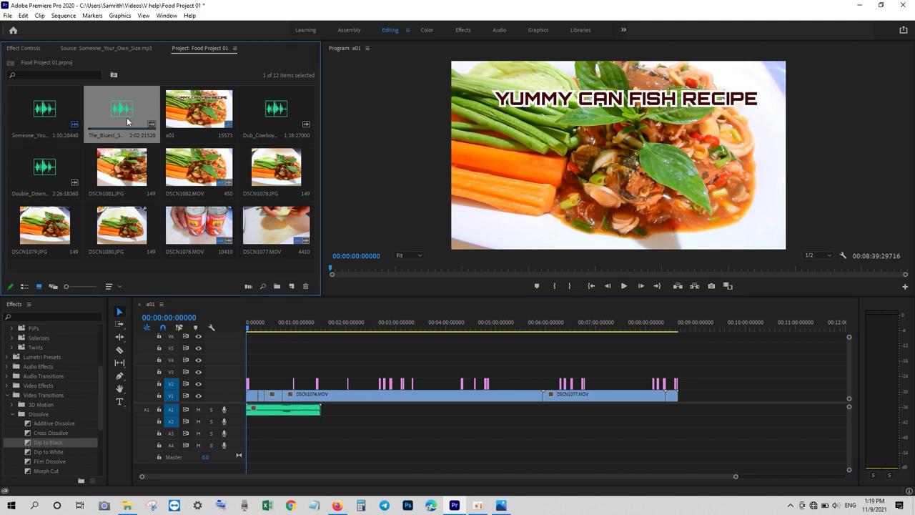
mouse_move(260, 277)
mouse_down()
mouse_move(445, 411)
mouse_move(296, 412)
mouse_up()
Paste the two music clips twice after their end and delete the extra clip past the video
right_click(296, 412)
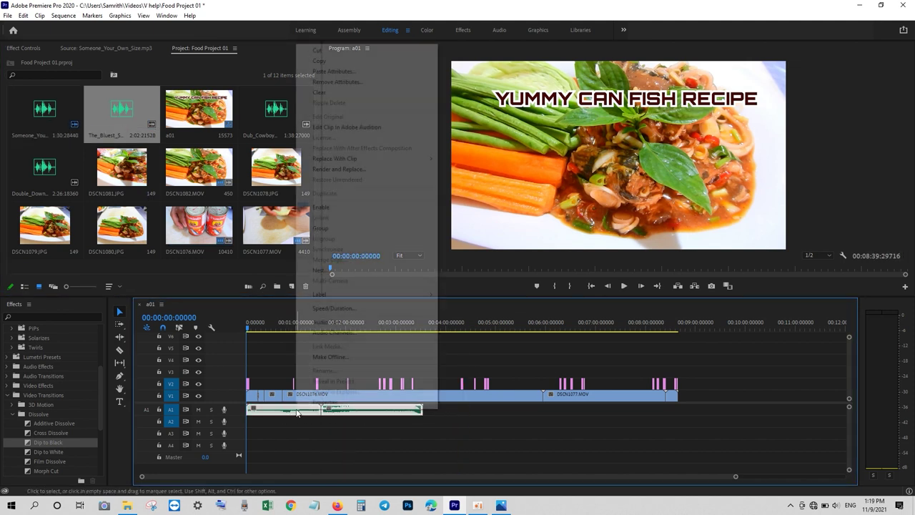
click(326, 61)
click(425, 325)
drag(425, 327, 423, 329)
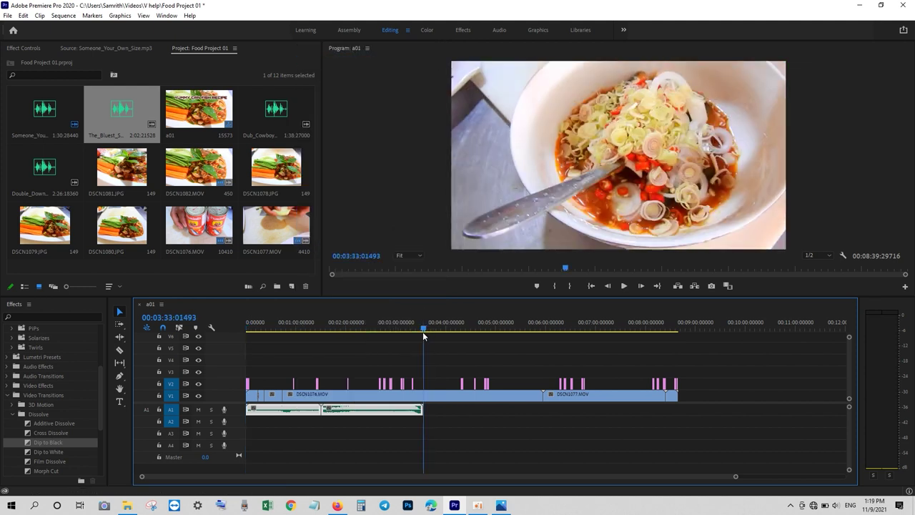
click(22, 15)
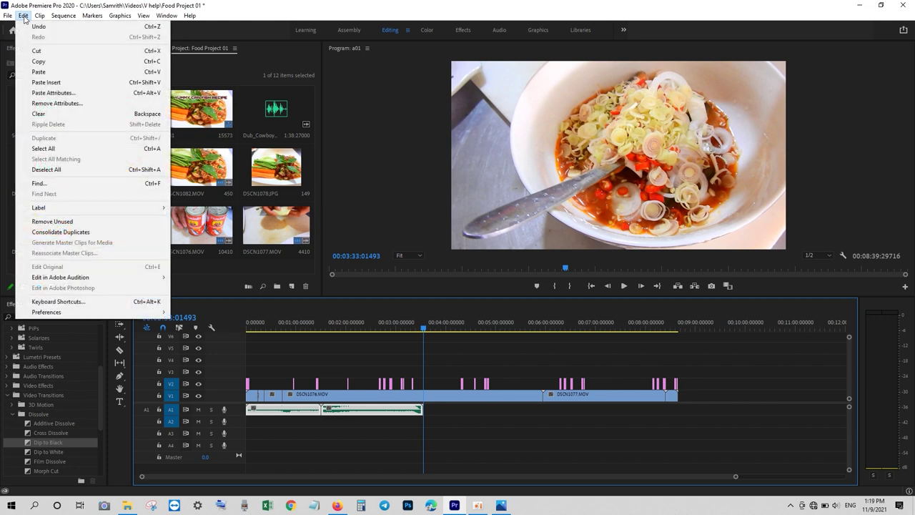
click(41, 72)
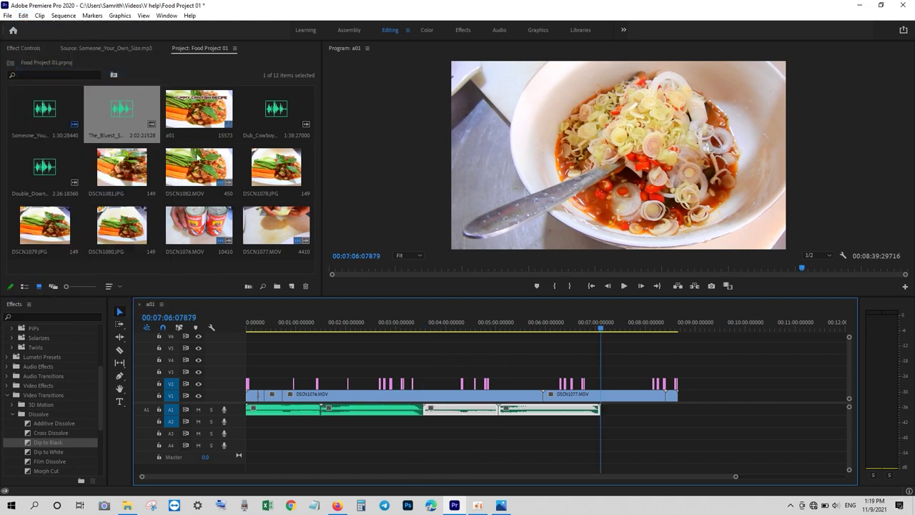
click(23, 15)
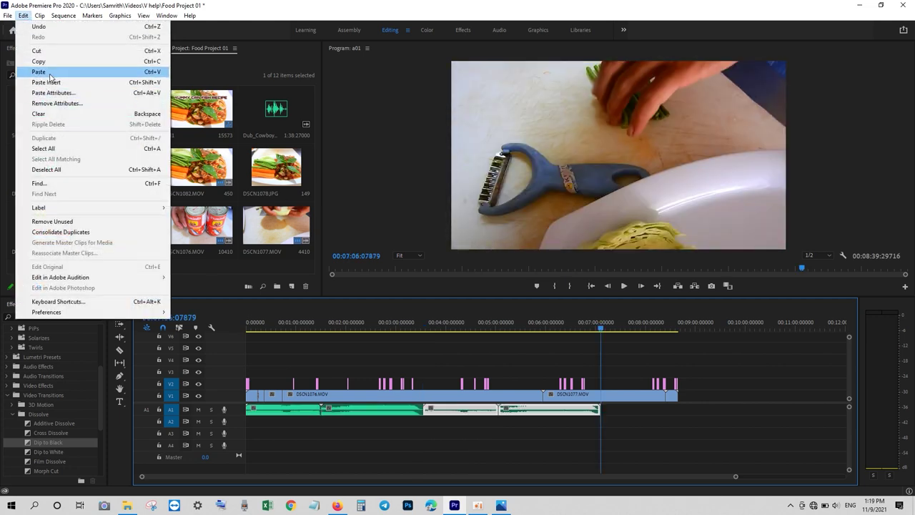
click(35, 72)
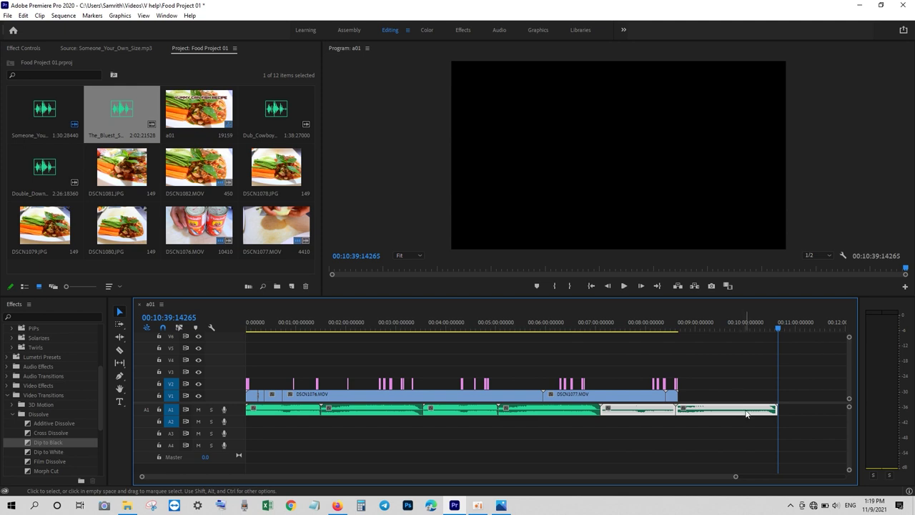
click(714, 361)
click(736, 417)
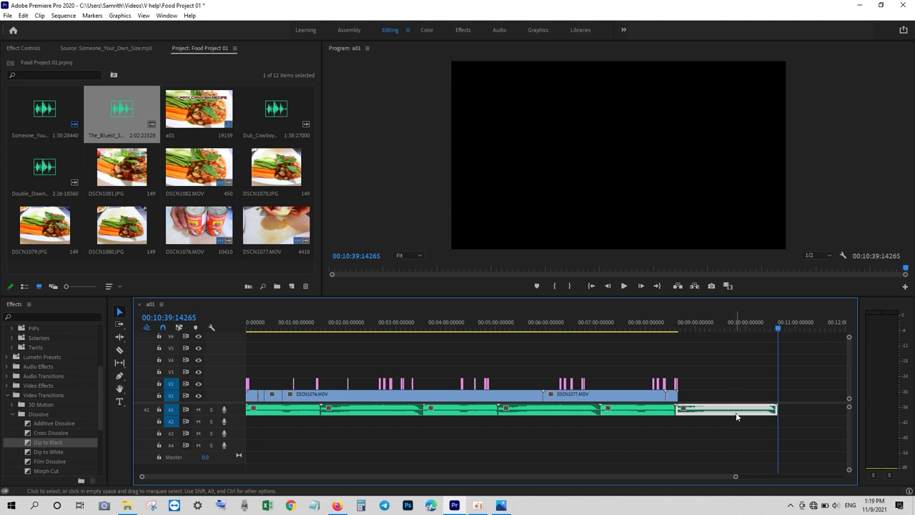
key(Delete)
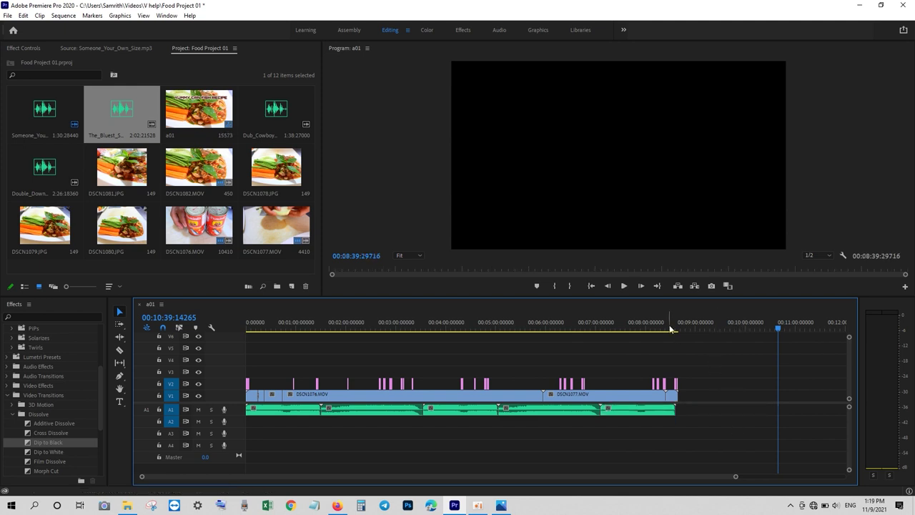
Set the export output name to 'YUMMY CAN FISH RECIPE.mp4' (H.264) and start exporting
click(8, 16)
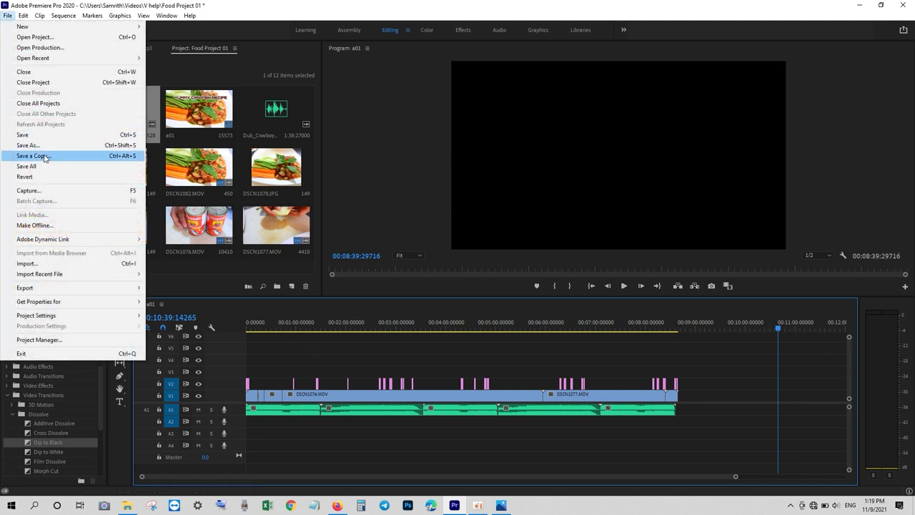
mouse_move(42, 289)
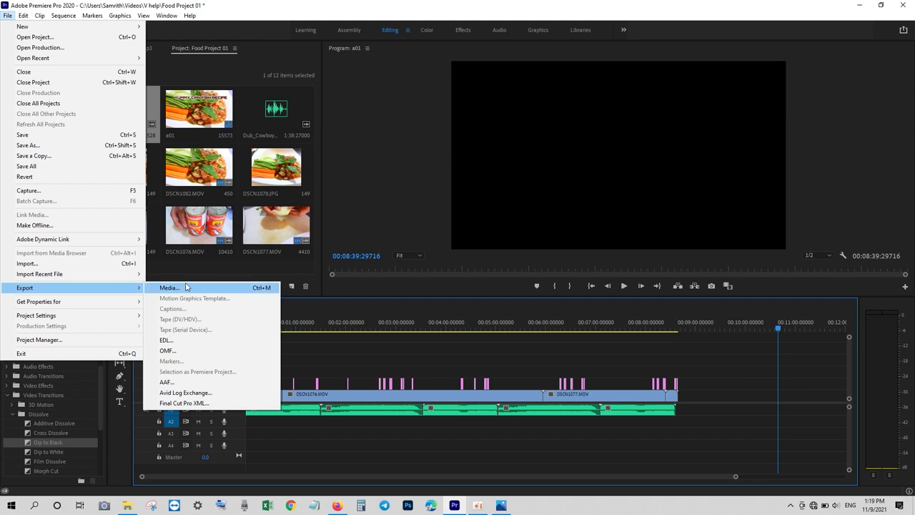
click(185, 287)
click(590, 149)
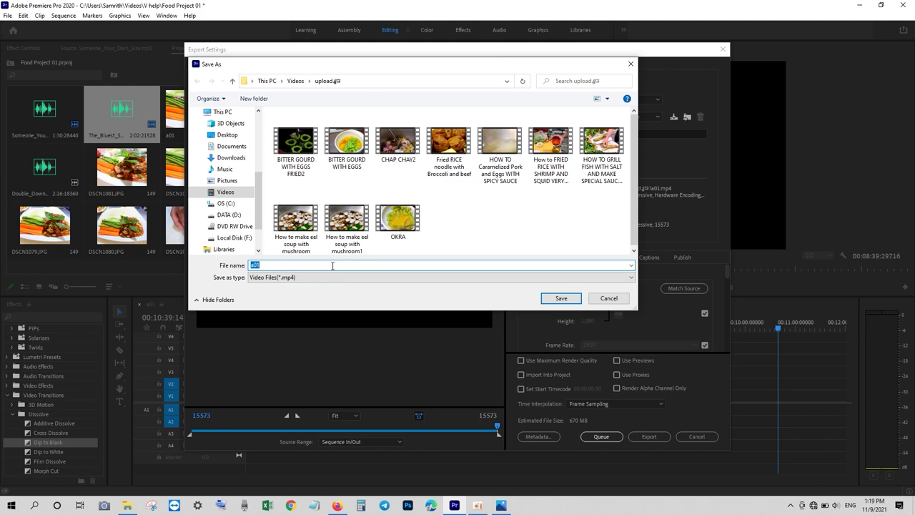
text(YUMMY CA)
text(R)
click(562, 298)
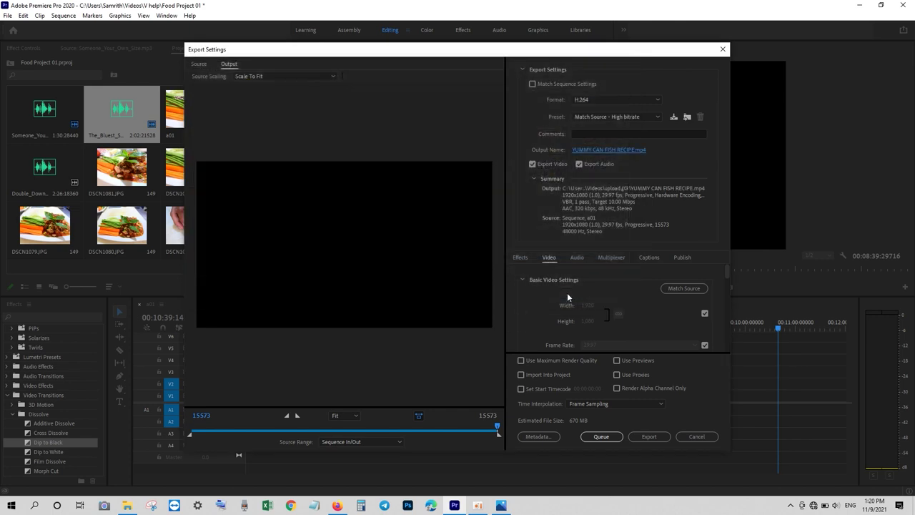
click(649, 436)
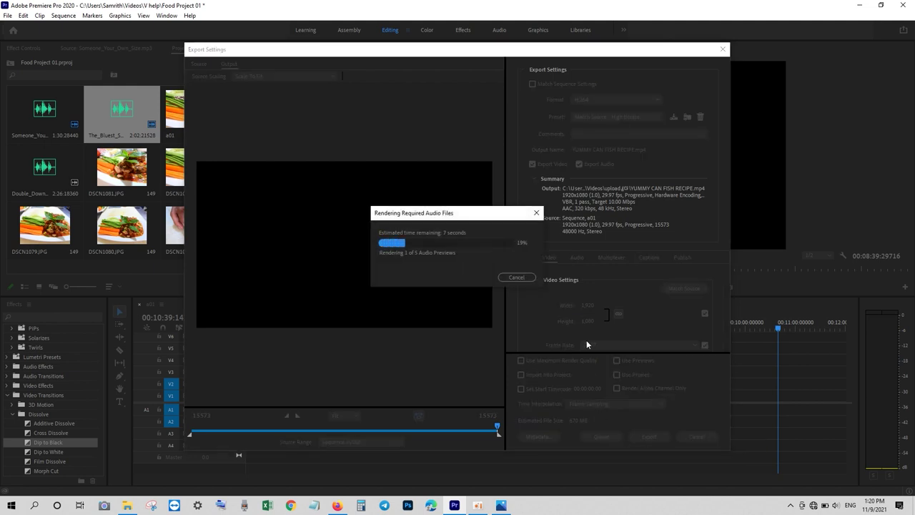
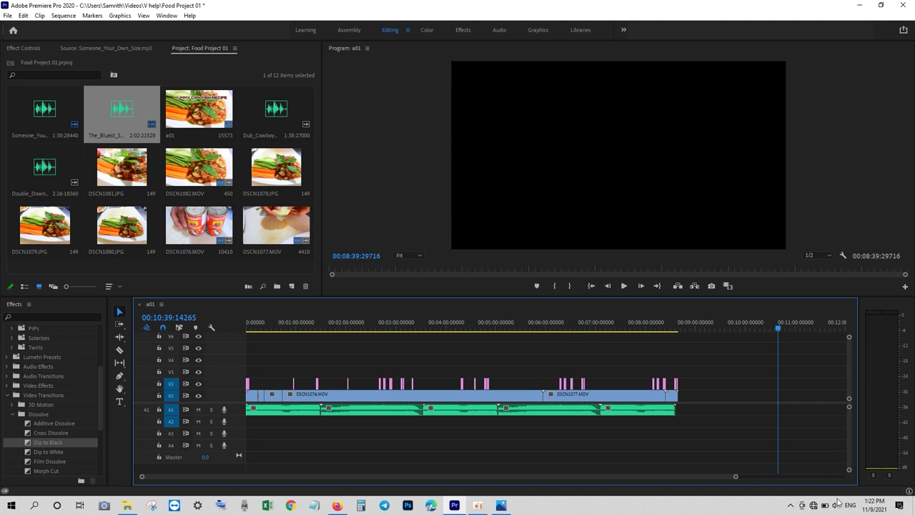
Restore the oCam screen recorder window from the taskbar, leaving the Premiere Pro food project
mouse_move(827, 506)
click(480, 508)
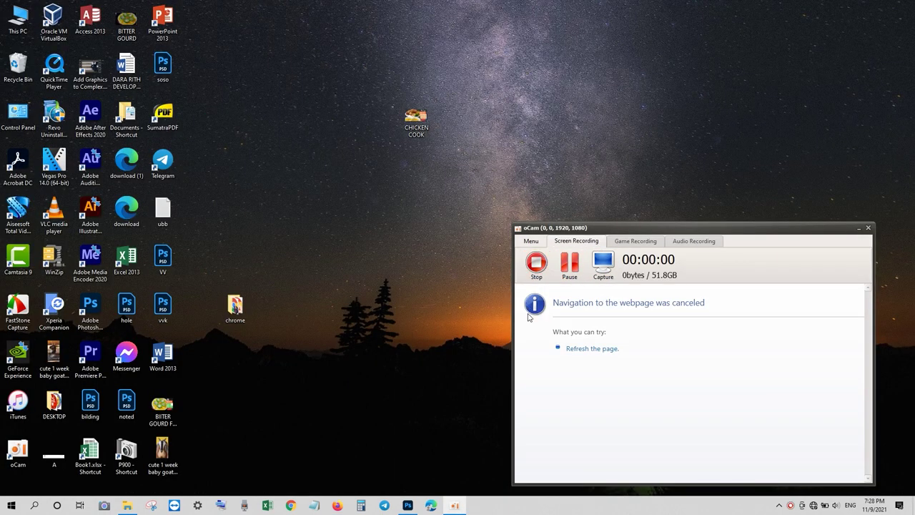
Minimize oCam and bring Photoshop back with the SPICY YUMMY FOOD design
click(858, 228)
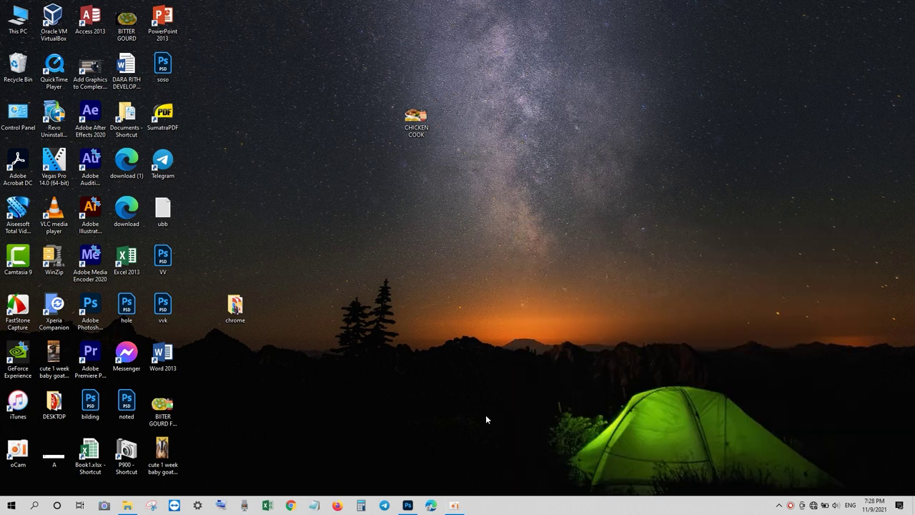
click(409, 506)
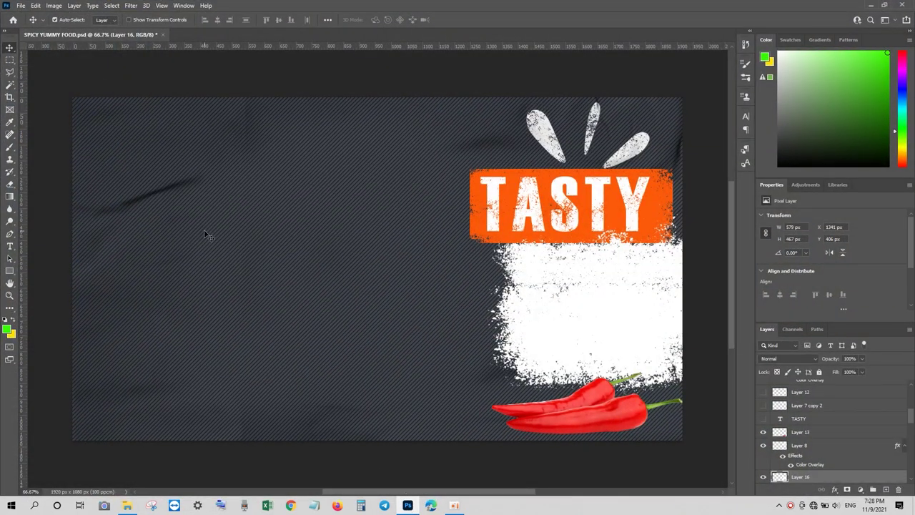
Open the photos DSCN1274 and DSCN1275 from the eel folder together
click(22, 6)
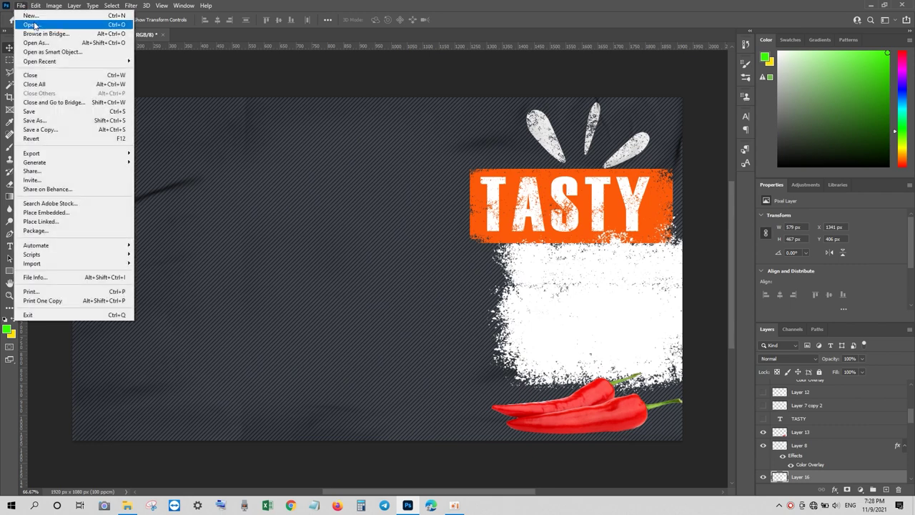
click(33, 25)
scroll(654, 226, down, 2)
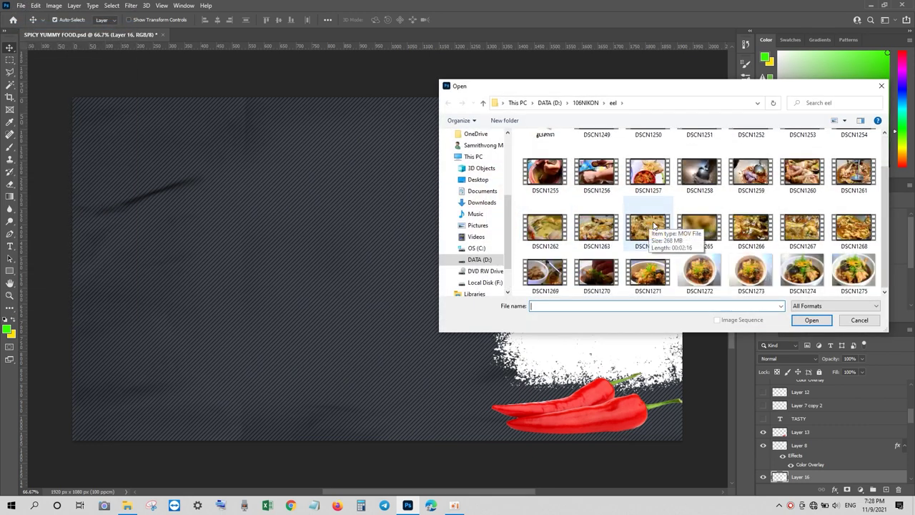
click(802, 271)
key(shift+Right)
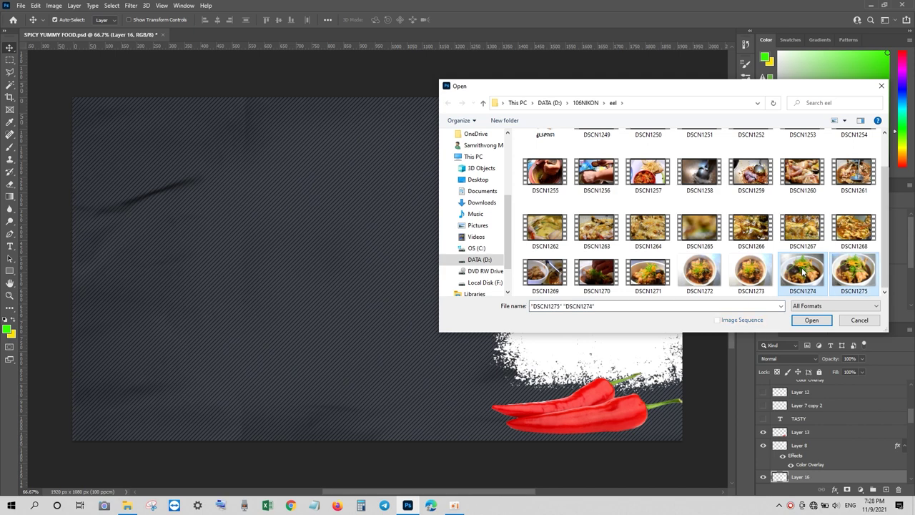
click(812, 320)
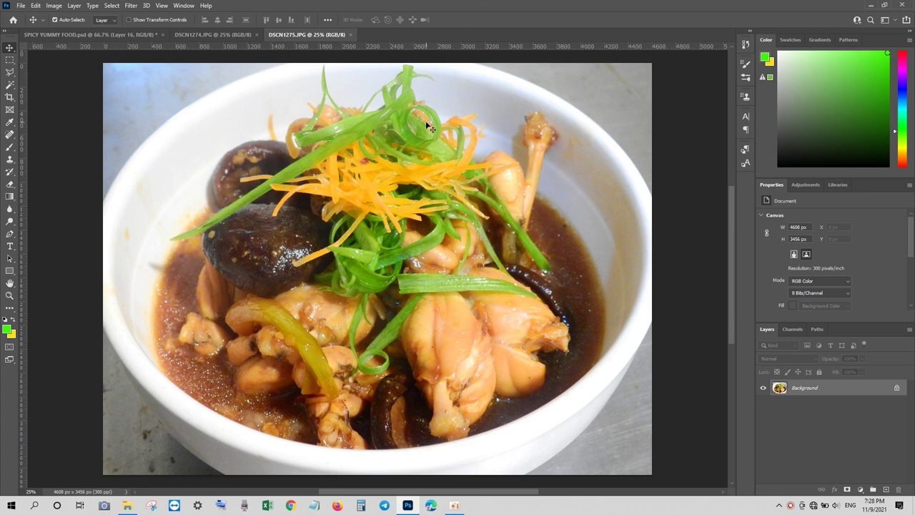
Trace a Pen path along the bowl's left edge, top rim and right side
click(13, 236)
click(103, 205)
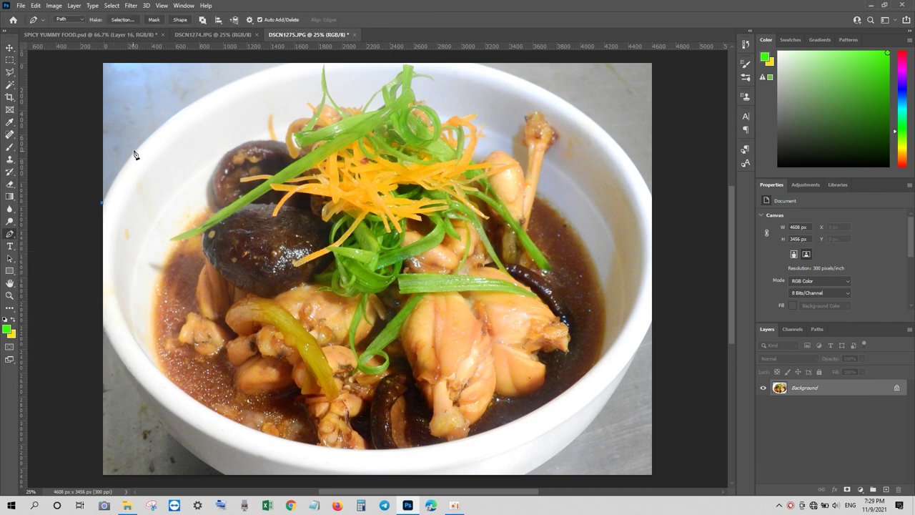
drag(287, 63, 334, 61)
scroll(334, 61, up, 3)
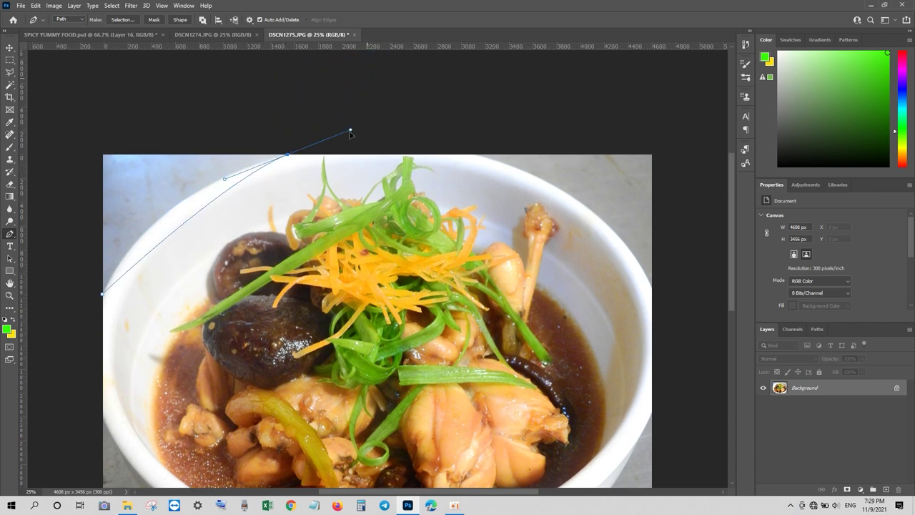
mouse_move(334, 61)
mouse_down()
mouse_move(386, 143)
mouse_move(424, 127)
mouse_up()
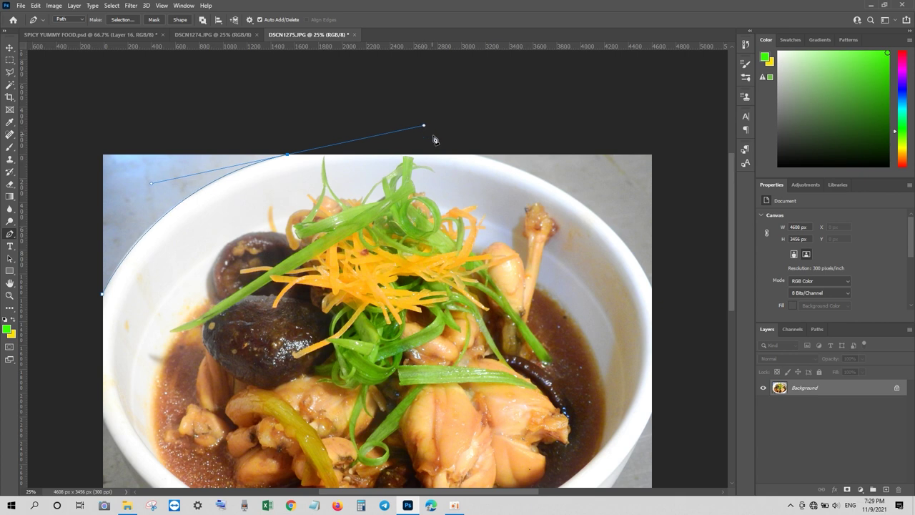
click(474, 154)
drag(655, 294, 699, 404)
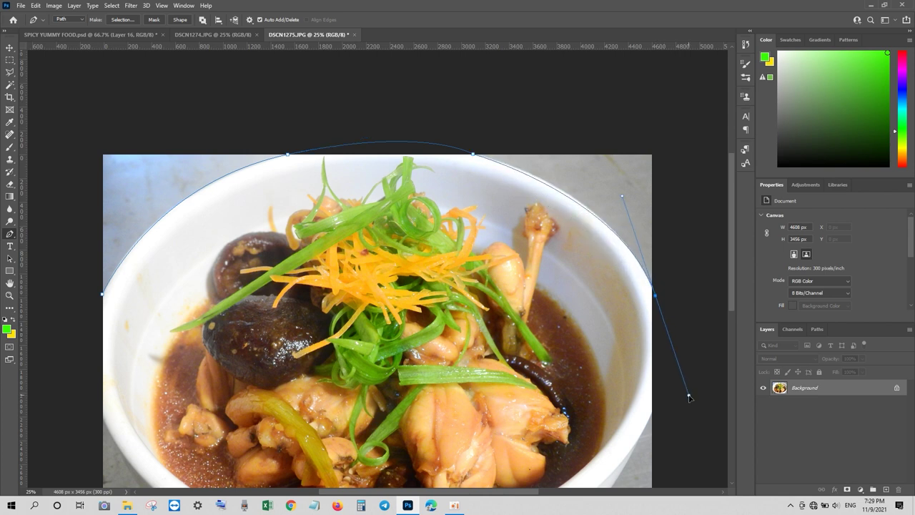
drag(699, 404, 704, 406)
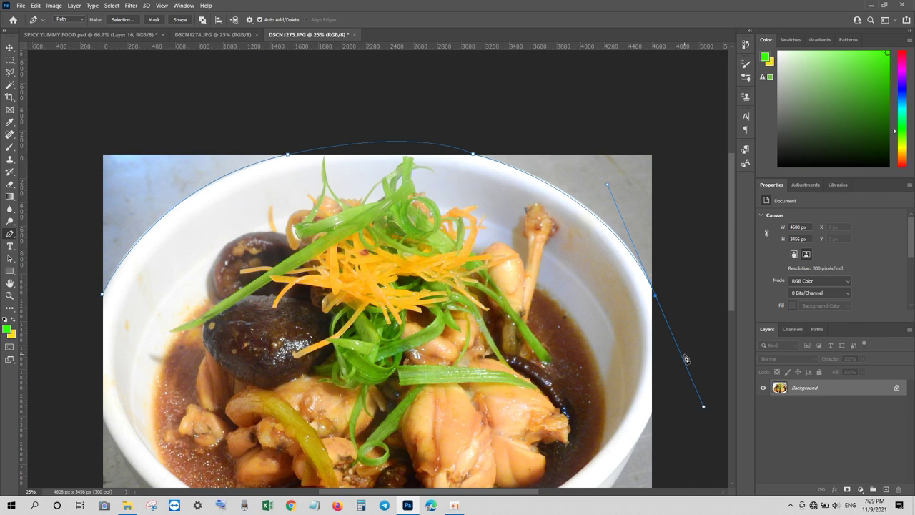
mouse_move(480, 351)
mouse_down()
mouse_move(471, 293)
mouse_move(482, 245)
mouse_up()
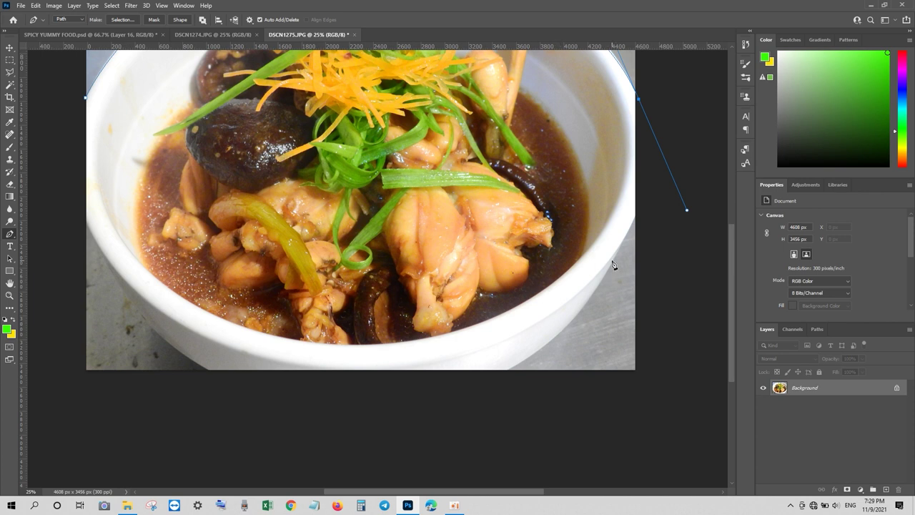
Continue the path around the bowl's lower right, bottom and left side, closing it
click(641, 208)
click(622, 249)
drag(556, 334, 519, 371)
drag(519, 371, 519, 369)
drag(519, 369, 519, 368)
click(491, 380)
click(221, 390)
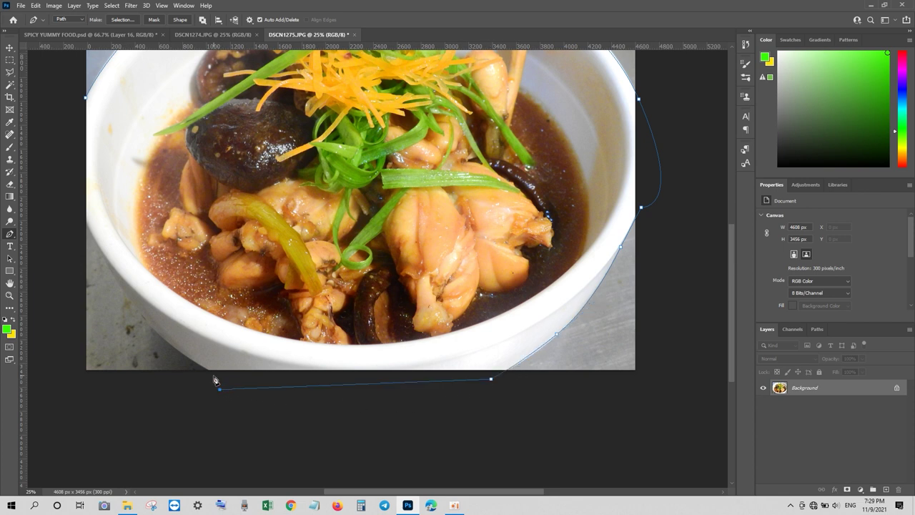
click(209, 369)
drag(93, 239, 44, 163)
click(63, 166)
Turn the path into a selection, zoom out, and invert it to select the background
key(ctrl+Return)
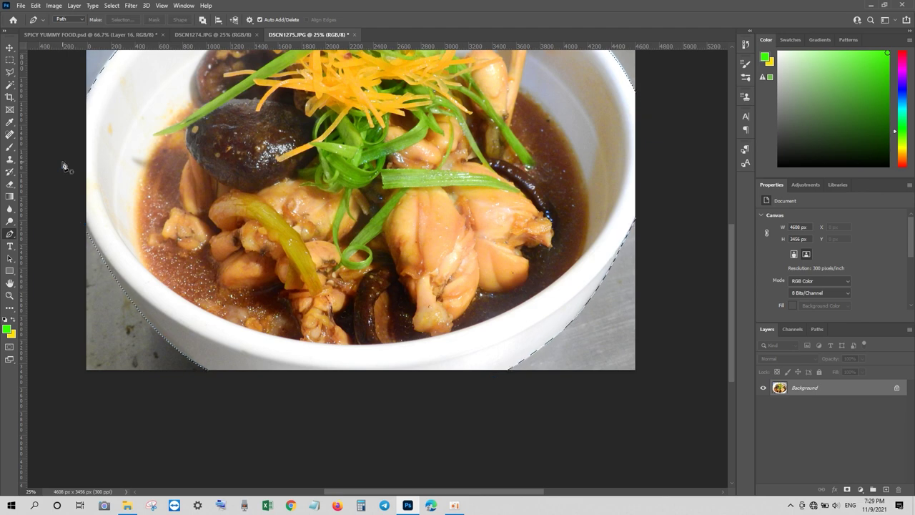
key(ctrl+minus)
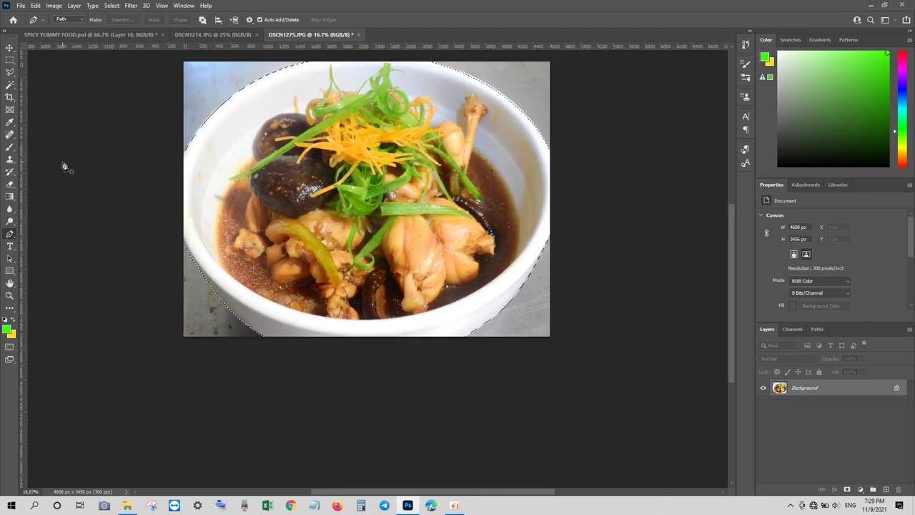
mouse_move(309, 191)
mouse_down()
mouse_move(306, 271)
mouse_move(313, 264)
mouse_up()
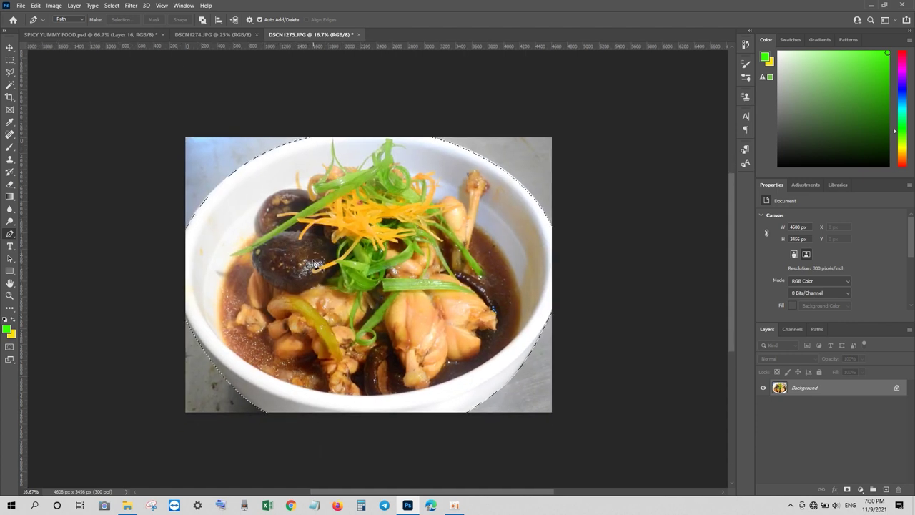
key(ctrl+shift+i)
key(shift+F5)
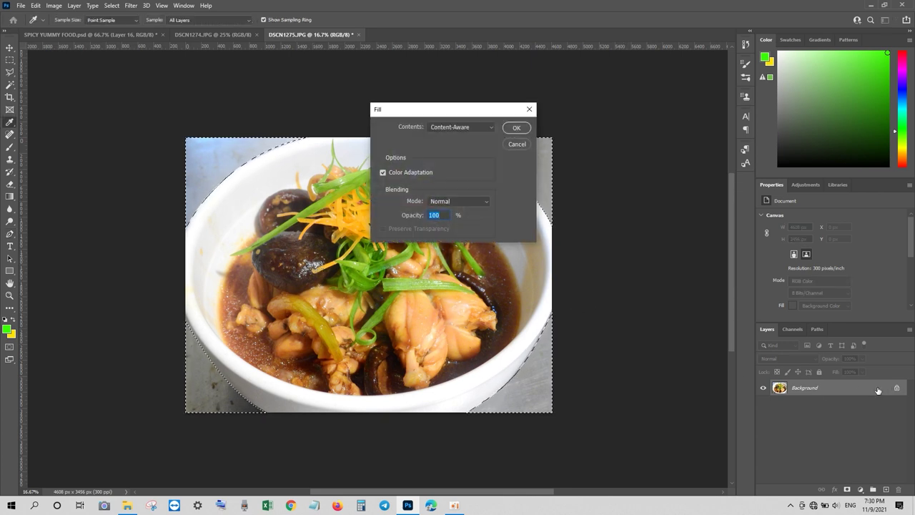
Cancel Fill, unlock Background as Layer 0, delete the area around the bowl, and deselect
click(516, 128)
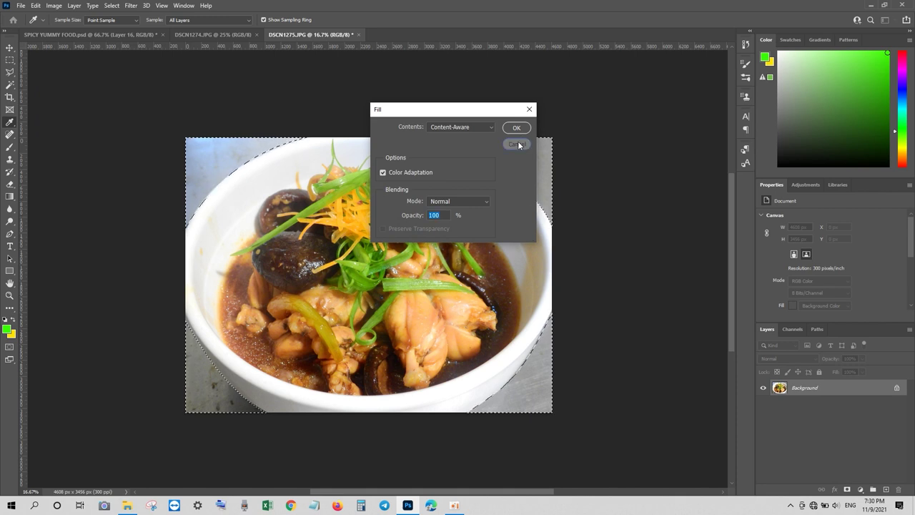
right_click(806, 387)
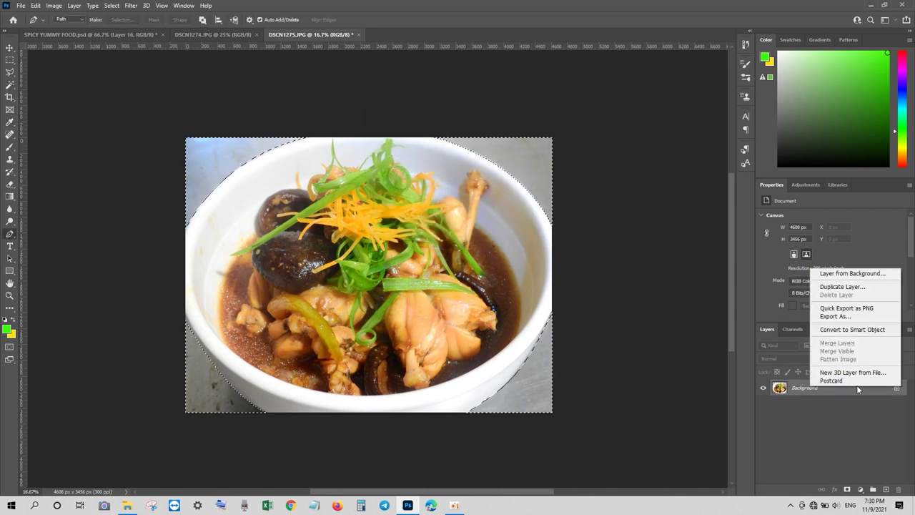
click(896, 389)
click(896, 388)
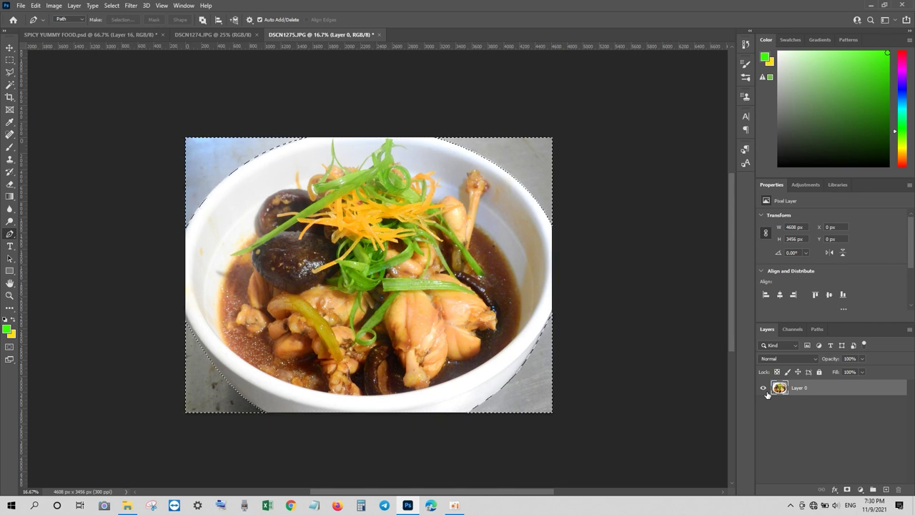
key(Delete)
key(ctrl+d)
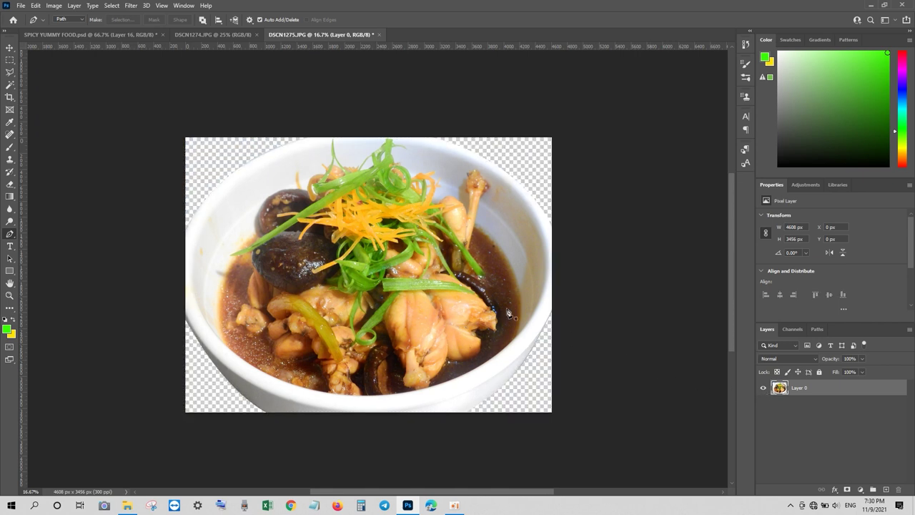
click(10, 47)
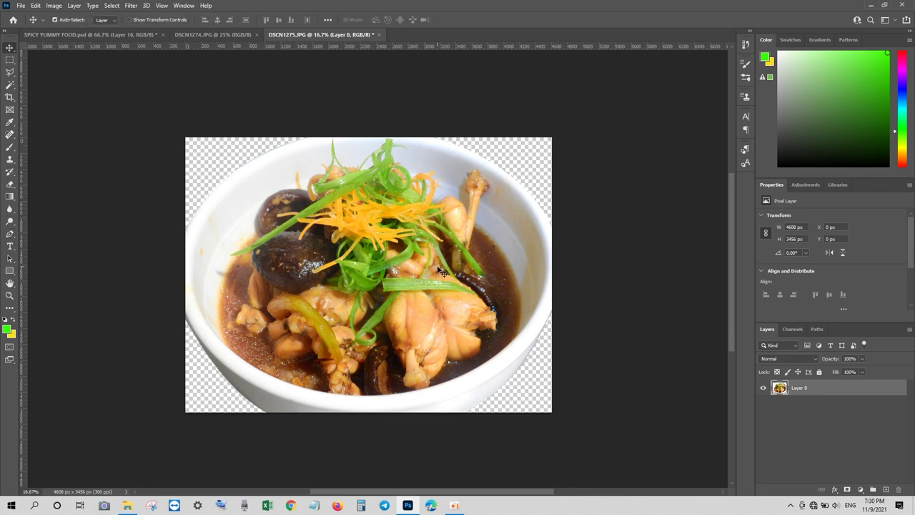
drag(375, 245, 104, 36)
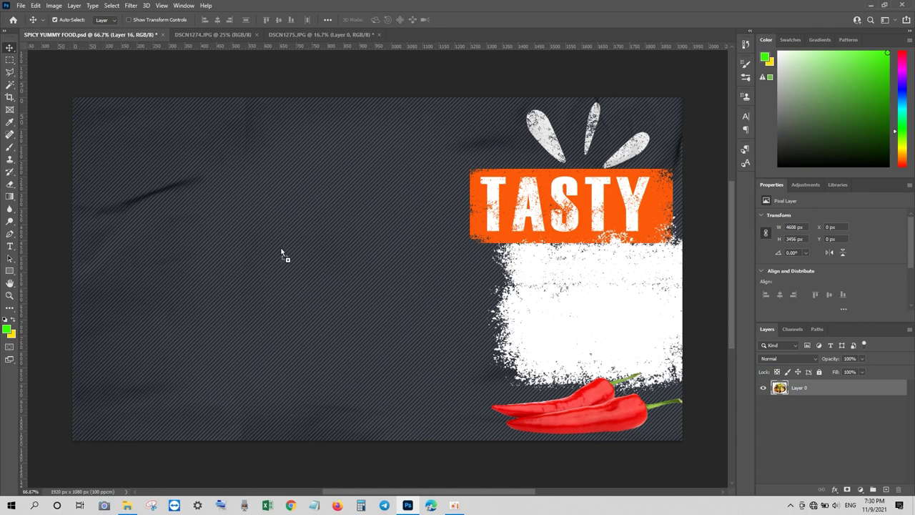
Drop the bowl into the poster as Layer 22 and scale it to fill the left side
drag(104, 36, 283, 251)
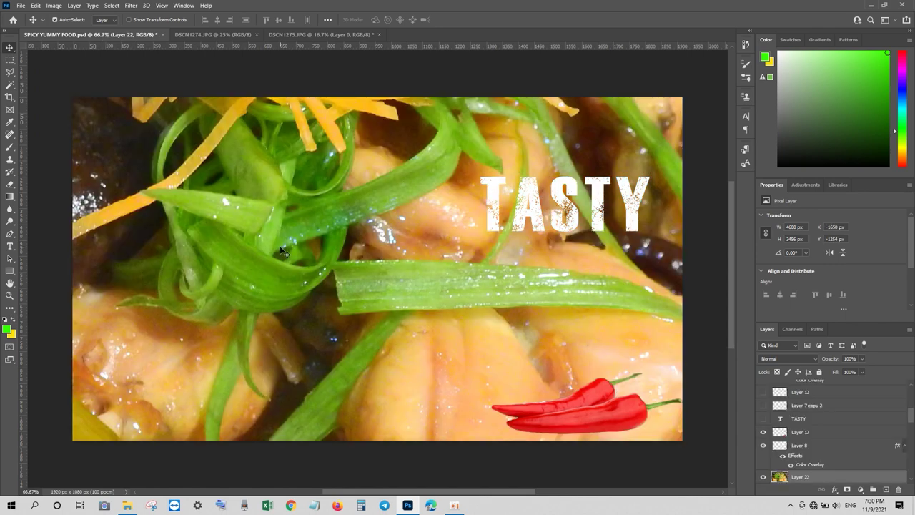
key(ctrl+t)
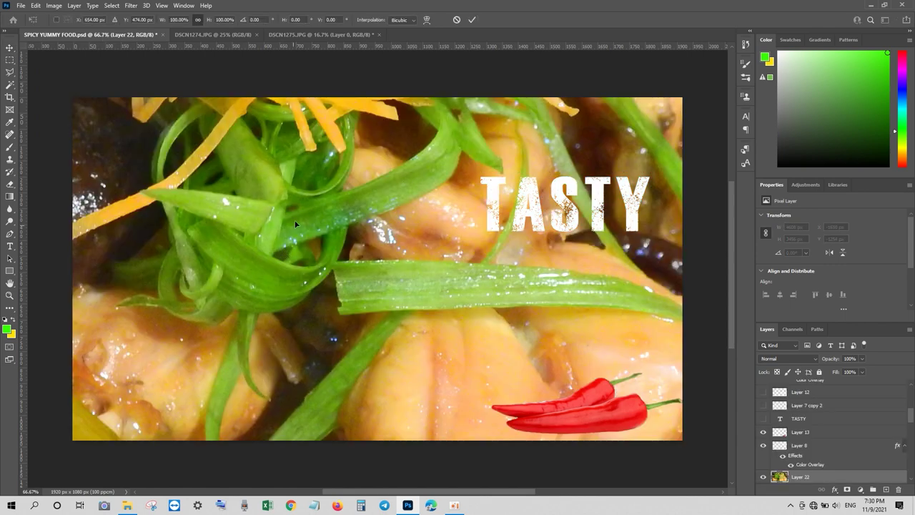
drag(281, 248, 291, 276)
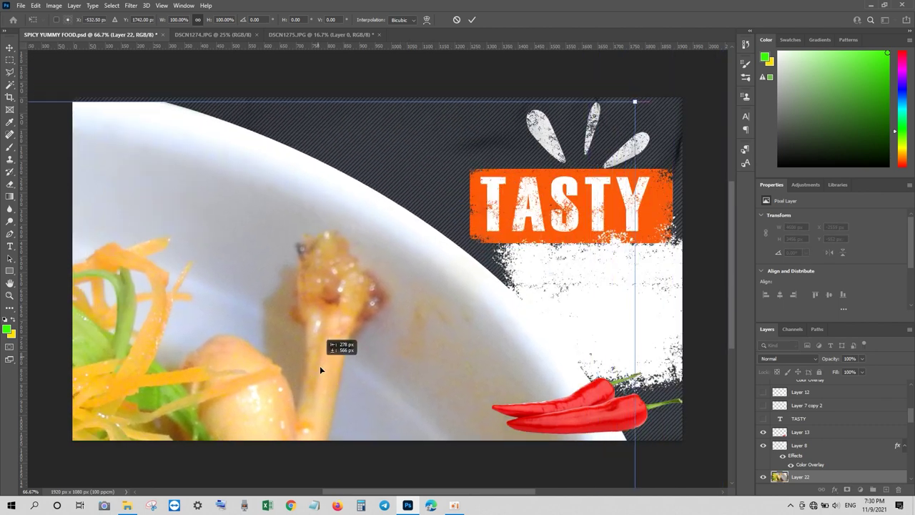
drag(291, 276, 321, 315)
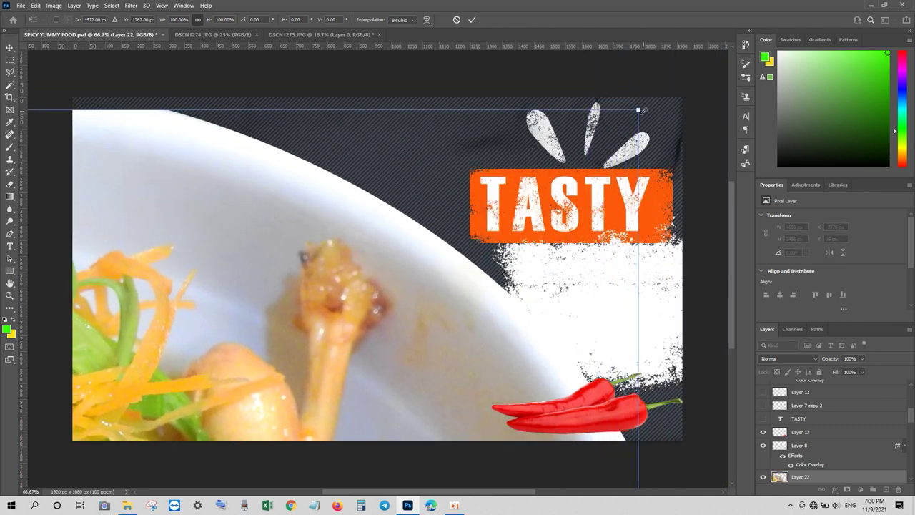
drag(639, 111, 333, 338)
drag(251, 392, 600, 101)
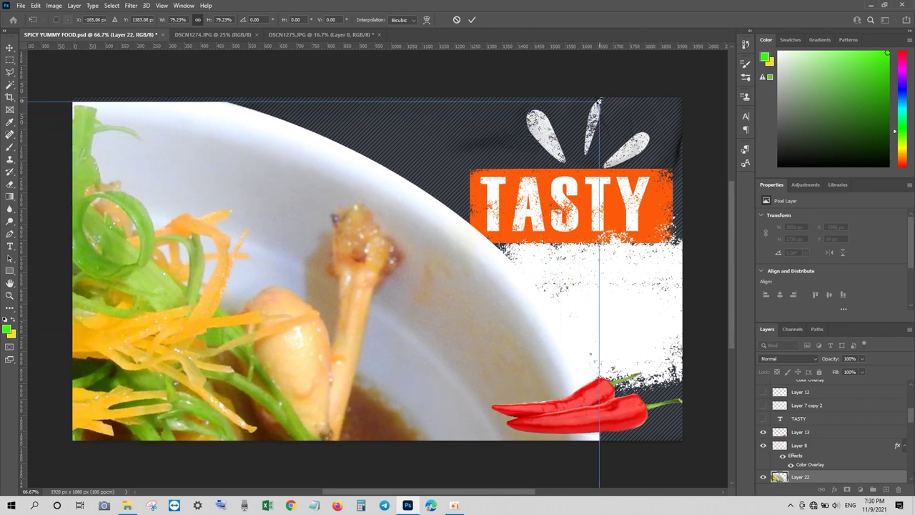
mouse_move(599, 101)
mouse_down()
mouse_move(438, 163)
mouse_move(472, 151)
mouse_up()
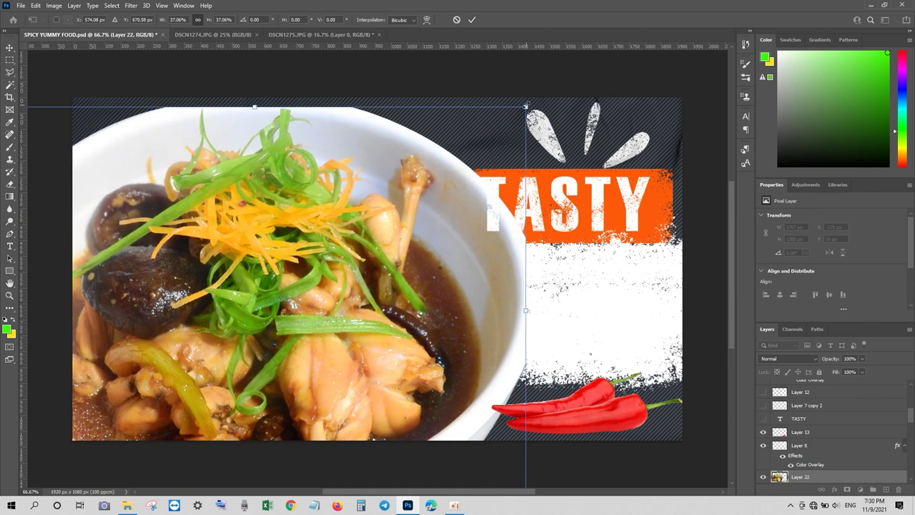
drag(526, 107, 445, 167)
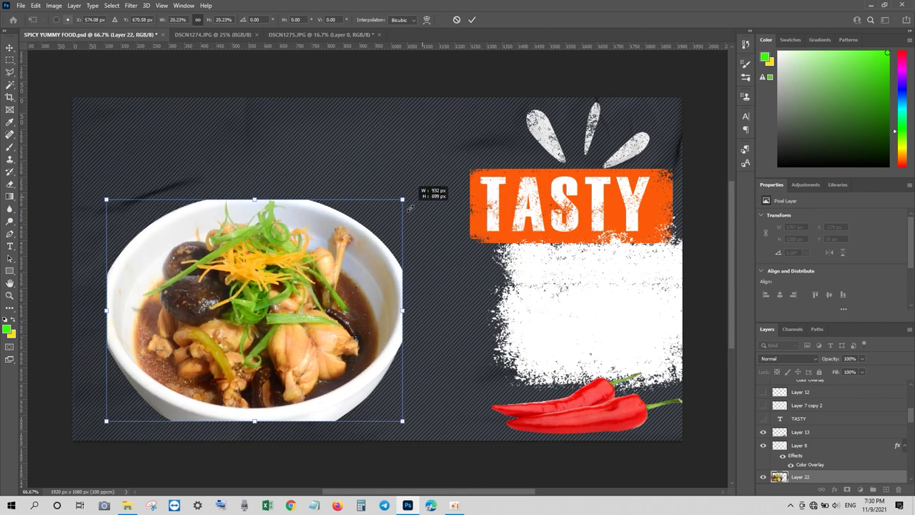
drag(383, 234, 404, 166)
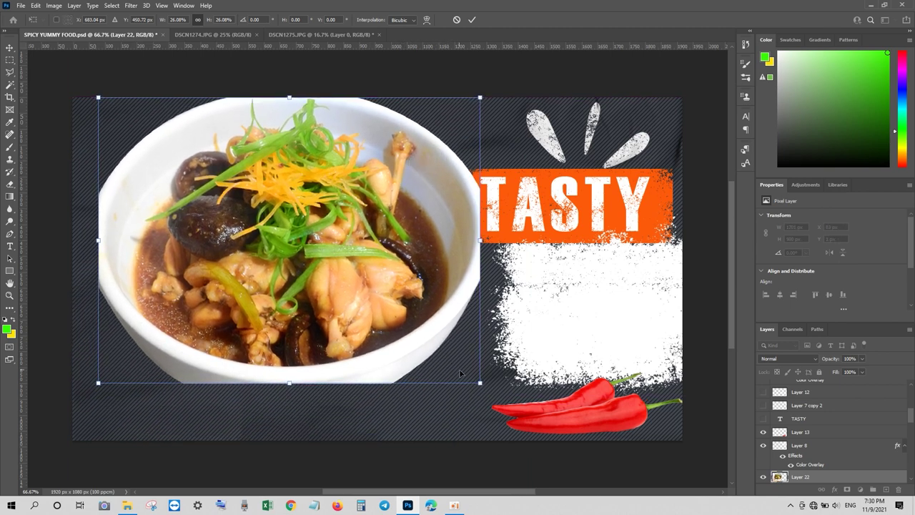
drag(480, 383, 554, 439)
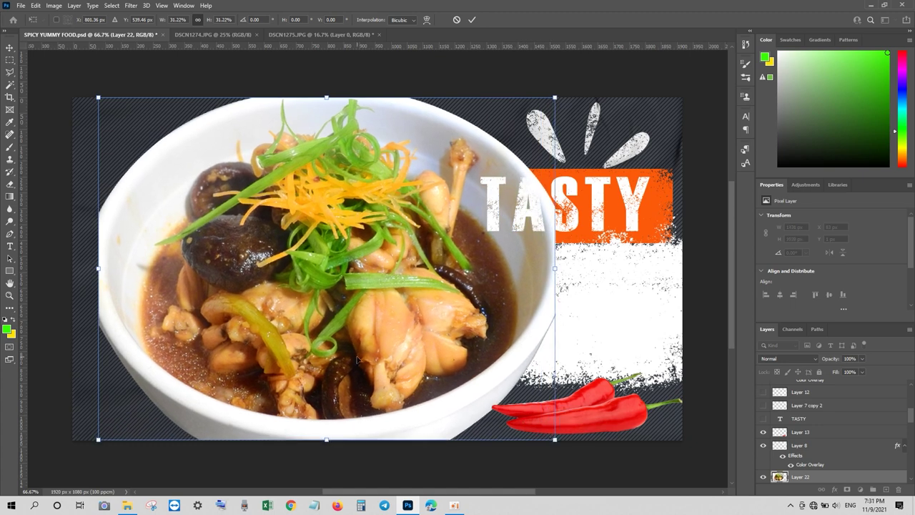
drag(364, 288, 339, 288)
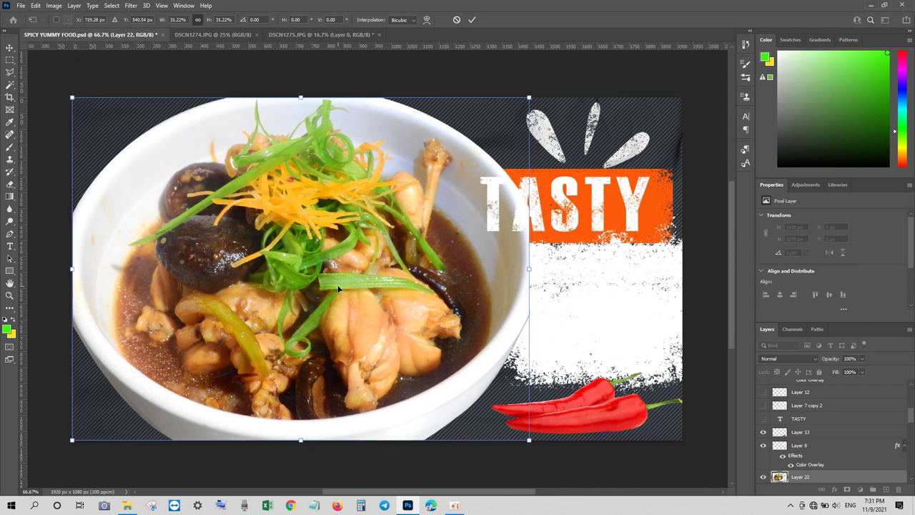
key(Return)
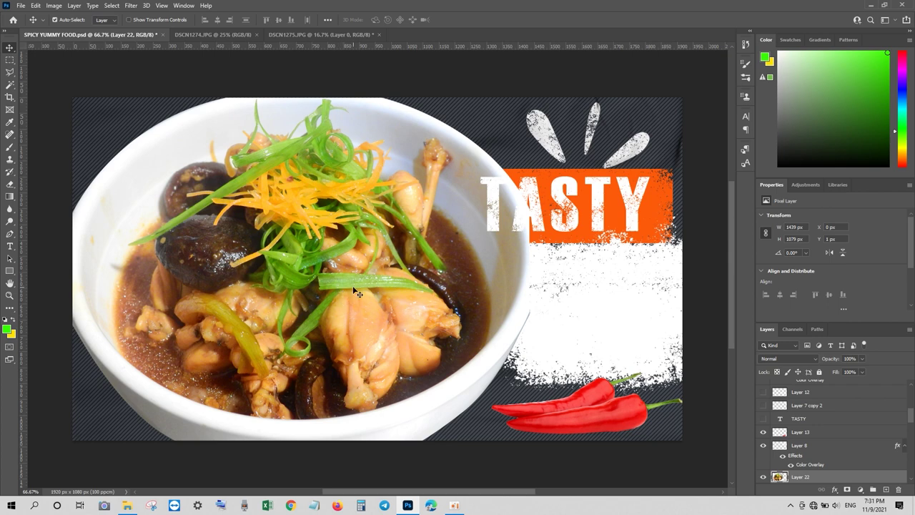
Raise the food photo's saturation to about +22 with Hue/Saturation
click(55, 6)
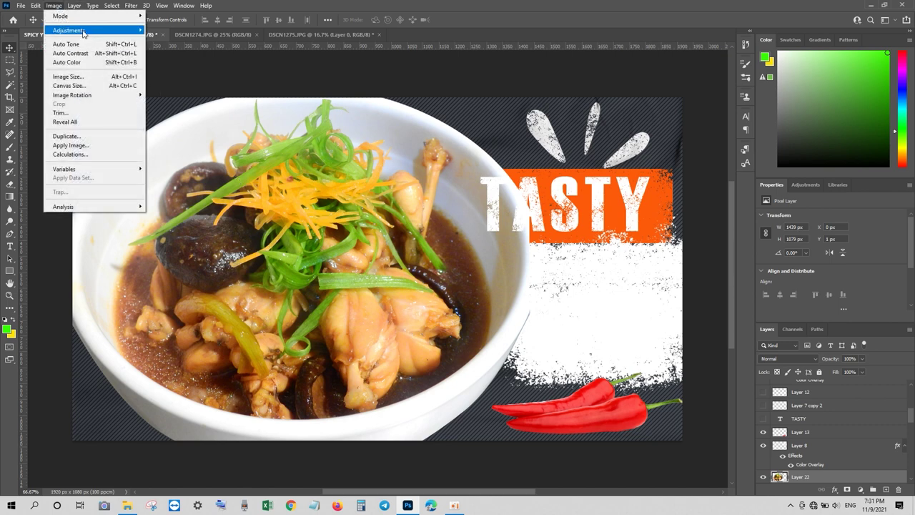
mouse_move(84, 31)
click(172, 81)
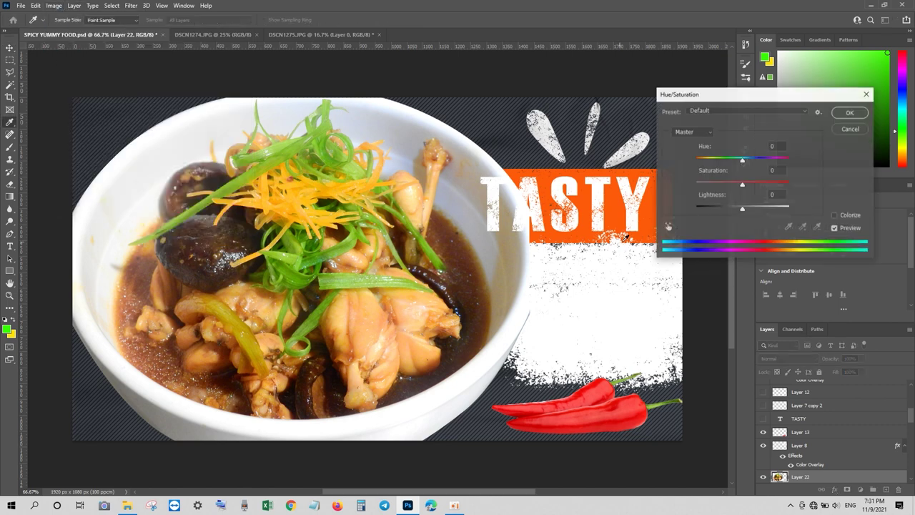
drag(743, 184, 748, 186)
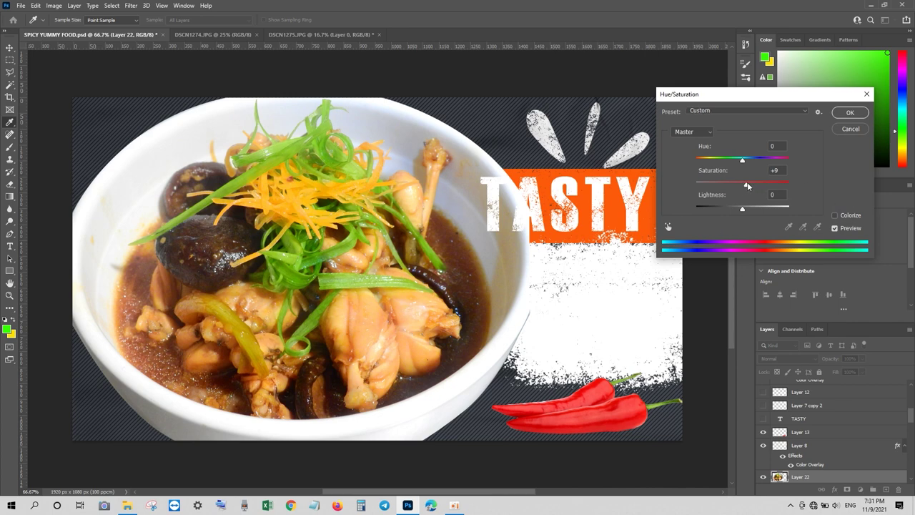
drag(748, 186, 754, 185)
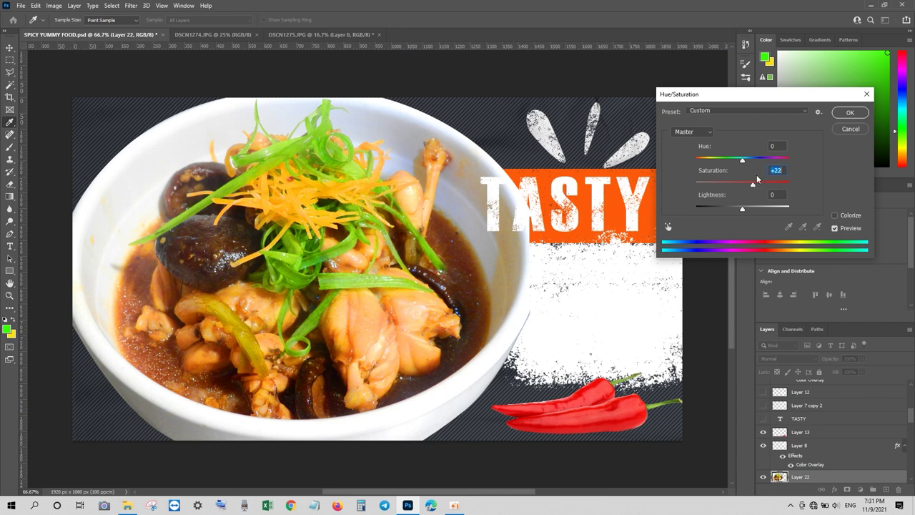
click(846, 113)
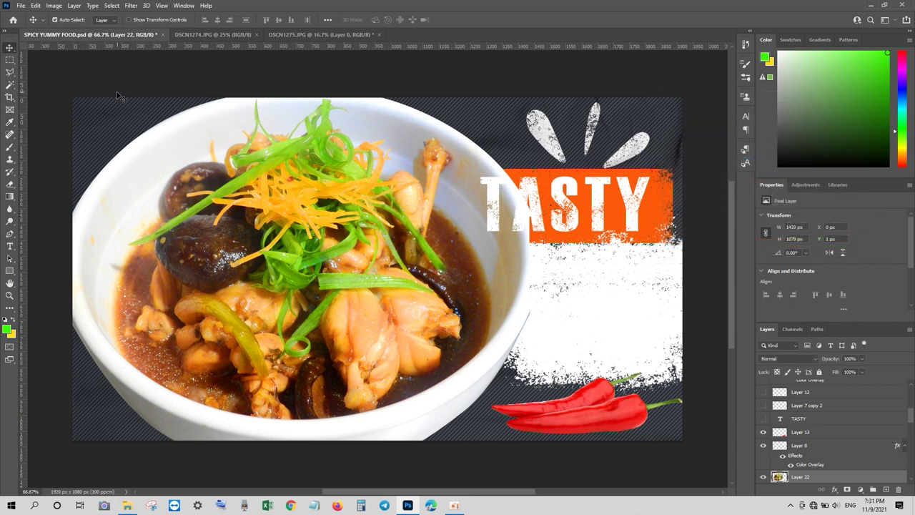
Apply Levels with the white point at 251 and adjusted midtones
click(54, 5)
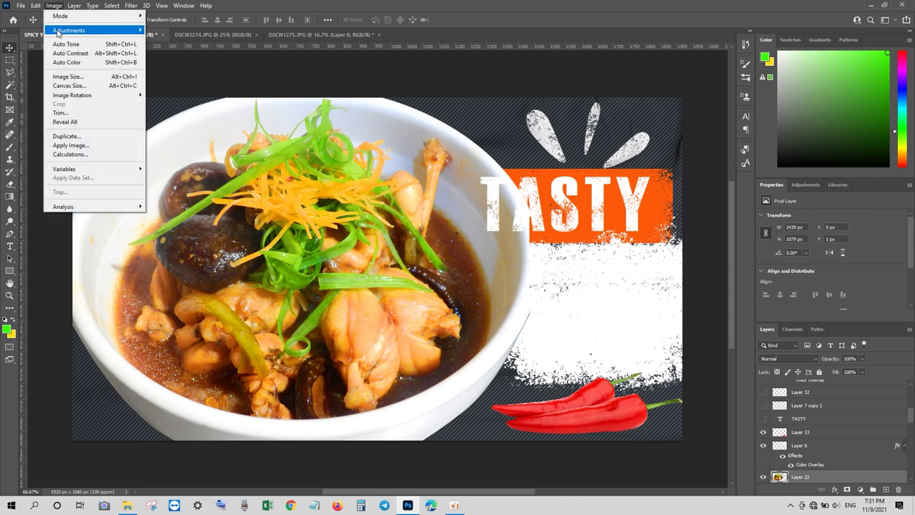
mouse_move(68, 30)
click(165, 36)
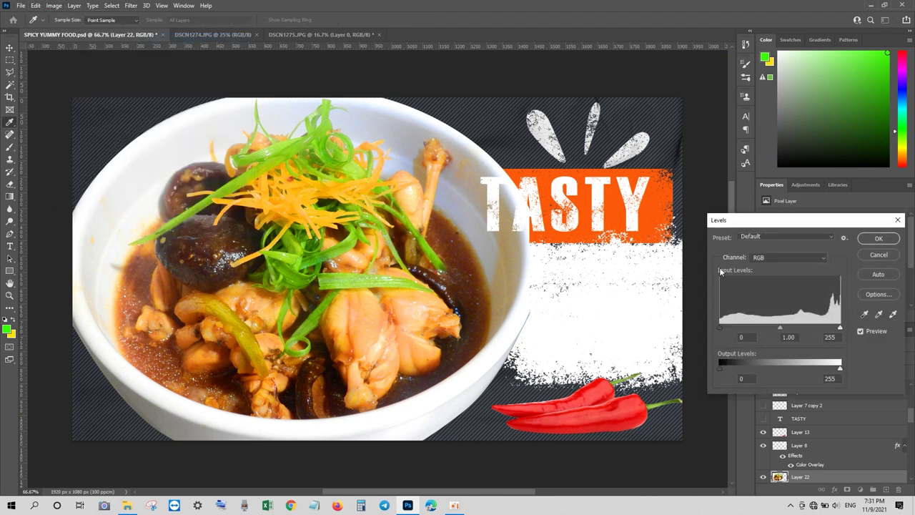
drag(840, 328, 842, 328)
drag(842, 328, 838, 328)
drag(781, 328, 780, 328)
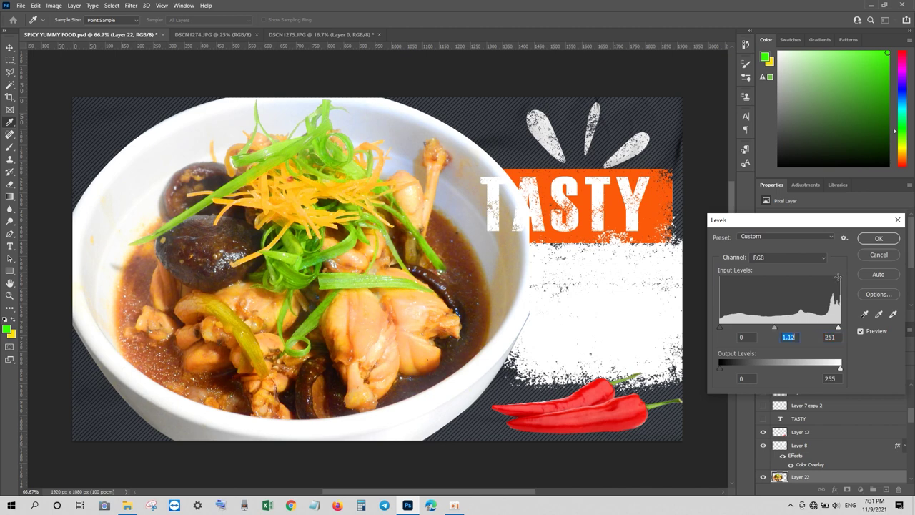
click(880, 239)
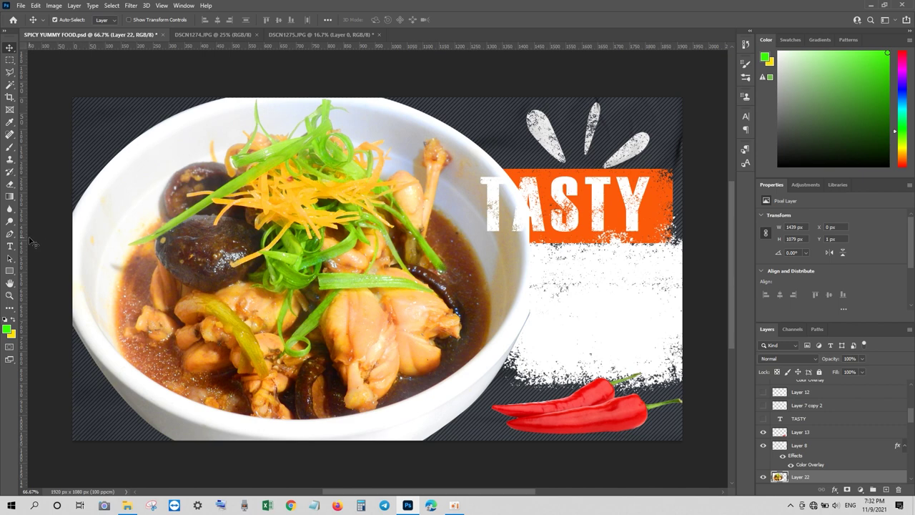
Make the hidden EELS SOUP text layer visible and start editing its text
scroll(815, 458, down, 3)
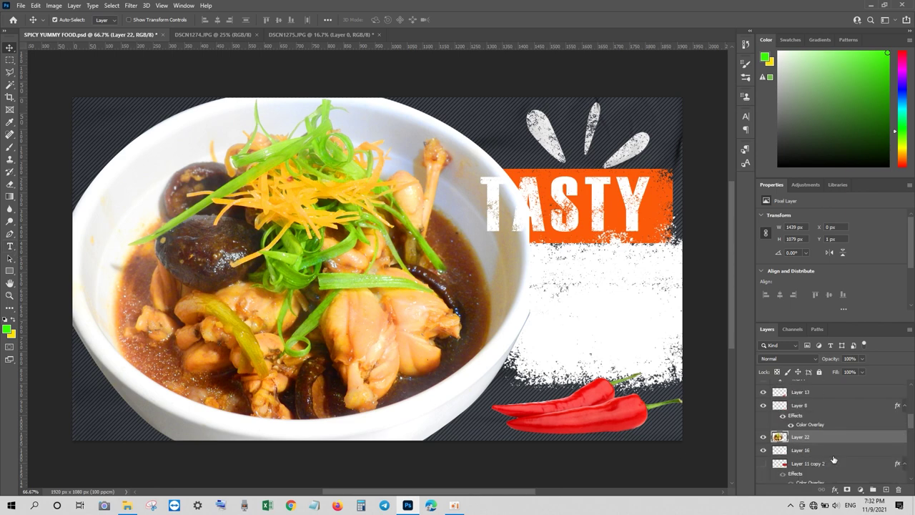
scroll(833, 460, down, 2)
scroll(834, 460, down, 2)
scroll(834, 459, down, 2)
scroll(834, 459, down, 2)
scroll(834, 460, down, 2)
scroll(834, 460, up, 2)
scroll(834, 460, up, 2)
scroll(834, 460, up, 3)
scroll(834, 460, up, 3)
scroll(834, 460, up, 2)
scroll(834, 459, up, 1)
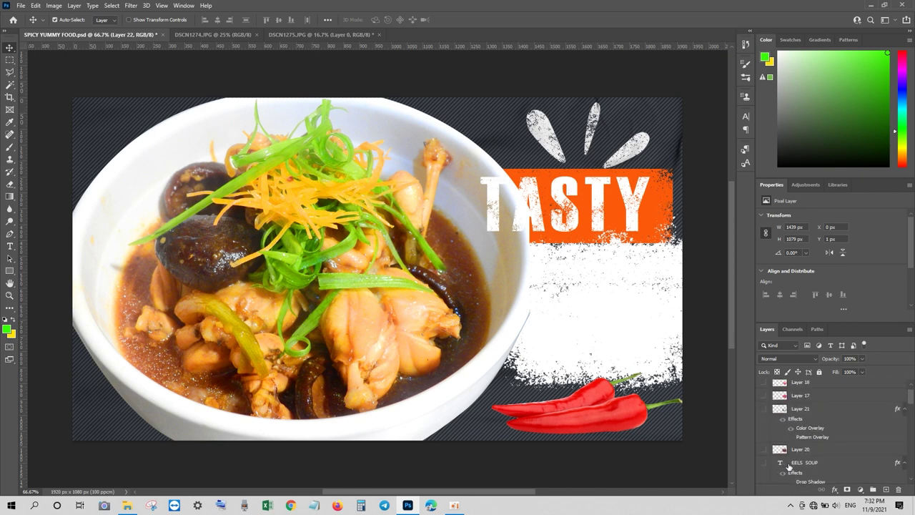
click(764, 463)
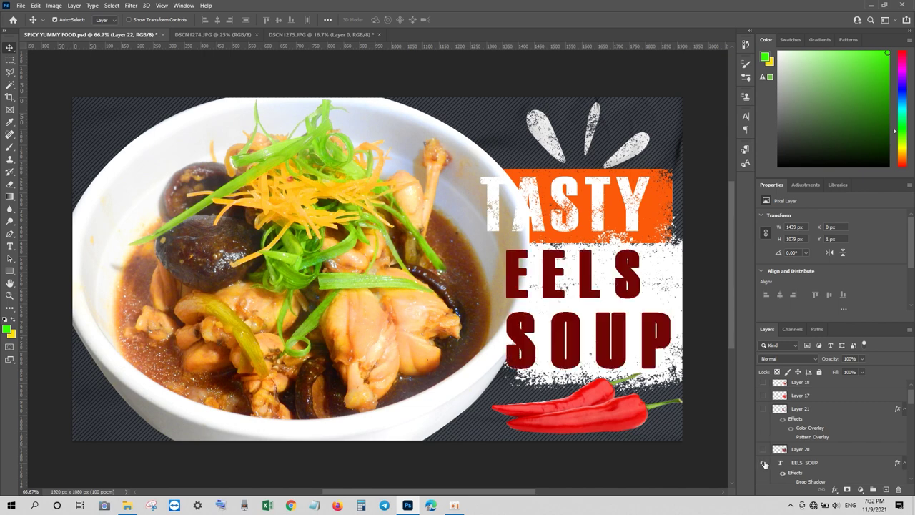
double_click(780, 463)
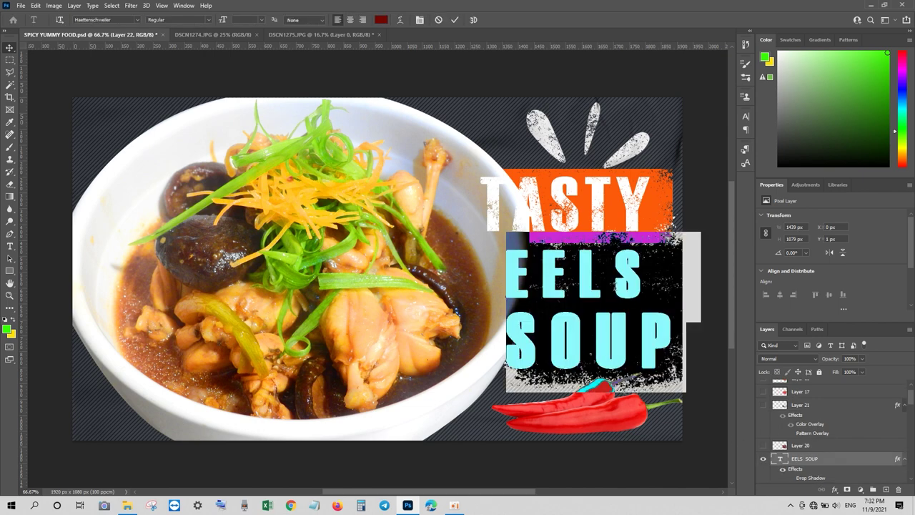
Replace the EELS SOUP wording with 'Caram' and select the new word
click(619, 293)
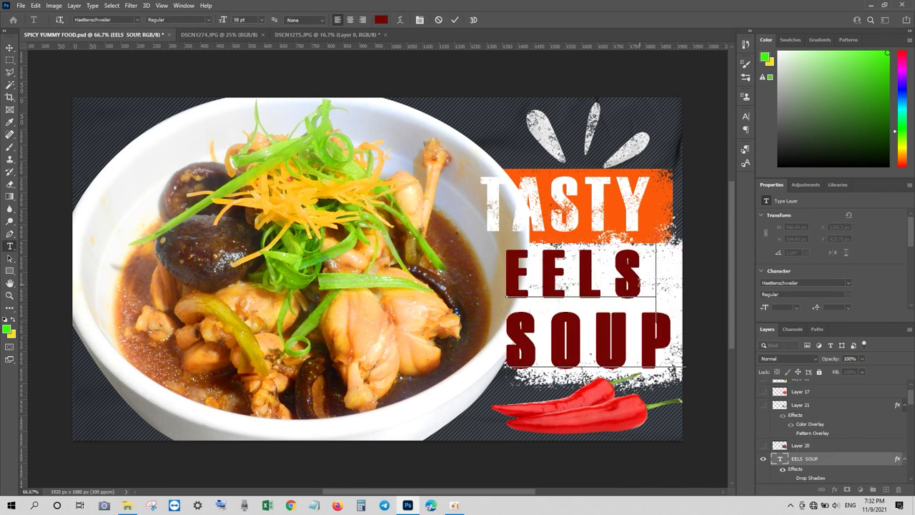
drag(664, 330, 498, 294)
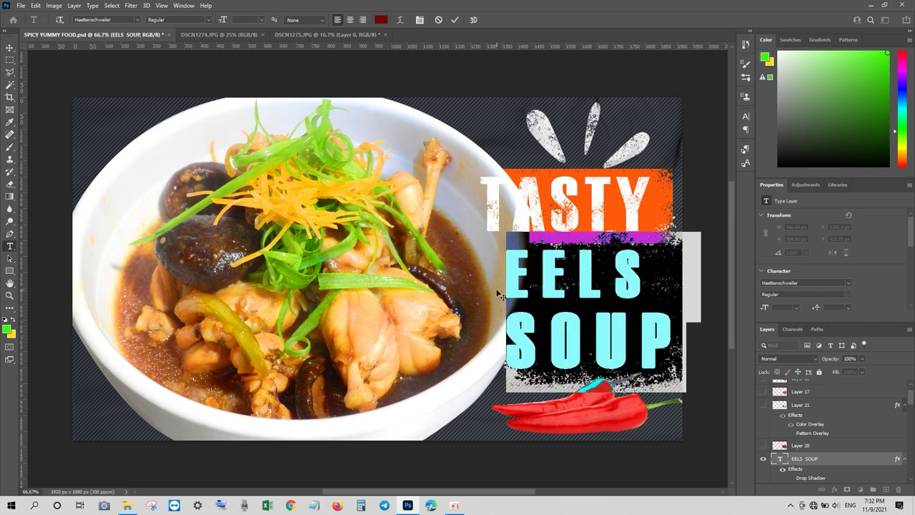
key(BackSpace)
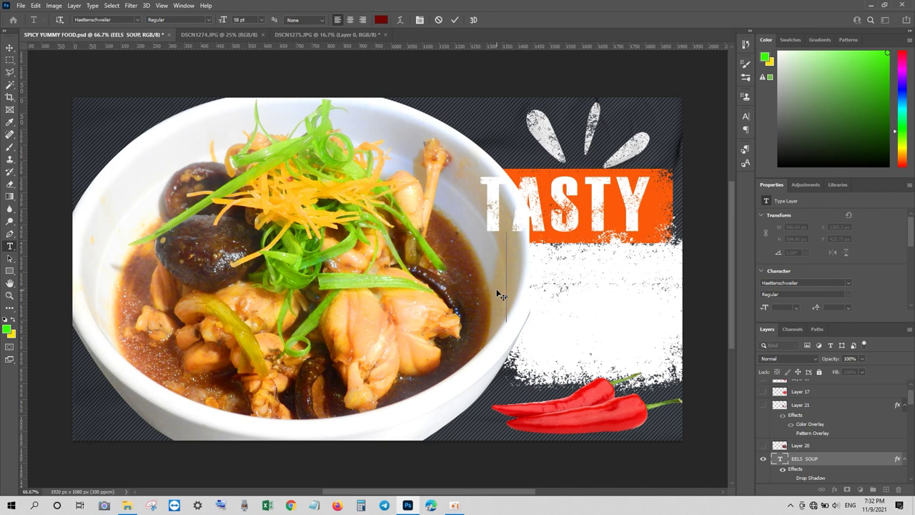
text(C)
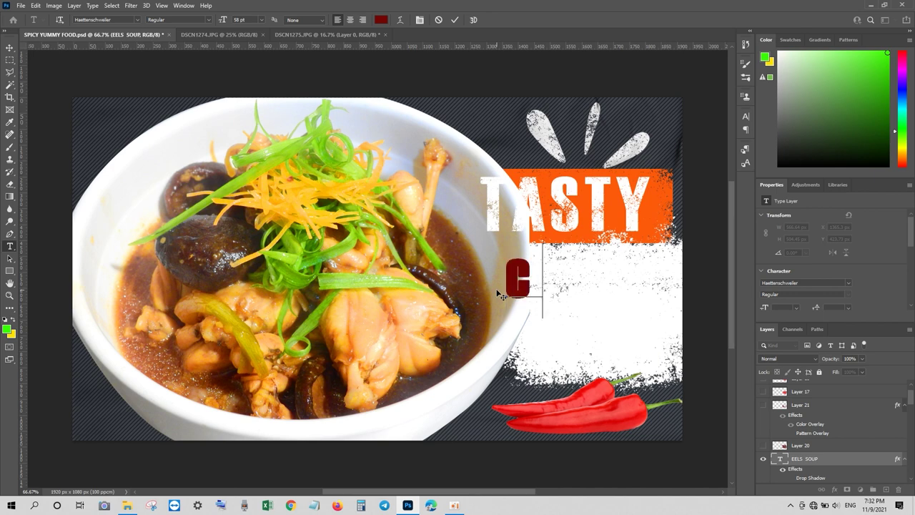
text(a)
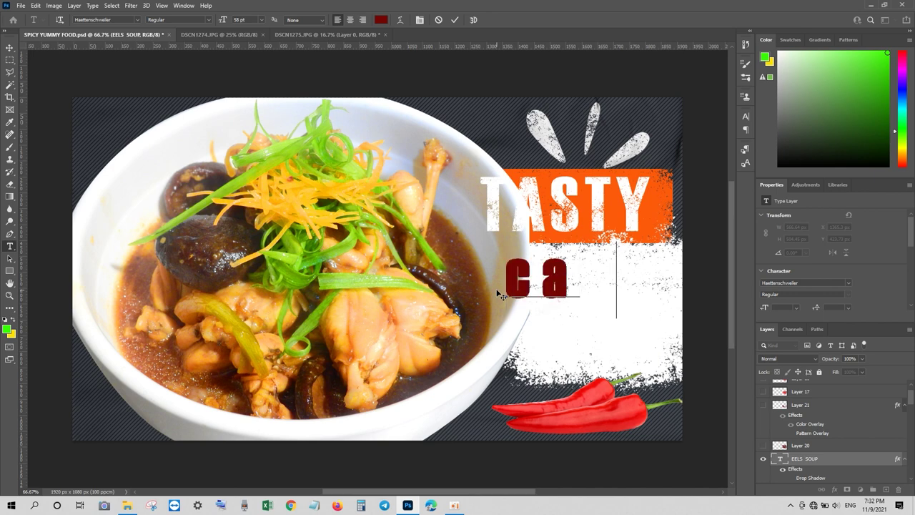
text(ra)
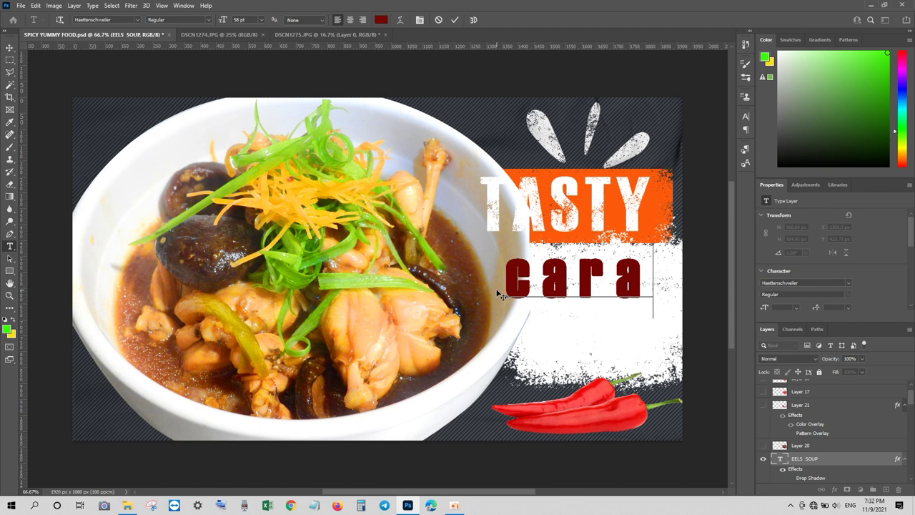
text(m)
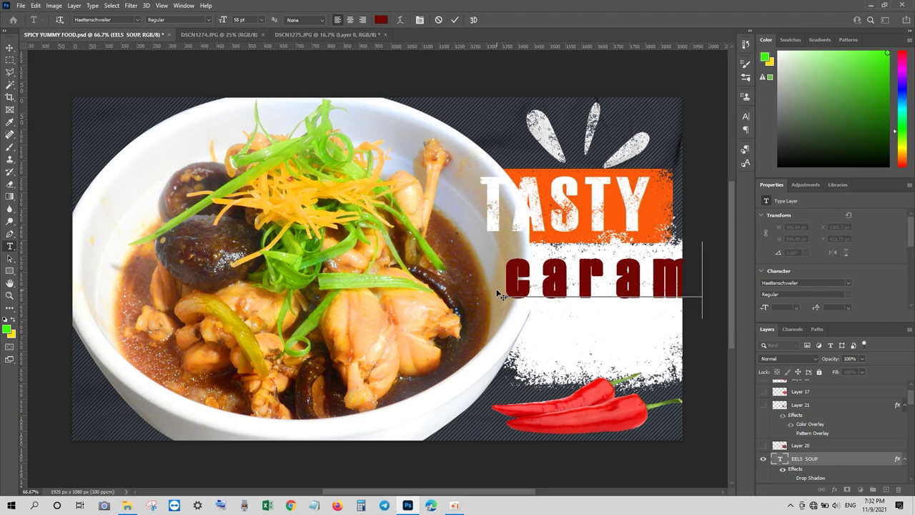
double_click(656, 276)
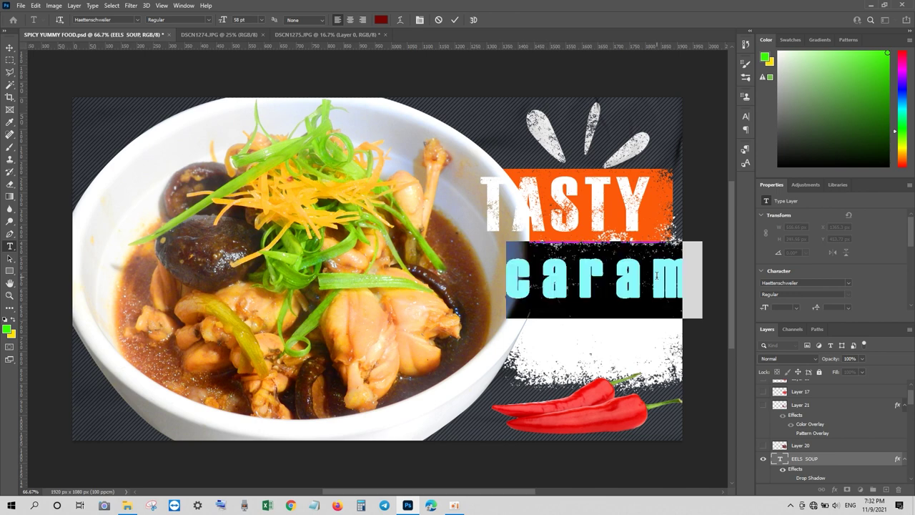
Reduce the Caram text to 32 pt and bring up the font family list
drag(223, 21, 211, 27)
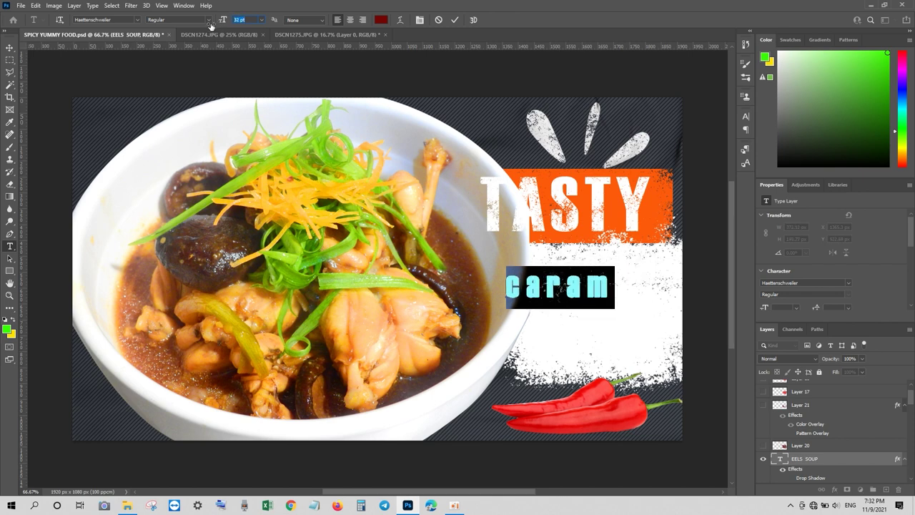
click(139, 20)
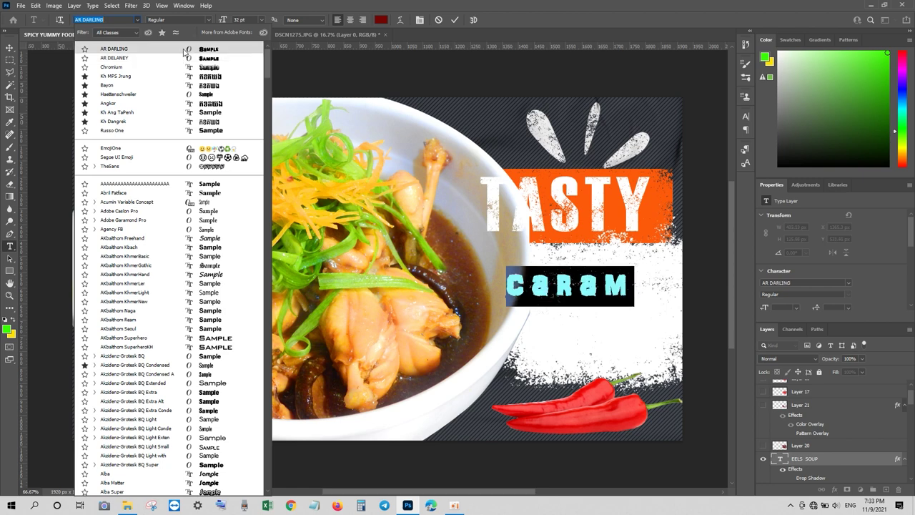
Apply AR DARLING to caram, then reopen the text and tighten its tracking from 180 to 20
click(184, 49)
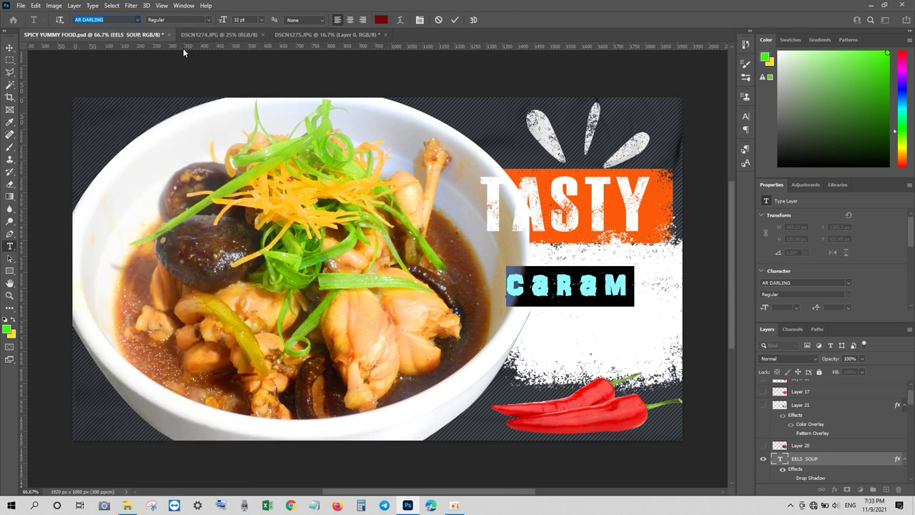
click(10, 47)
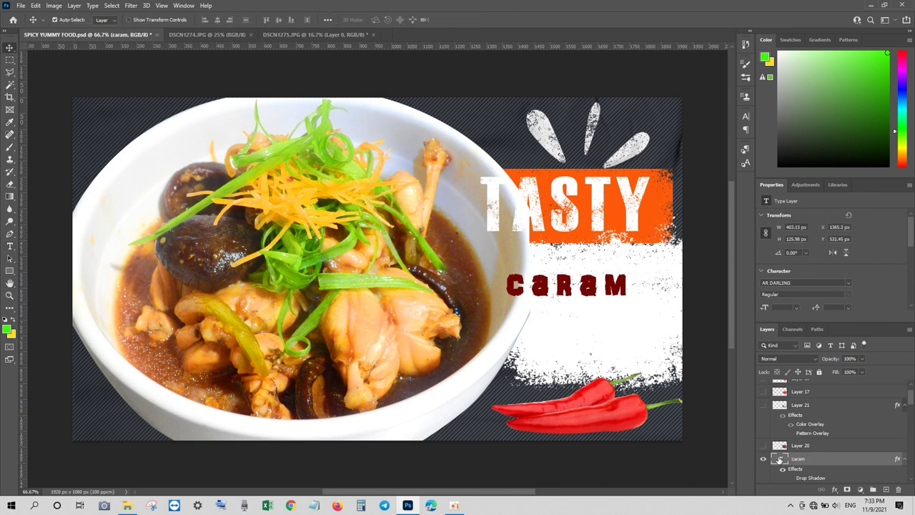
double_click(779, 459)
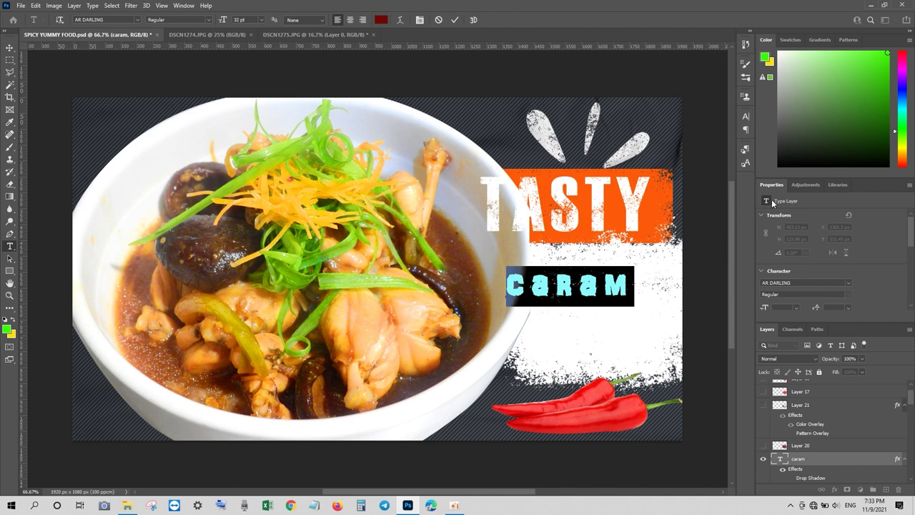
click(746, 115)
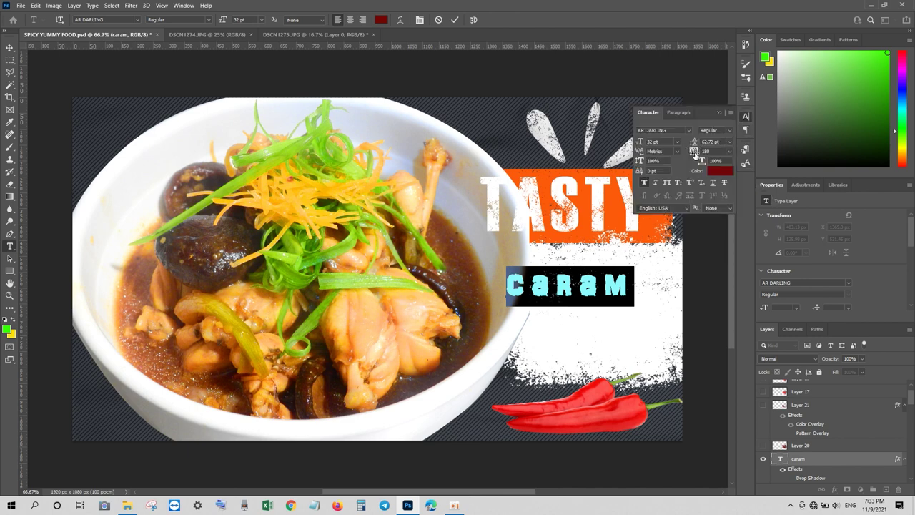
drag(694, 153, 692, 156)
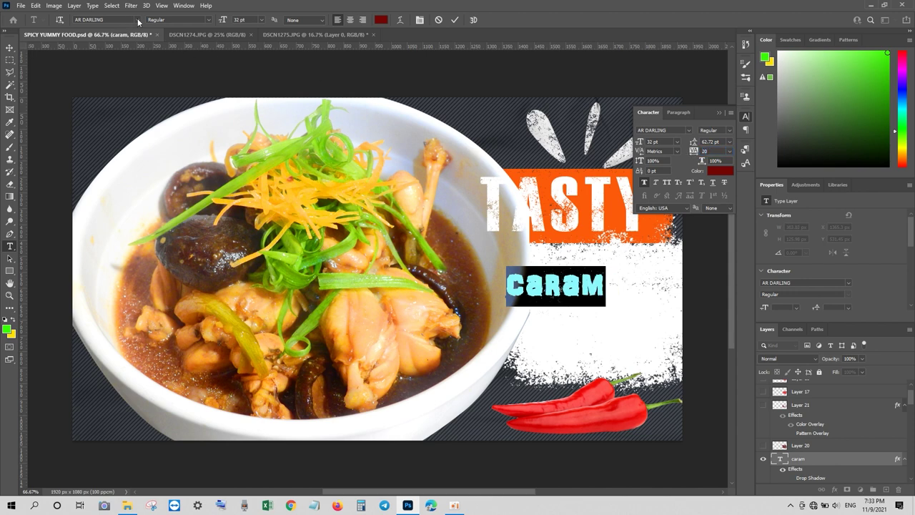
Change the caram text's font family to Haettenschweiler
click(138, 23)
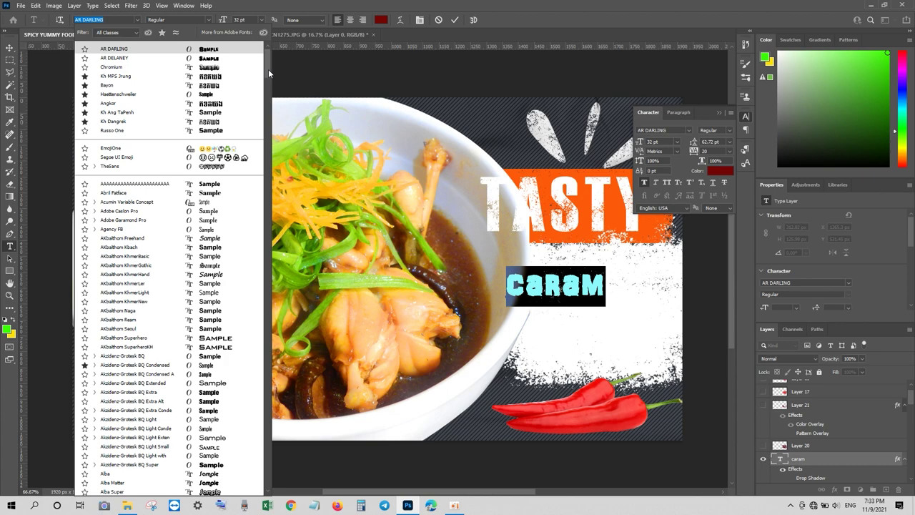
drag(268, 68, 267, 143)
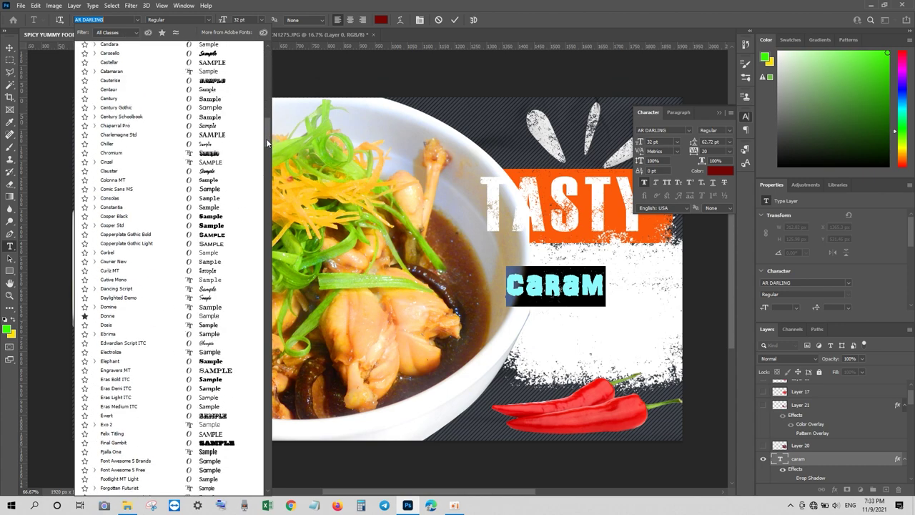
drag(267, 143, 266, 146)
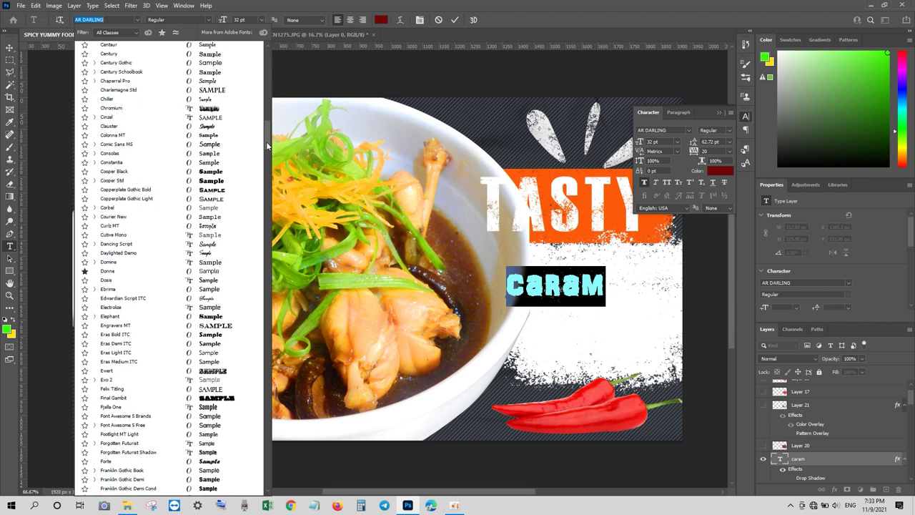
drag(267, 146, 270, 186)
scroll(270, 186, down, 1)
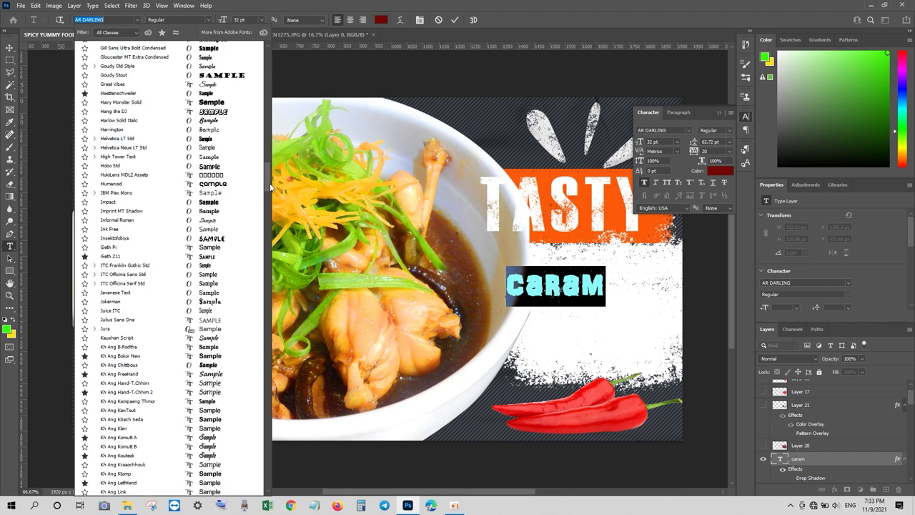
drag(270, 186, 277, 71)
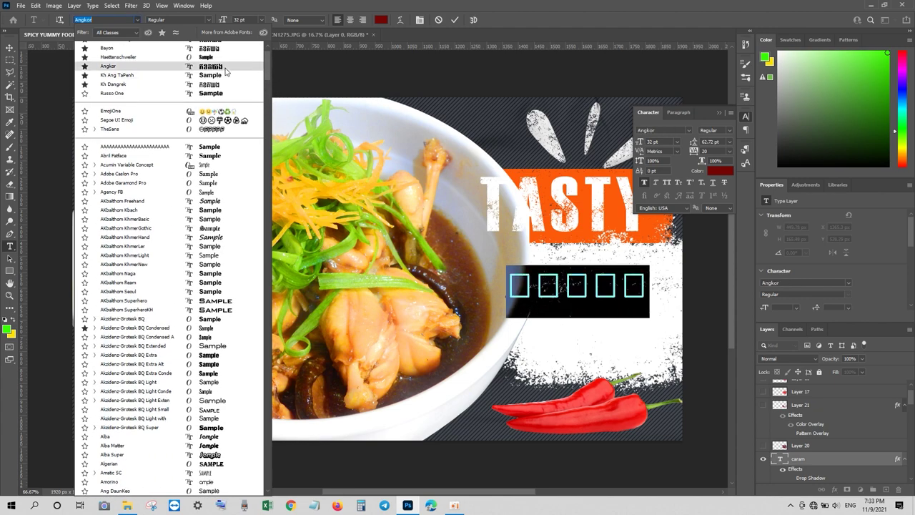
click(209, 56)
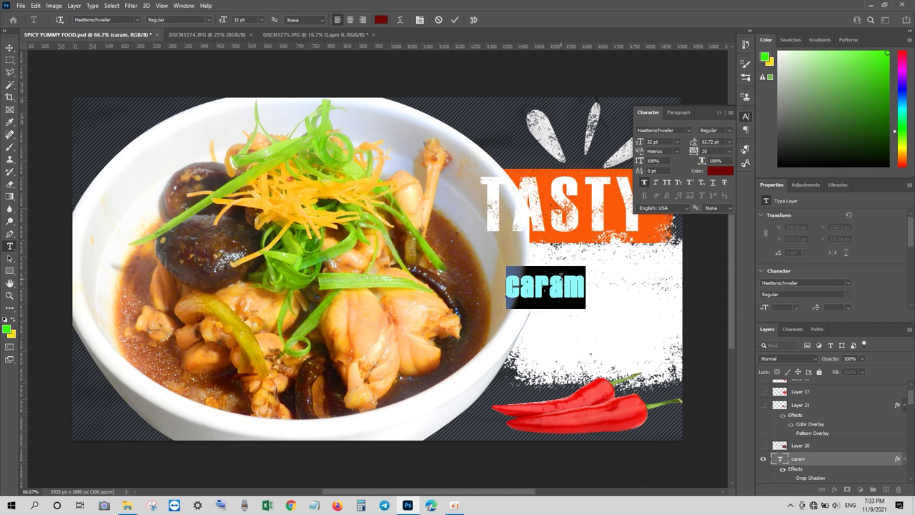
Set text anti-aliasing to Smooth and select the word caram
click(301, 19)
click(301, 57)
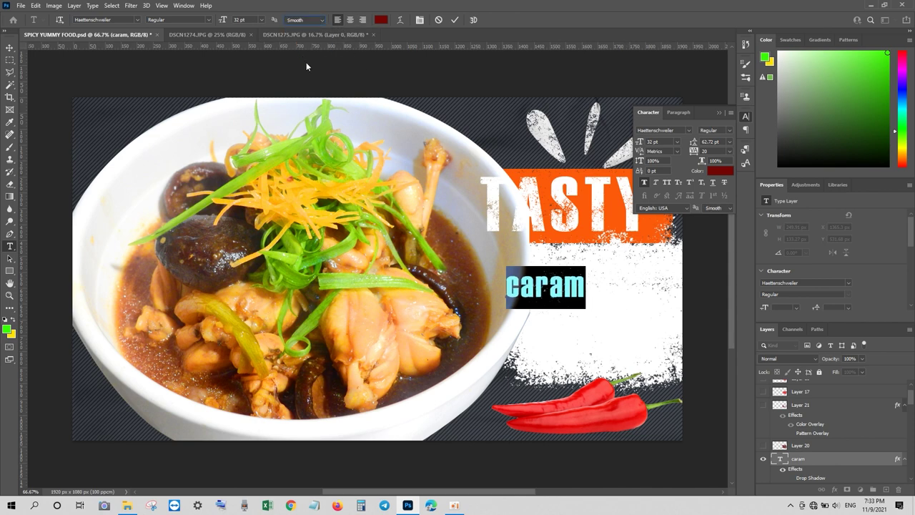
click(585, 286)
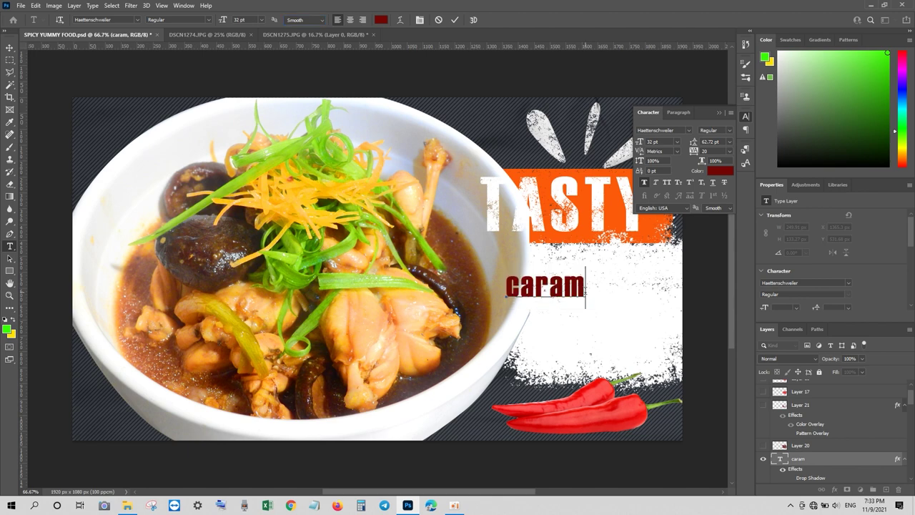
drag(585, 291, 515, 291)
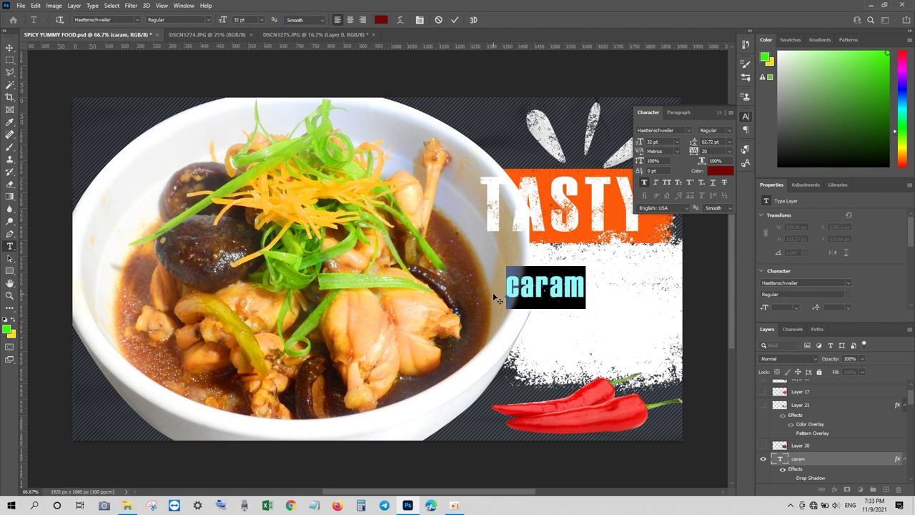
Replace it with CARAMELIZED, with FROG on a new line below
text(CA)
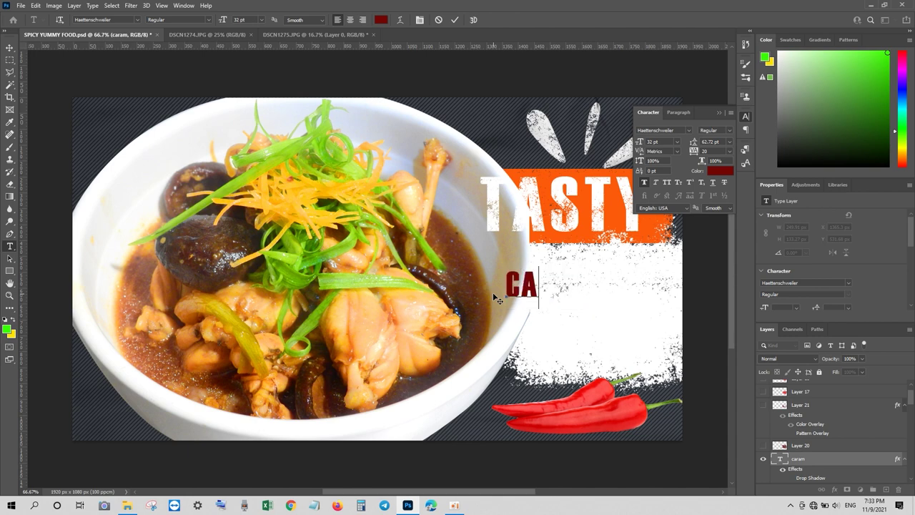
text(RAMELI)
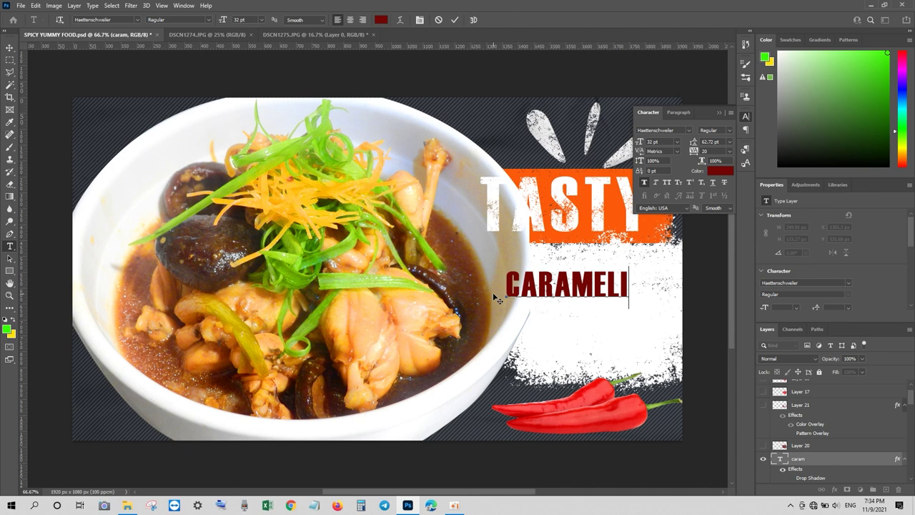
text(ZED)
key(Return)
text(FROG)
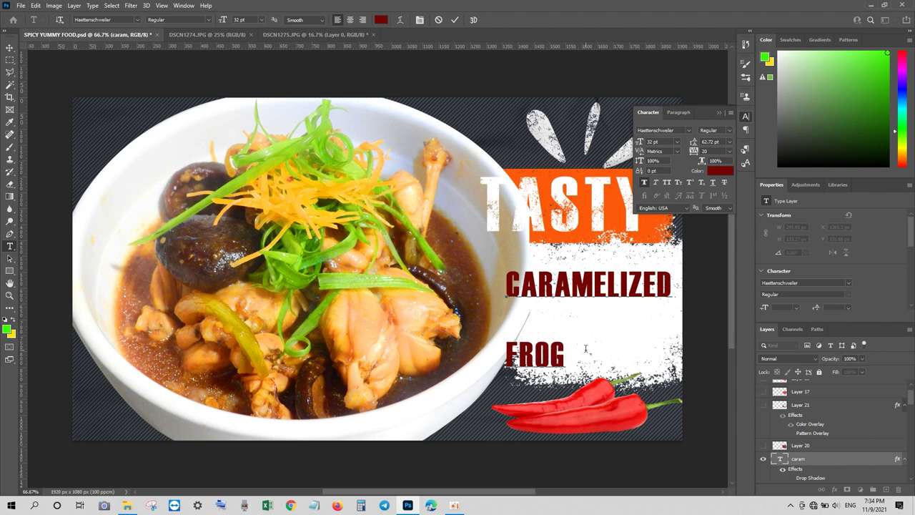
drag(567, 353, 505, 353)
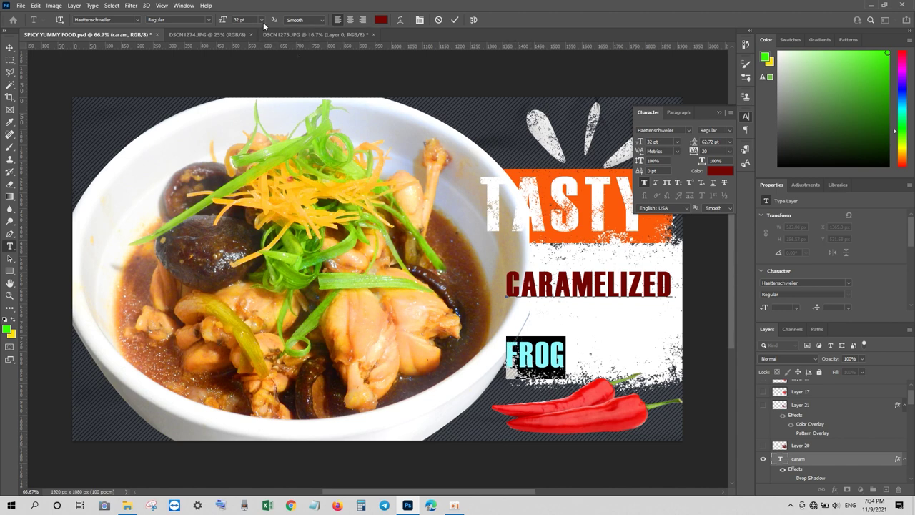
Set FROG to 80 pt with 120 tracking and commit the text edit
drag(223, 22, 249, 21)
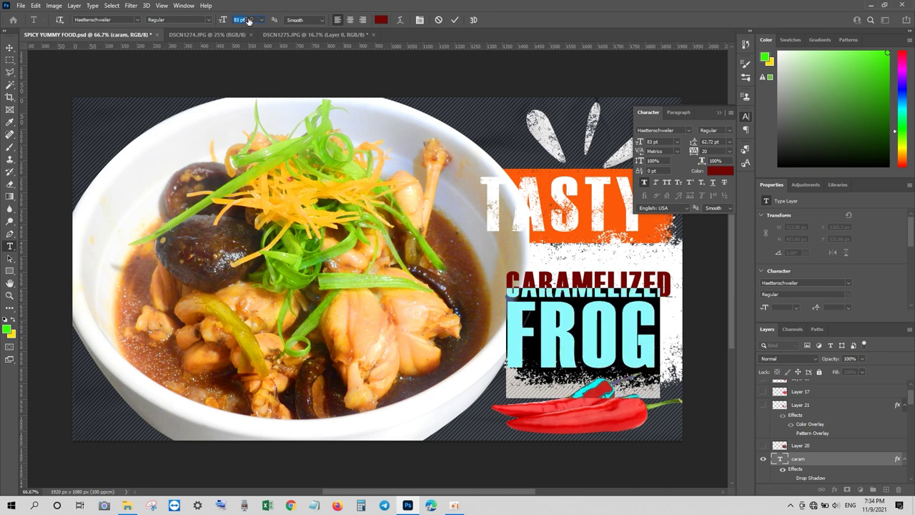
text(80)
drag(248, 20, 241, 21)
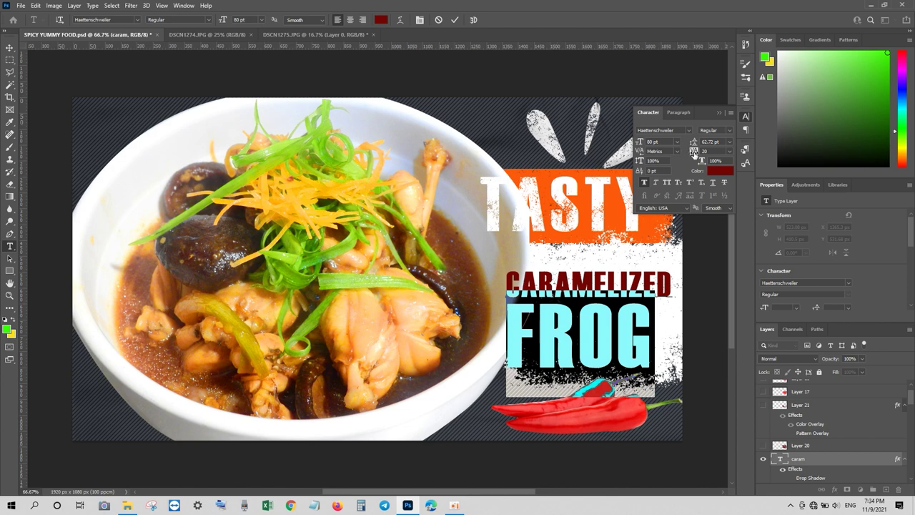
drag(694, 154, 697, 155)
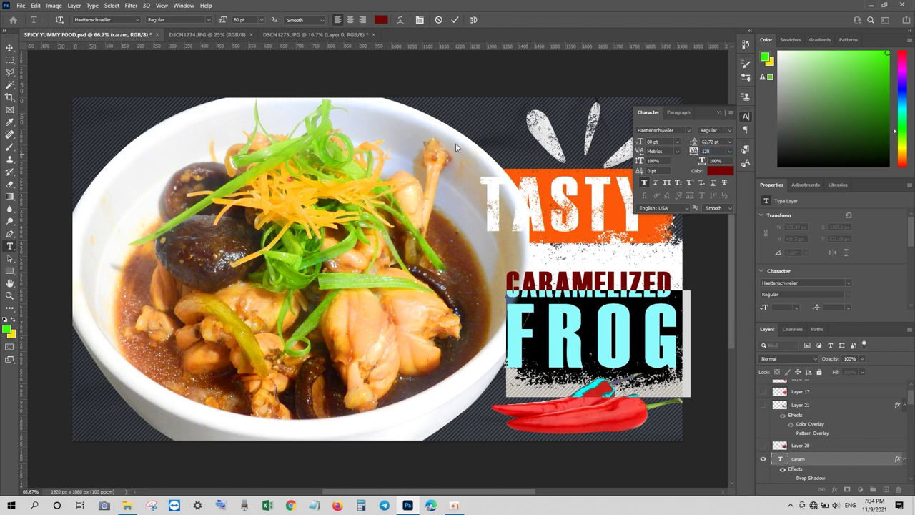
click(11, 48)
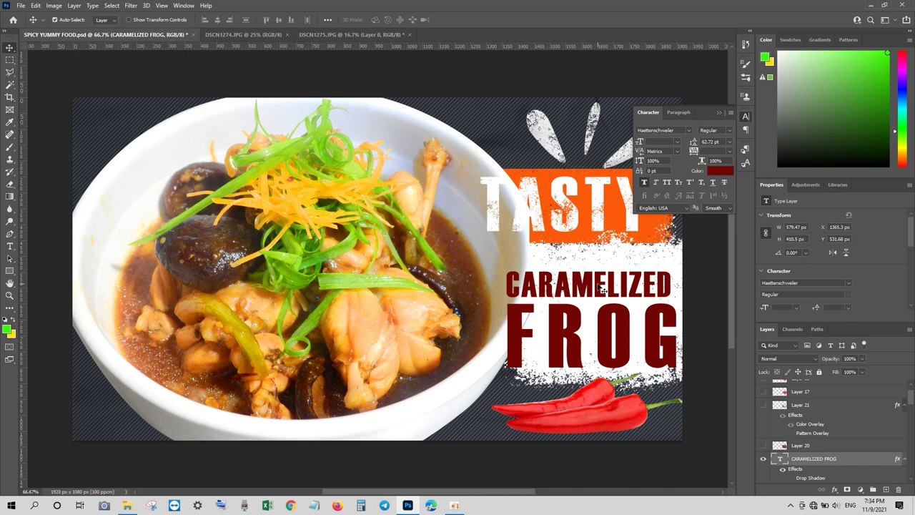
Nudge the title up and widen CARAMELIZED's tracking to 60
drag(600, 287, 602, 273)
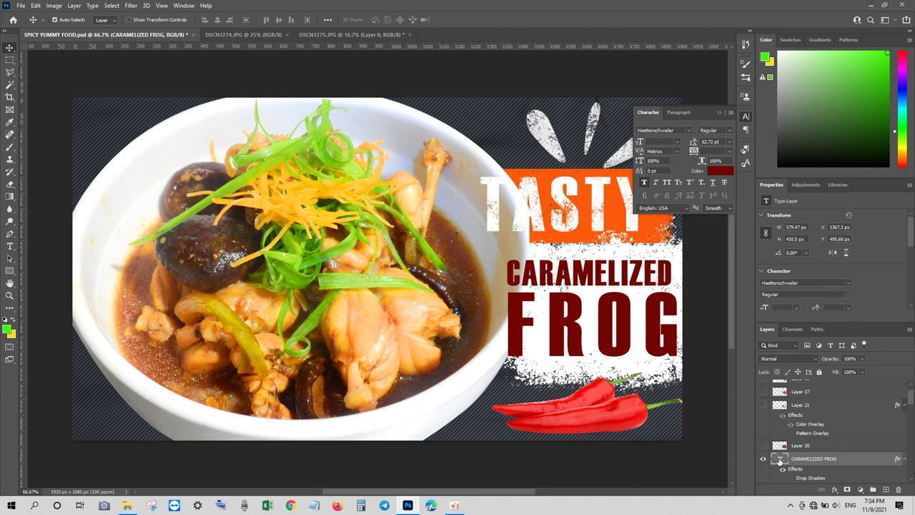
double_click(780, 461)
drag(674, 269, 508, 265)
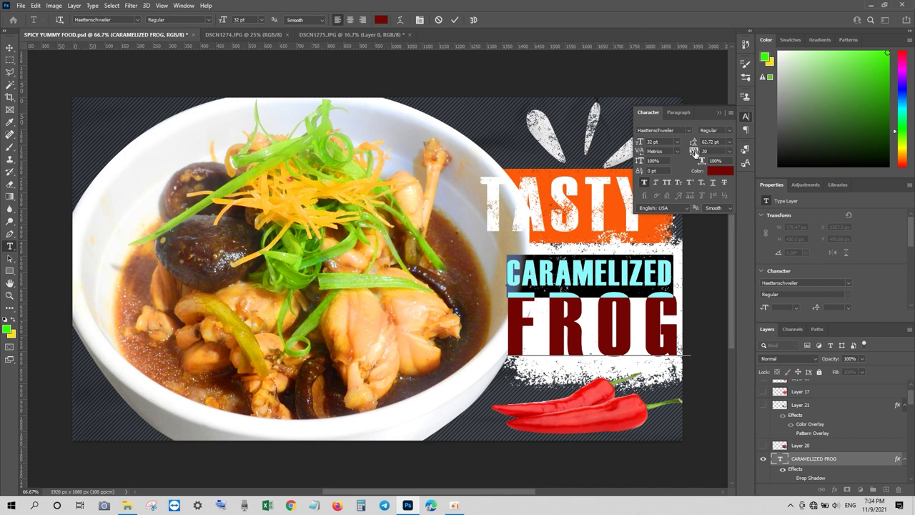
drag(694, 153, 697, 155)
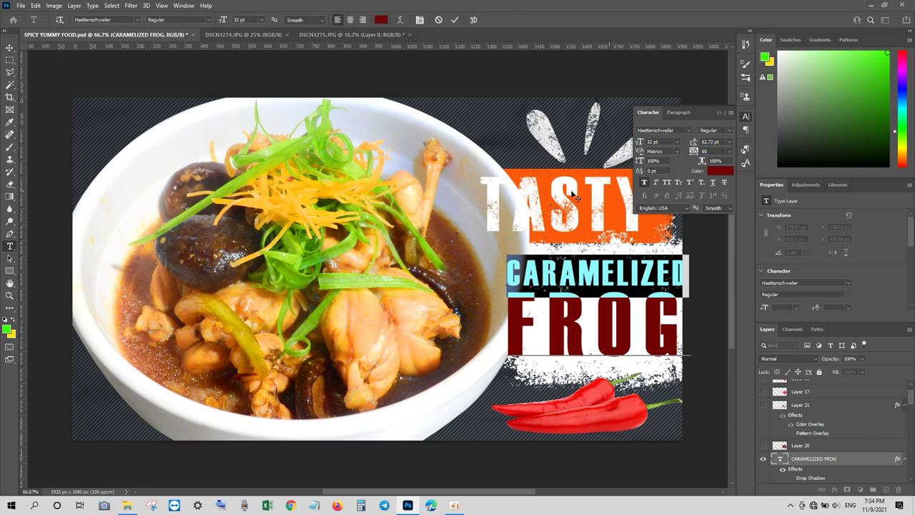
click(15, 49)
Shift the title slightly left, close the Character panel, and add a new empty layer
click(10, 48)
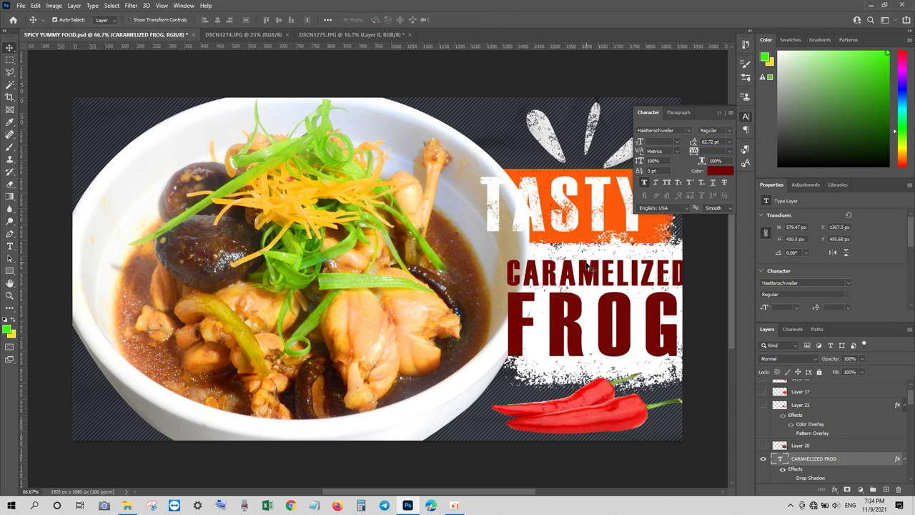
drag(594, 270, 587, 270)
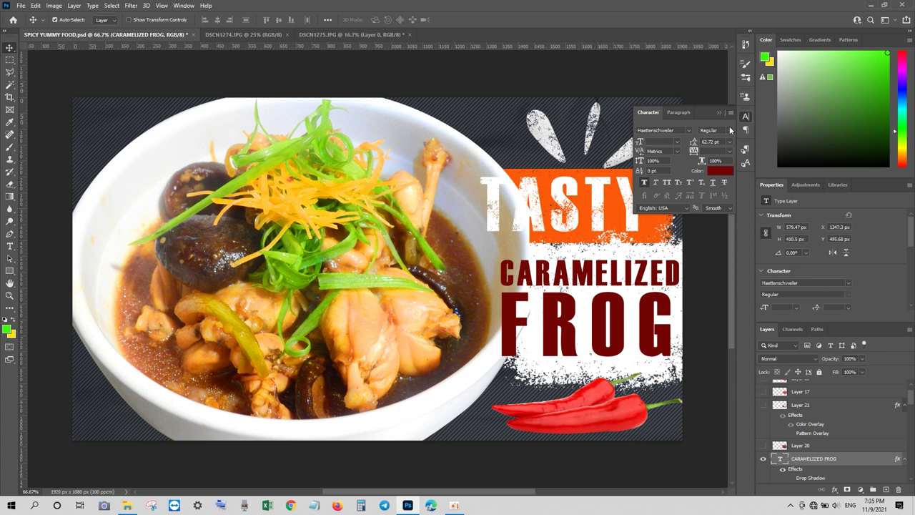
click(719, 113)
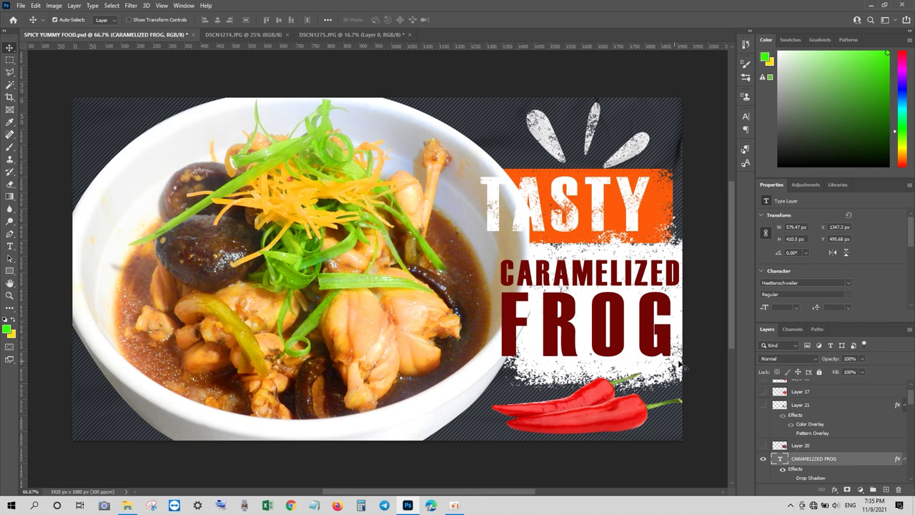
click(886, 489)
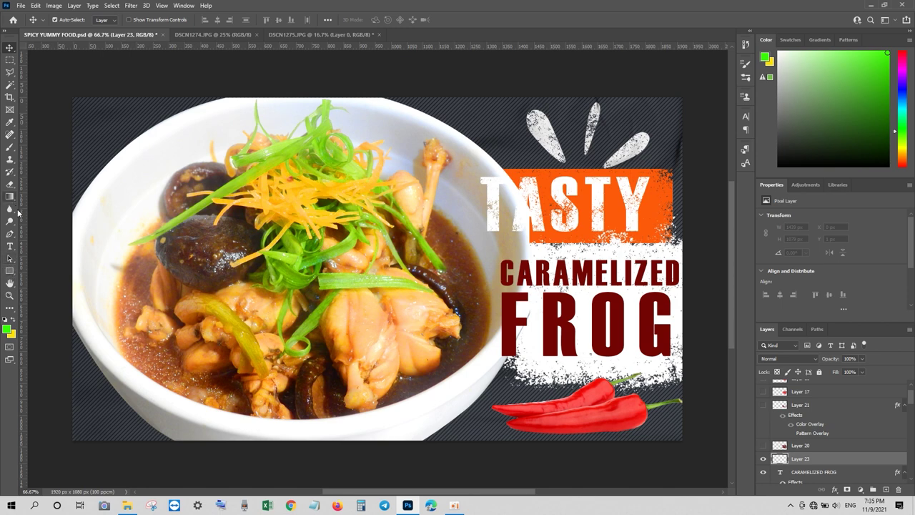
Sample the dark red of the FROG text as the foreground colour
click(9, 331)
click(551, 307)
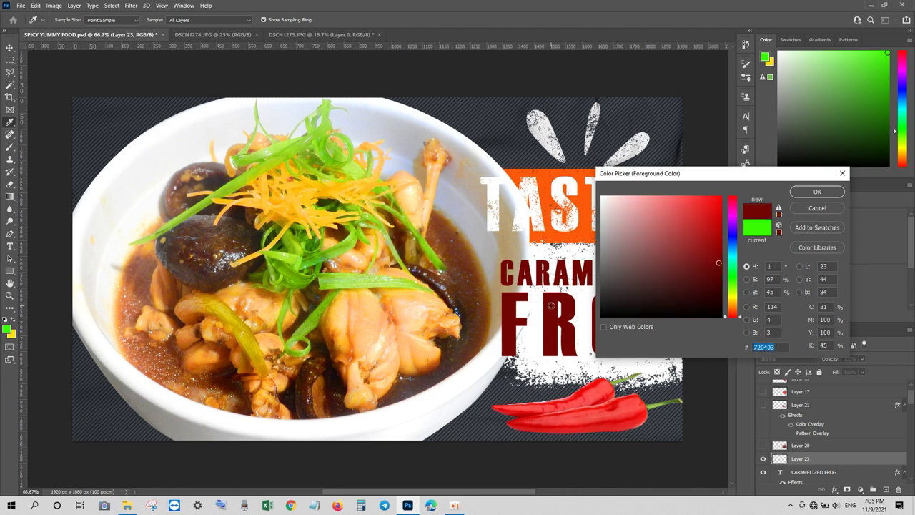
click(838, 192)
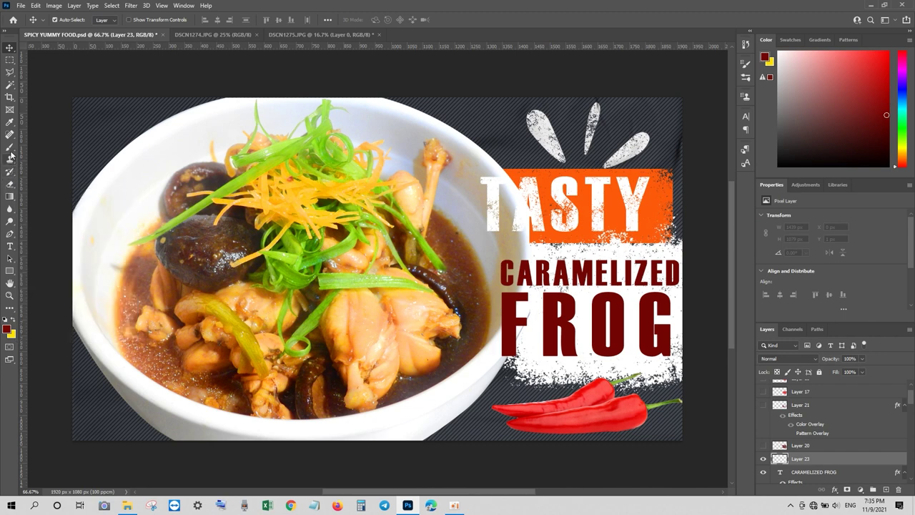
Switch to the KYLE Bonus Chunky Charcoal brush at 112 px and paint over the C of CARAMELIZED
drag(10, 146, 48, 149)
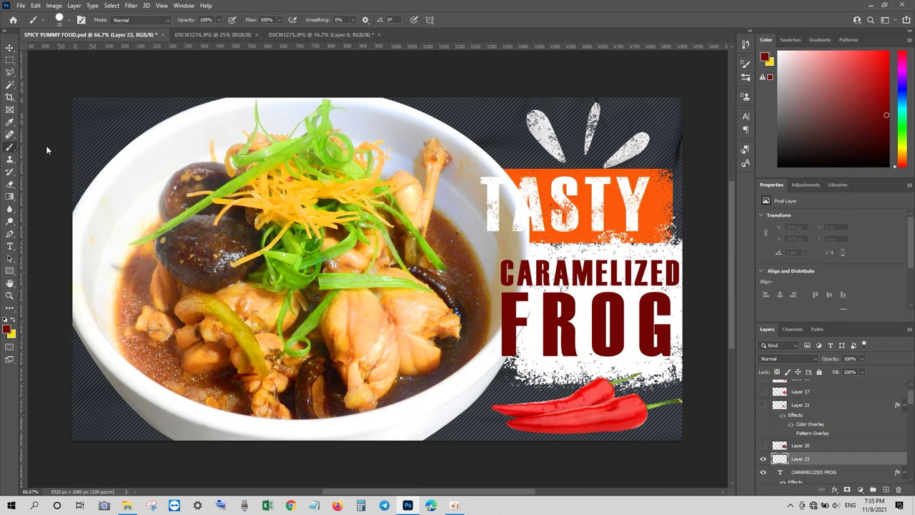
click(43, 24)
click(44, 24)
click(67, 22)
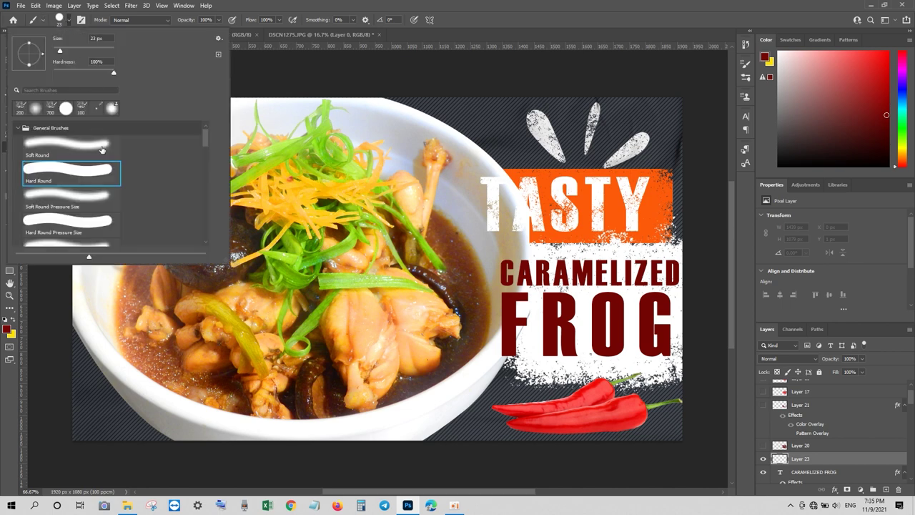
drag(205, 140, 201, 179)
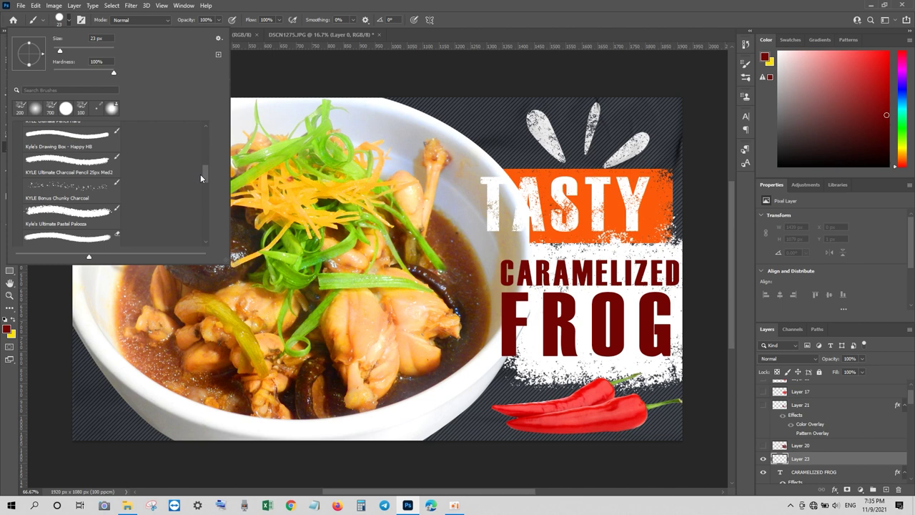
drag(201, 178, 198, 201)
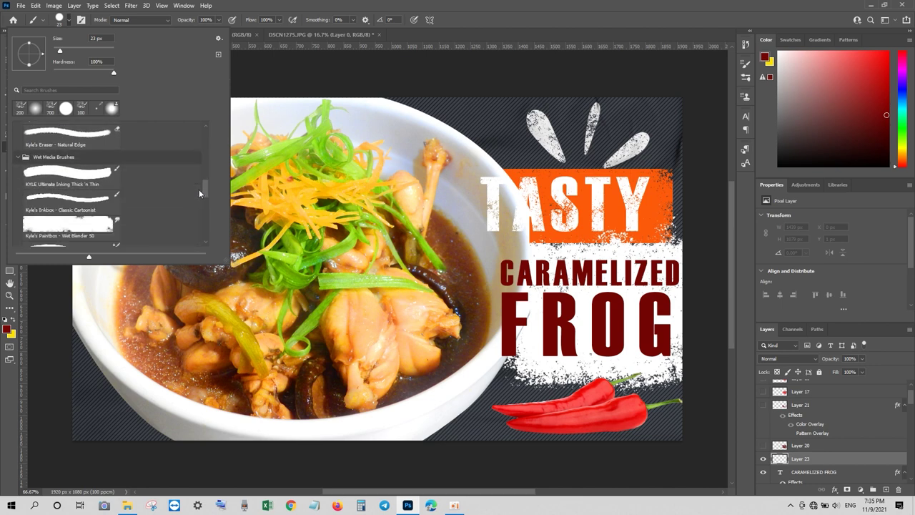
mouse_move(199, 202)
mouse_down()
mouse_move(197, 239)
mouse_move(207, 141)
mouse_up()
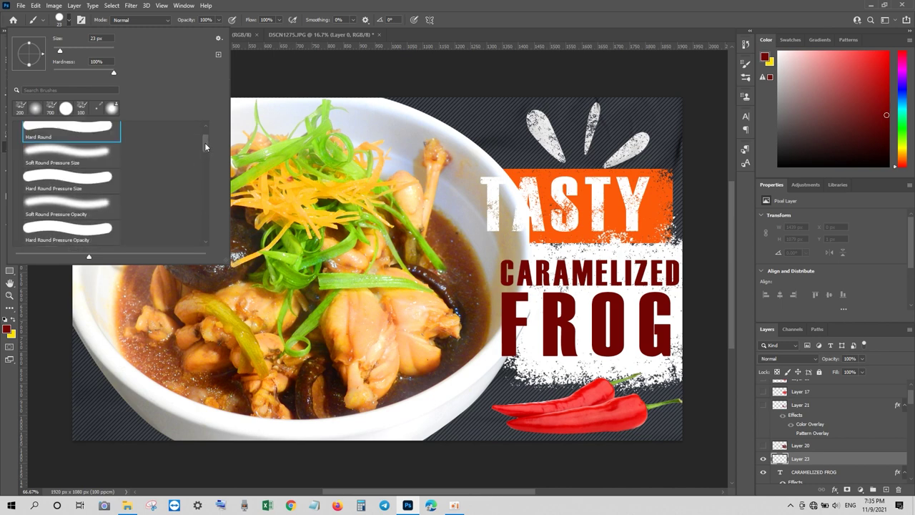
drag(207, 141, 202, 177)
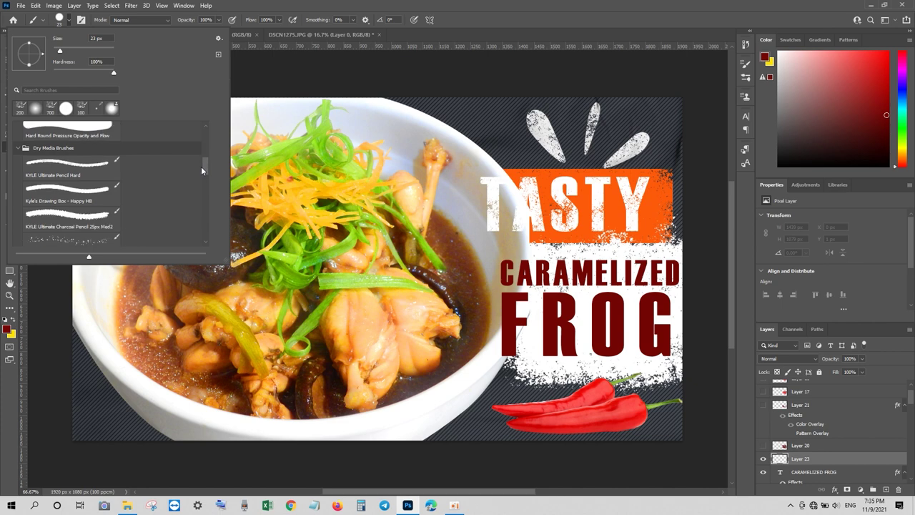
scroll(201, 177, down, 1)
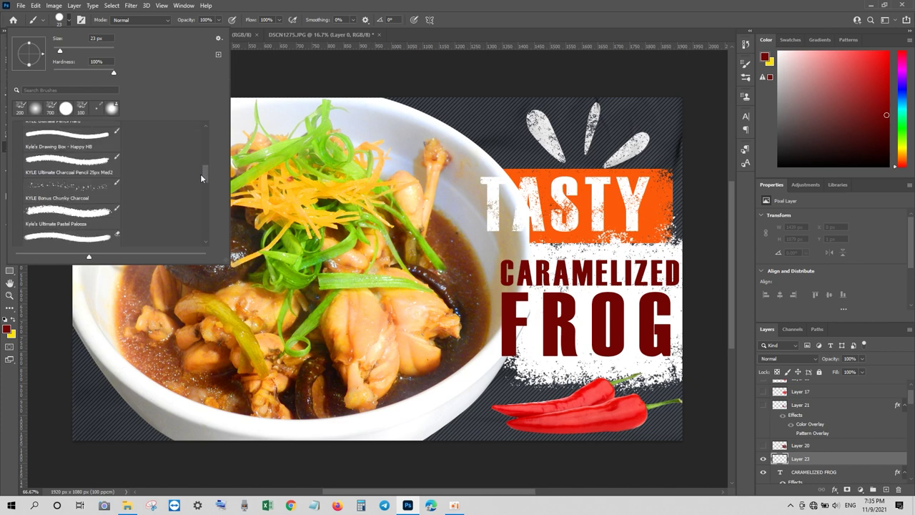
drag(201, 178, 202, 203)
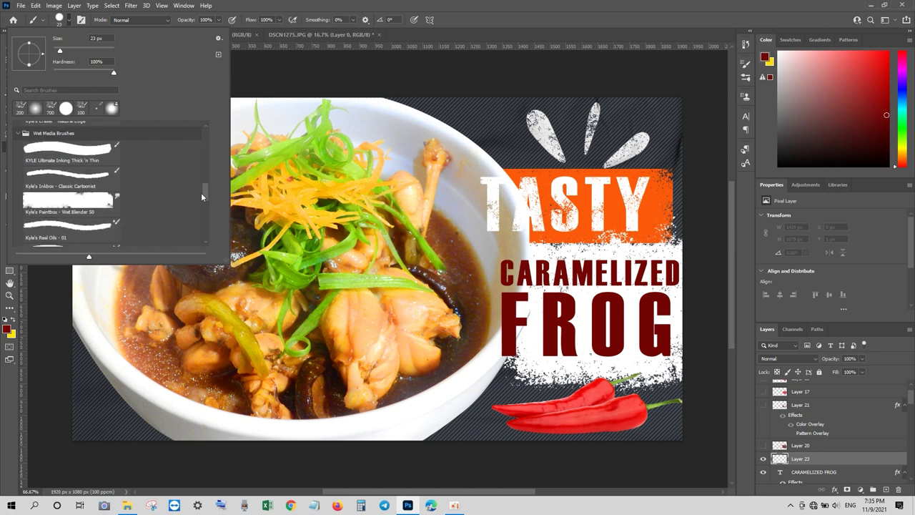
mouse_move(202, 203)
mouse_down()
mouse_move(212, 156)
mouse_move(206, 166)
mouse_up()
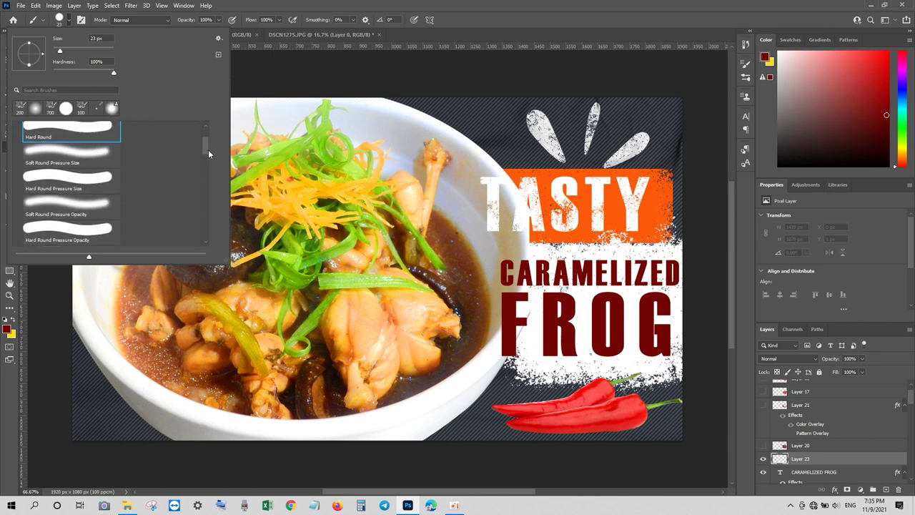
drag(206, 166, 206, 175)
click(90, 189)
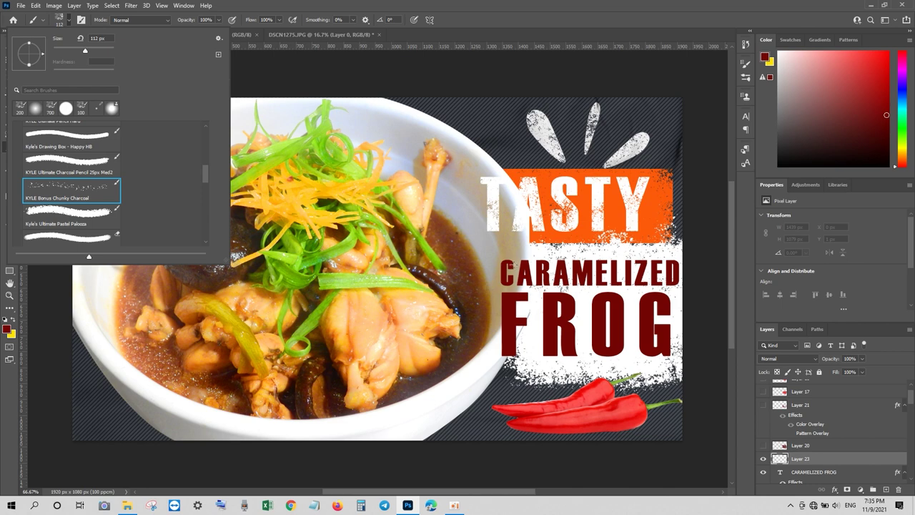
click(504, 269)
mouse_move(512, 271)
mouse_down()
mouse_move(506, 262)
mouse_move(515, 264)
mouse_move(503, 270)
mouse_up()
Paint dark red charcoal strokes across CARAMELIZED and over every letter of FROG
mouse_move(512, 272)
mouse_down()
mouse_move(529, 261)
mouse_move(533, 286)
mouse_move(512, 290)
mouse_move(507, 268)
mouse_move(529, 264)
mouse_move(534, 275)
mouse_move(547, 266)
mouse_move(558, 286)
mouse_move(563, 269)
mouse_move(579, 289)
mouse_move(565, 265)
mouse_move(575, 256)
mouse_move(598, 268)
mouse_move(607, 261)
mouse_move(618, 280)
mouse_move(600, 279)
mouse_move(626, 274)
mouse_move(622, 261)
mouse_move(647, 282)
mouse_move(658, 275)
mouse_move(653, 283)
mouse_move(676, 282)
mouse_move(681, 262)
mouse_up()
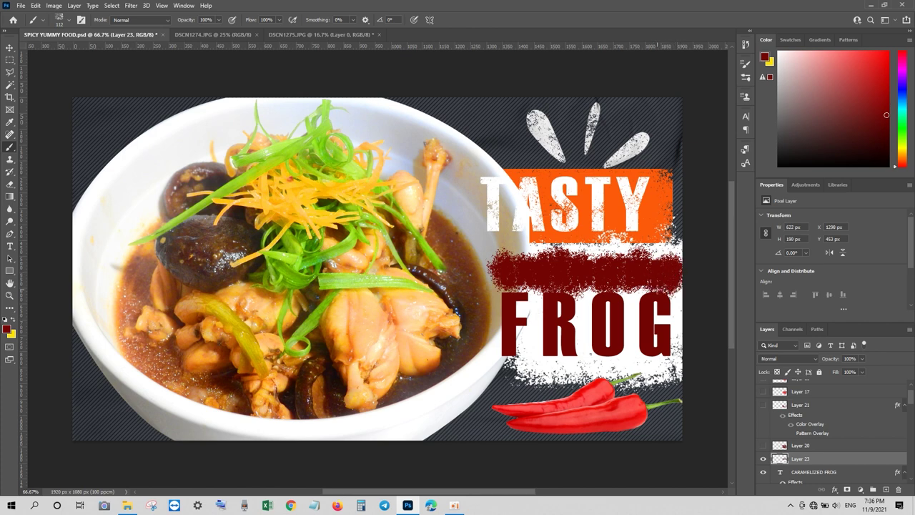
mouse_move(639, 311)
mouse_down()
mouse_move(669, 295)
mouse_move(643, 315)
mouse_move(647, 340)
mouse_move(669, 336)
mouse_move(633, 361)
mouse_move(629, 344)
mouse_move(649, 336)
mouse_move(634, 331)
mouse_move(647, 349)
mouse_move(658, 339)
mouse_move(653, 293)
mouse_move(622, 307)
mouse_move(607, 329)
mouse_move(589, 318)
mouse_move(620, 296)
mouse_move(610, 361)
mouse_move(593, 354)
mouse_up()
mouse_move(623, 290)
mouse_down()
mouse_move(527, 306)
mouse_move(572, 314)
mouse_move(559, 347)
mouse_move(540, 354)
mouse_move(555, 348)
mouse_move(572, 361)
mouse_move(508, 340)
mouse_move(522, 326)
mouse_move(501, 329)
mouse_move(525, 318)
mouse_move(486, 361)
mouse_move(506, 354)
mouse_up()
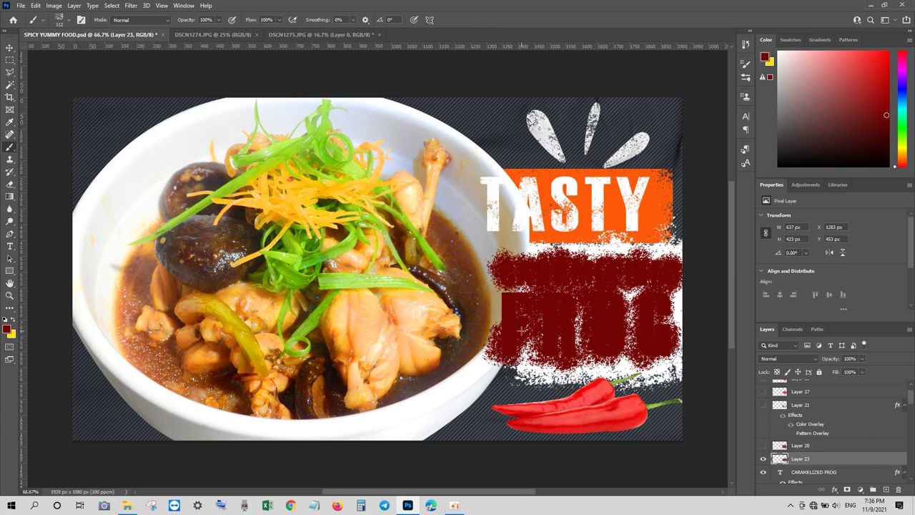
mouse_move(521, 314)
mouse_down()
mouse_move(496, 314)
mouse_move(504, 291)
mouse_up()
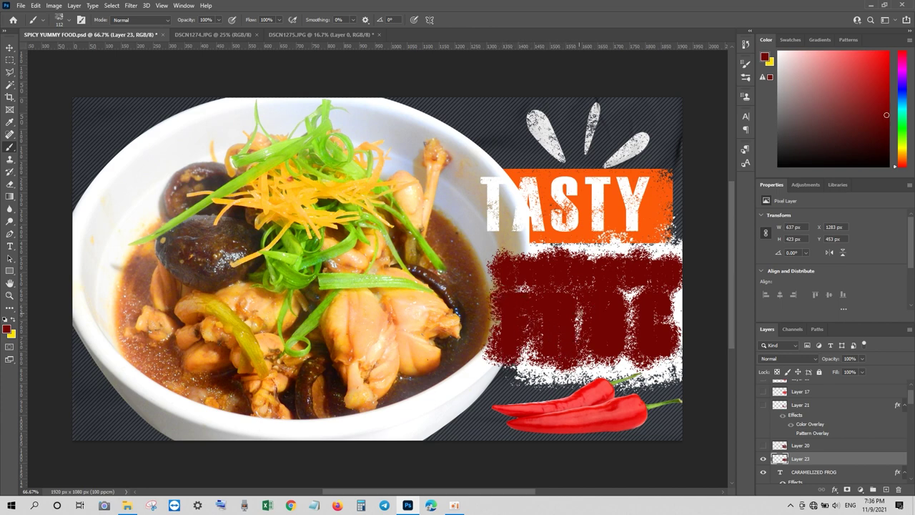
Copy the red strokes inside the text outline to Layer 24, hiding Layer 23 and the original text
click(10, 48)
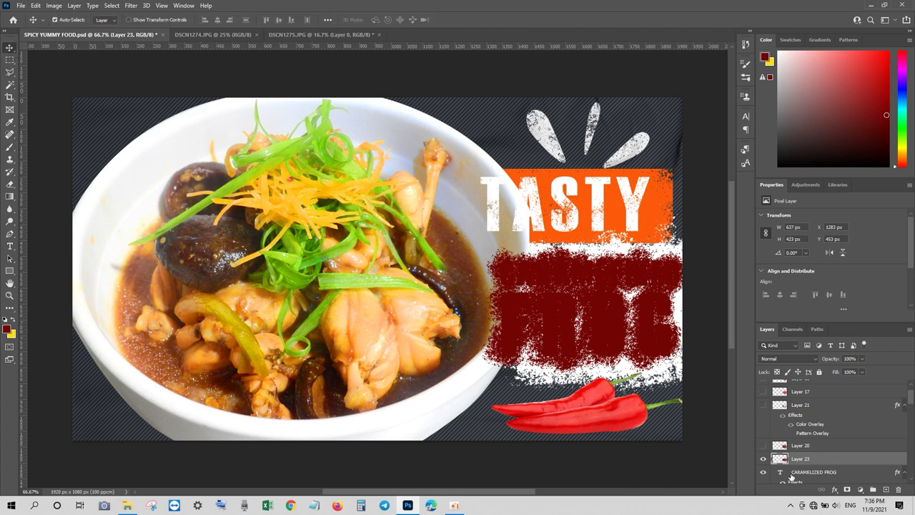
key(ctrl)
ctrl+click(781, 472)
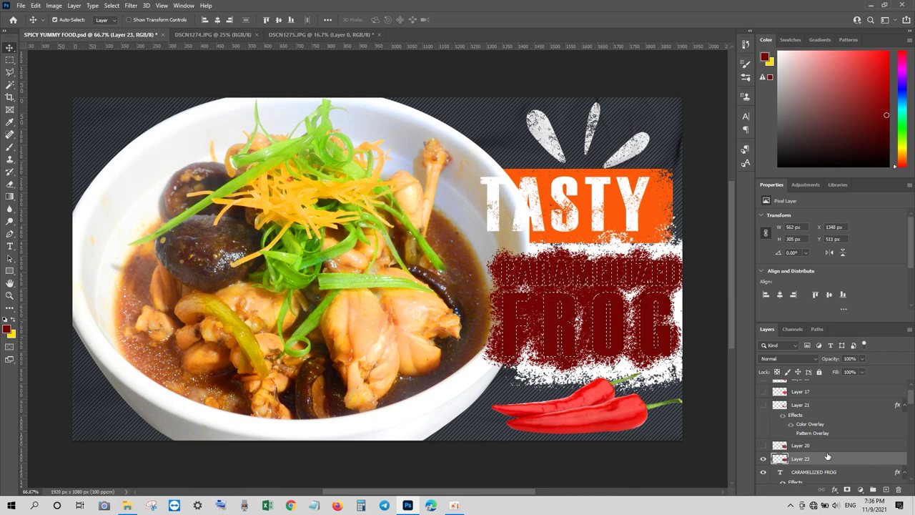
key(ctrl+j)
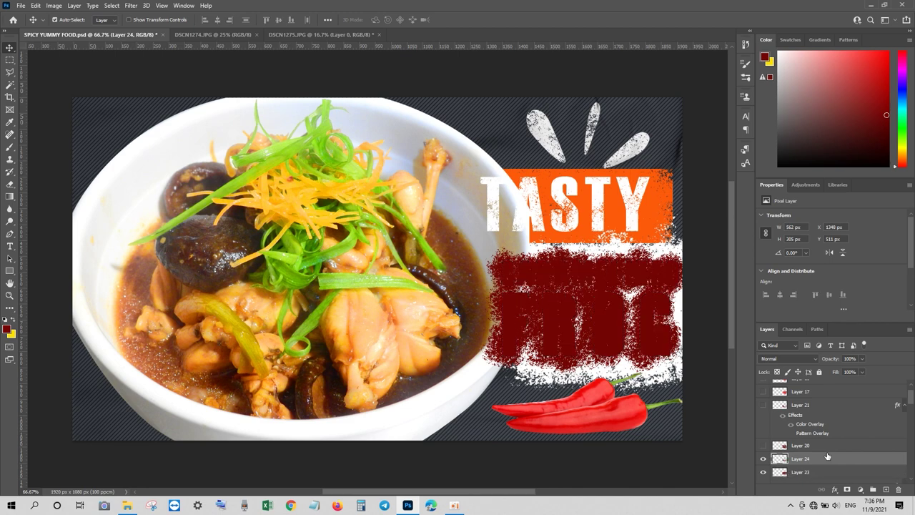
scroll(828, 452, down, 3)
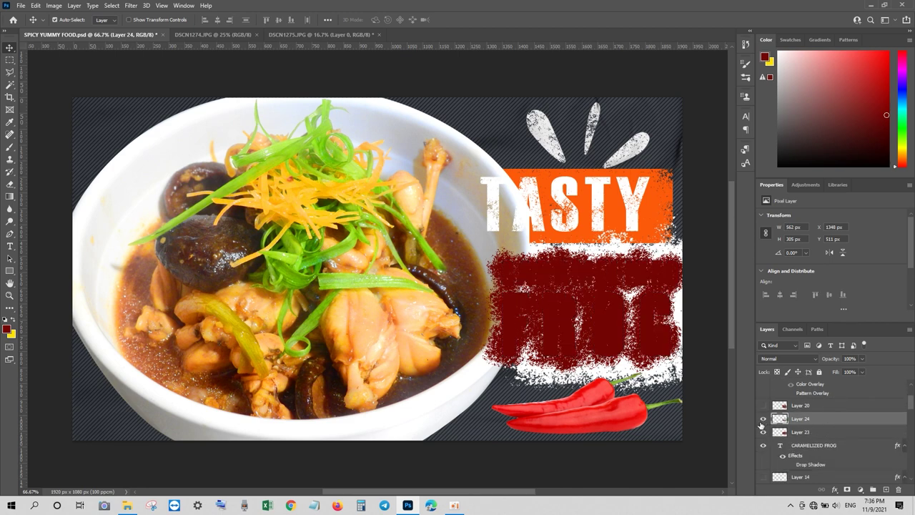
click(763, 432)
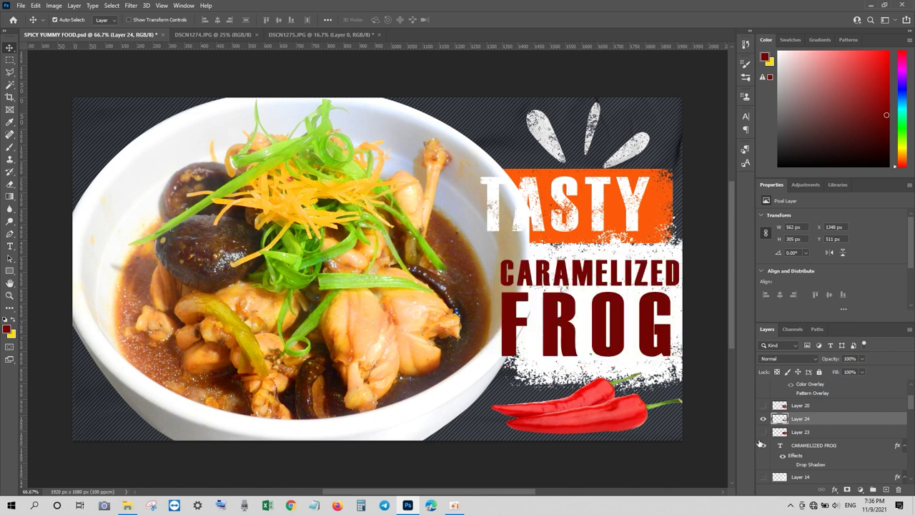
click(762, 446)
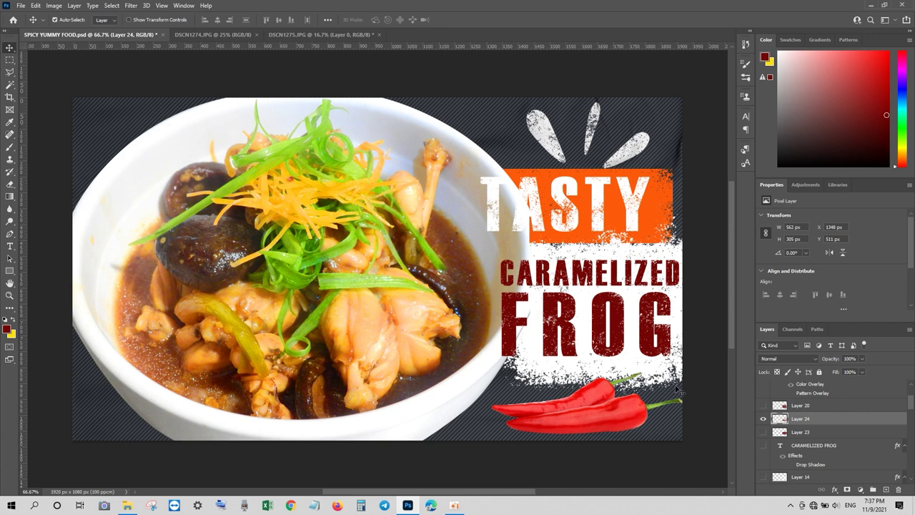
Give Layer 24 a Color Overlay in red #b60202 at 100% opacity
click(834, 490)
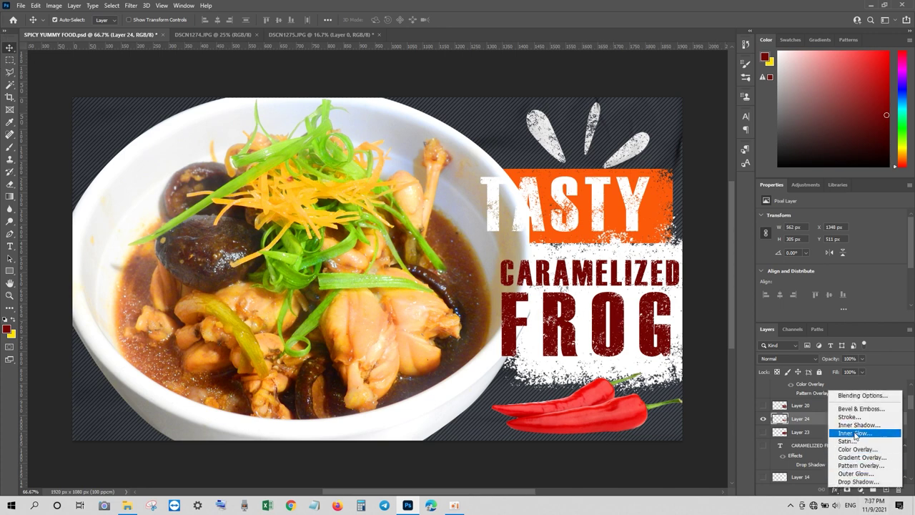
click(855, 449)
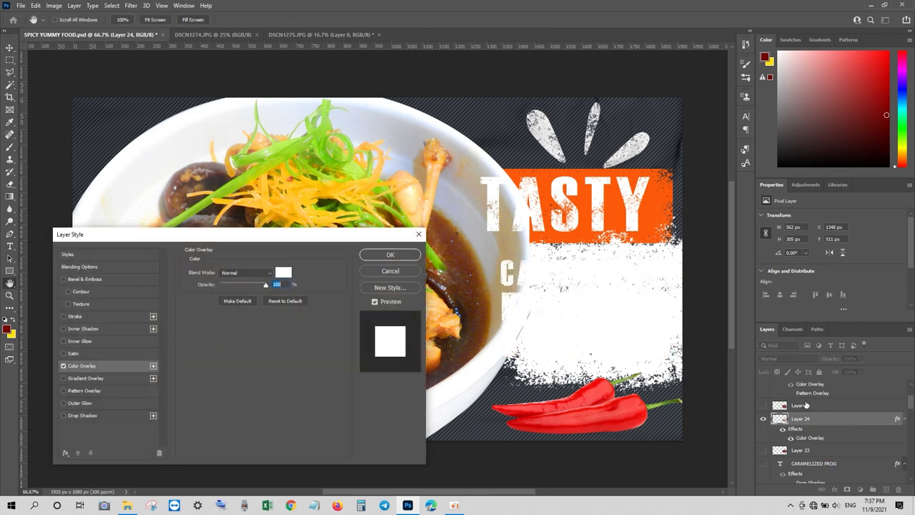
click(285, 275)
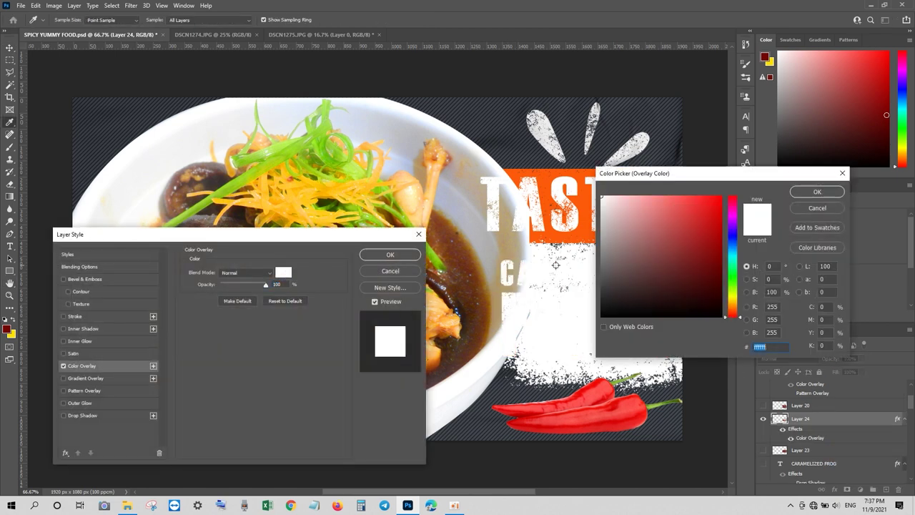
click(722, 261)
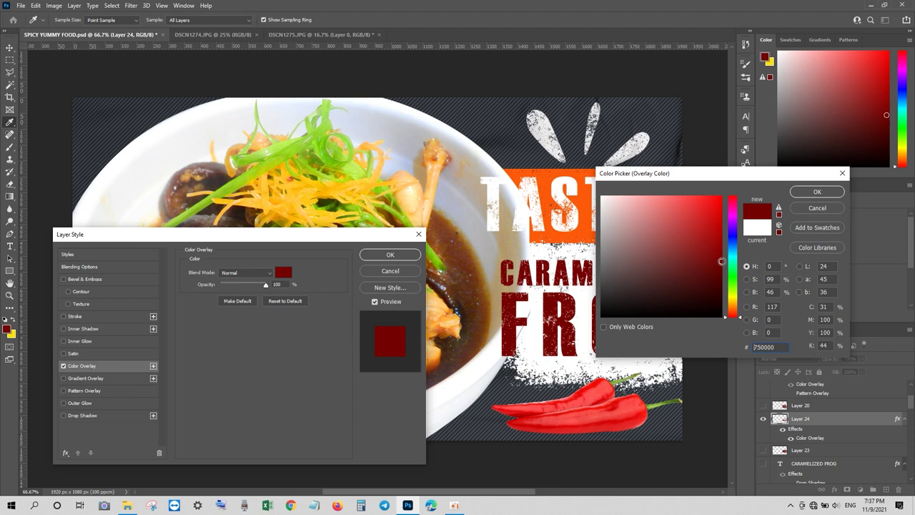
drag(721, 261, 720, 254)
click(720, 241)
click(721, 230)
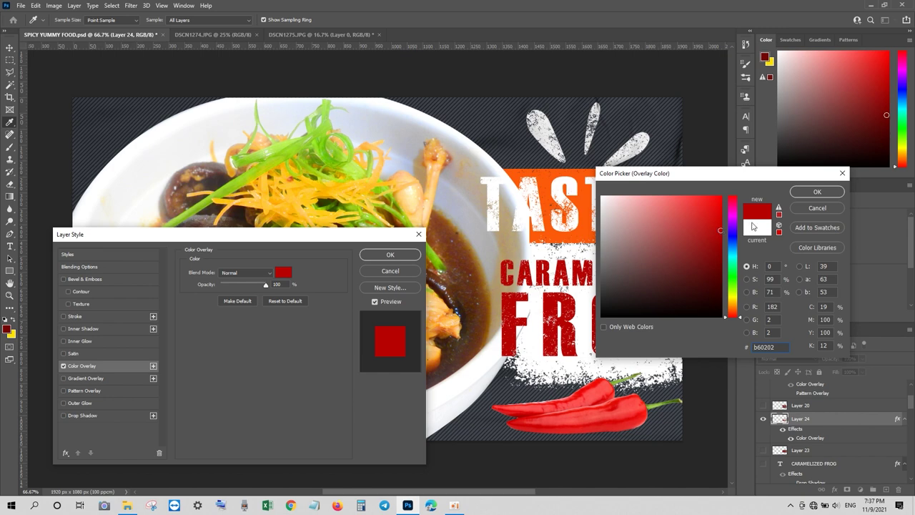
click(814, 195)
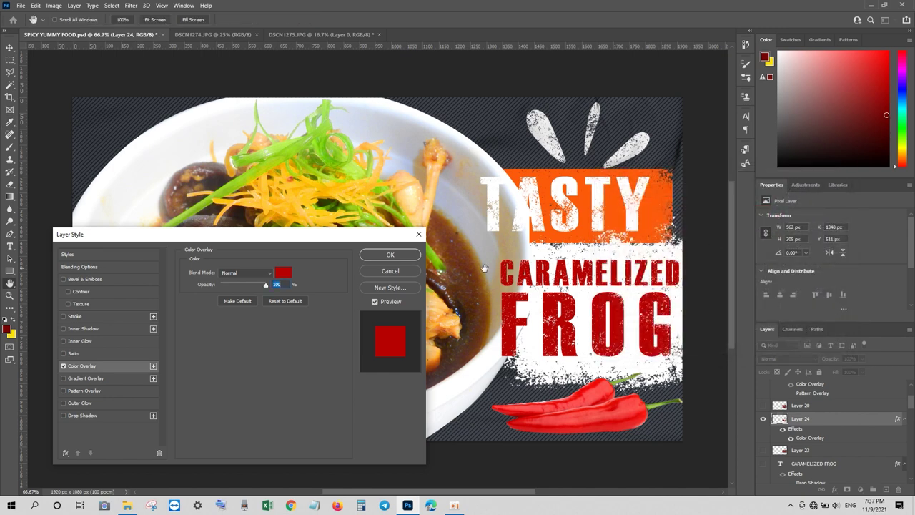
click(390, 255)
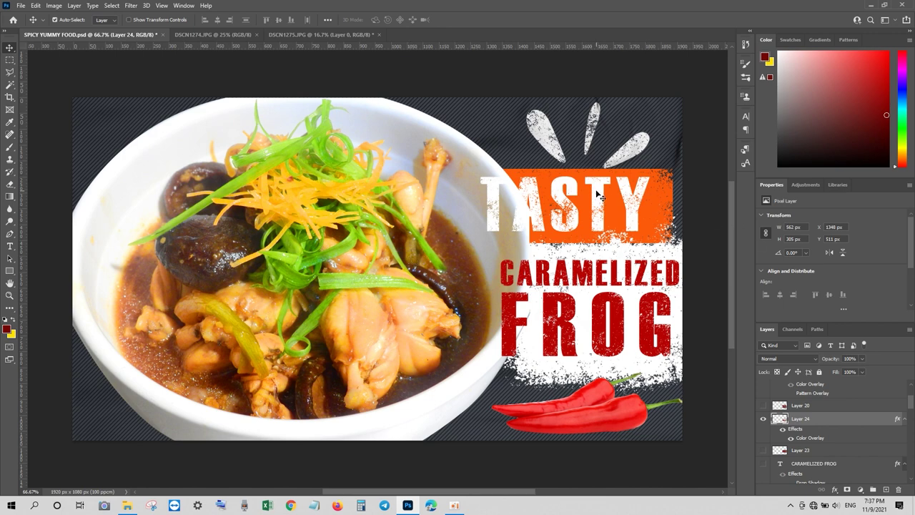
click(598, 195)
Add a Gradient Overlay to Layer 8, redoing it once, and open its Gradient Editor
click(834, 490)
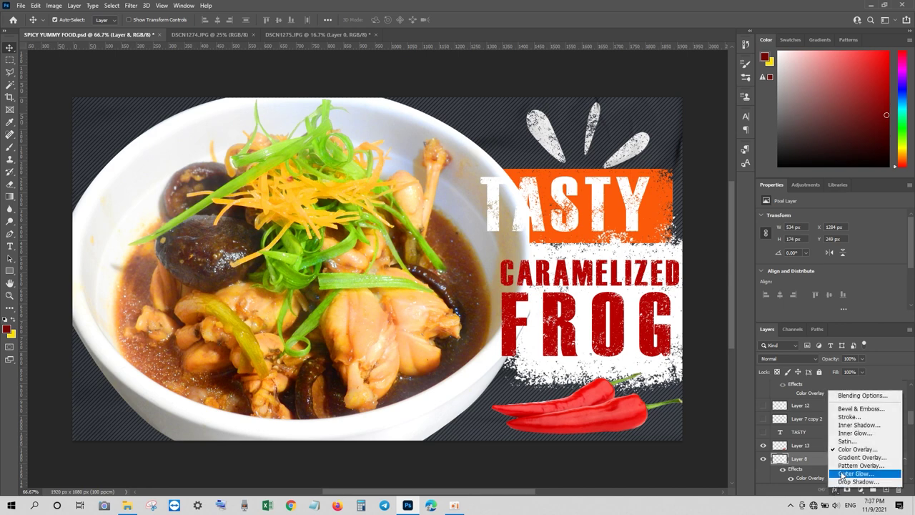
click(863, 458)
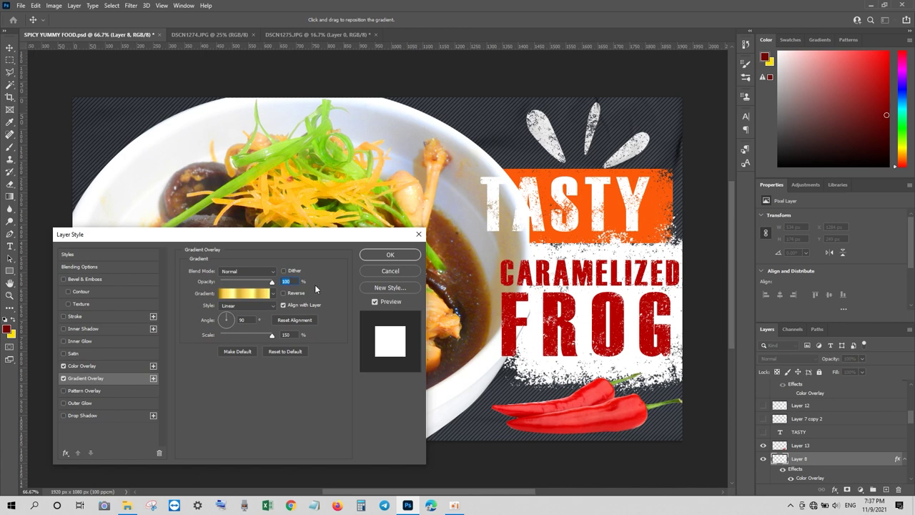
click(380, 272)
scroll(869, 472, down, 2)
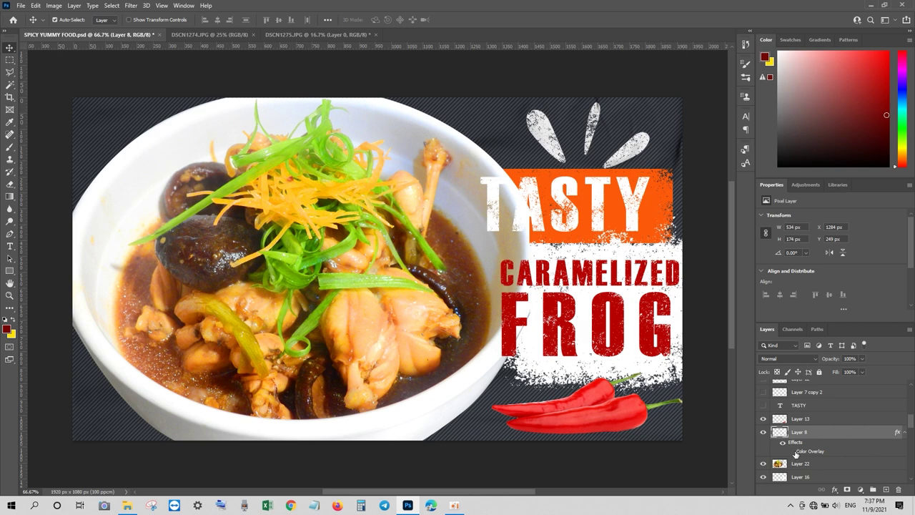
click(837, 490)
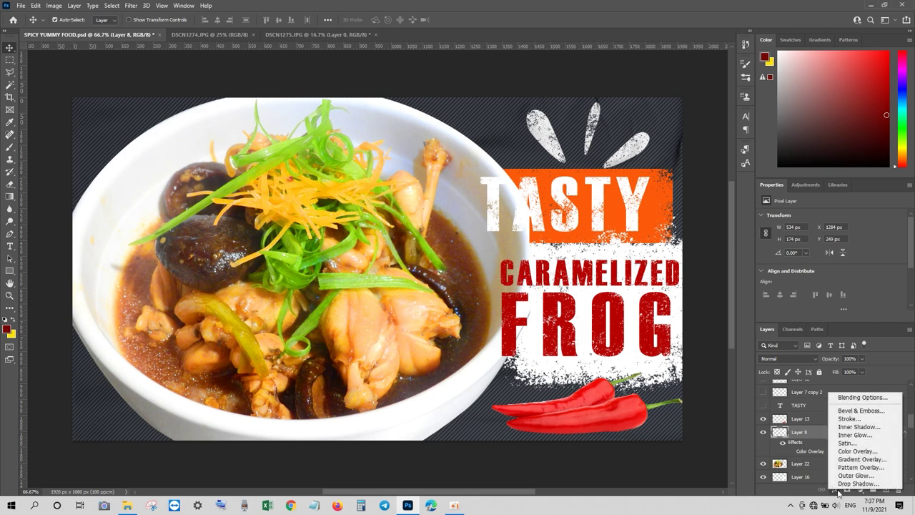
click(855, 459)
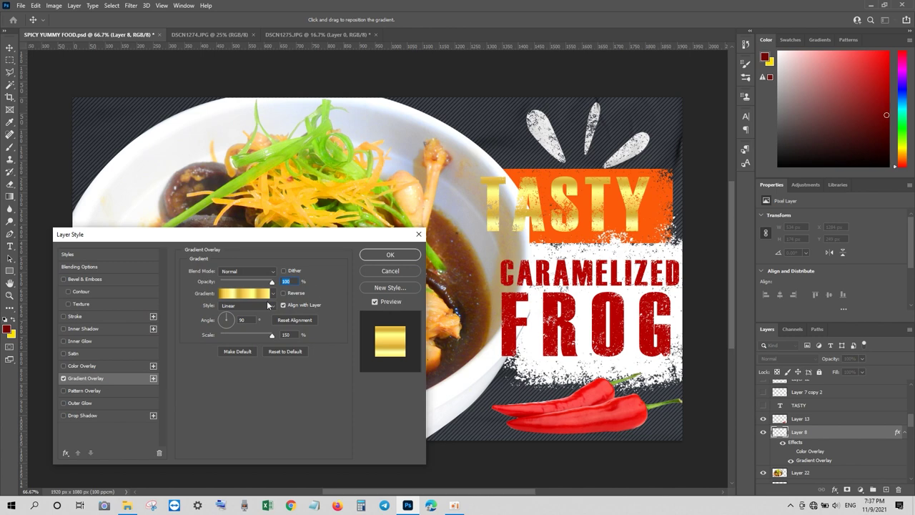
click(252, 294)
scroll(660, 253, down, 1)
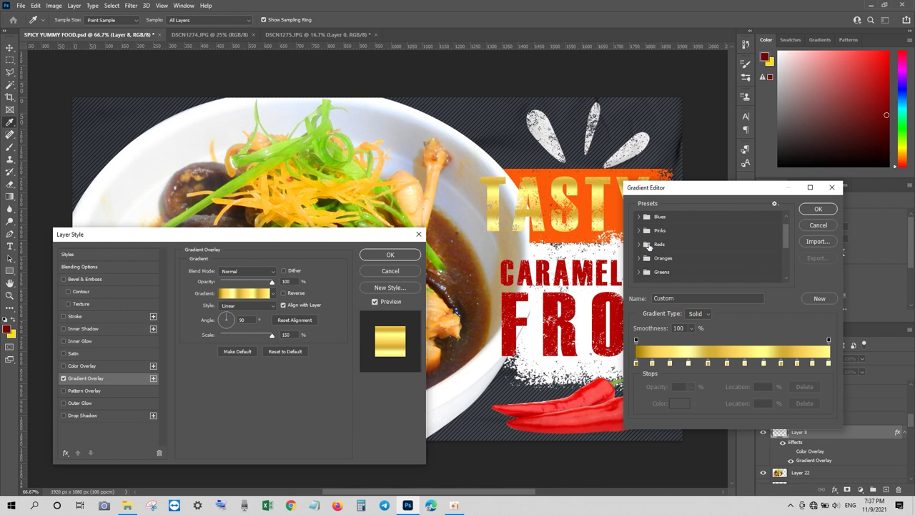
Preview the Reds and Pinks gradient presets on the TASTY lettering
click(639, 243)
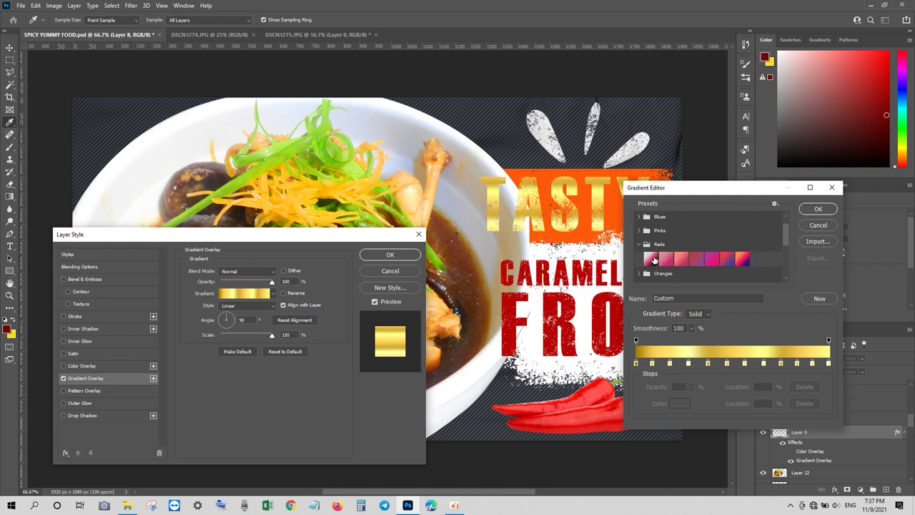
click(656, 258)
click(676, 260)
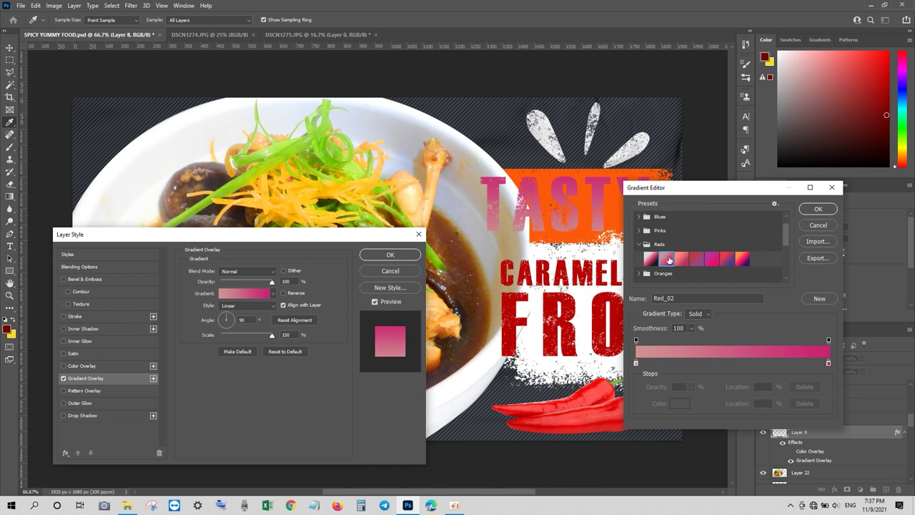
click(732, 261)
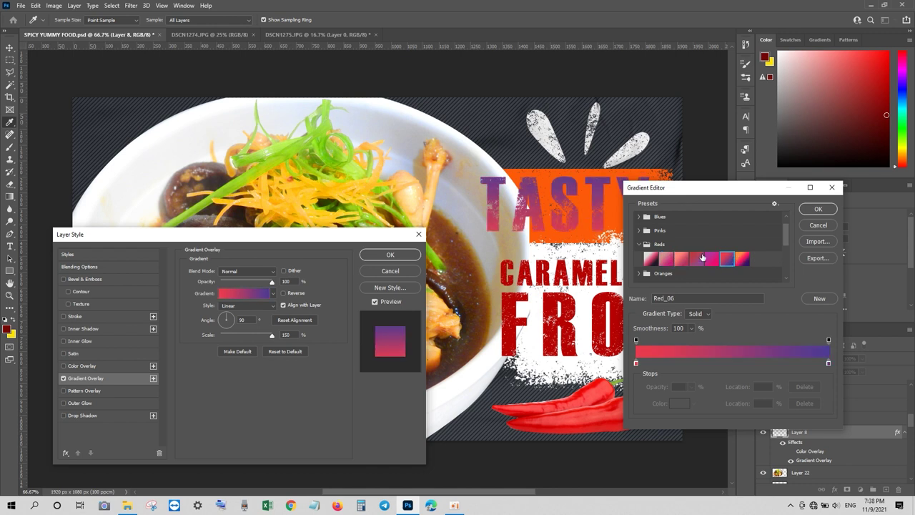
click(638, 230)
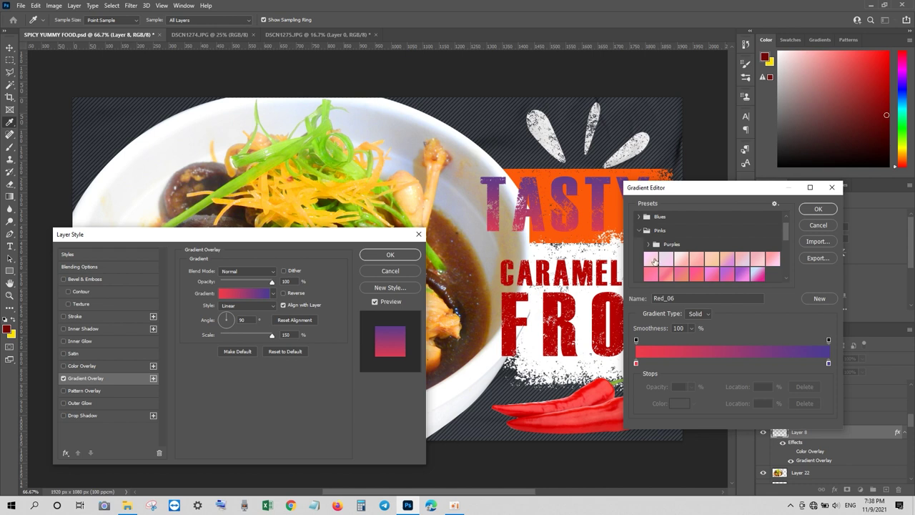
click(651, 259)
click(753, 276)
click(745, 259)
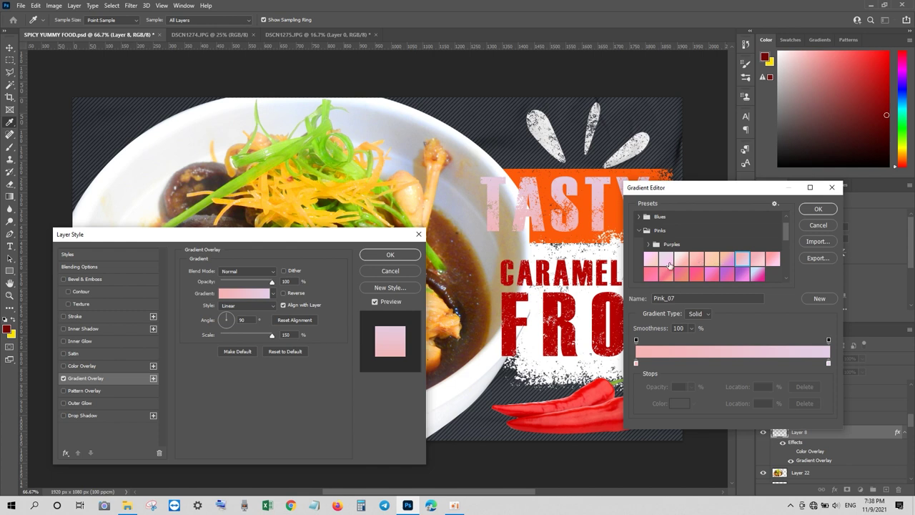
click(662, 269)
click(666, 261)
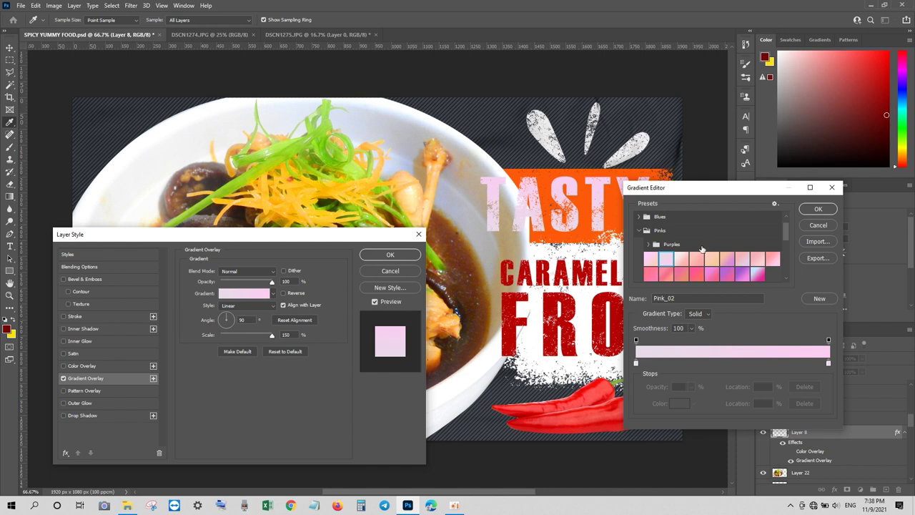
click(696, 259)
click(679, 258)
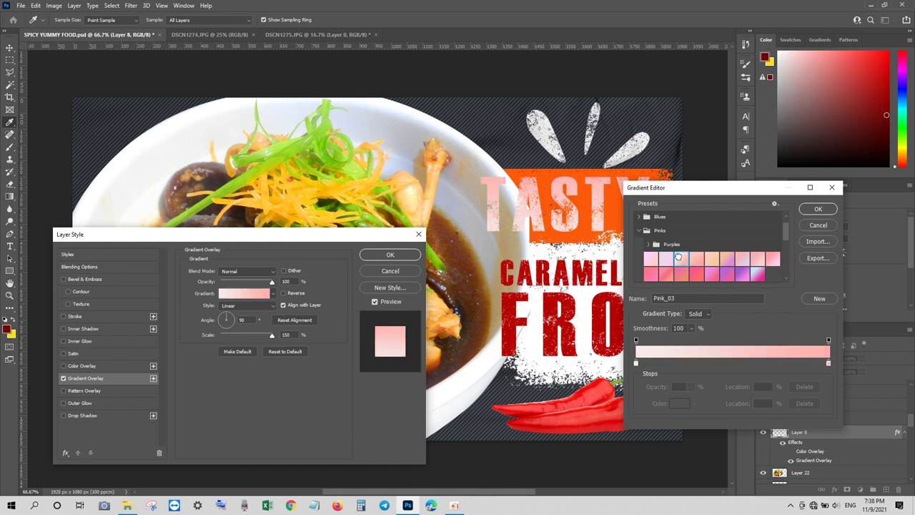
click(715, 258)
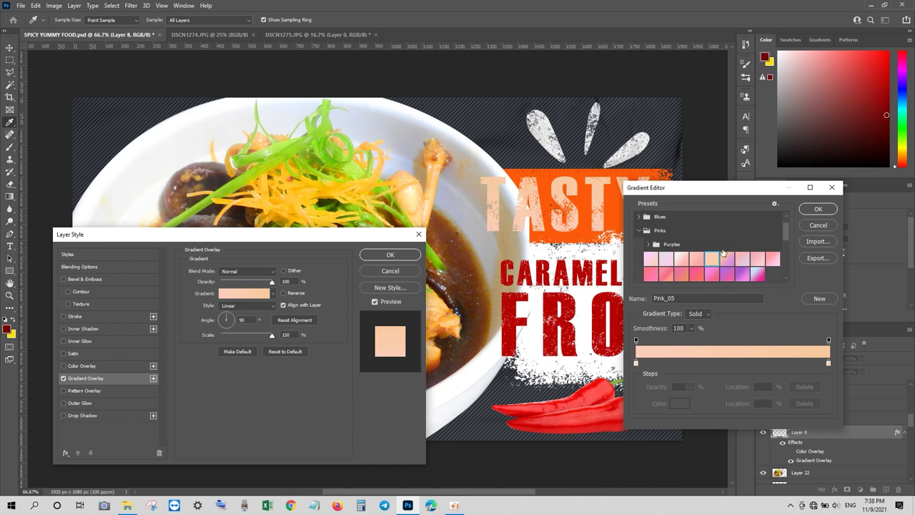
Preview the Basics, Oranges, Neutrals and Spectrum gradient presets, including Black, White
scroll(666, 270, up, 1)
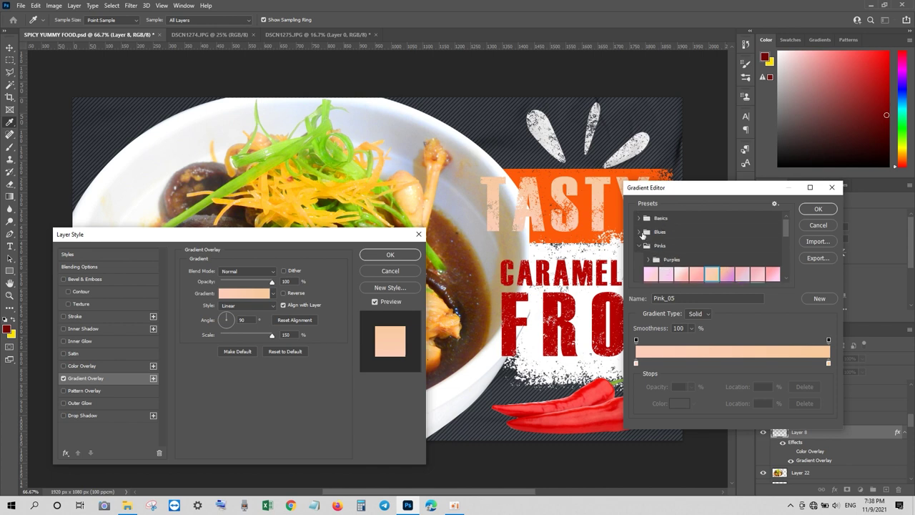
click(640, 218)
click(651, 232)
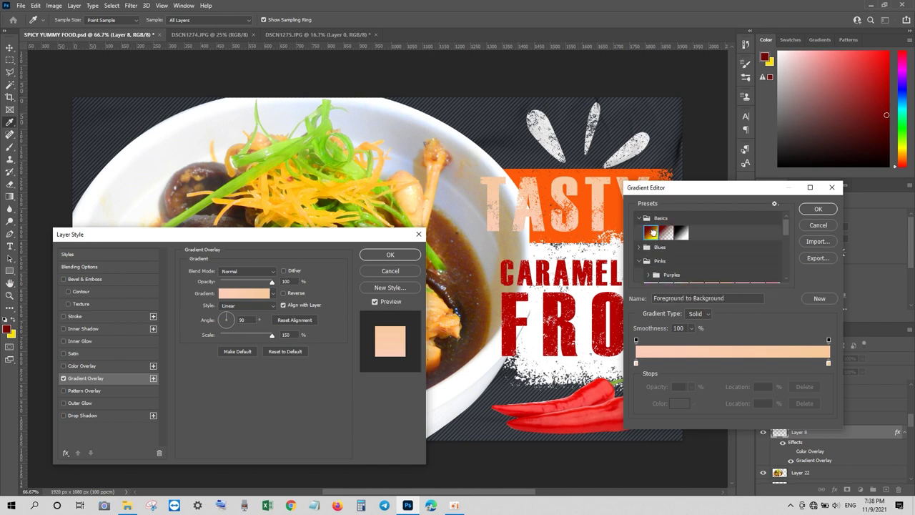
click(665, 233)
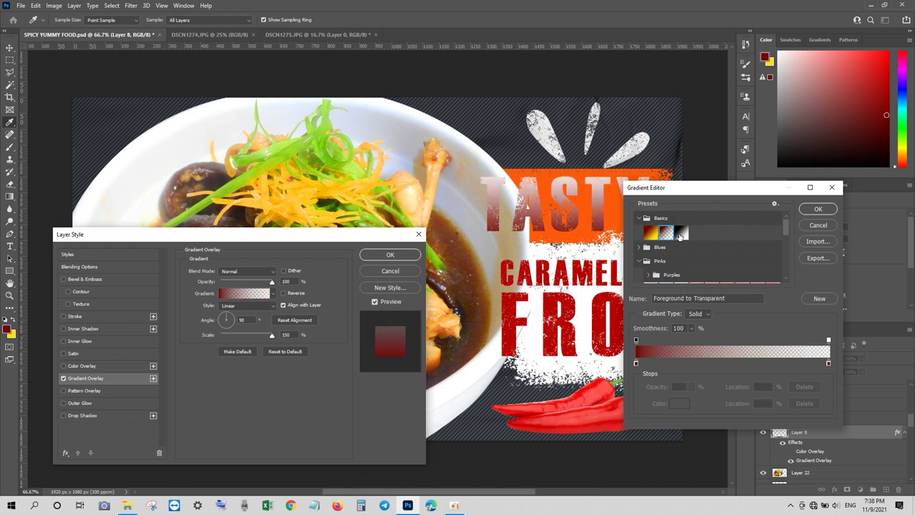
click(681, 236)
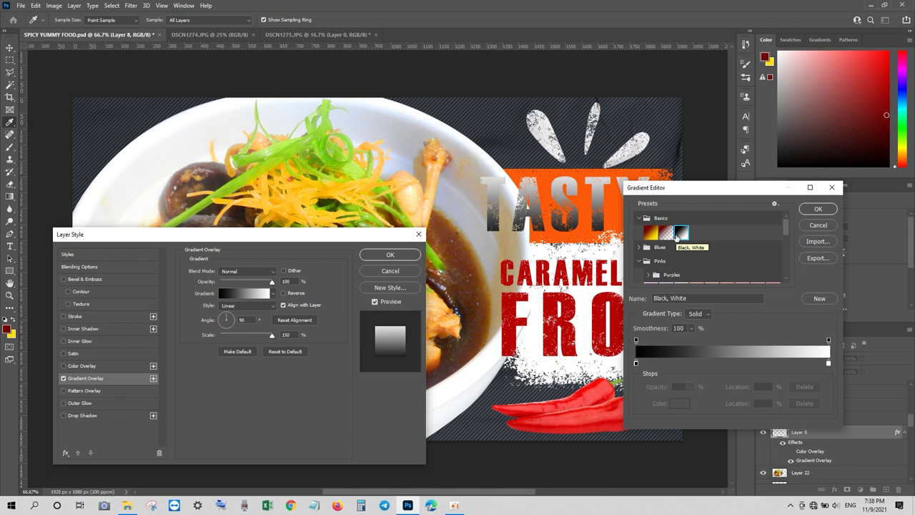
scroll(663, 272, down, 1)
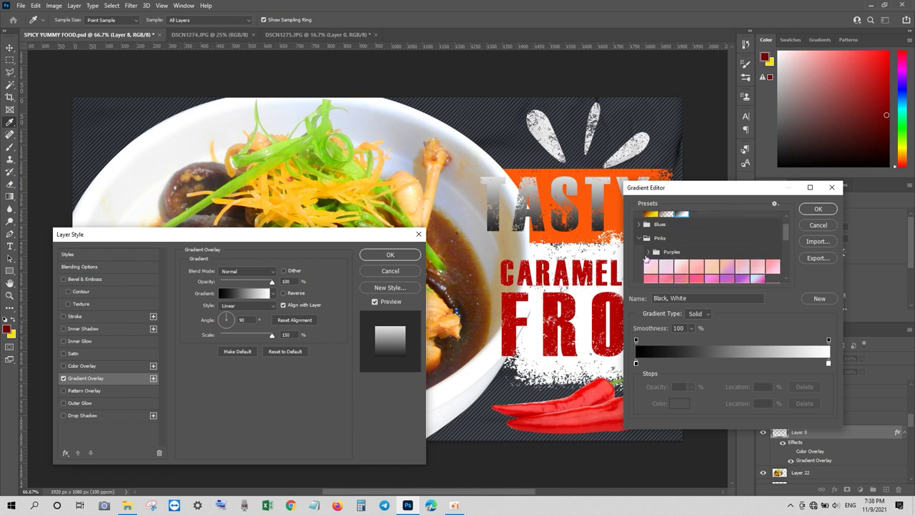
scroll(660, 256, down, 1)
scroll(666, 257, down, 2)
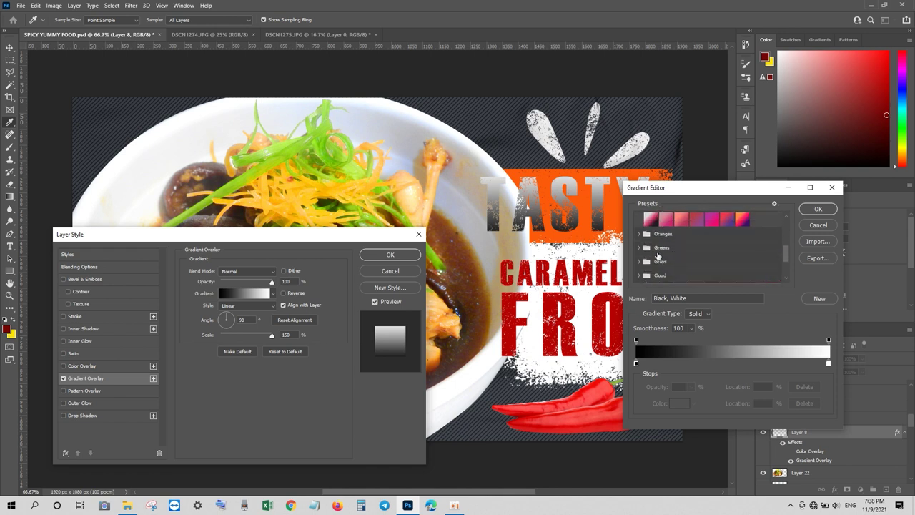
click(639, 234)
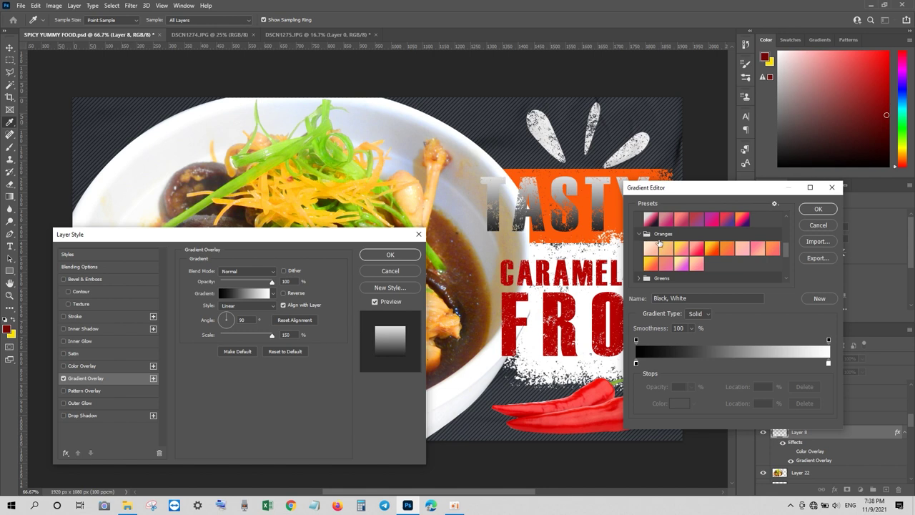
click(697, 248)
click(710, 247)
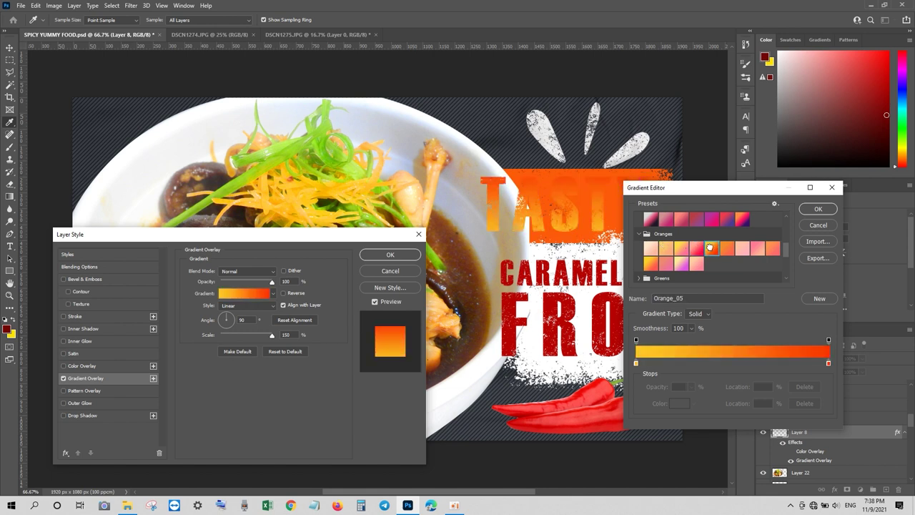
click(740, 249)
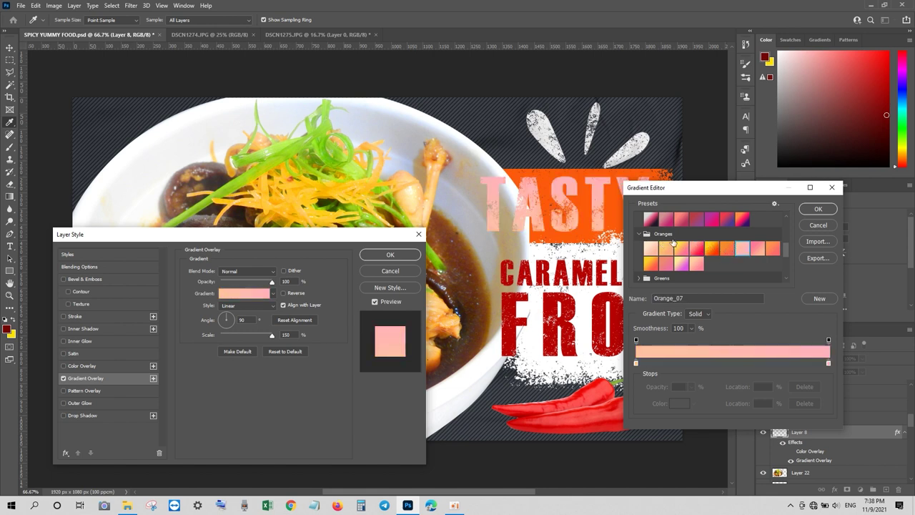
scroll(673, 244, down, 2)
scroll(638, 262, down, 2)
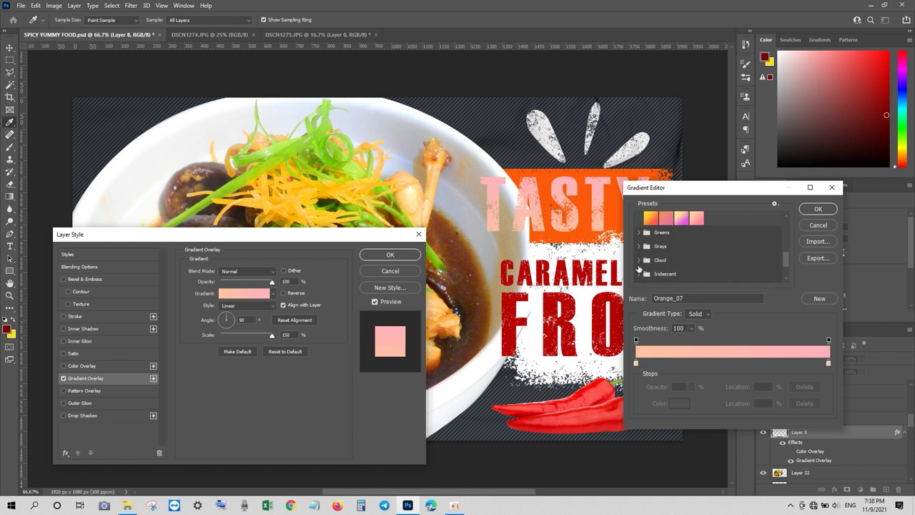
scroll(642, 271, down, 2)
scroll(644, 272, down, 1)
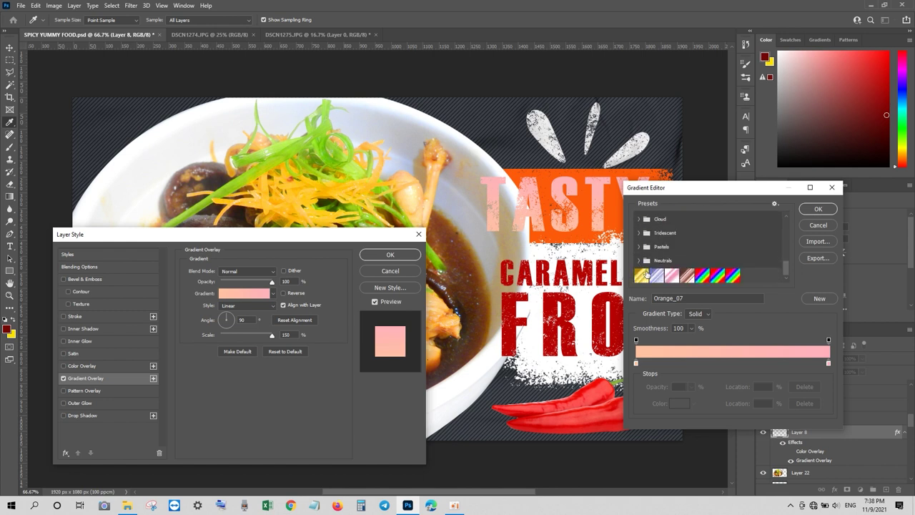
click(658, 275)
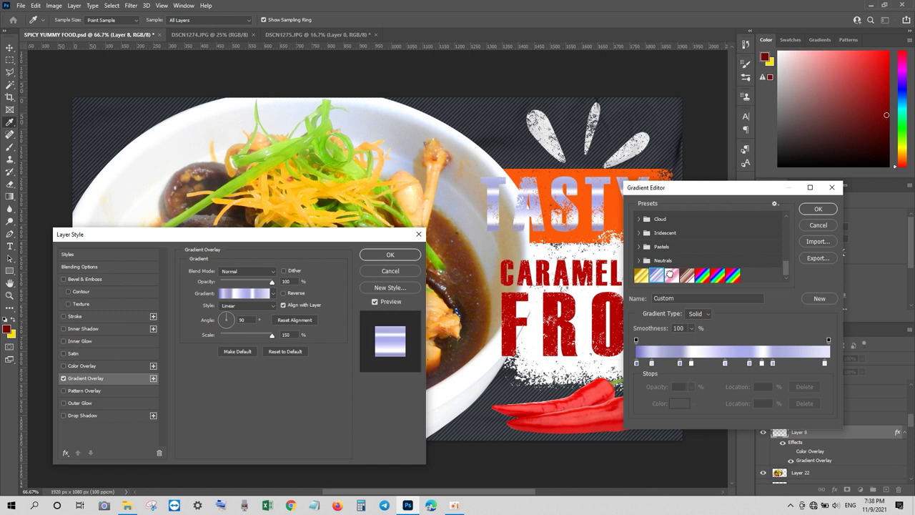
click(669, 275)
click(658, 276)
click(720, 275)
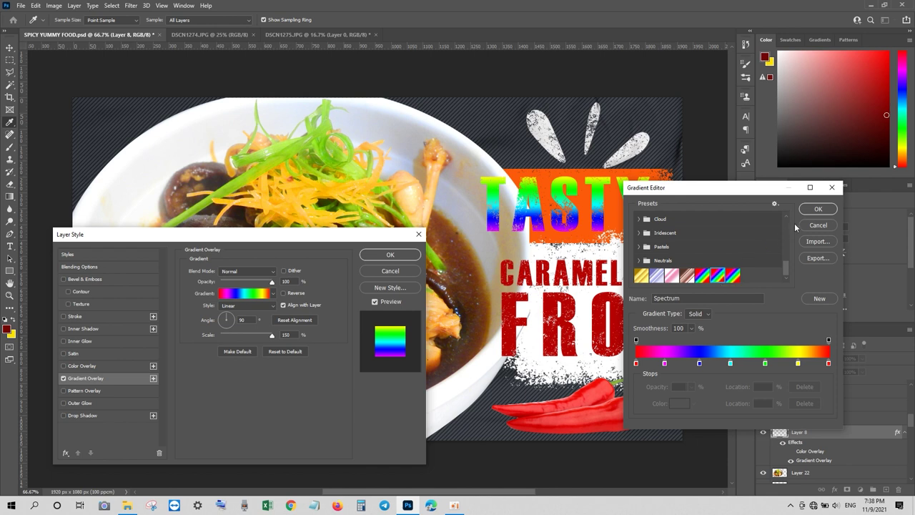
scroll(700, 249, down, 2)
scroll(700, 249, down, 2)
scroll(700, 249, down, 2)
scroll(700, 248, down, 2)
scroll(700, 250, up, 5)
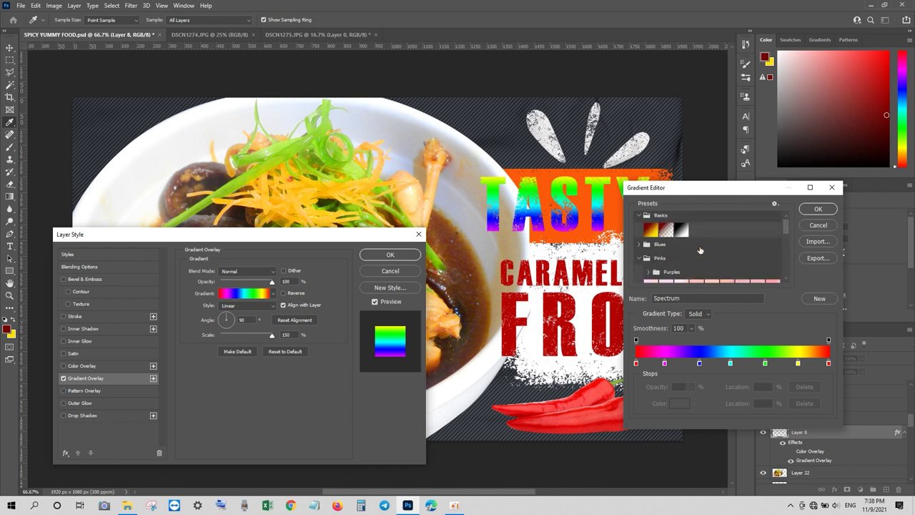
Experiment with the Black, White start stop colour, then revert to gold and apply the overlay
click(685, 236)
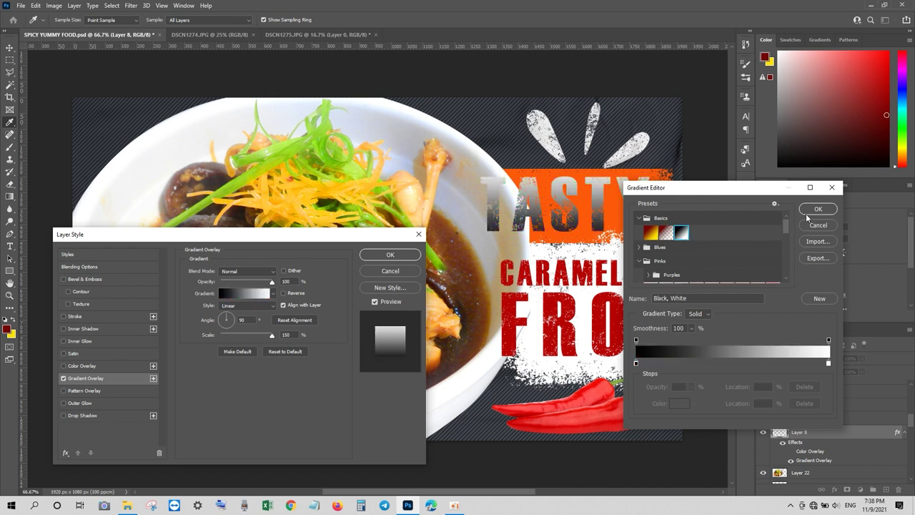
click(636, 364)
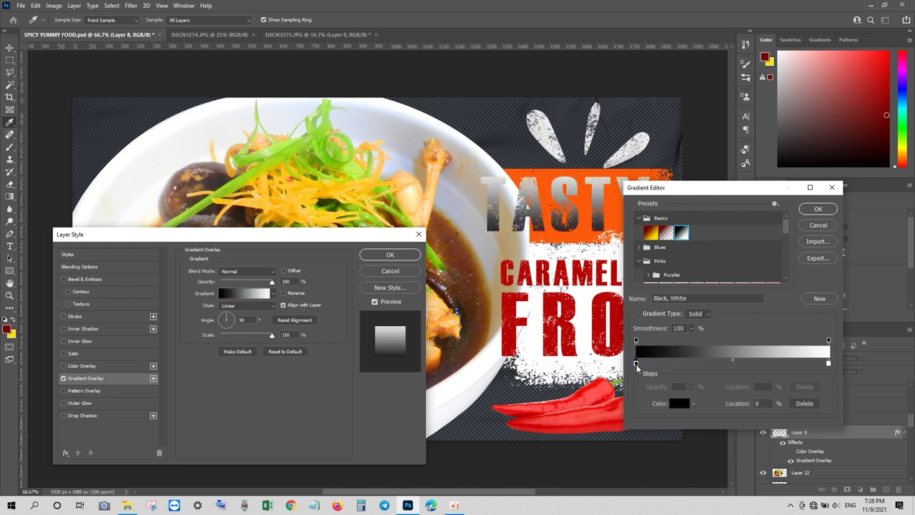
click(678, 403)
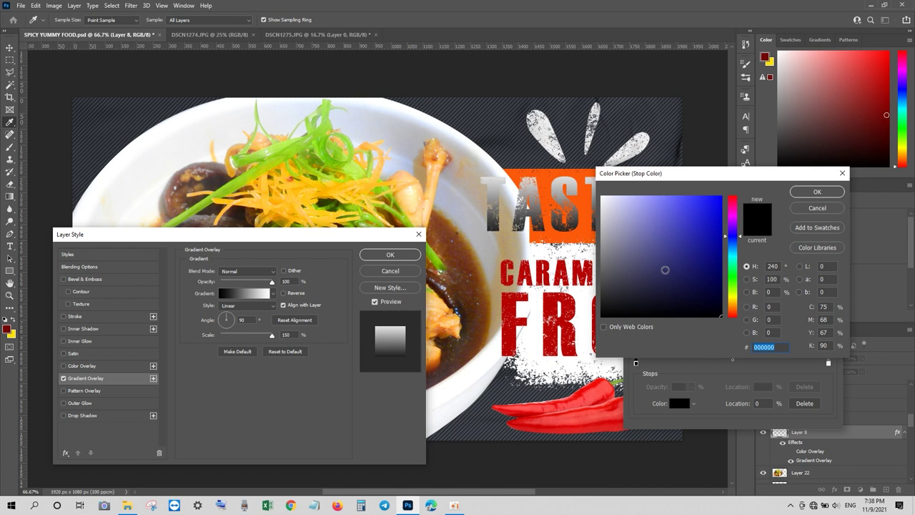
click(733, 315)
click(719, 257)
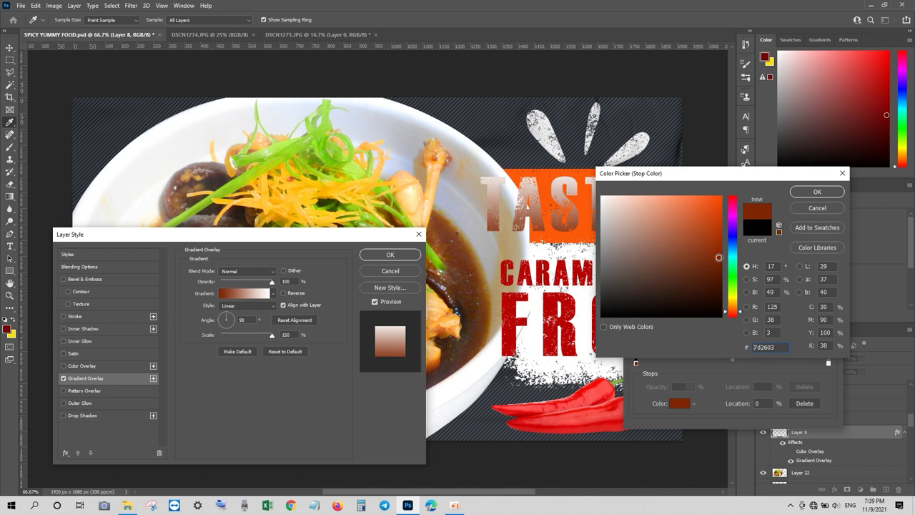
drag(718, 257, 562, 203)
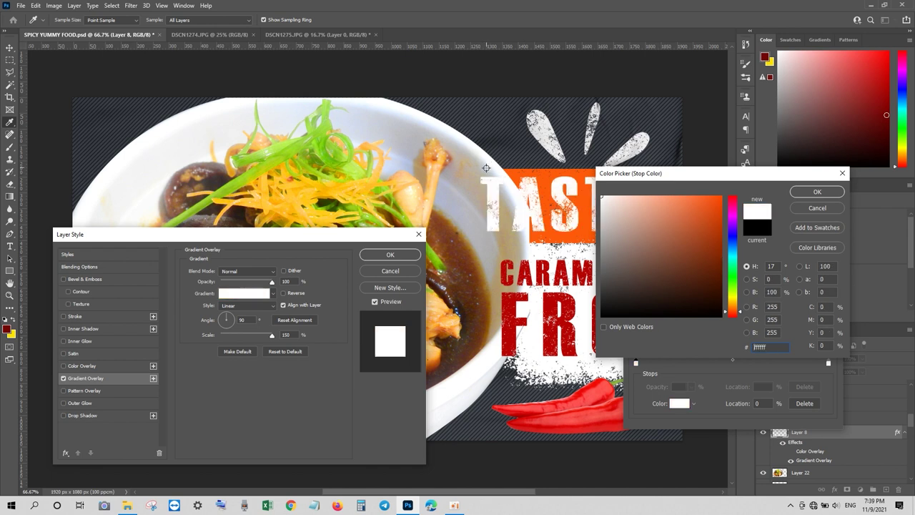
click(800, 206)
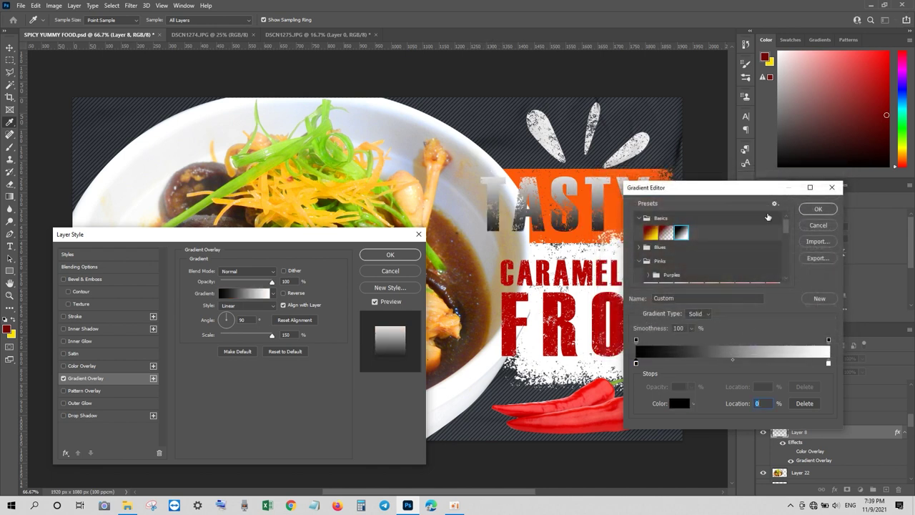
click(807, 228)
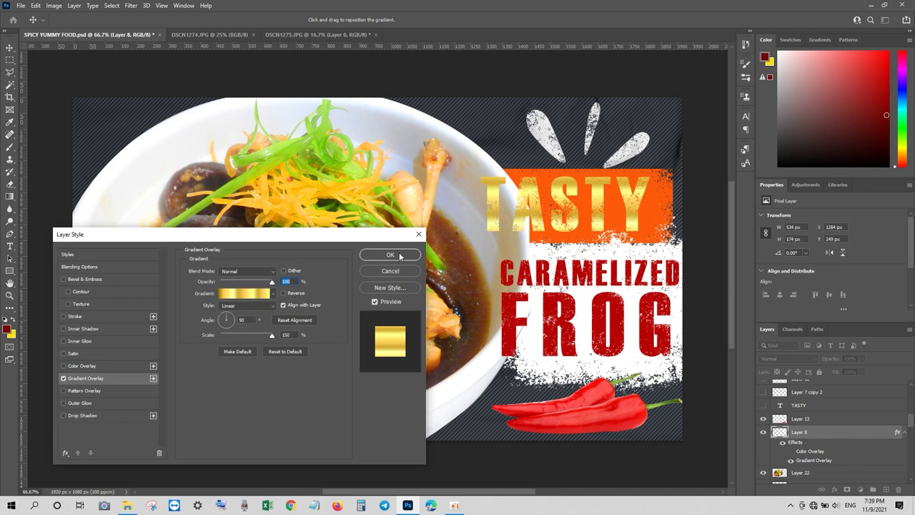
click(390, 255)
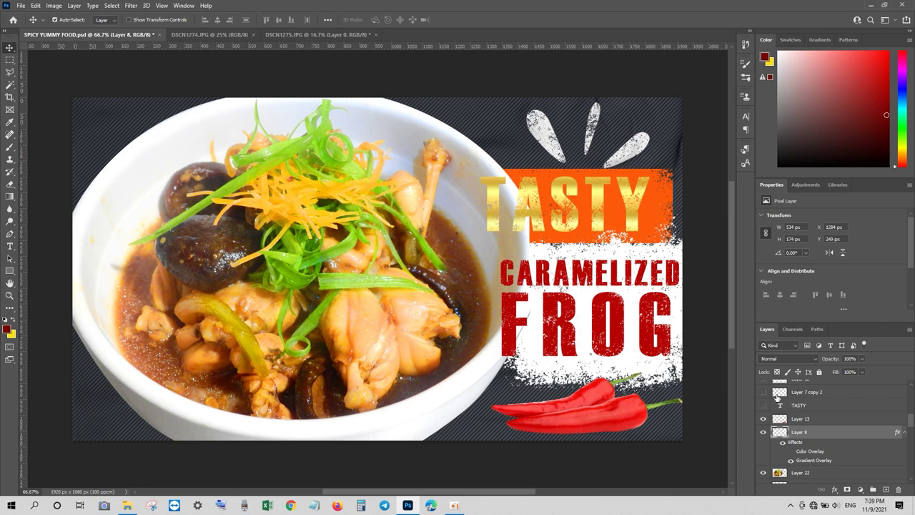
Give the TASTY layer a drop shadow with 5 px distance, 2 px size and higher opacity, then select Layer 24
click(834, 491)
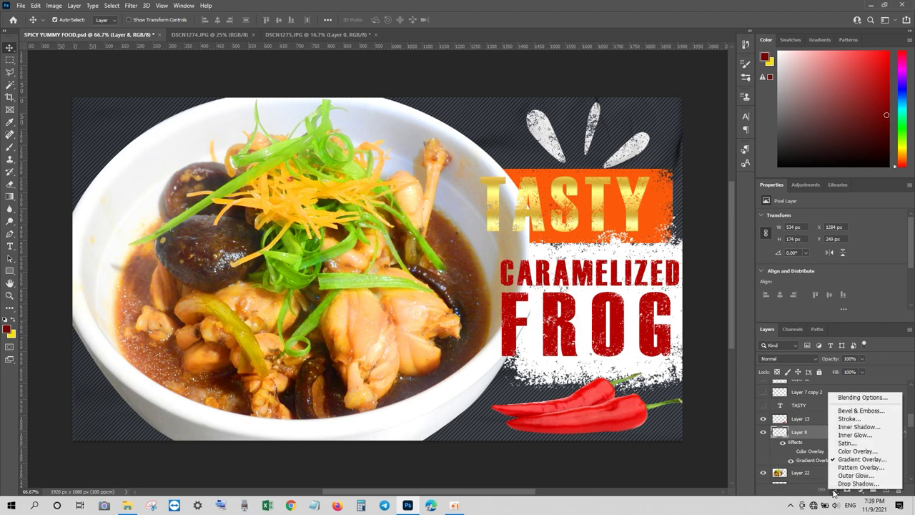
click(847, 483)
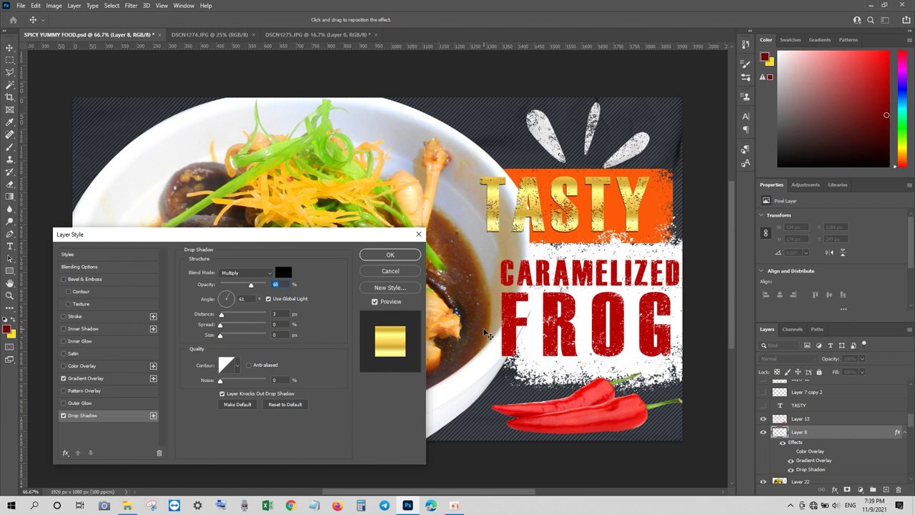
click(281, 313)
text(5)
key(Tab)
key(Tab)
text(2)
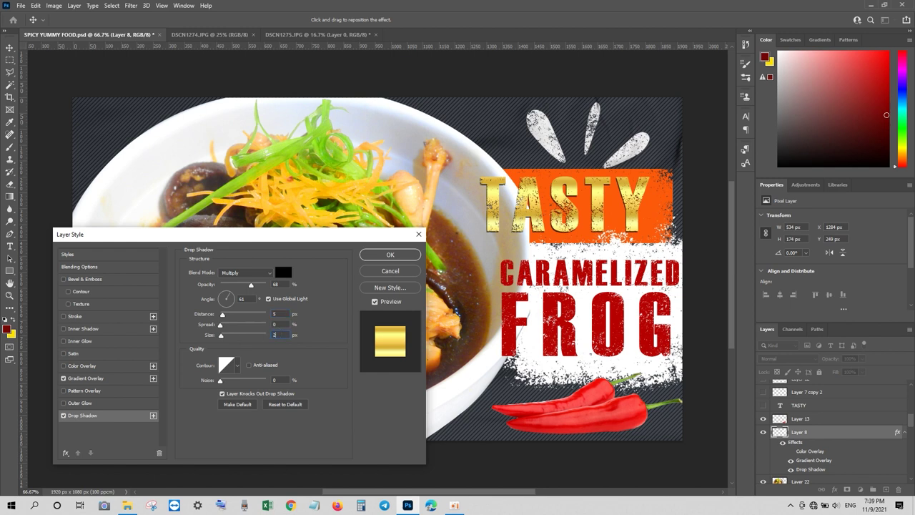
drag(251, 286, 262, 286)
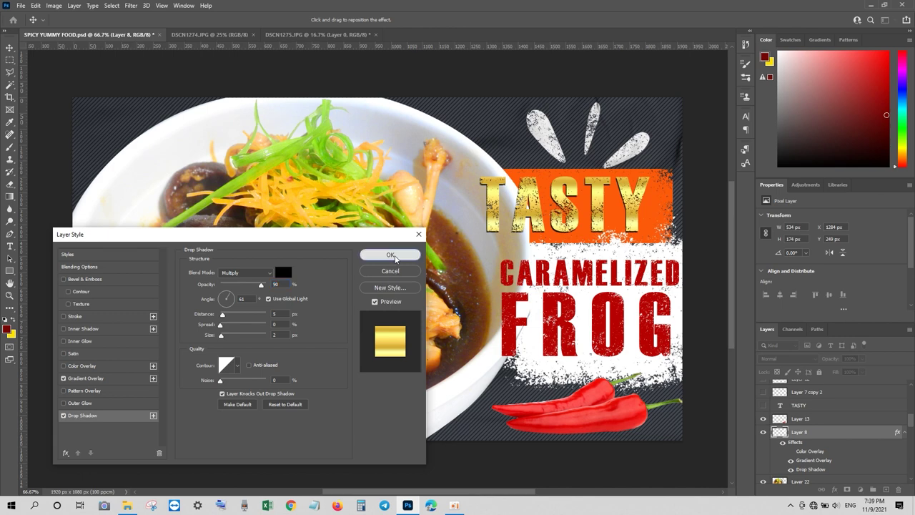
click(392, 255)
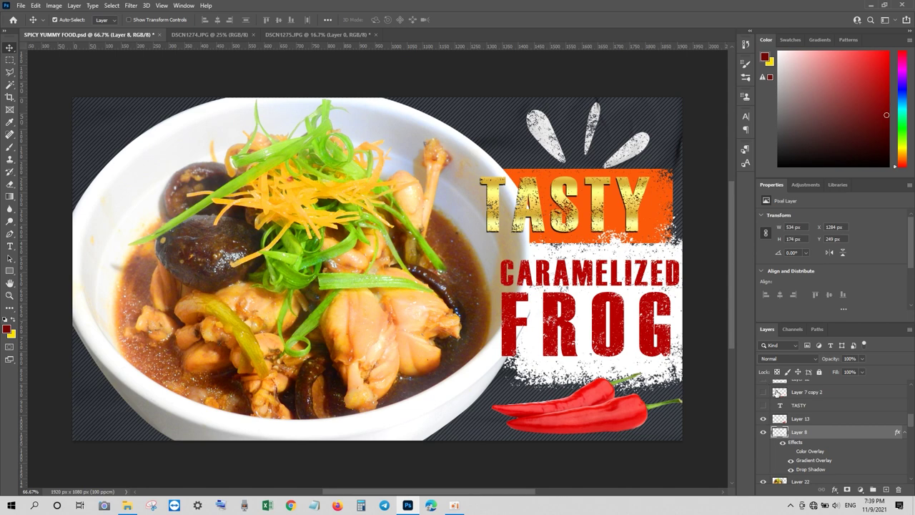
click(613, 325)
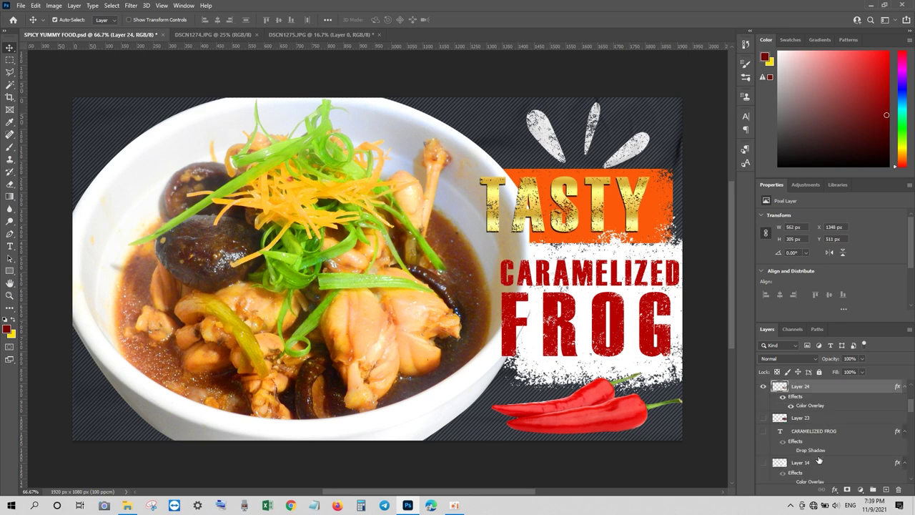
Add a drop shadow with distance 5 and size 3 to Layer 24, then hide that shadow
click(834, 490)
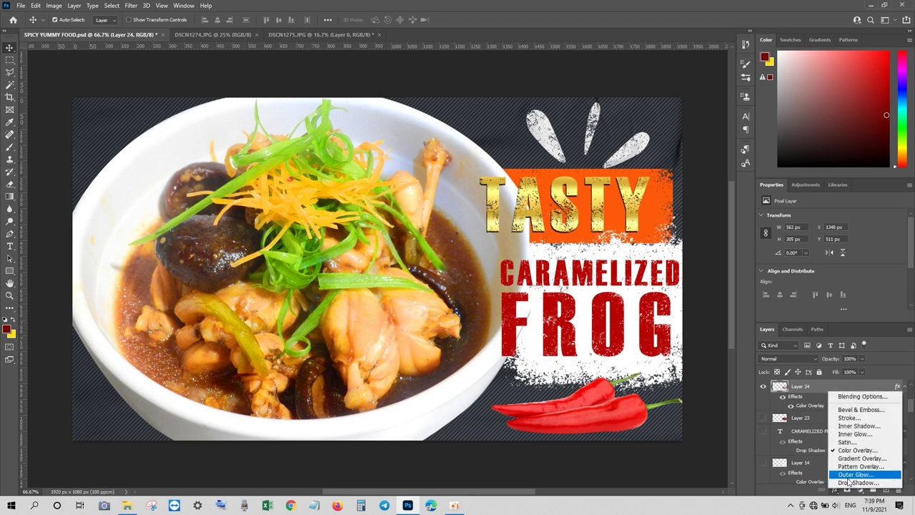
click(781, 422)
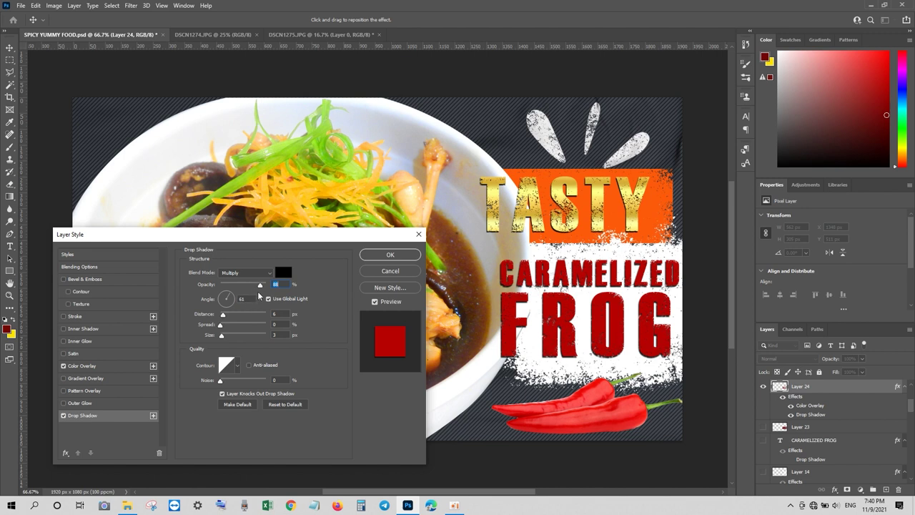
double_click(284, 315)
text(5)
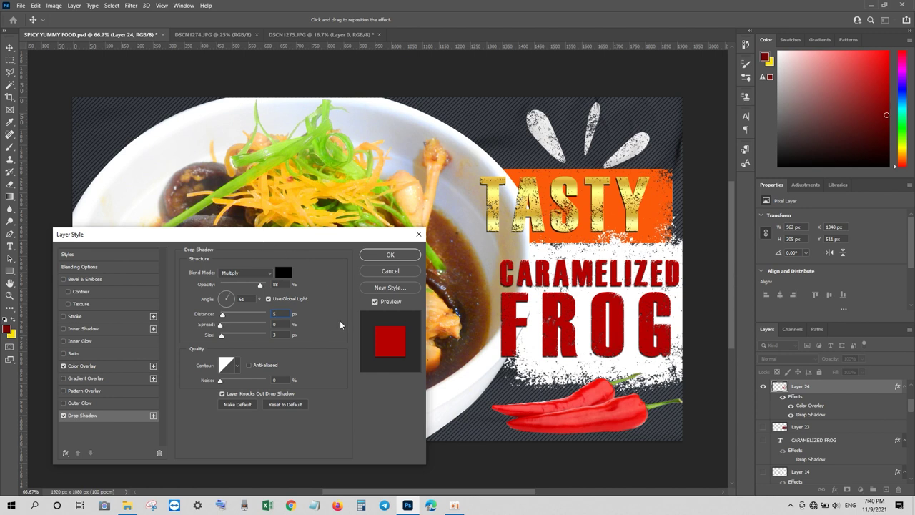
double_click(282, 334)
click(398, 256)
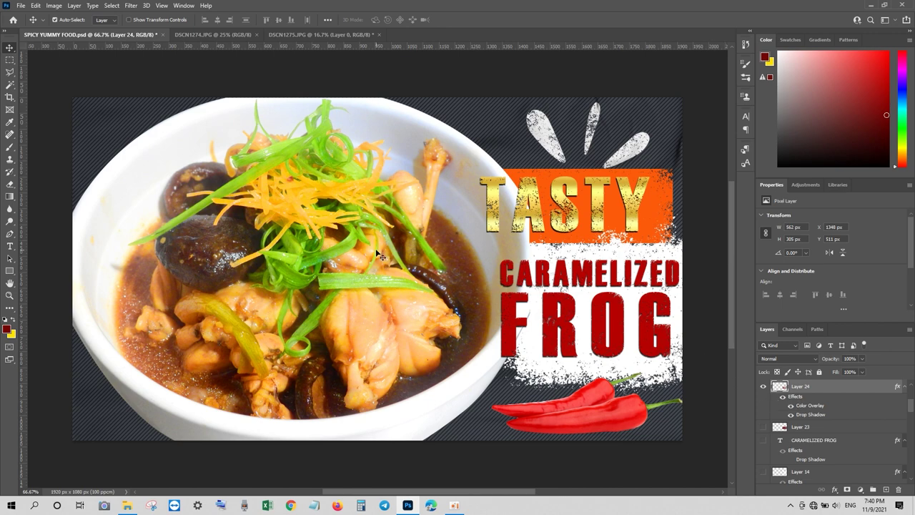
click(791, 414)
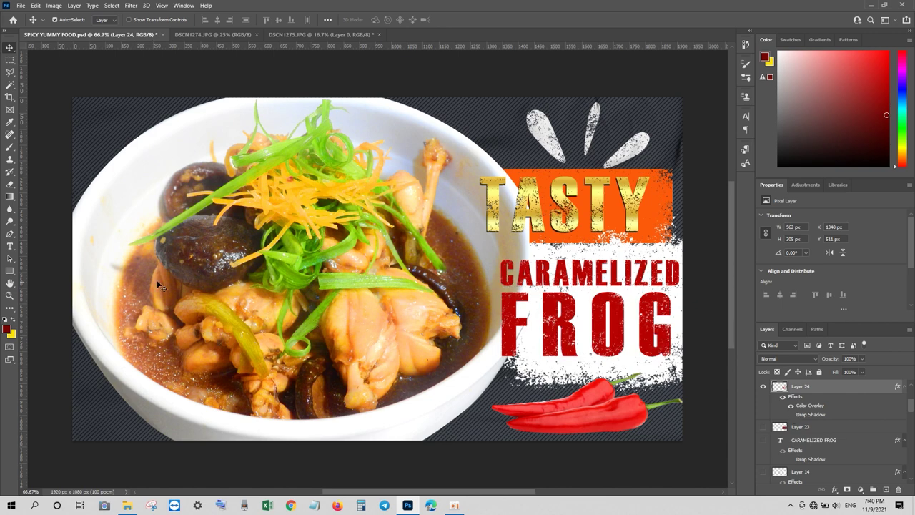
click(20, 6)
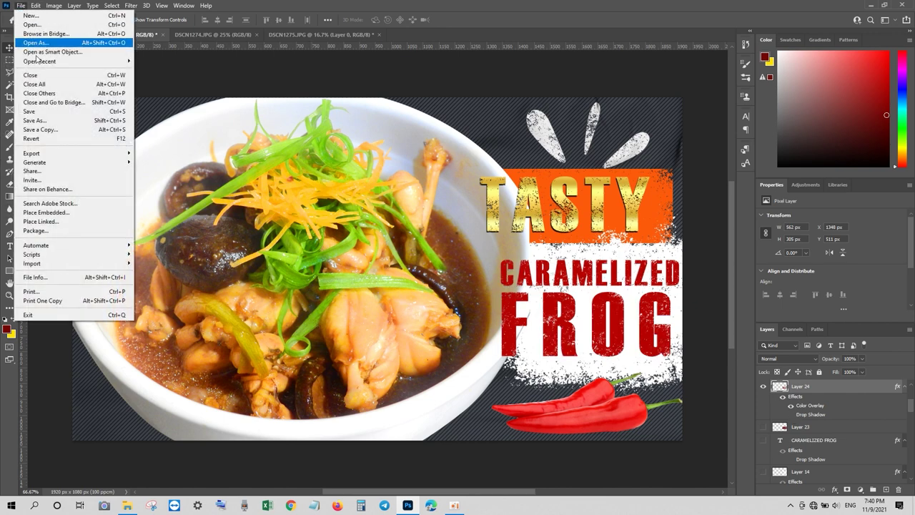
Save a copy of the poster as a JPEG named 'CARAMELIZED FROG' in the Desktop folder
click(57, 130)
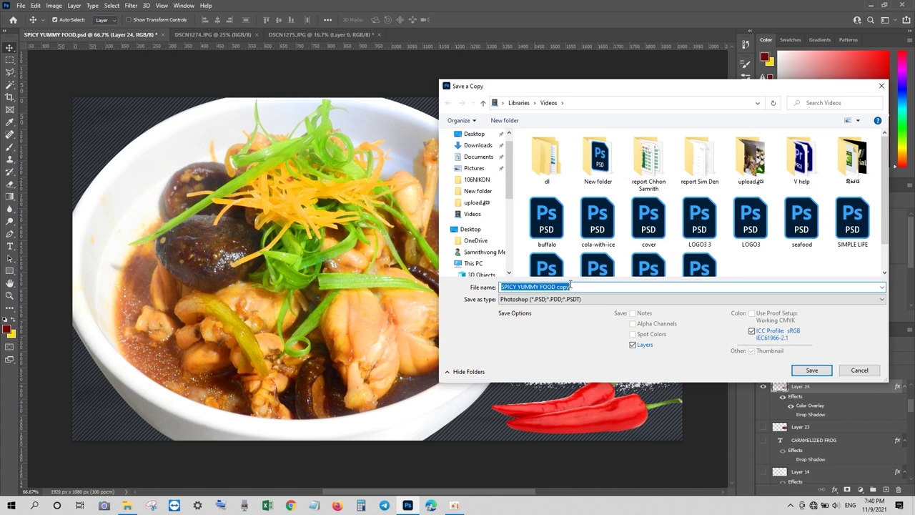
text(CA)
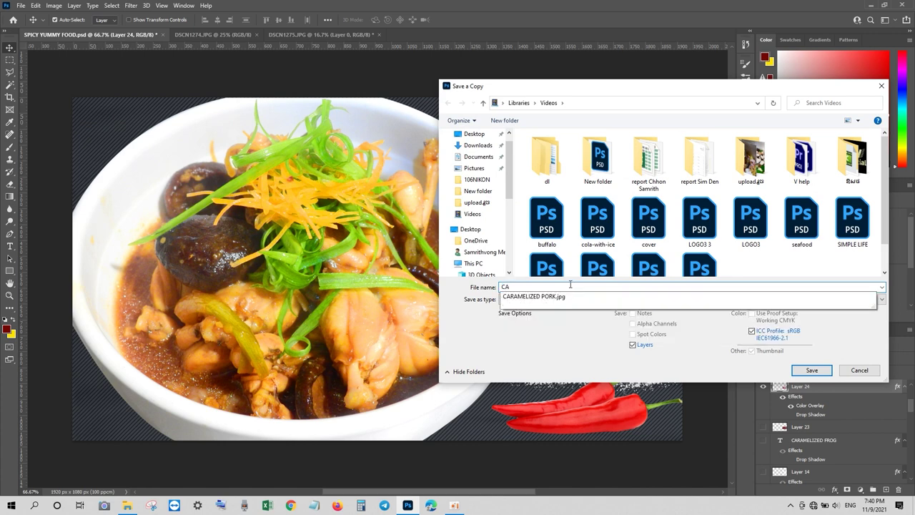
key(Down)
key(BackSpace)
key(BackSpace)
key(BackSpace)
key(BackSpace)
key(BackSpace)
key(BackSpace)
key(BackSpace)
key(BackSpace)
text(FRO)
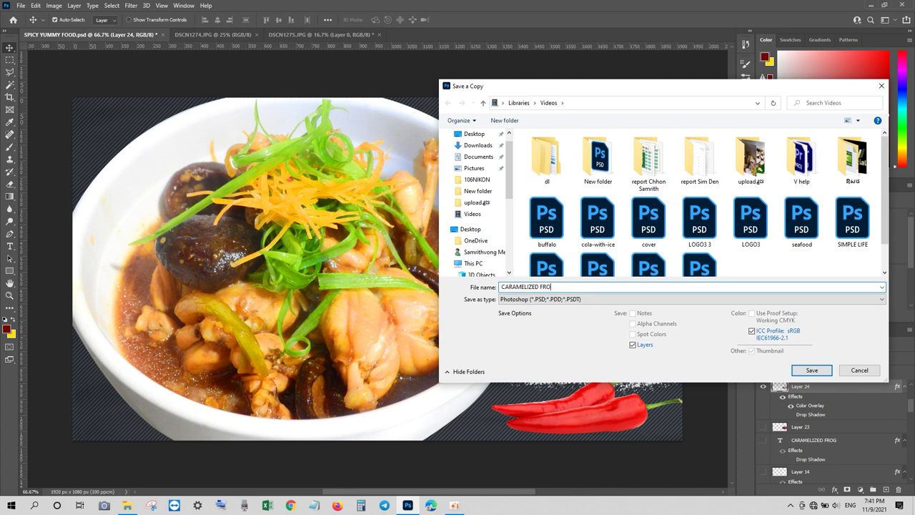
text(G)
click(617, 300)
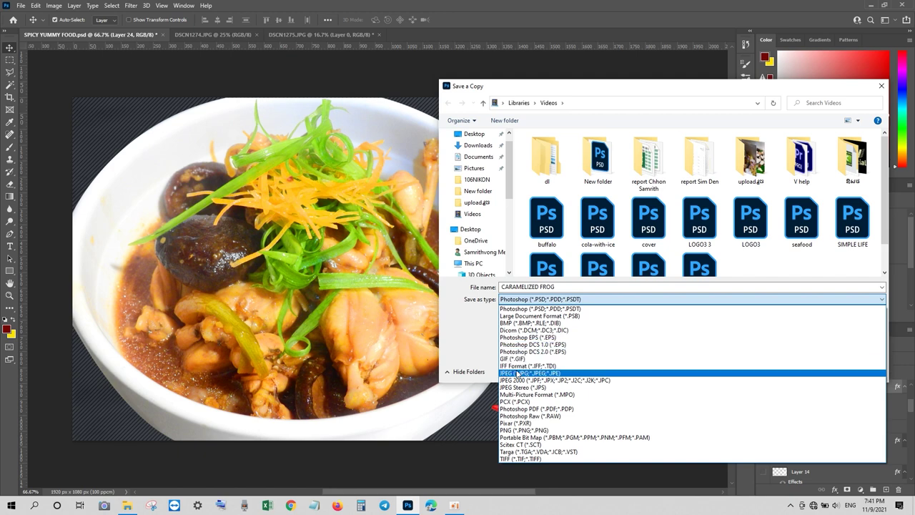
click(519, 372)
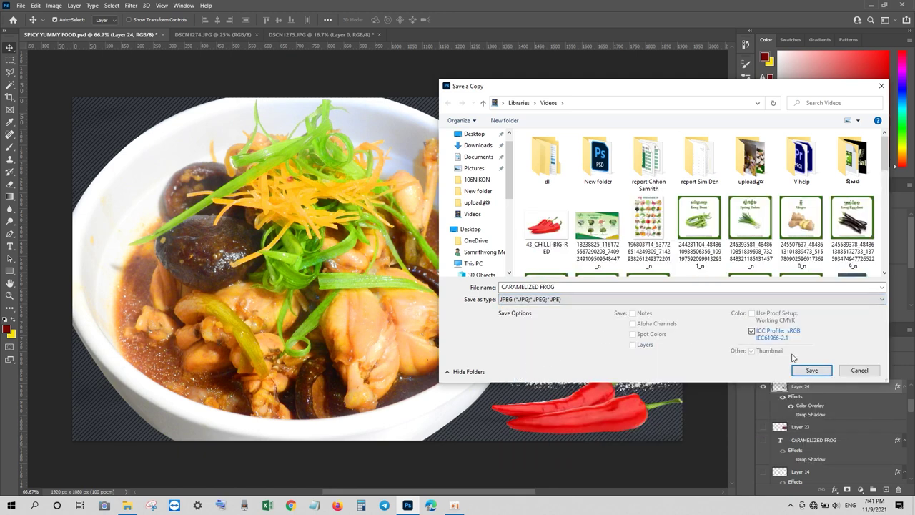
click(476, 134)
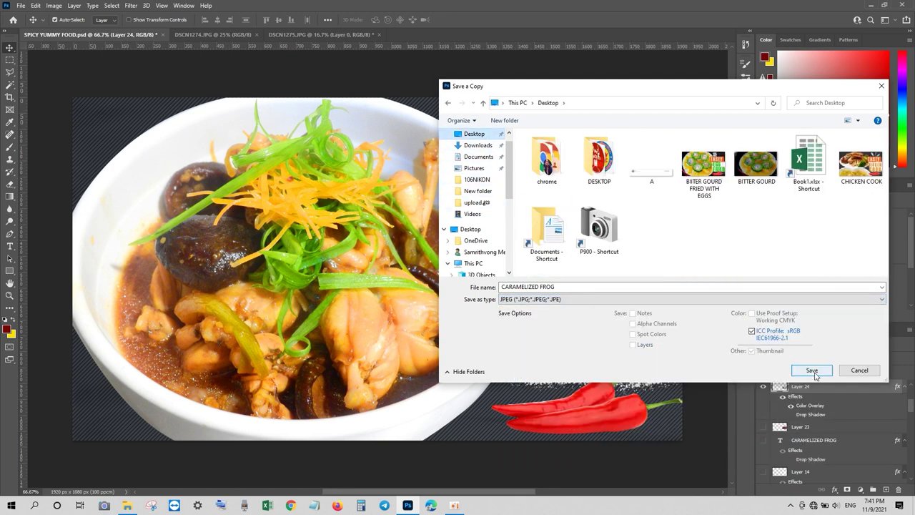
click(812, 370)
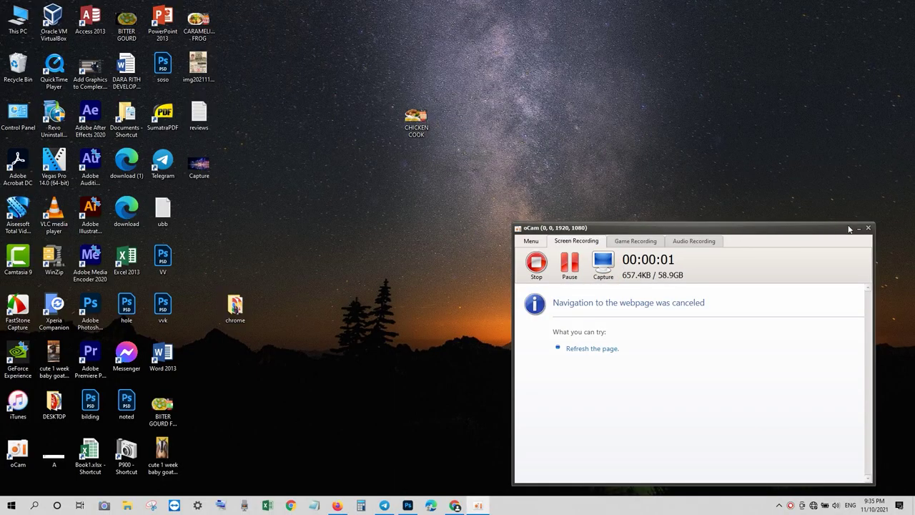
click(858, 228)
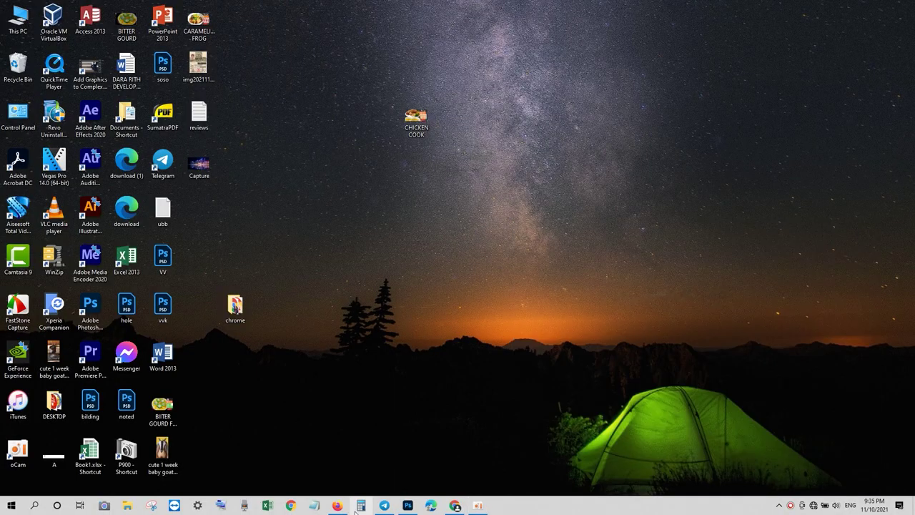
click(407, 505)
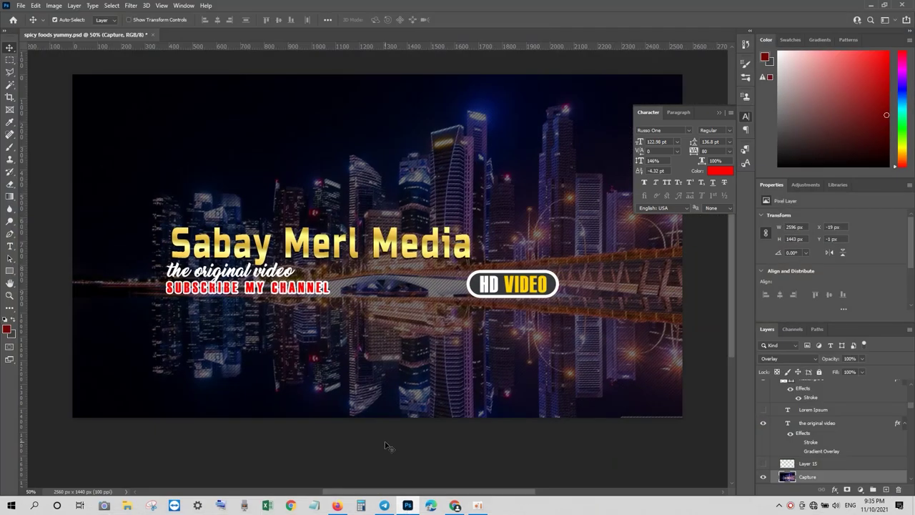
click(309, 242)
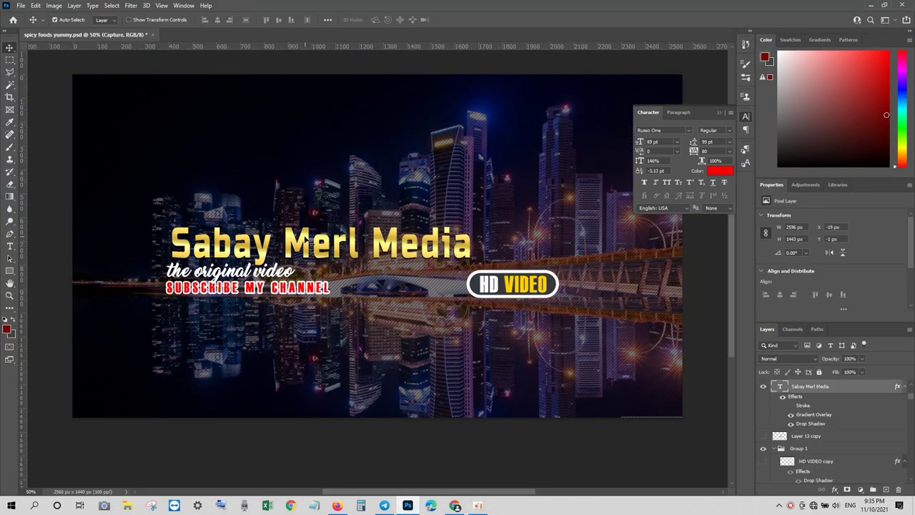
click(790, 414)
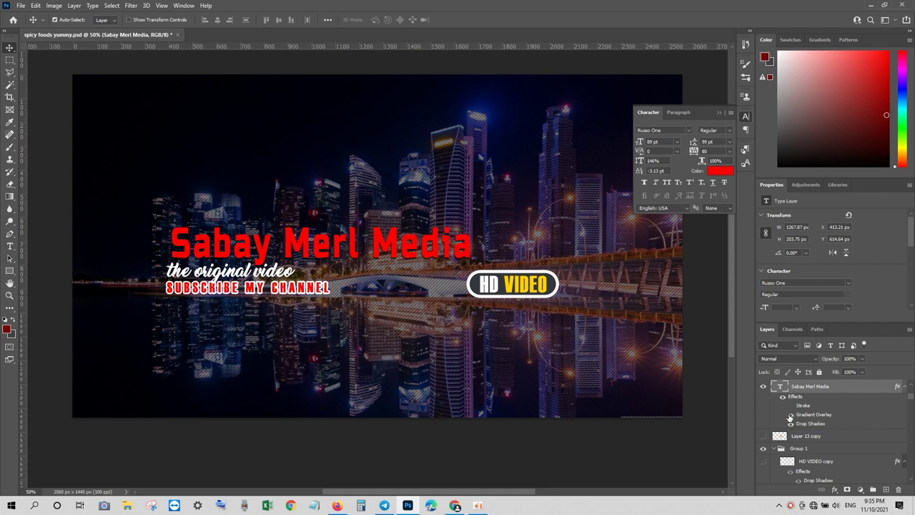
click(790, 415)
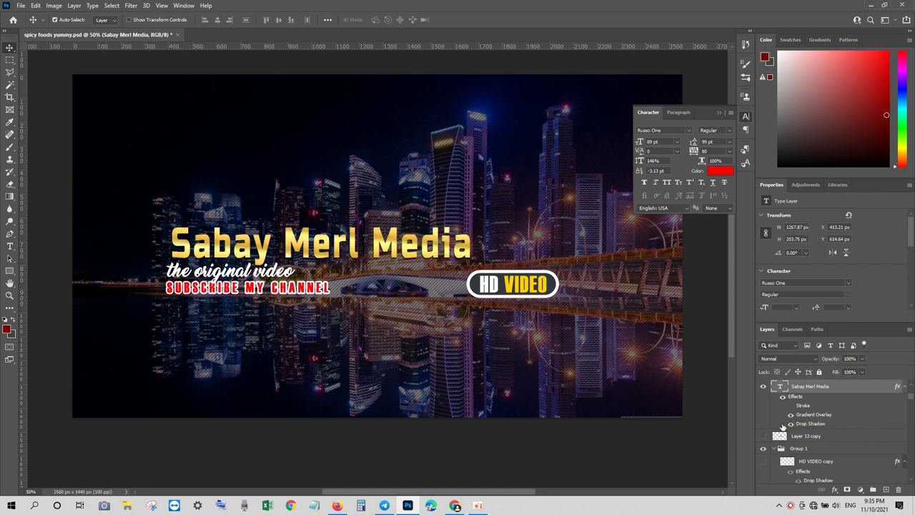
click(764, 387)
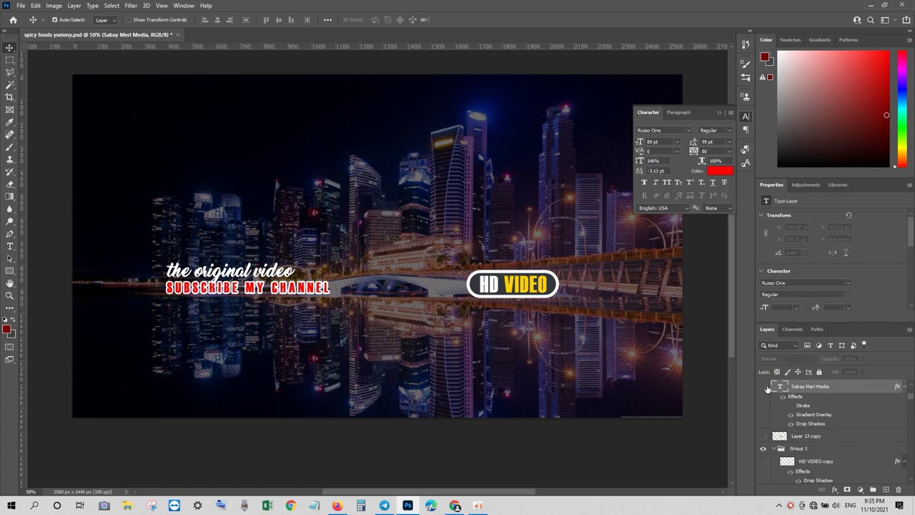
click(765, 387)
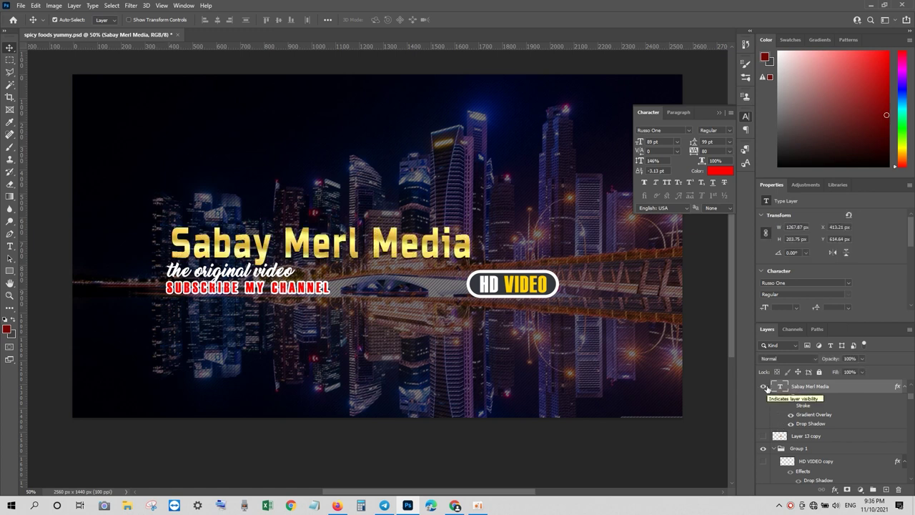
click(762, 449)
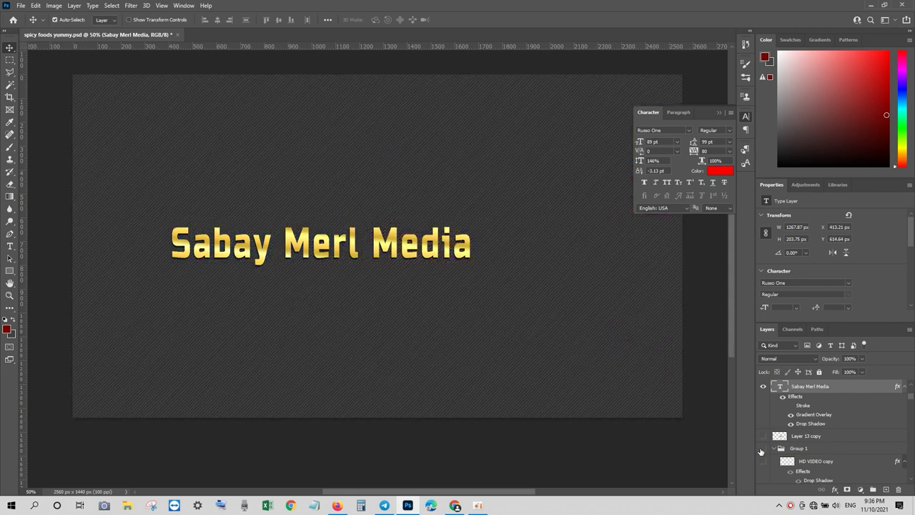
click(762, 449)
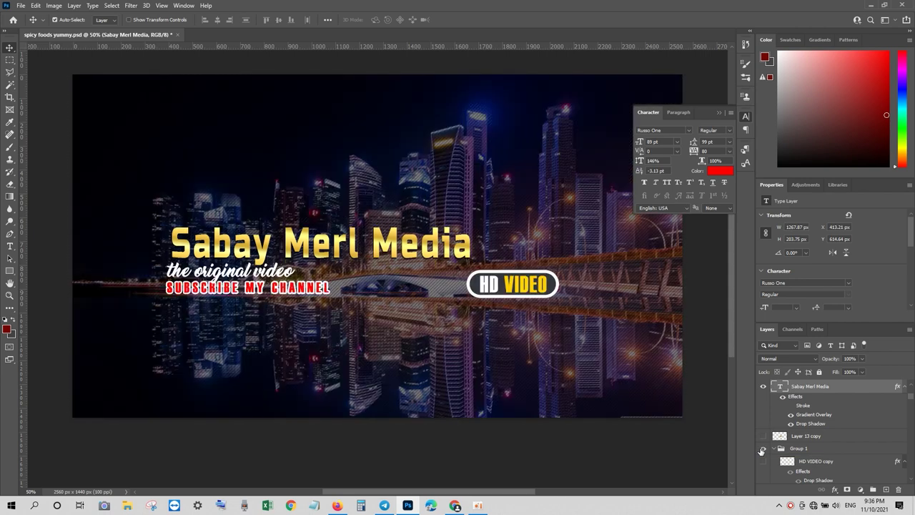
click(309, 293)
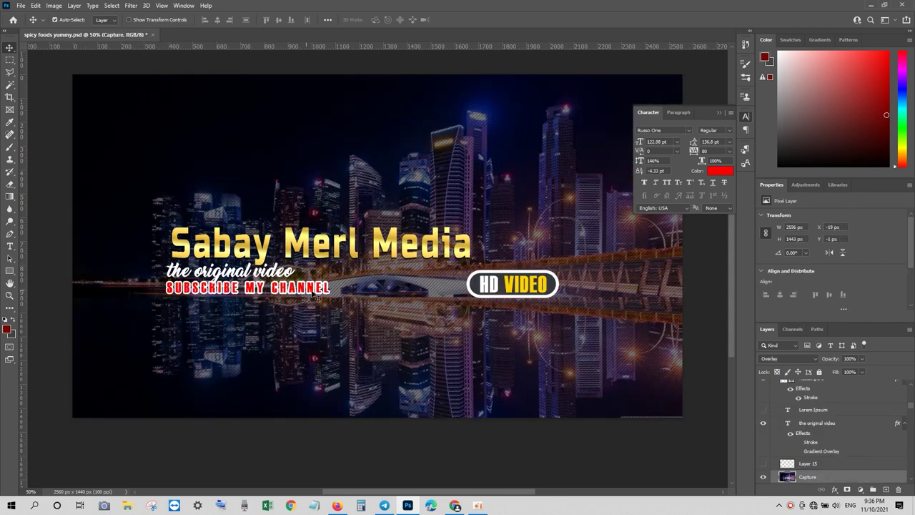
click(763, 477)
click(763, 477)
click(270, 279)
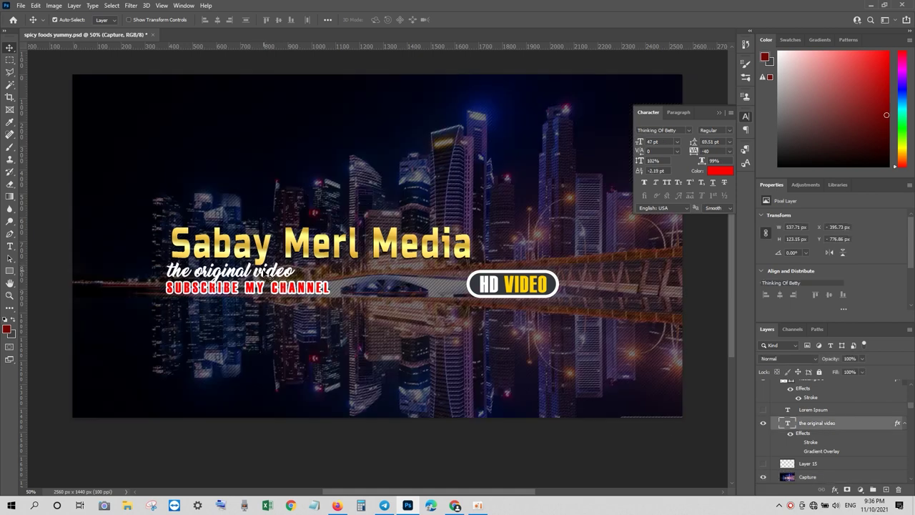
click(762, 423)
click(763, 422)
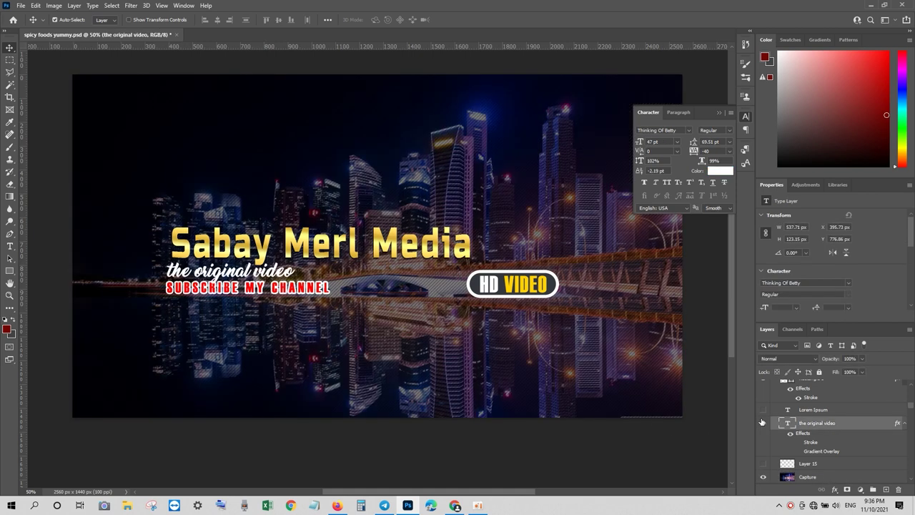
click(306, 295)
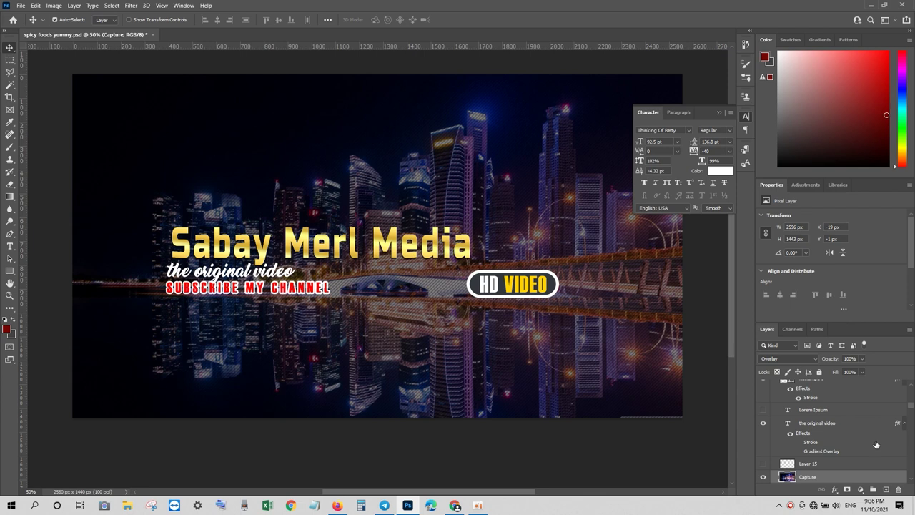
scroll(813, 448, up, 2)
scroll(813, 448, up, 2)
scroll(813, 448, up, 1)
click(764, 459)
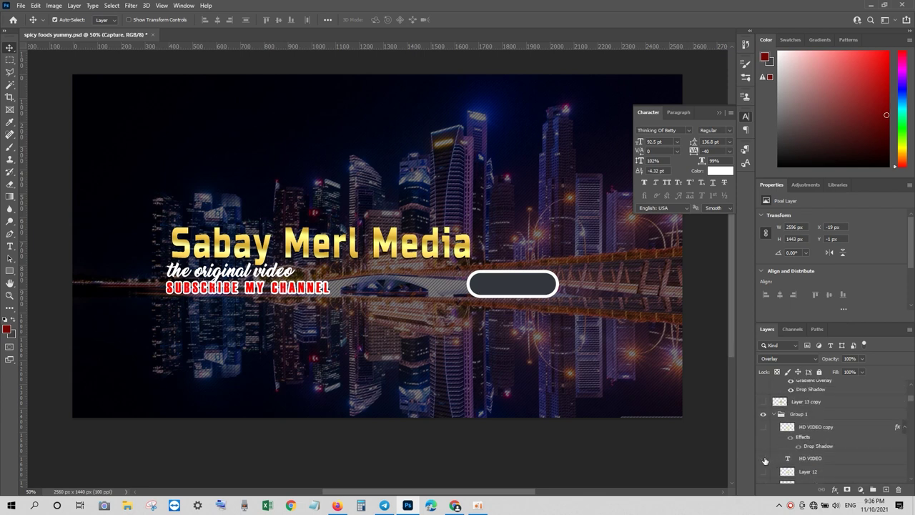
click(764, 458)
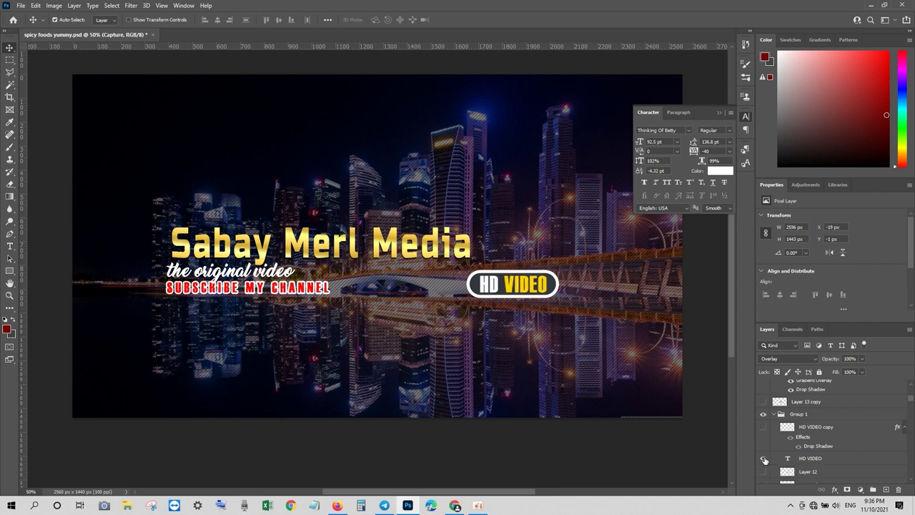
click(765, 459)
click(766, 458)
Open LOGO3 3.psd from the Videos library
click(26, 8)
click(33, 25)
scroll(620, 226, down, 2)
scroll(620, 226, down, 2)
scroll(619, 226, down, 2)
scroll(620, 226, down, 2)
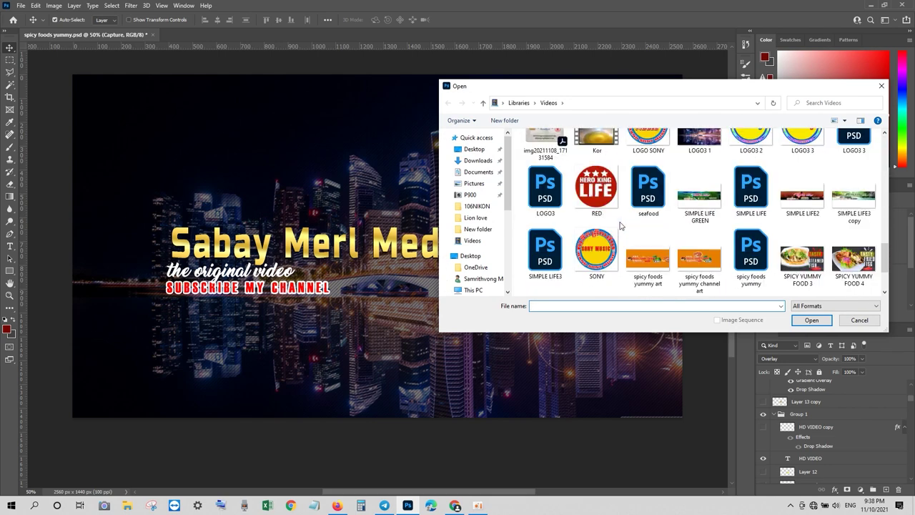
click(544, 189)
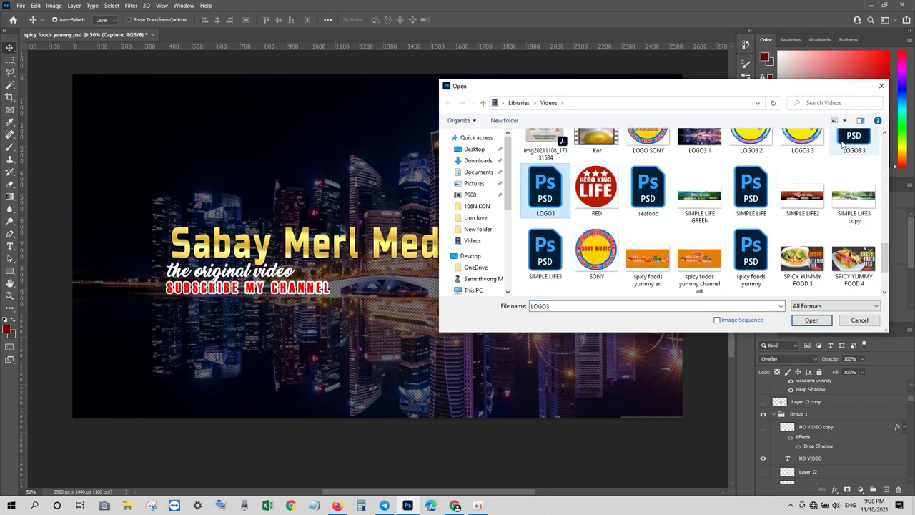
click(844, 145)
click(812, 319)
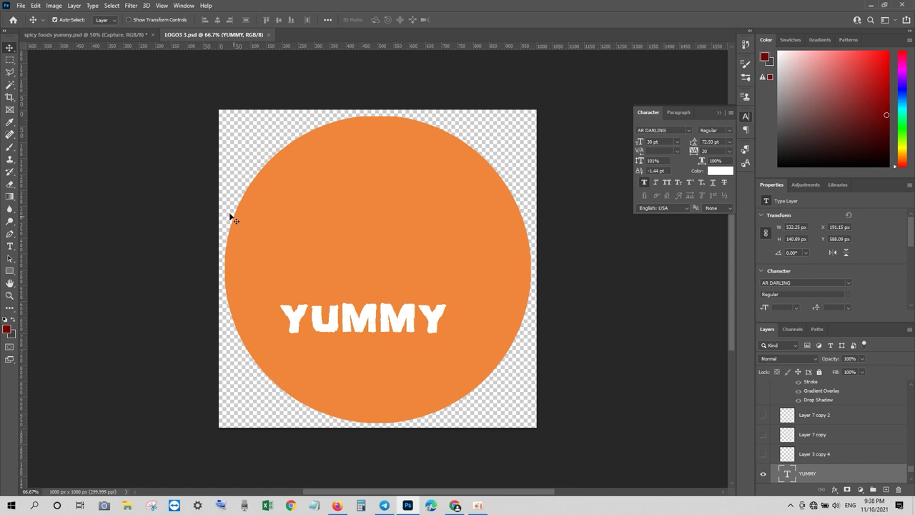
Change Layer 1's Color Overlay colour to navy blue #012c6c
click(363, 220)
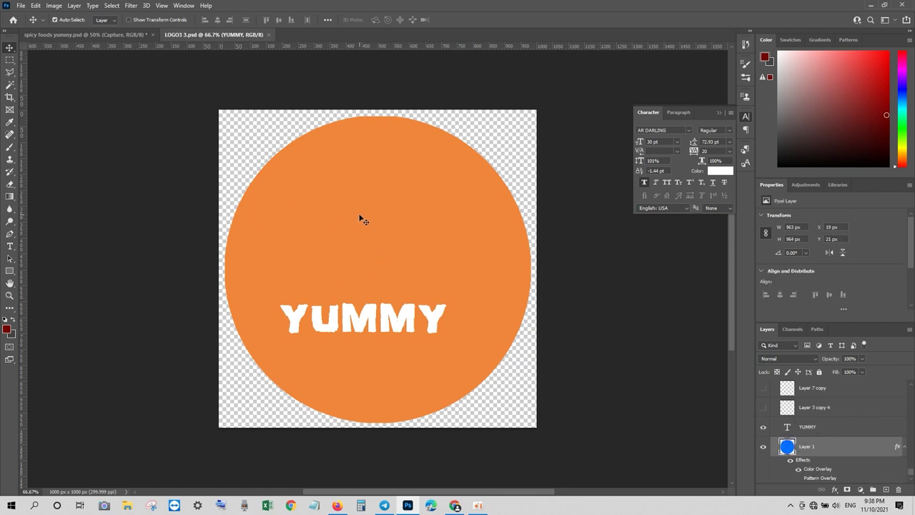
double_click(818, 469)
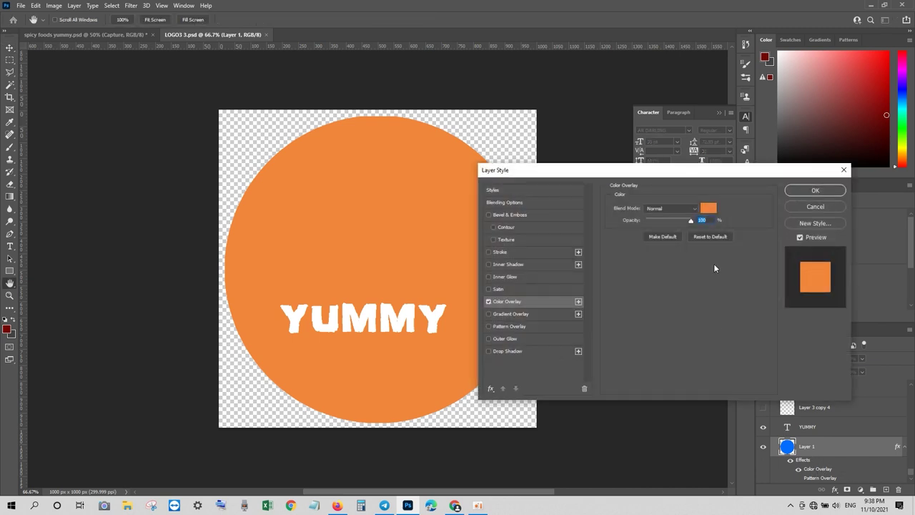
click(708, 208)
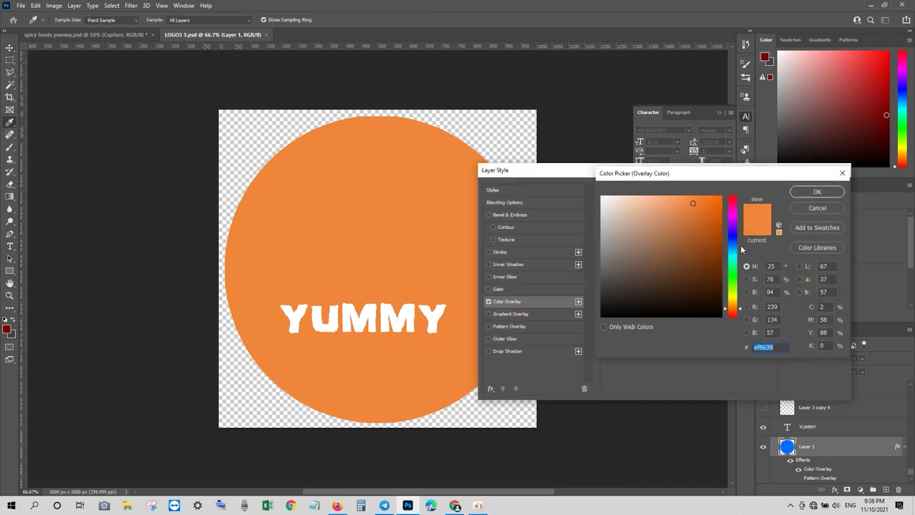
click(734, 245)
click(716, 299)
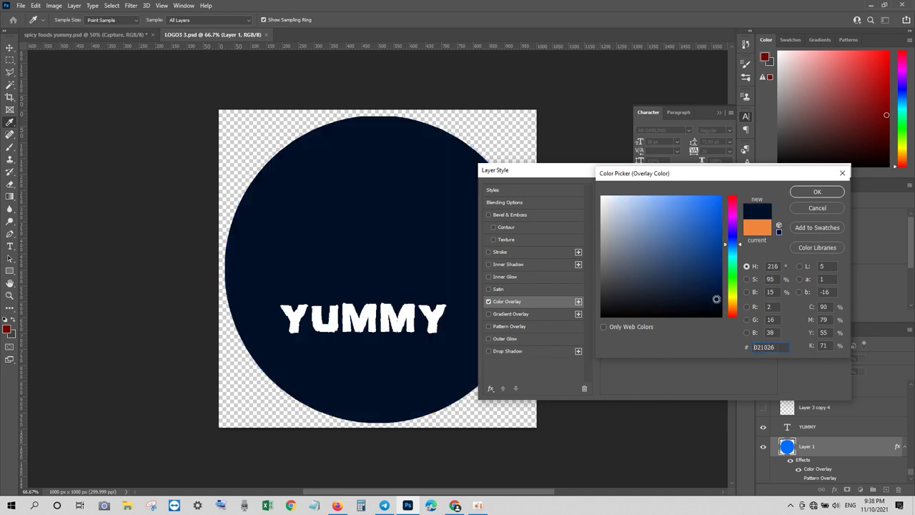
click(720, 265)
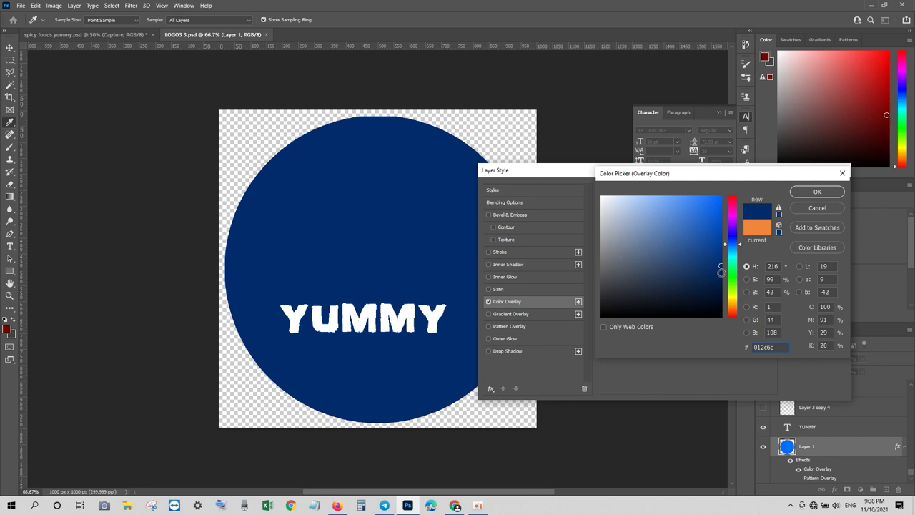
click(817, 194)
click(807, 195)
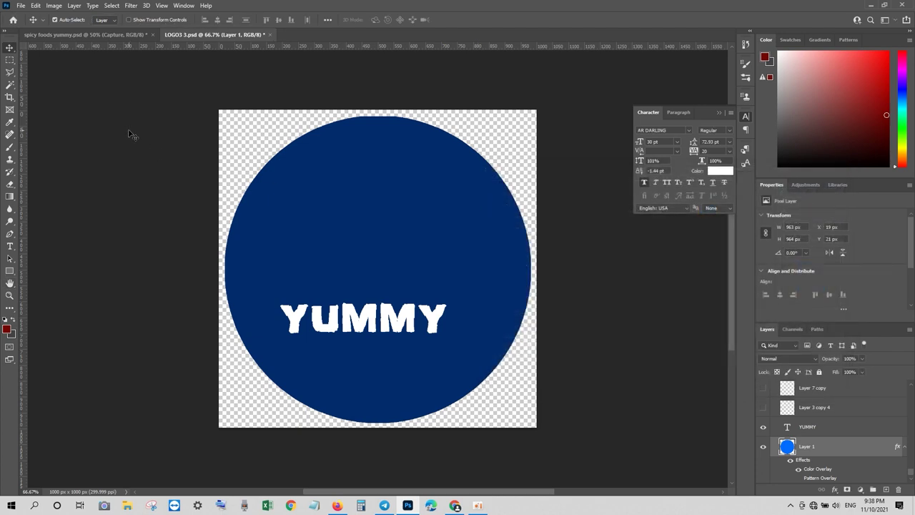
Copy the Capture city-night photo from the spicy foods yummy banner into LOGO3
click(138, 35)
drag(342, 168, 230, 35)
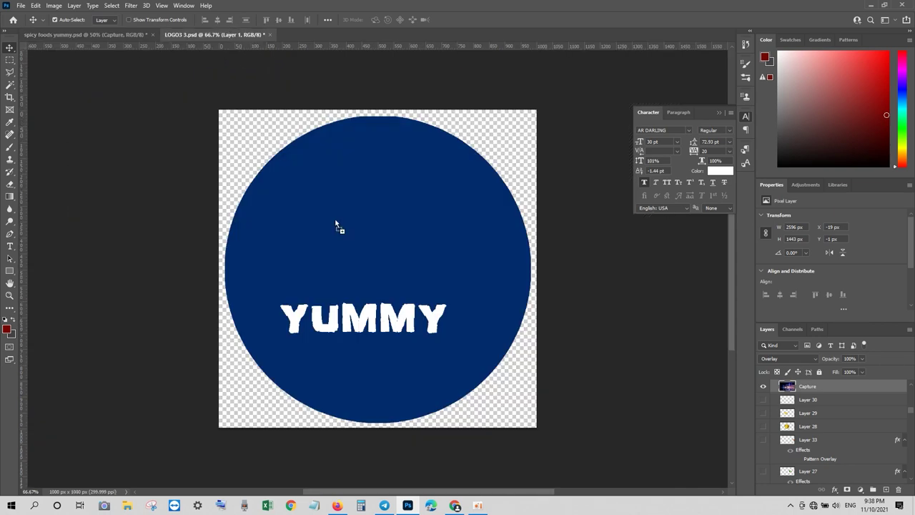
mouse_move(230, 34)
mouse_down()
mouse_move(379, 268)
mouse_move(435, 247)
mouse_move(442, 222)
mouse_up()
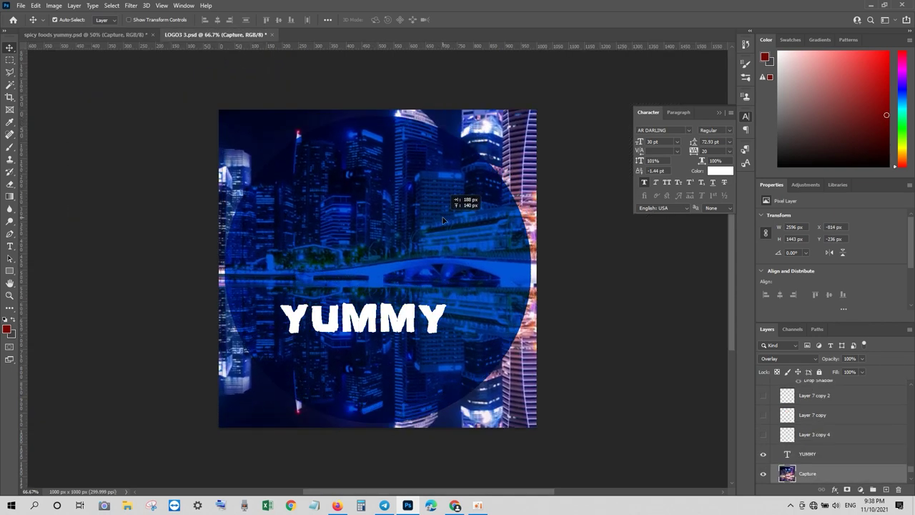
Scale and position the city photo so it covers the whole circle
key(ctrl+t)
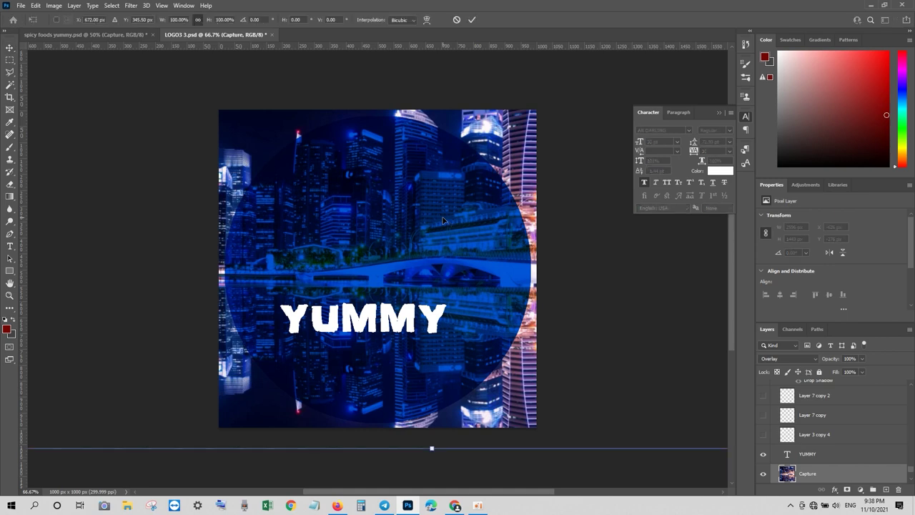
drag(578, 198, 340, 283)
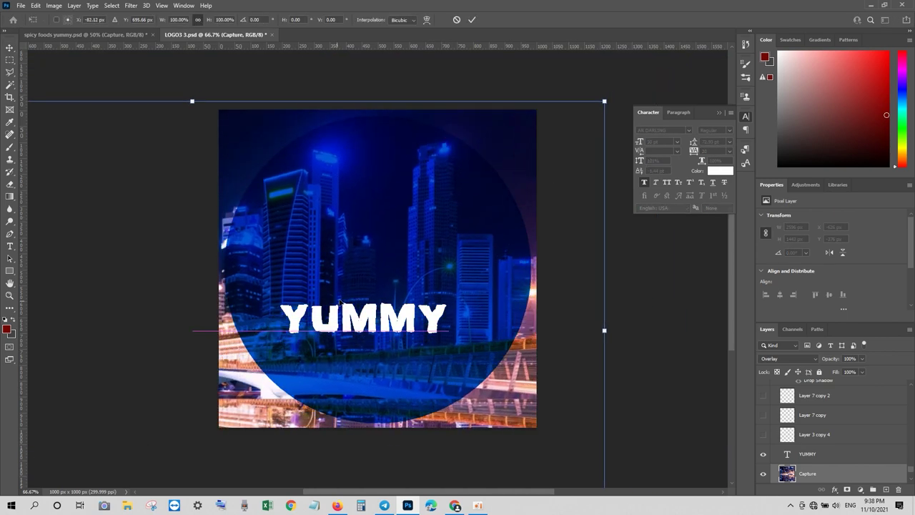
mouse_move(605, 101)
mouse_down()
mouse_move(244, 306)
mouse_move(514, 170)
mouse_up()
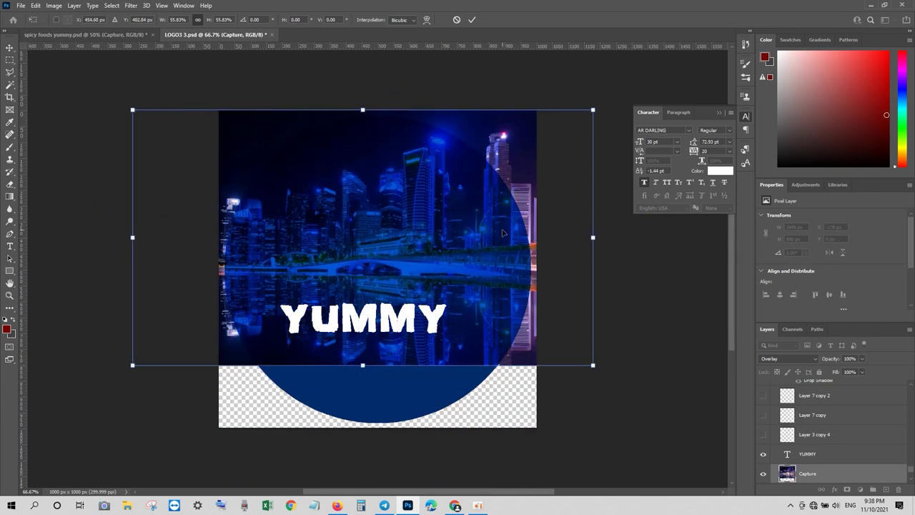
mouse_move(593, 365)
mouse_down()
mouse_move(617, 396)
mouse_move(704, 457)
mouse_up()
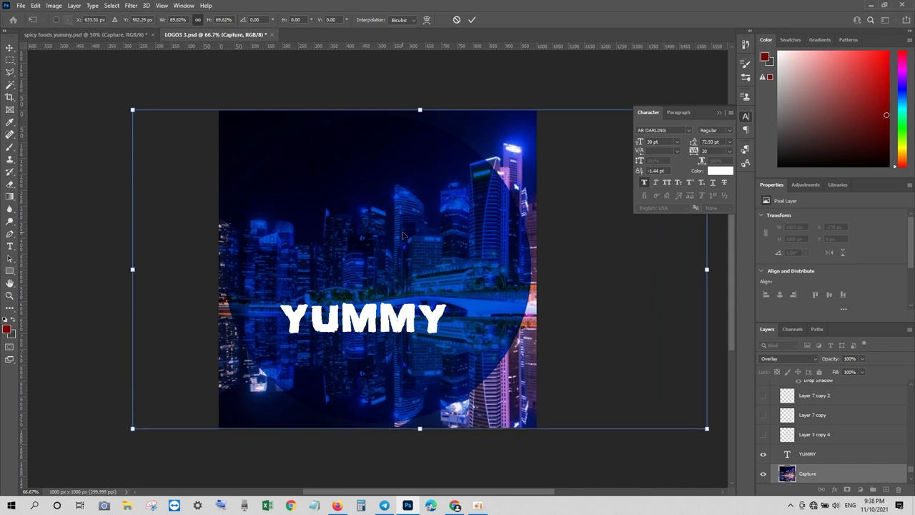
key(Return)
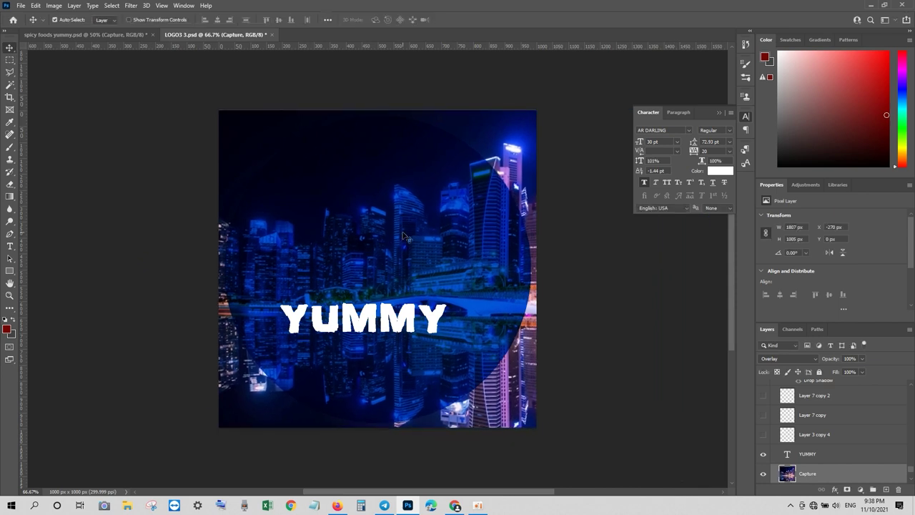
click(764, 474)
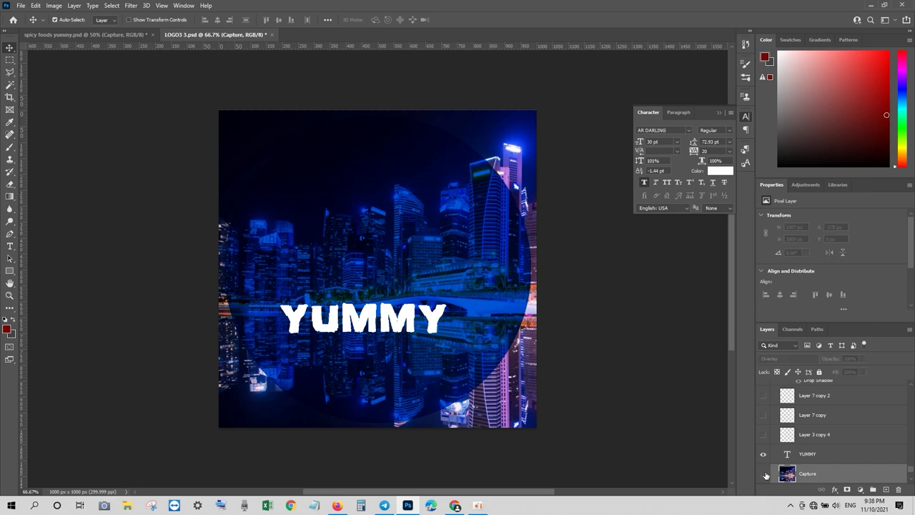
click(763, 474)
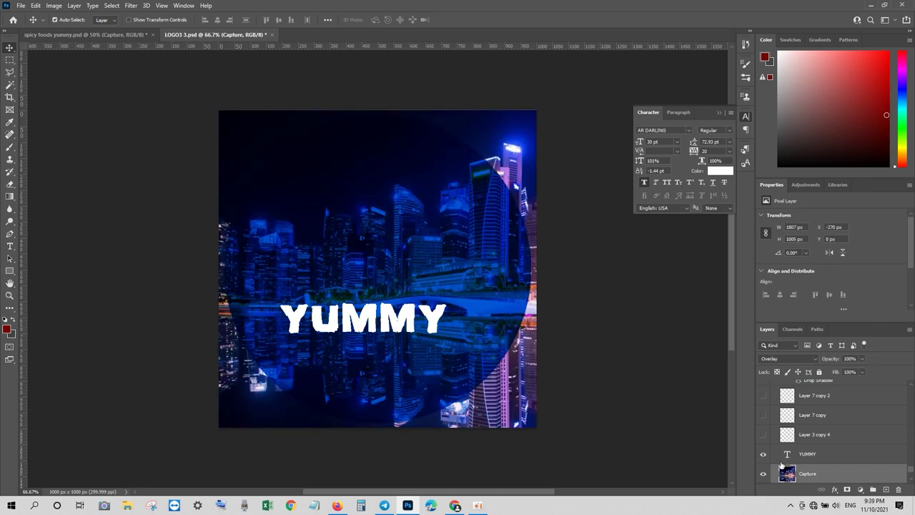
scroll(782, 461, down, 2)
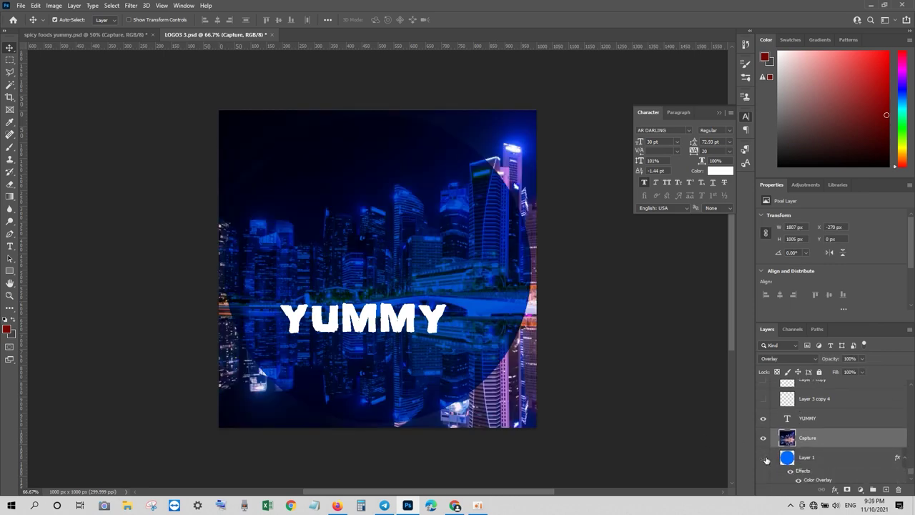
click(765, 458)
click(763, 459)
click(791, 459)
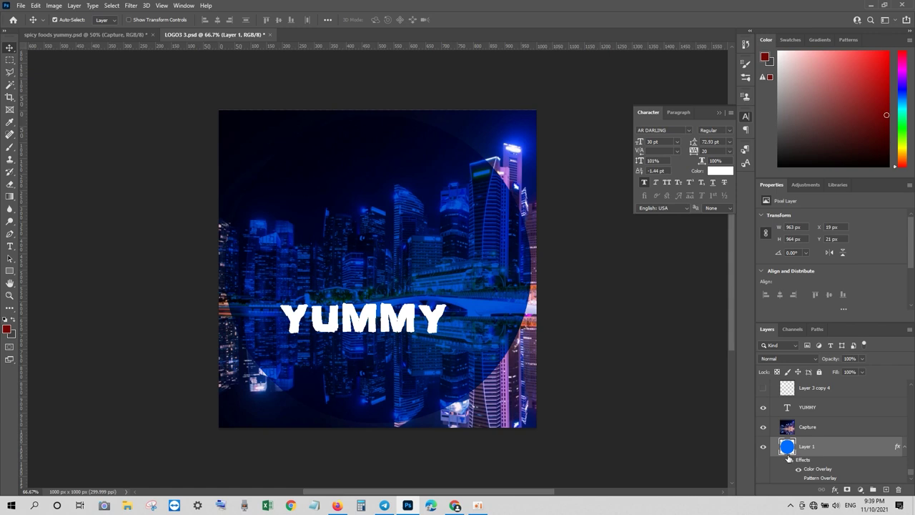
key(ctrl)
ctrl+click(787, 448)
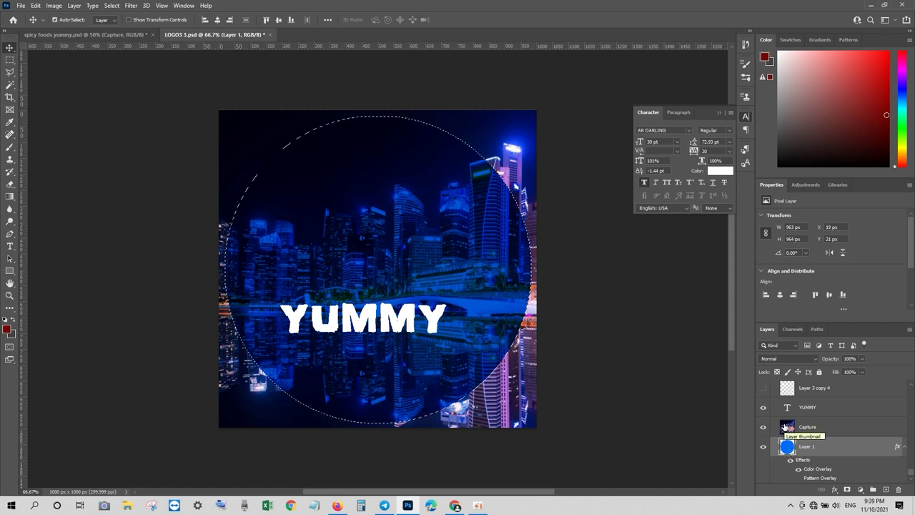
click(786, 426)
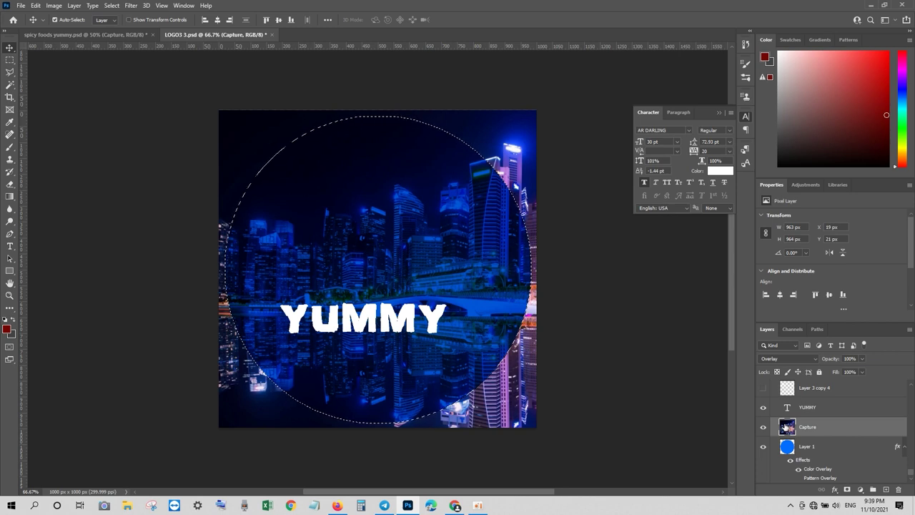
key(ctrl)
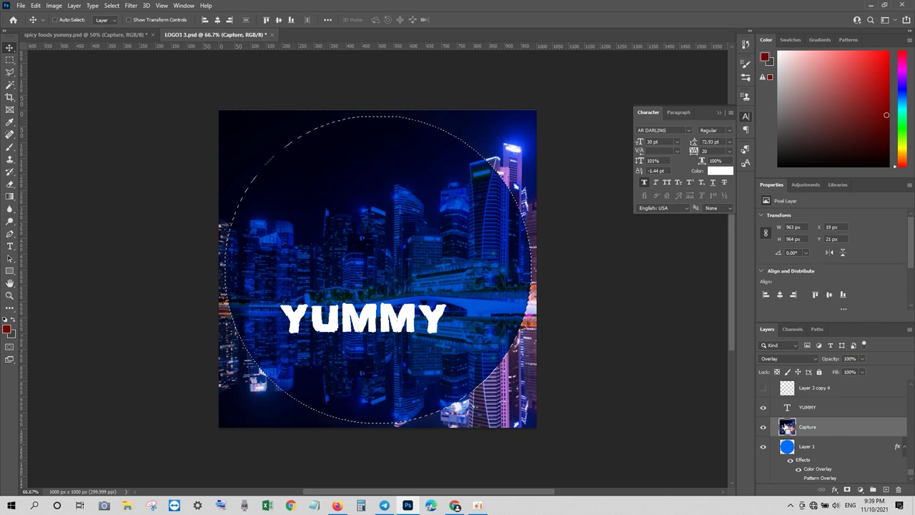
ctrl+click(783, 428)
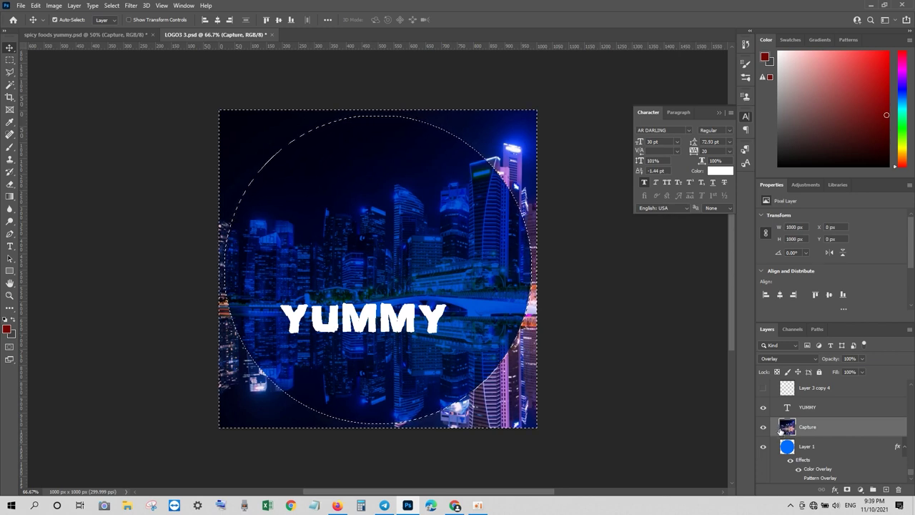
key(Delete)
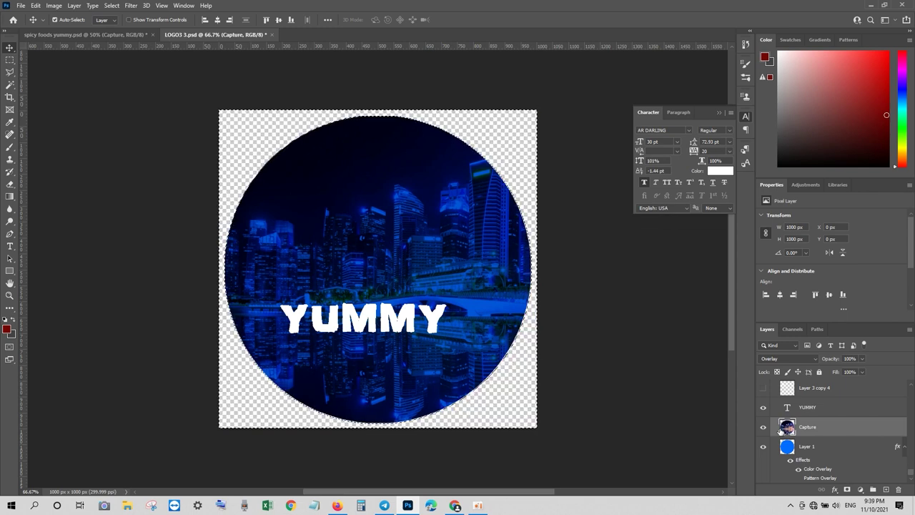
key(ctrl)
key(ctrl+d)
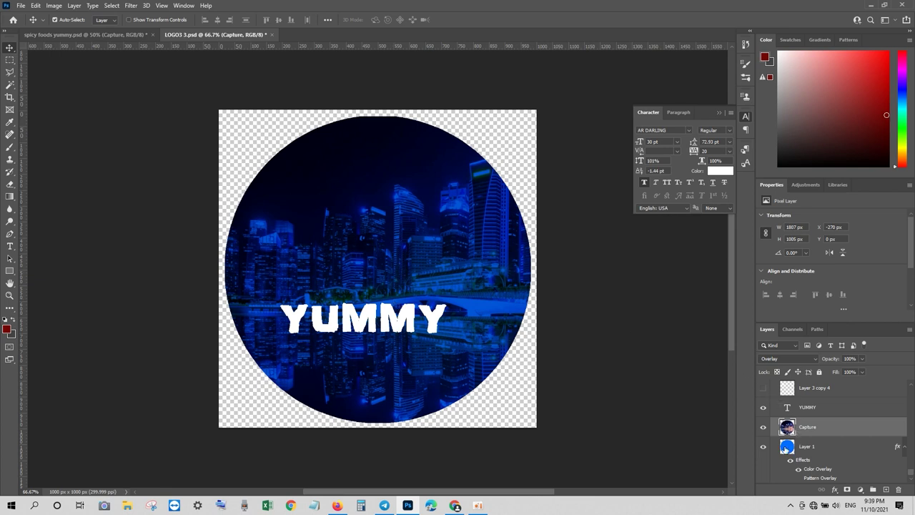
click(786, 448)
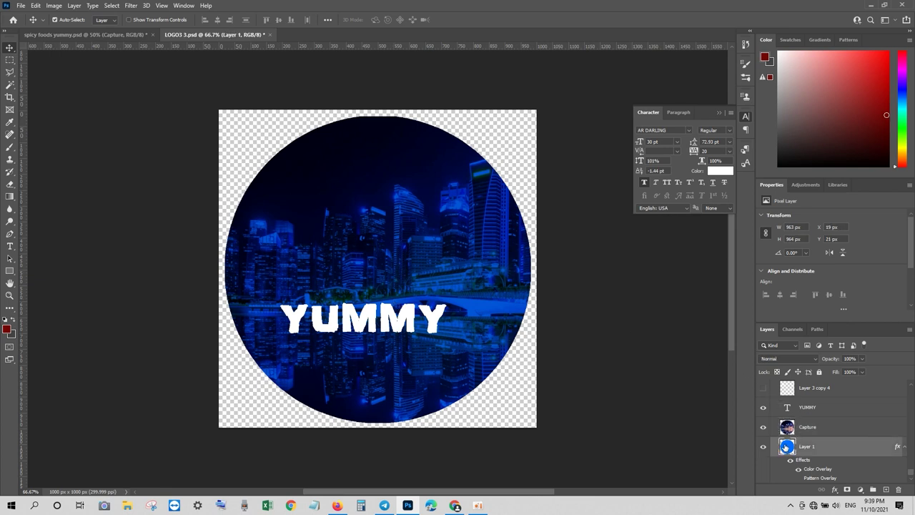
Duplicate Layer 1, rotate the copy about -9.67°, then select the YUMMY text layer
key(ctrl+j)
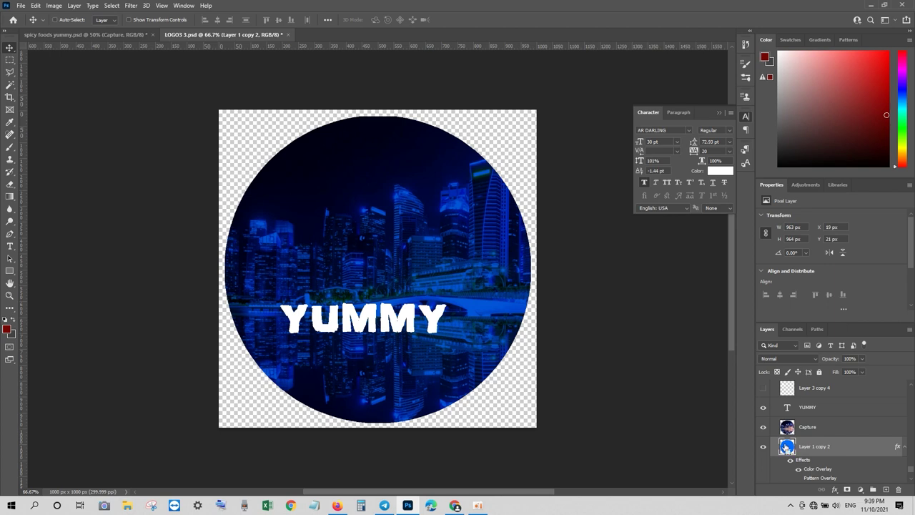
key(ctrl+t)
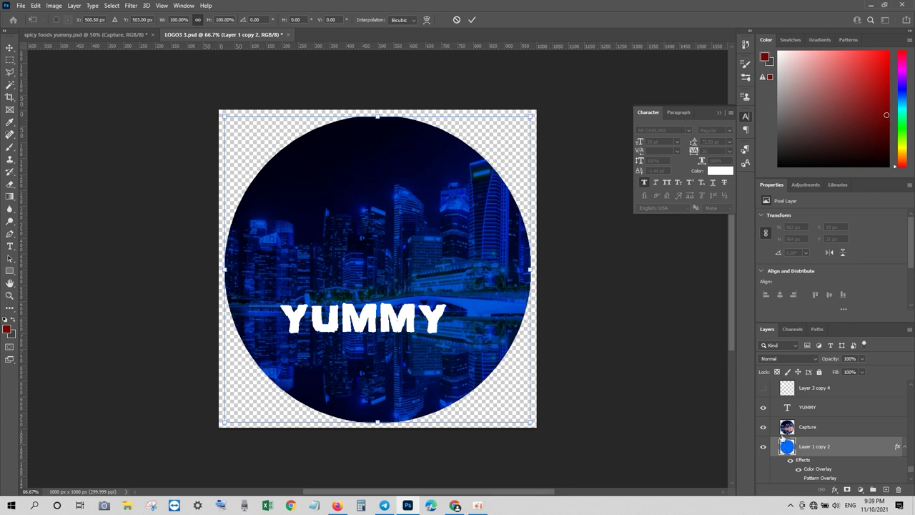
drag(623, 309, 605, 269)
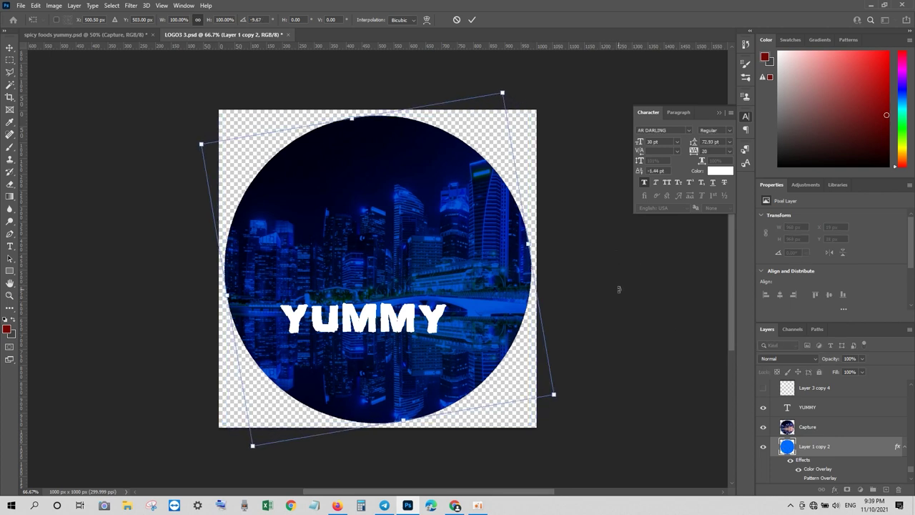
key(Return)
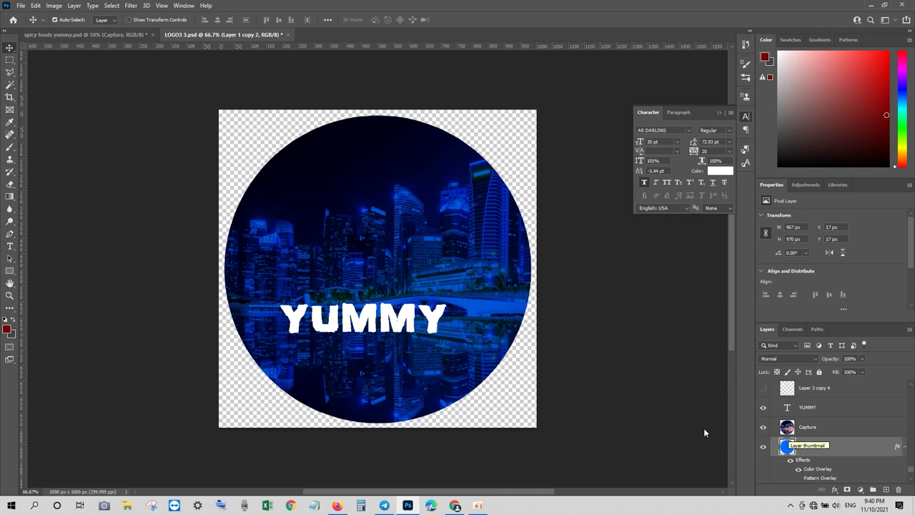
click(365, 320)
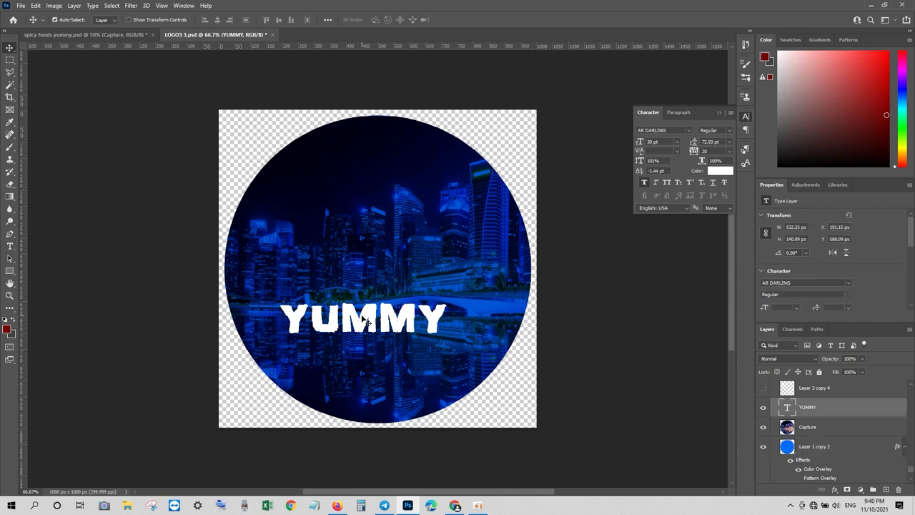
Move the YUMMY text to the circle's top and retype it as 'sabay MERL'
drag(367, 321, 383, 185)
drag(384, 192, 385, 192)
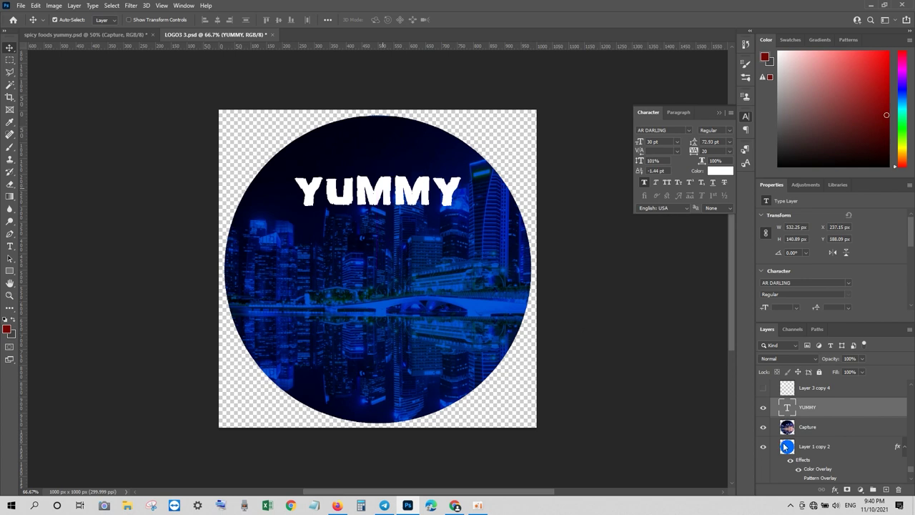
double_click(787, 408)
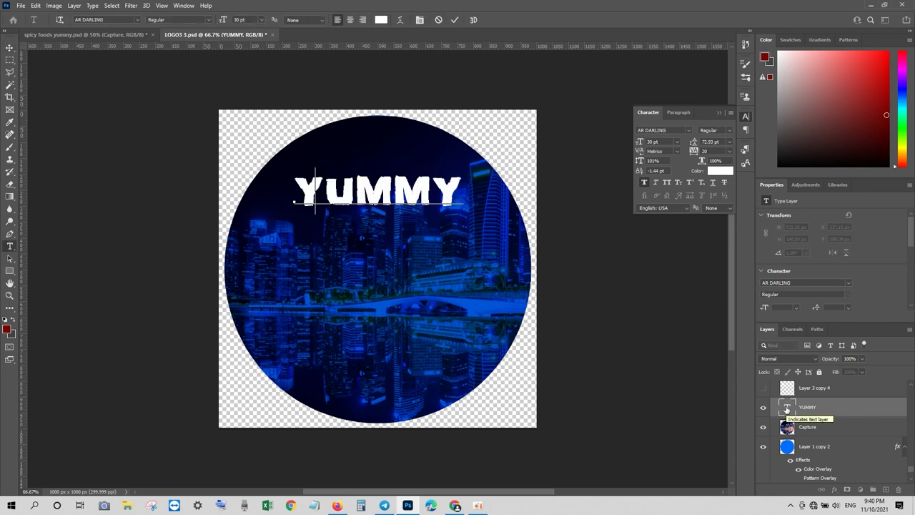
text(sa)
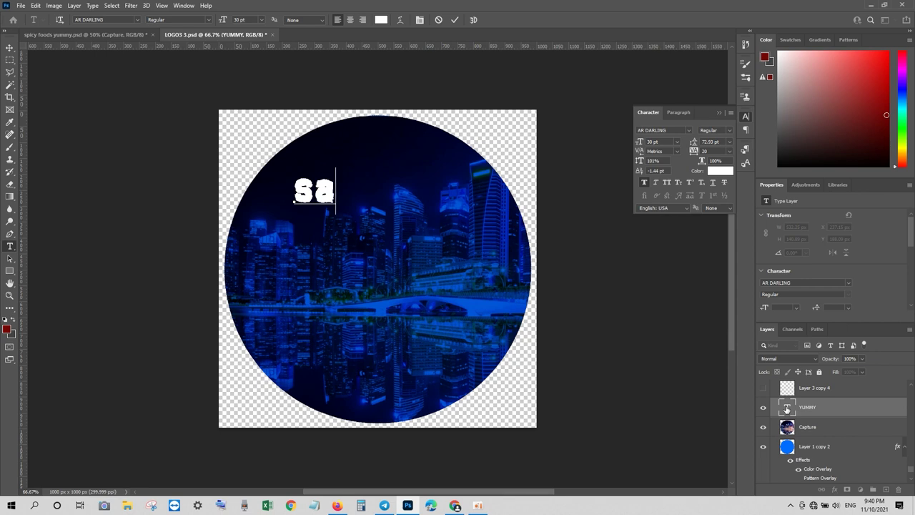
text(bay)
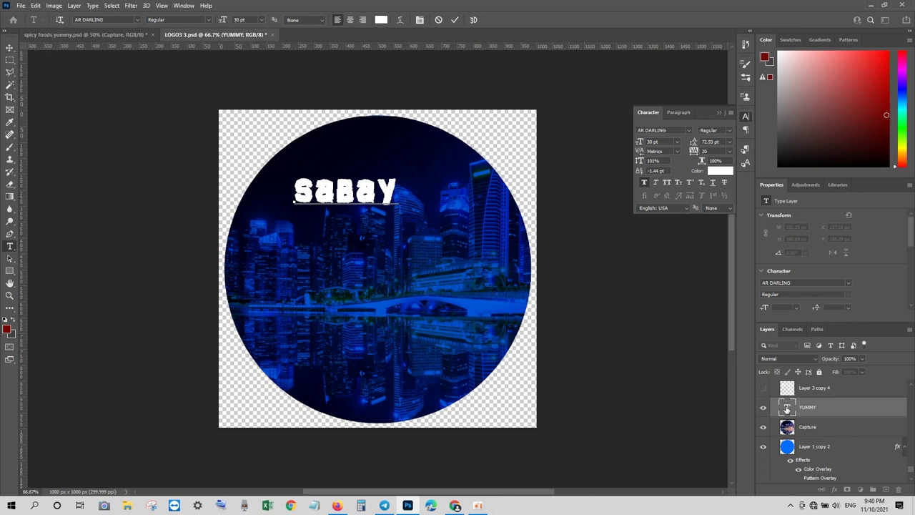
text( M)
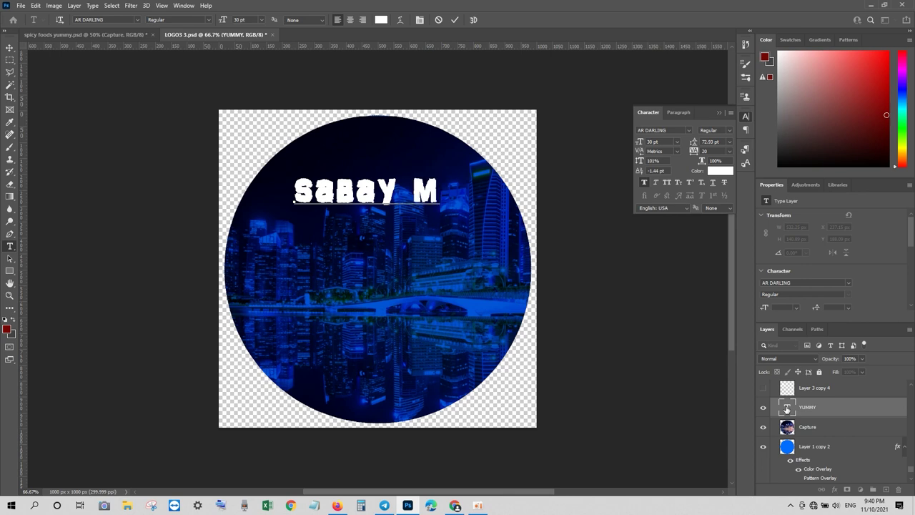
text(ER)
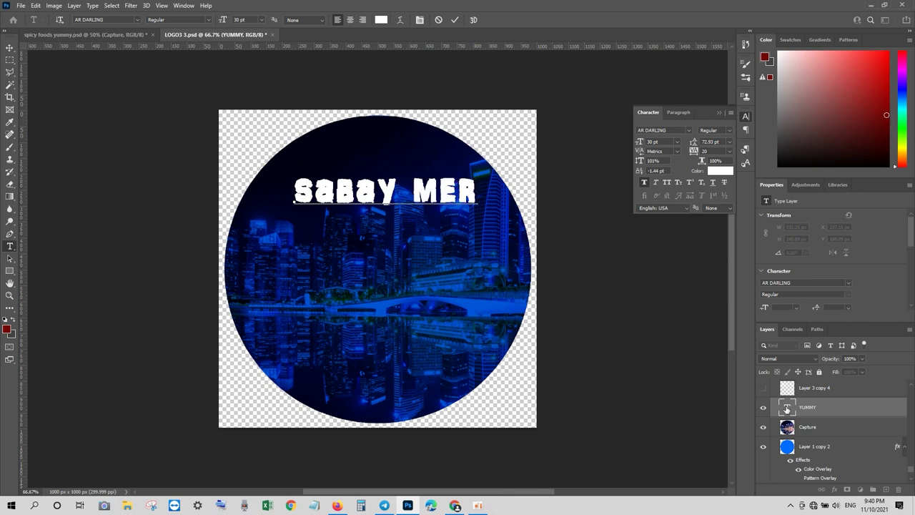
text(L)
click(120, 34)
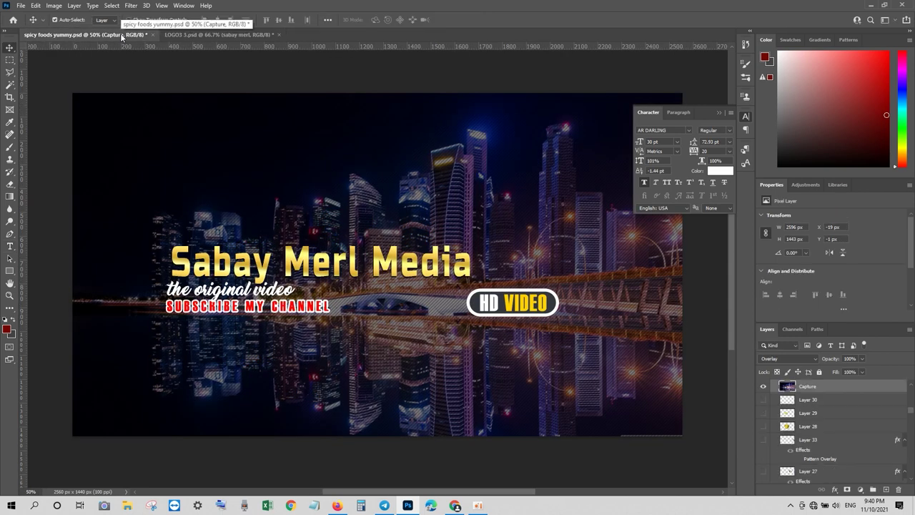
Back in LOGO3, nudge the sabay MERL text down and to the left
click(207, 34)
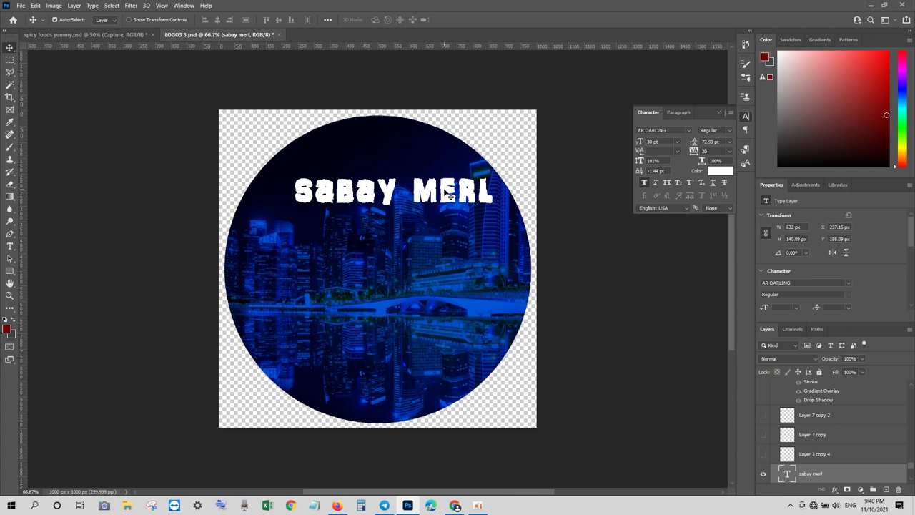
drag(447, 193, 431, 197)
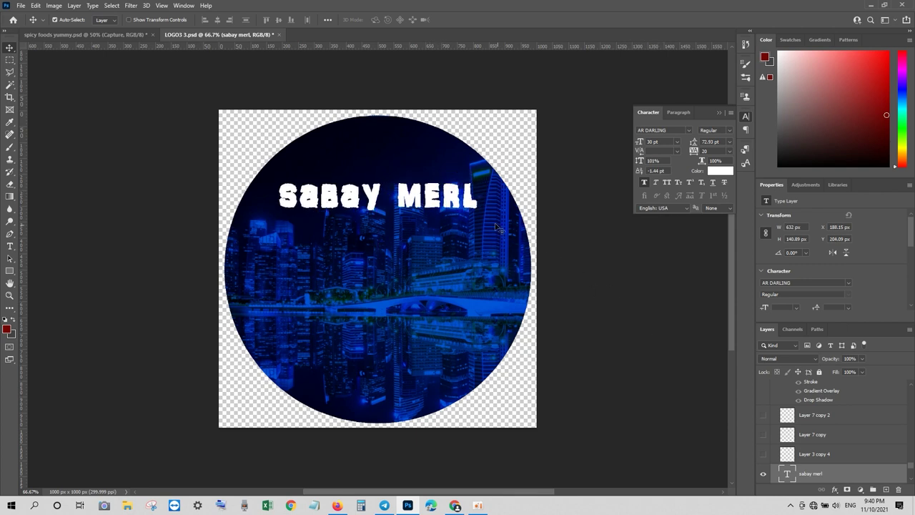
mouse_move(459, 177)
mouse_down()
mouse_move(437, 192)
mouse_move(459, 193)
mouse_up()
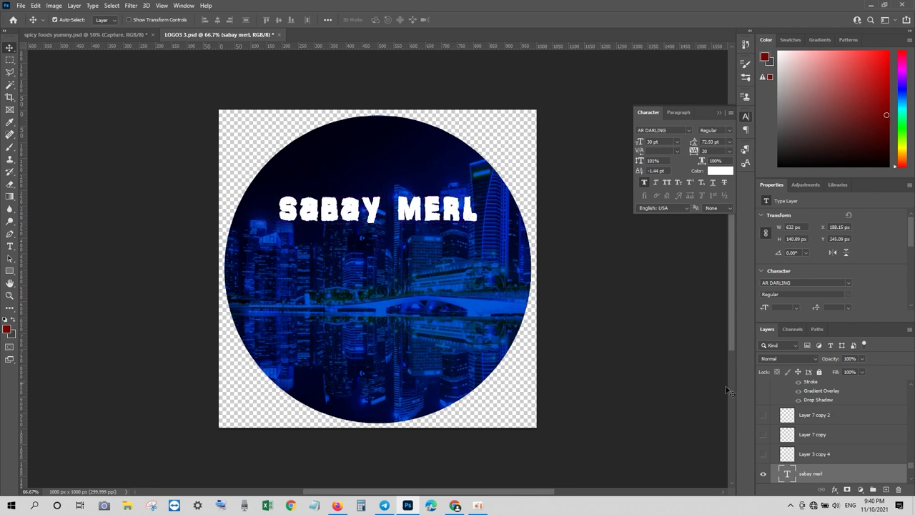
Add a second line reading 'Media' below MERL and select all the text
double_click(787, 475)
click(475, 217)
key(Return)
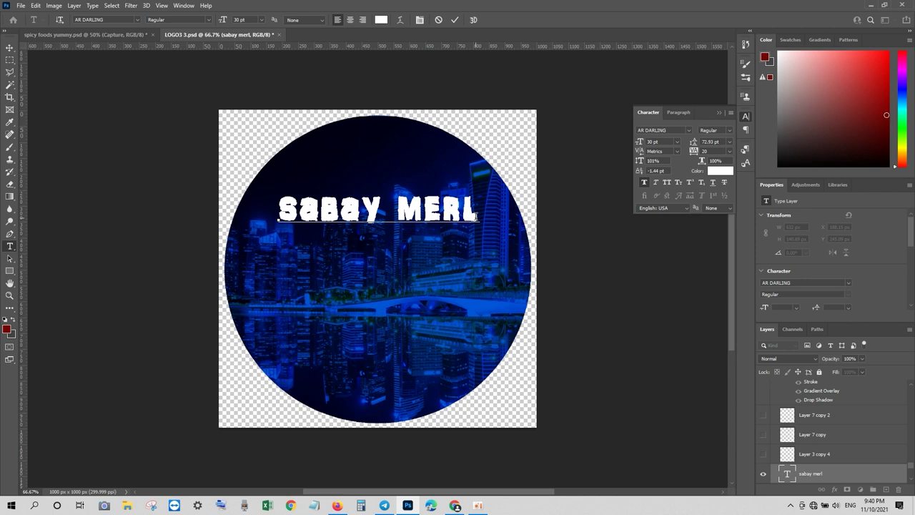
text(Me)
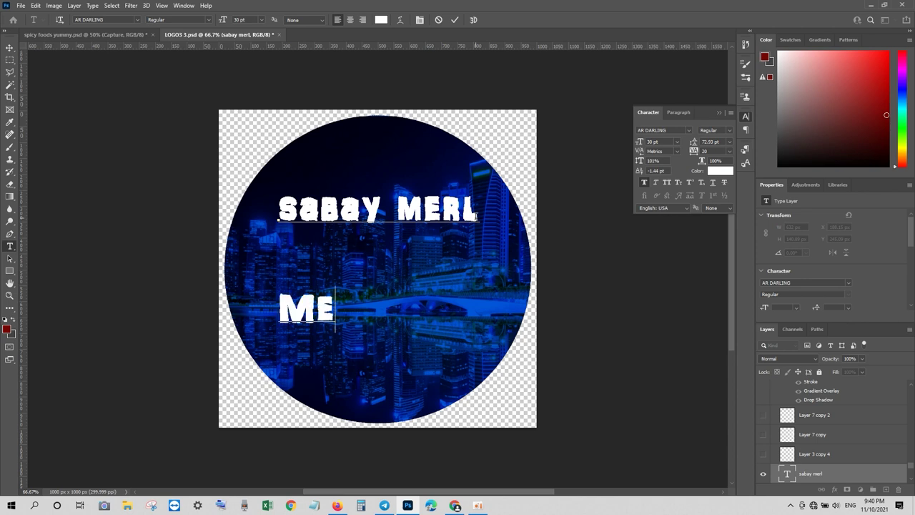
text(dia)
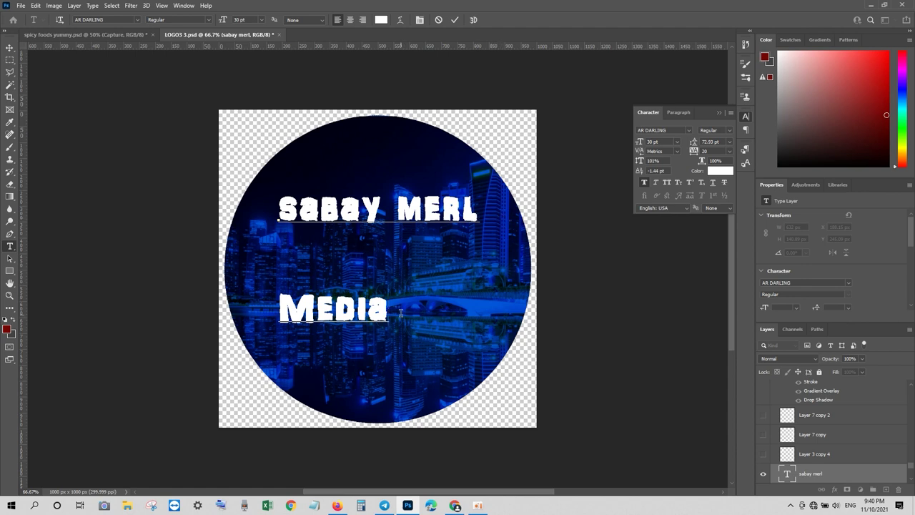
drag(400, 314, 311, 299)
key(ctrl+a)
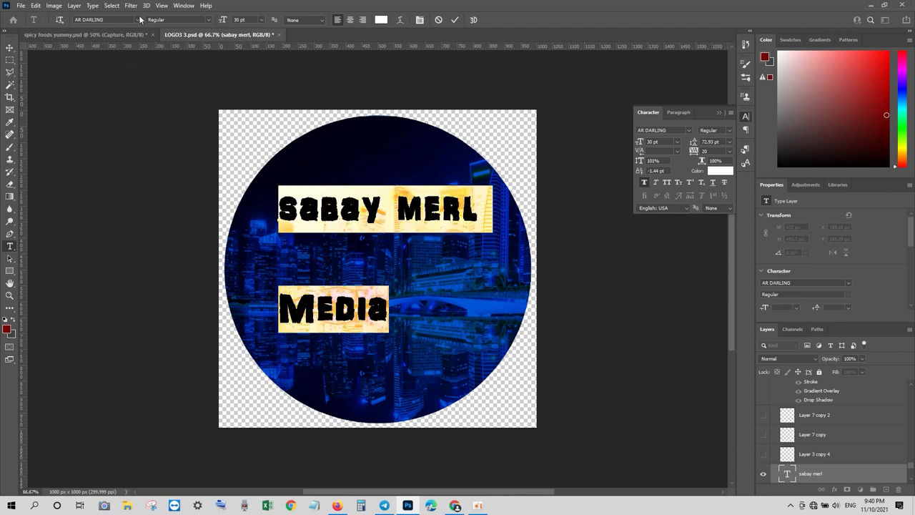
Apply the Kh Dangrek font with Strong anti-aliasing to the logo text, then browse other fonts
click(140, 20)
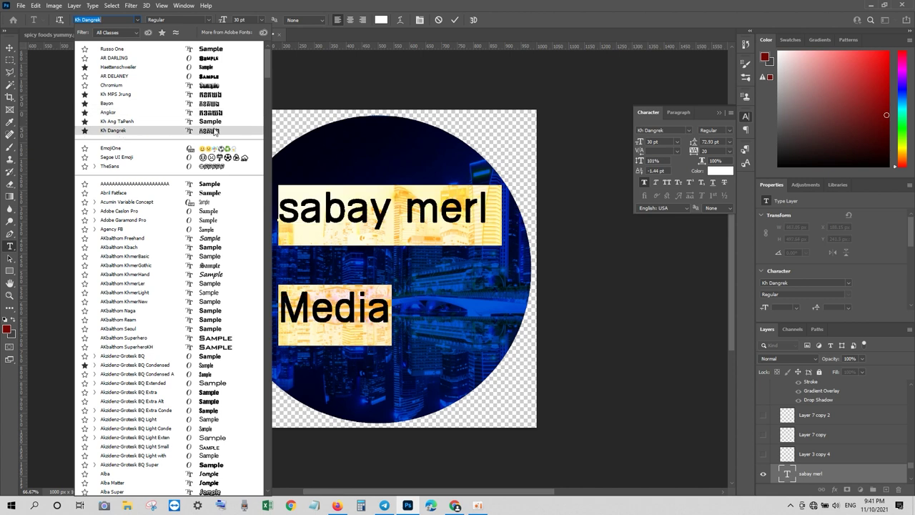
click(214, 133)
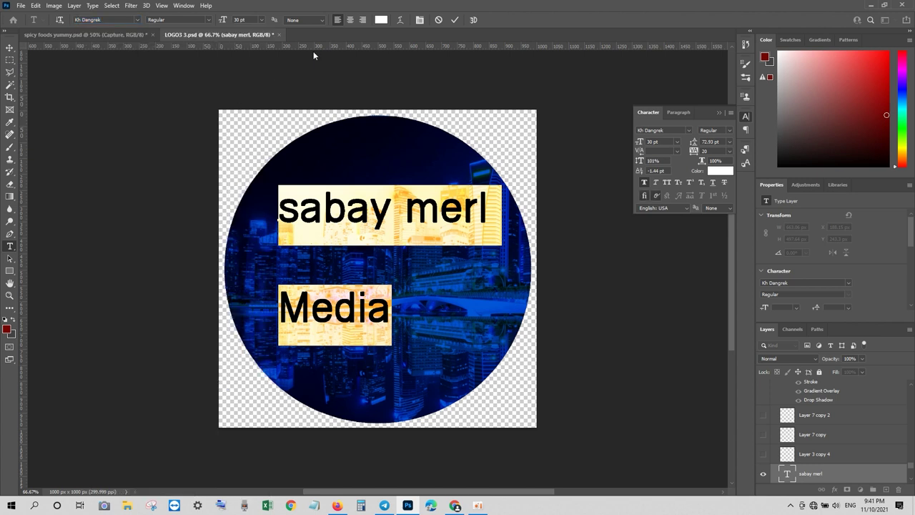
click(315, 20)
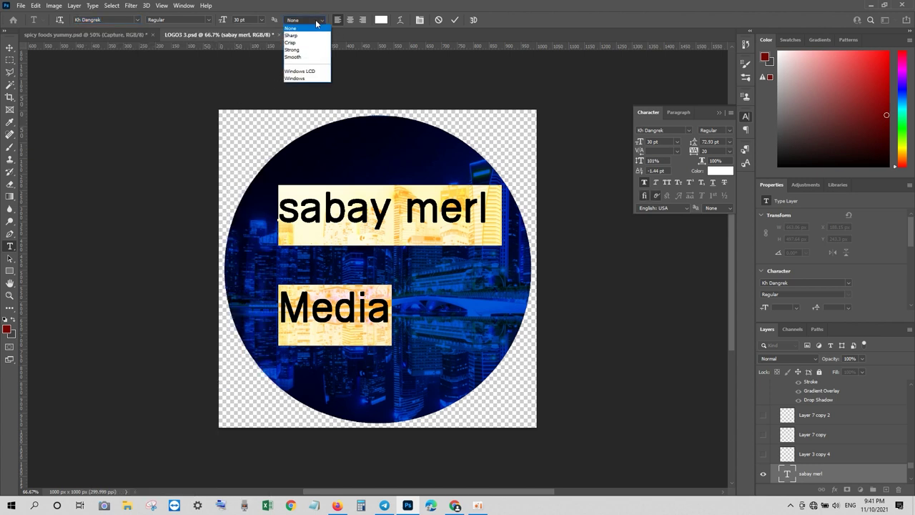
click(302, 27)
click(303, 23)
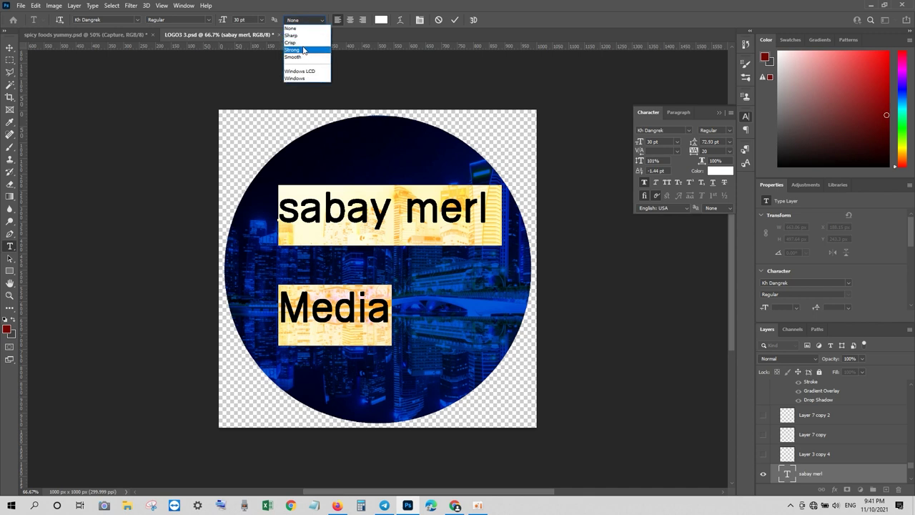
click(302, 49)
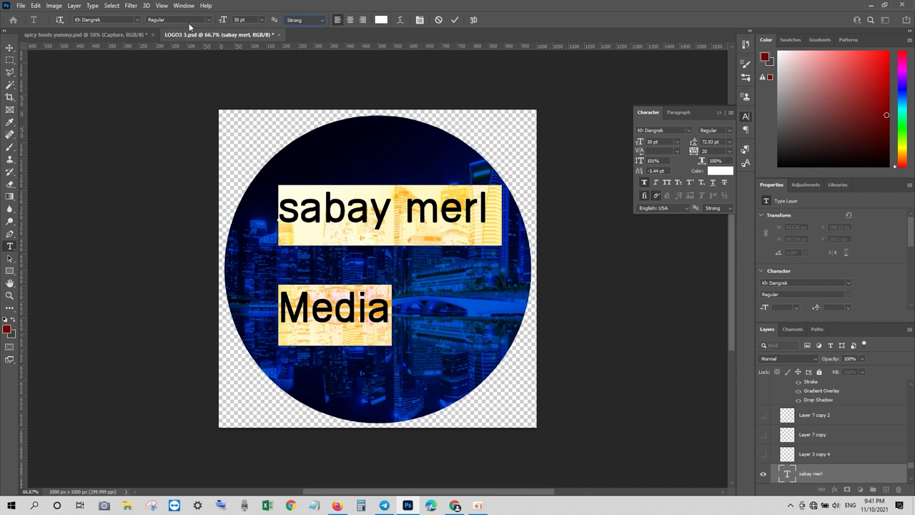
click(135, 21)
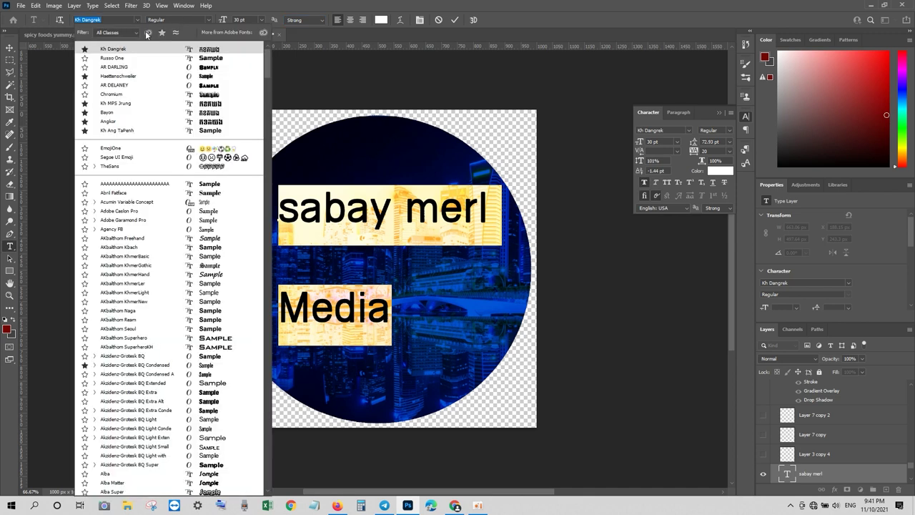
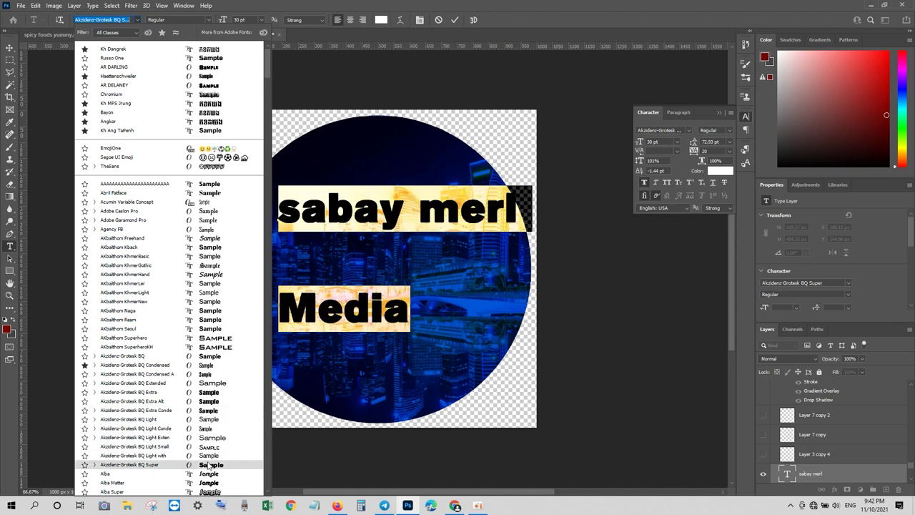
Apply the Kh Ang Kouteok font to the 30 pt 'sabay merl' and 'Media' text and commit it
scroll(210, 466, down, 1)
scroll(209, 466, down, 2)
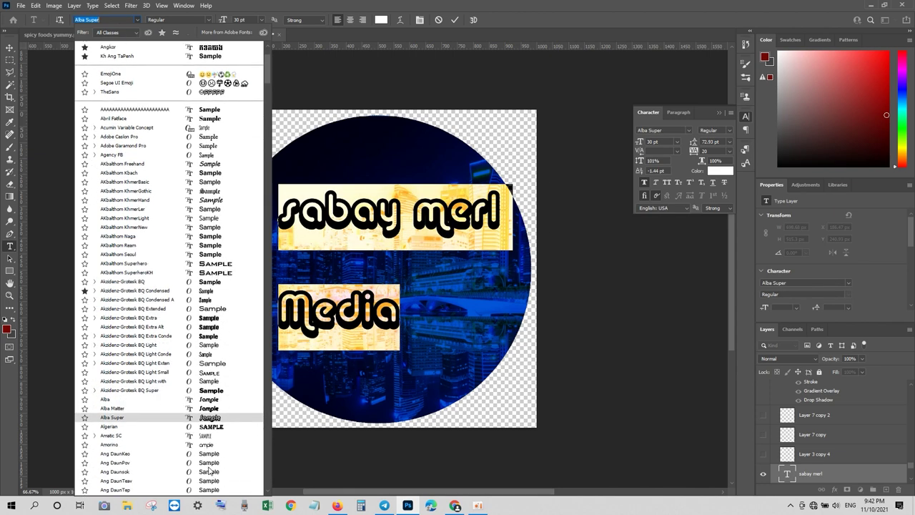
scroll(210, 467, down, 2)
scroll(211, 467, down, 2)
scroll(213, 468, down, 1)
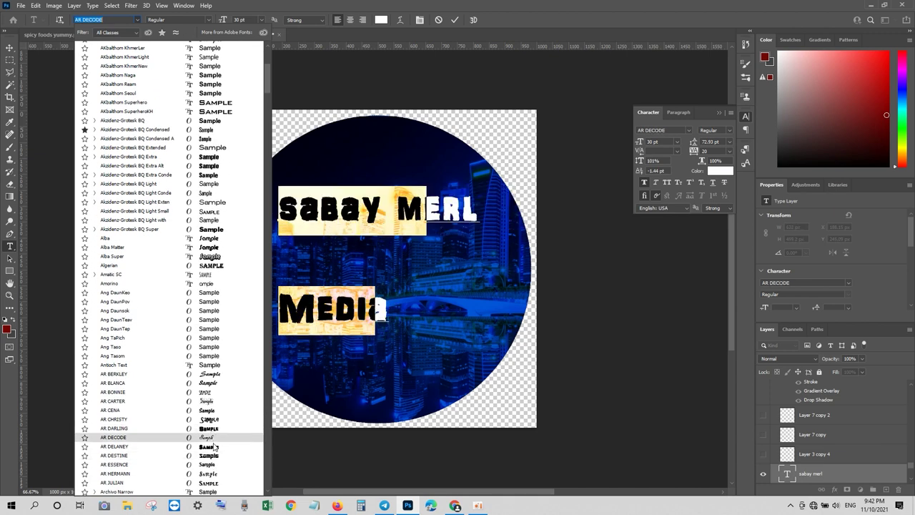
scroll(214, 455, down, 1)
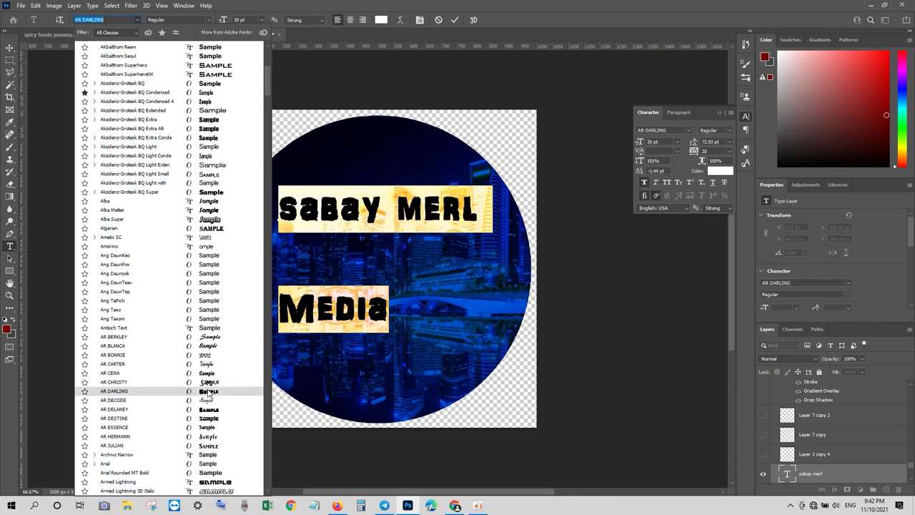
scroll(207, 393, down, 5)
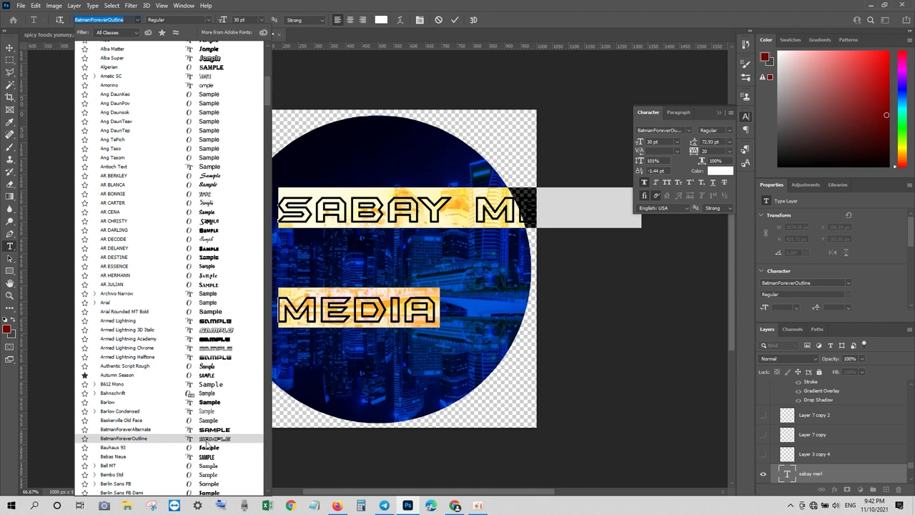
scroll(207, 450, down, 2)
scroll(208, 447, down, 1)
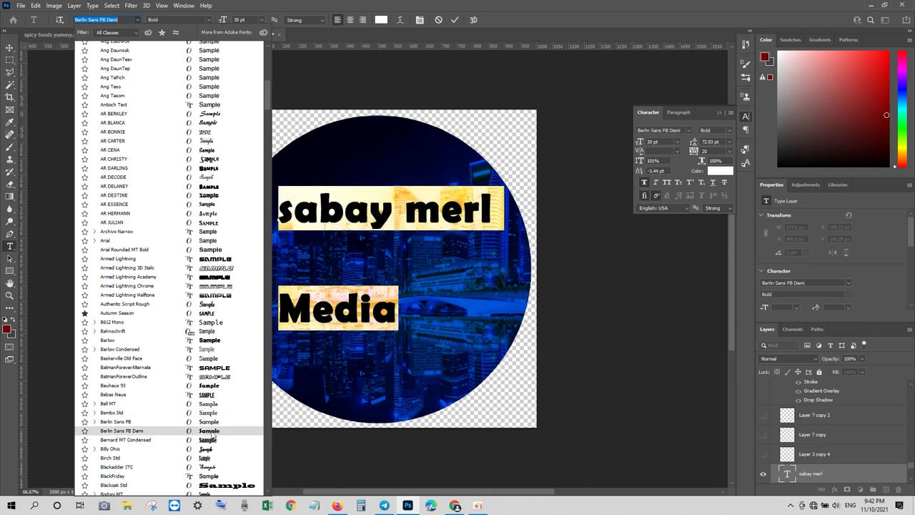
scroll(208, 437, down, 1)
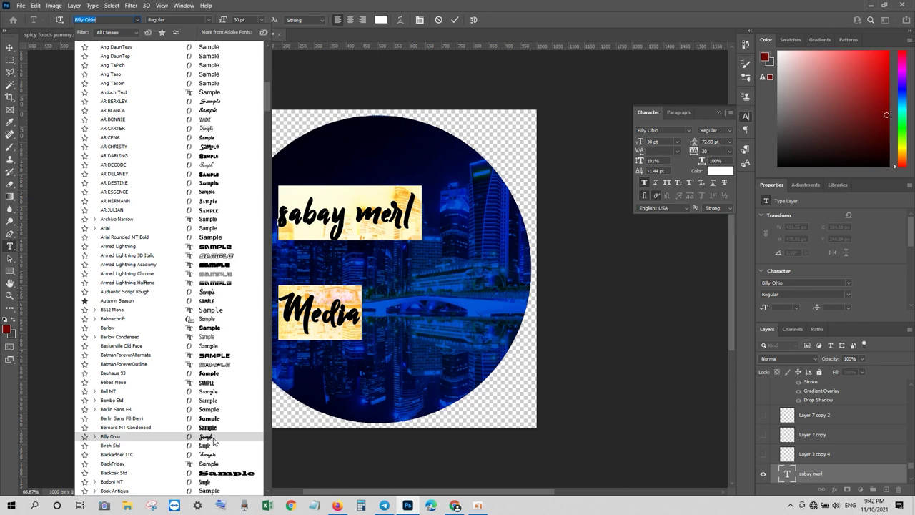
scroll(213, 441, down, 5)
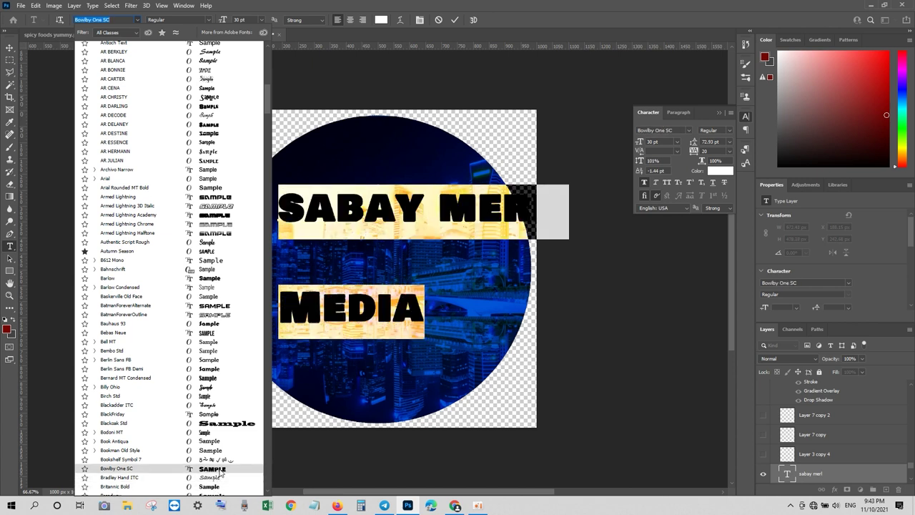
scroll(220, 472, down, 3)
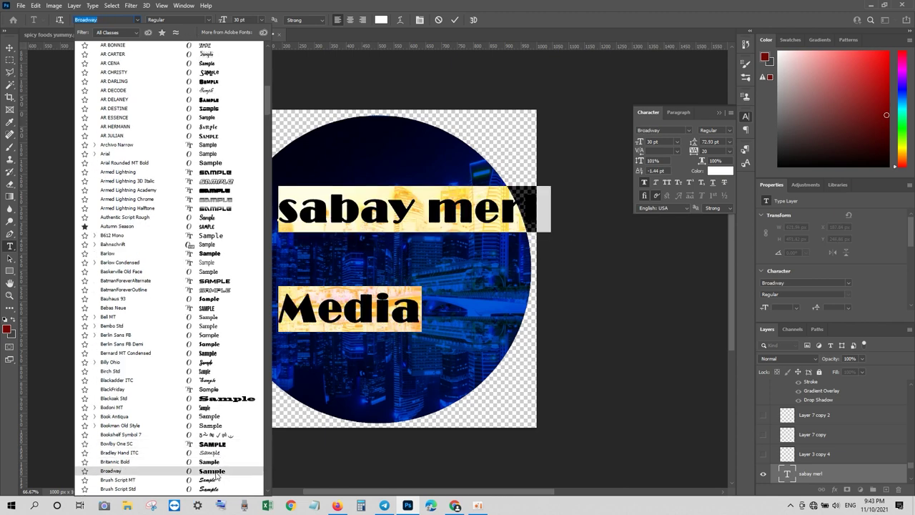
scroll(217, 475, down, 4)
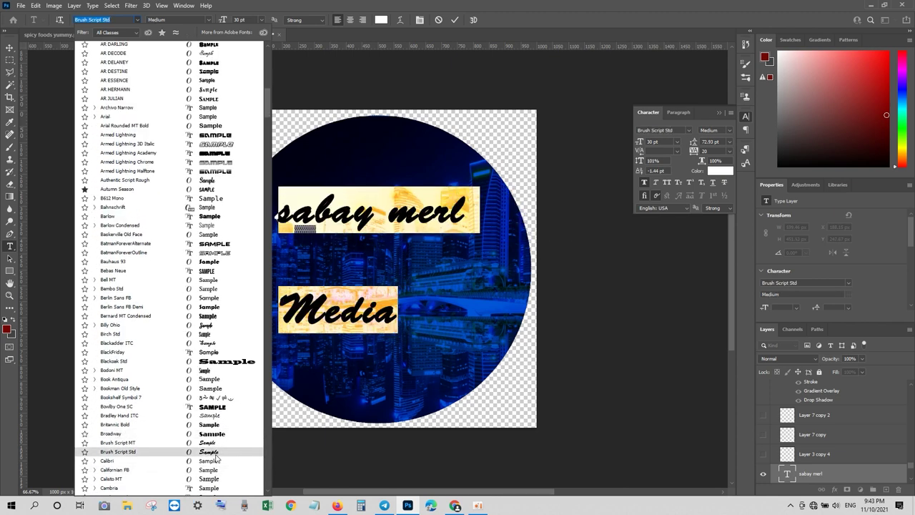
scroll(216, 458, down, 7)
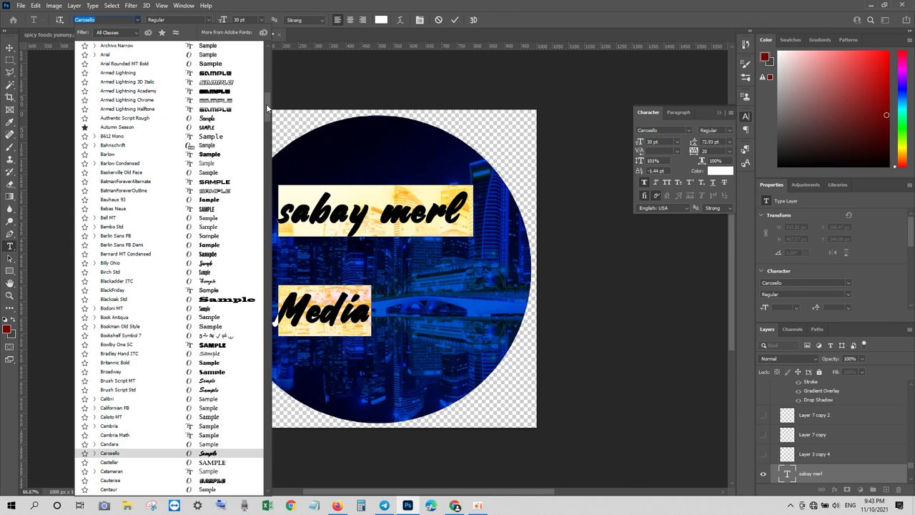
drag(268, 107, 269, 136)
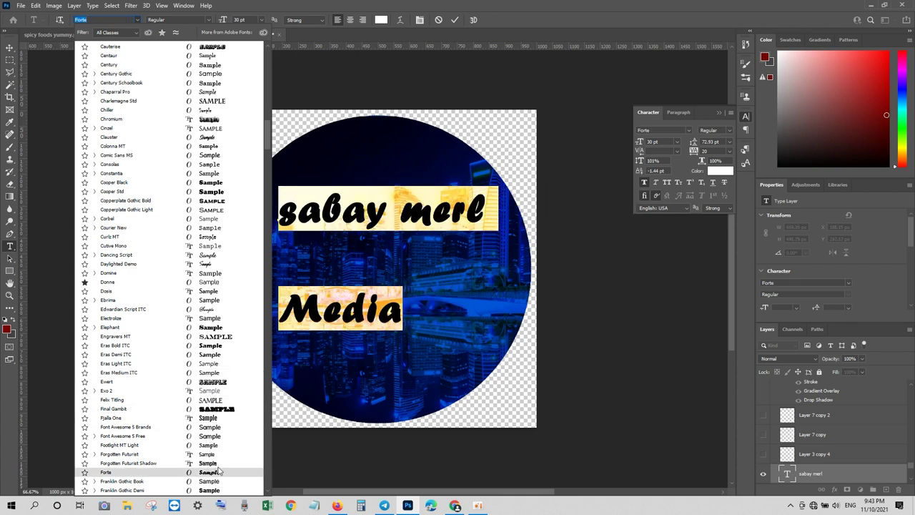
drag(266, 135, 264, 166)
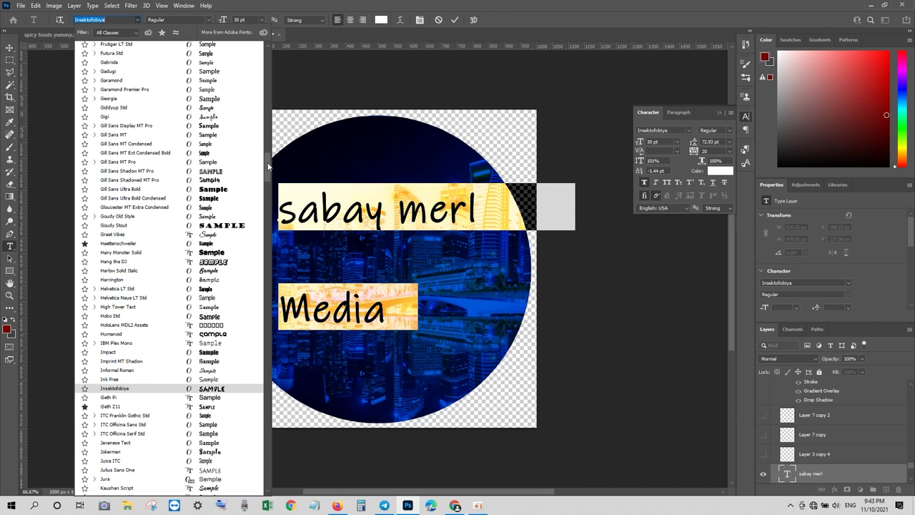
scroll(267, 165, up, 2)
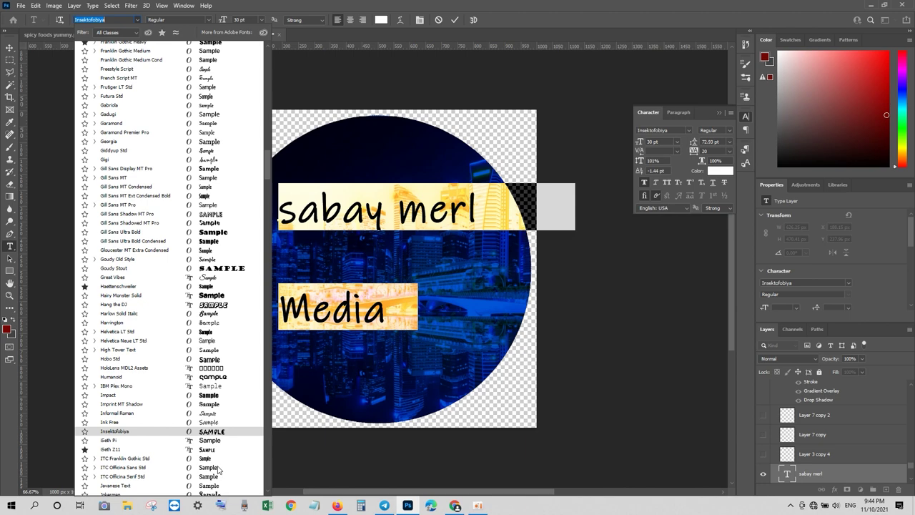
scroll(218, 468, down, 2)
scroll(218, 468, down, 2)
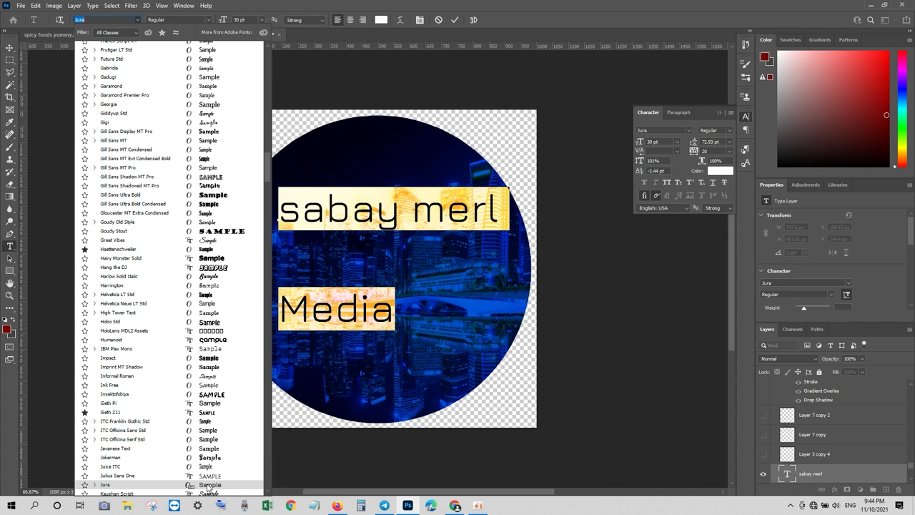
scroll(210, 483, down, 3)
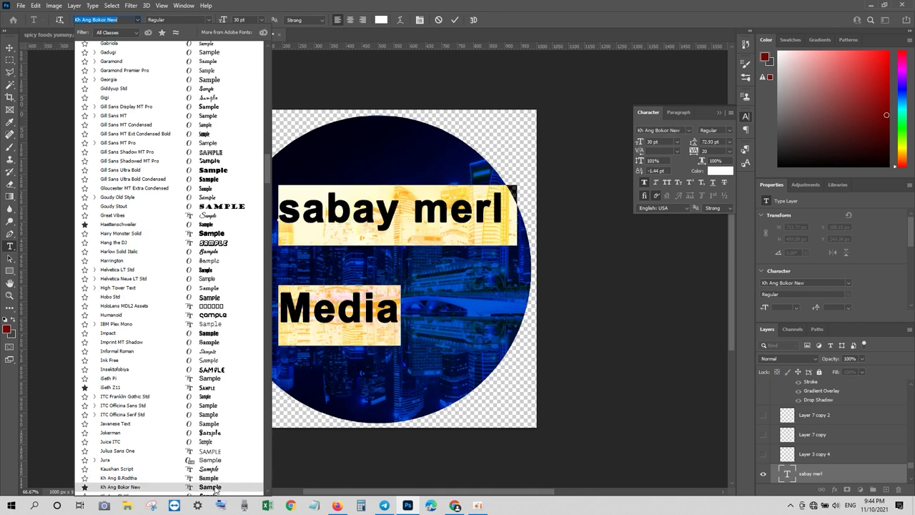
scroll(215, 489, down, 4)
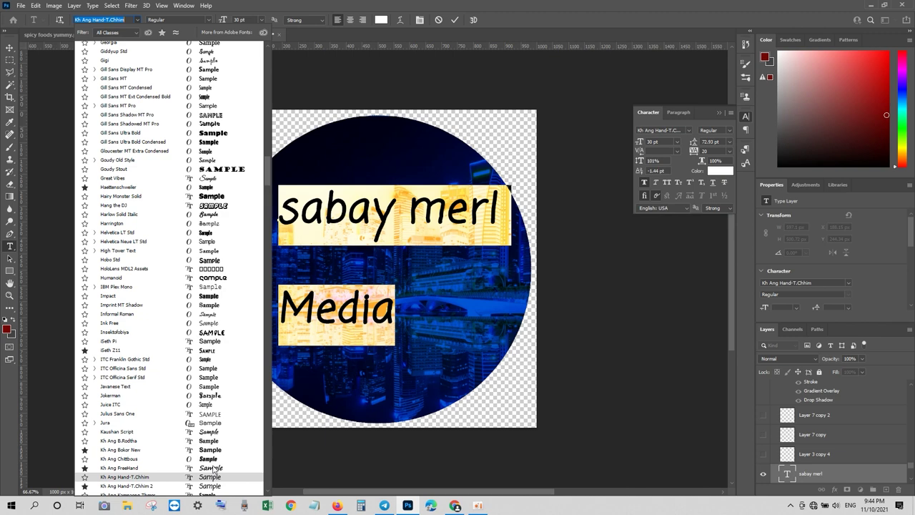
scroll(213, 469, down, 3)
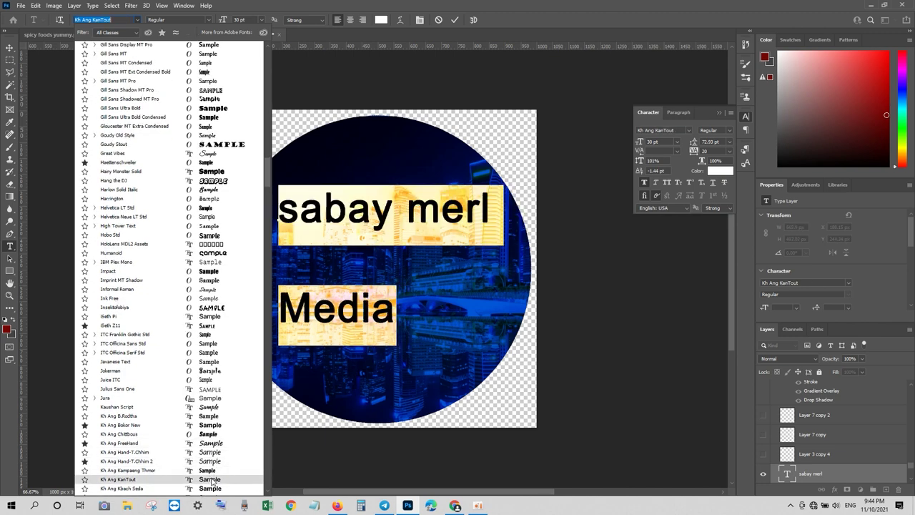
scroll(211, 481, down, 2)
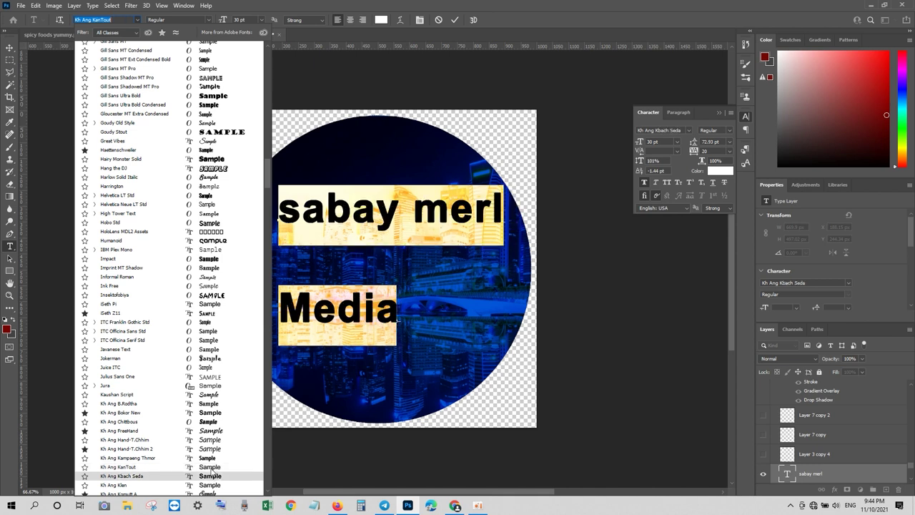
scroll(210, 476, down, 3)
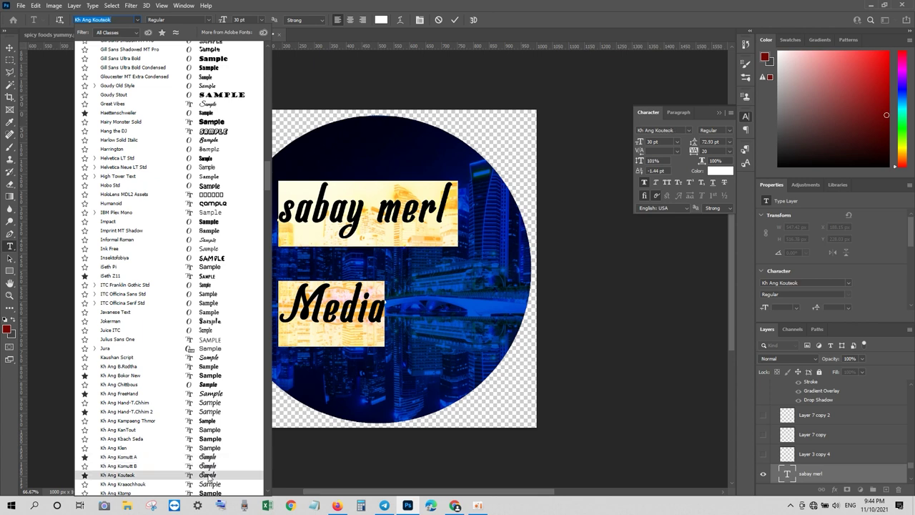
click(207, 475)
click(400, 215)
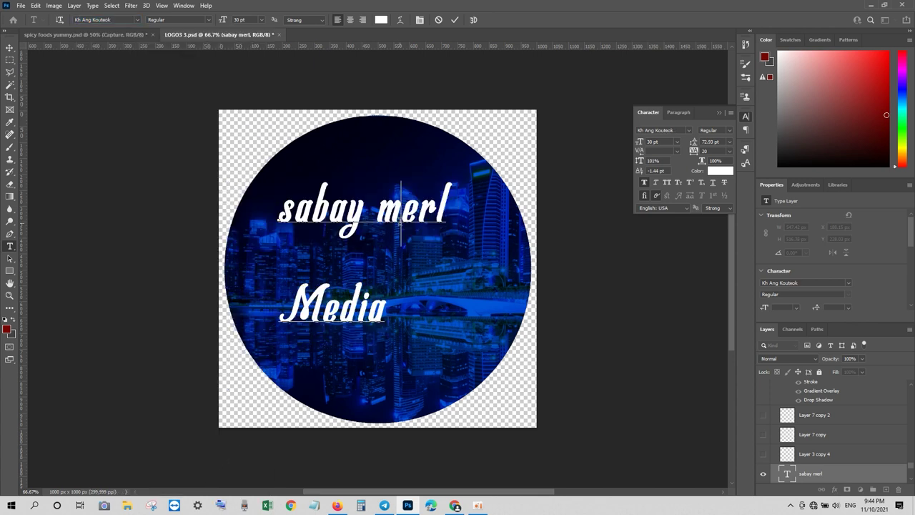
Select only the 'sabay merl' line and preview it in the NIDA Funan font
click(447, 206)
drag(447, 206, 265, 205)
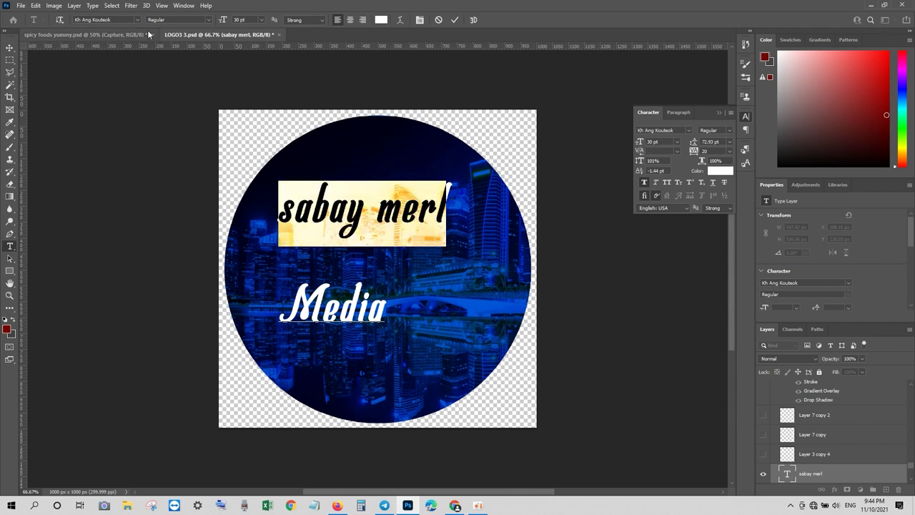
click(137, 19)
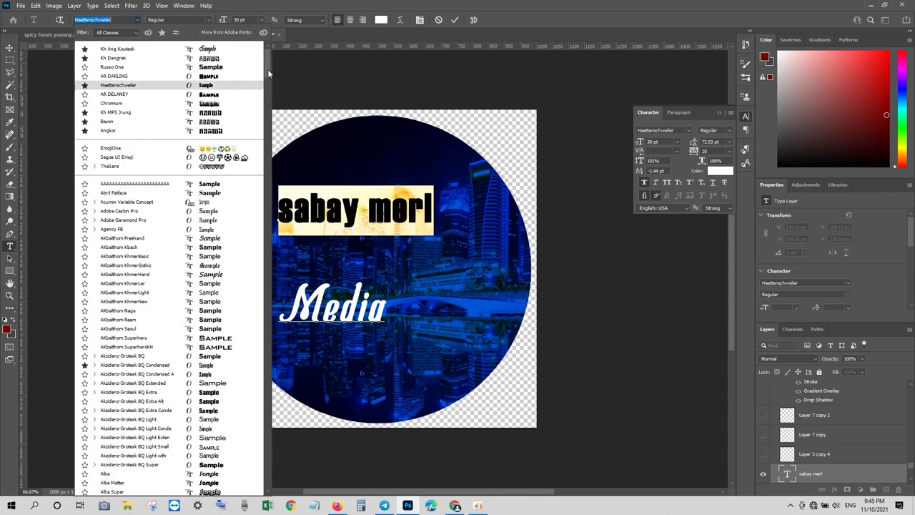
drag(268, 69, 271, 322)
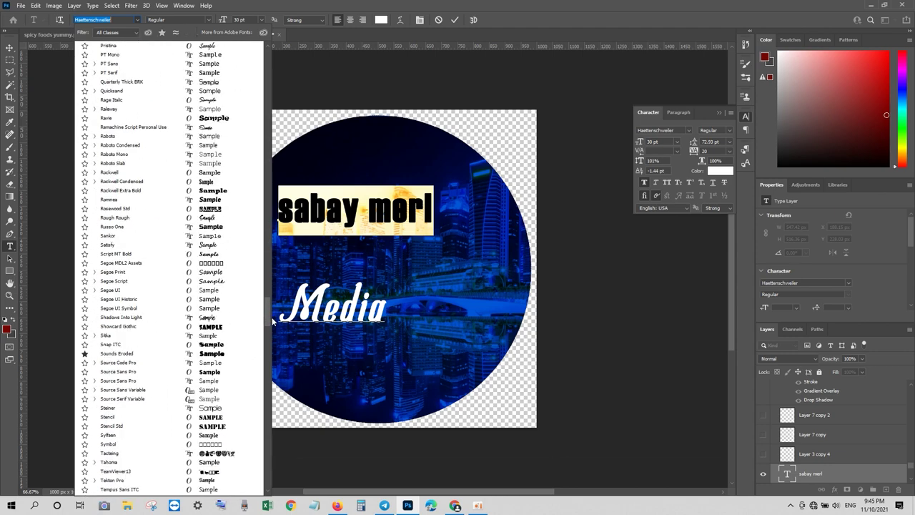
drag(272, 322, 270, 372)
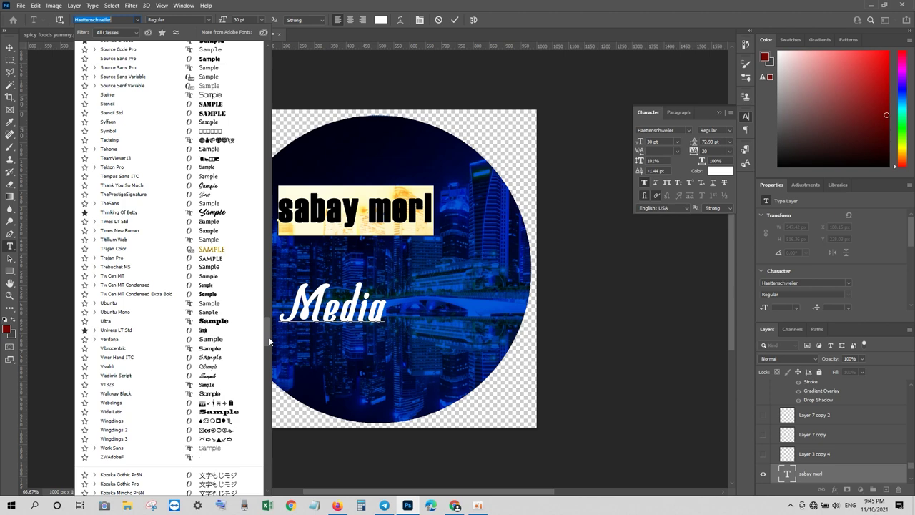
drag(269, 372, 270, 393)
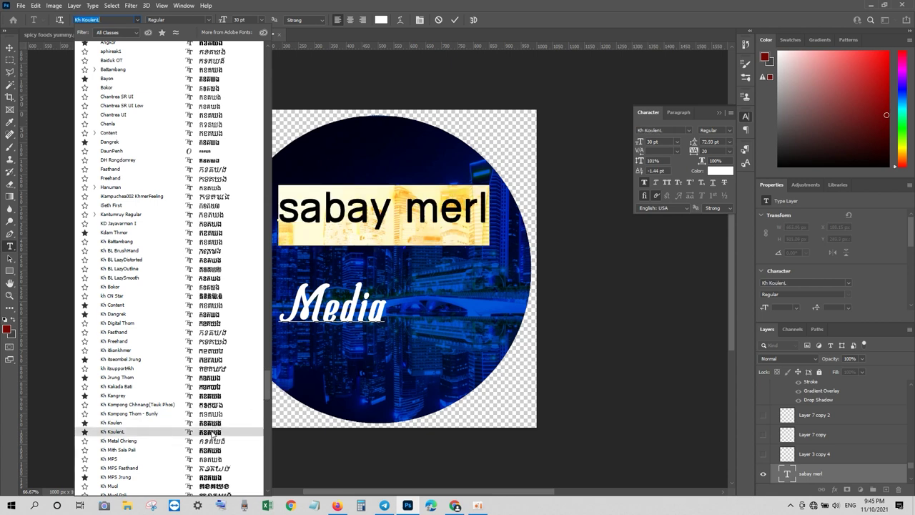
scroll(269, 396, down, 2)
drag(270, 395, 265, 439)
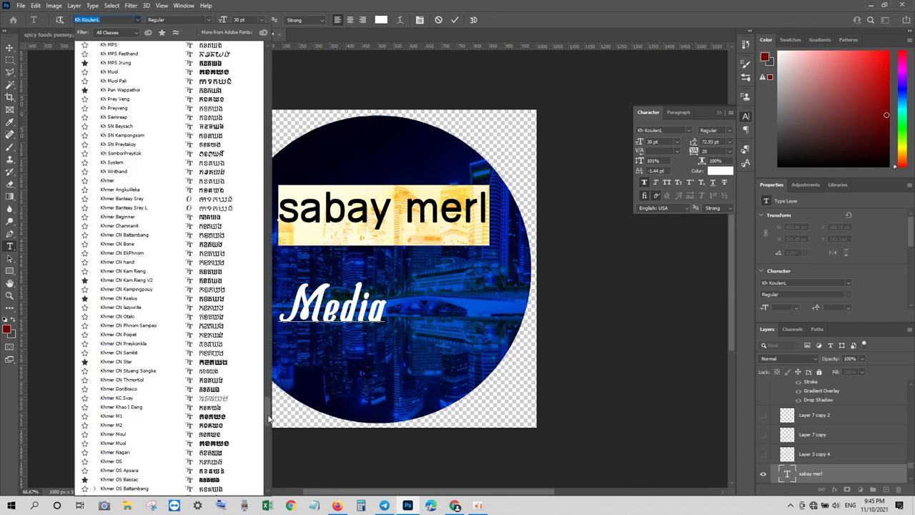
drag(264, 440, 262, 456)
key(Down)
key(Down)
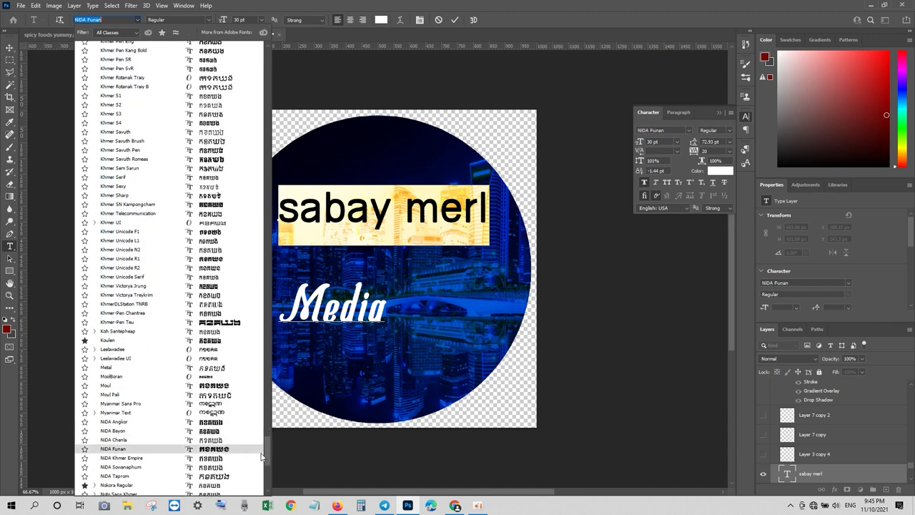
drag(261, 456, 258, 479)
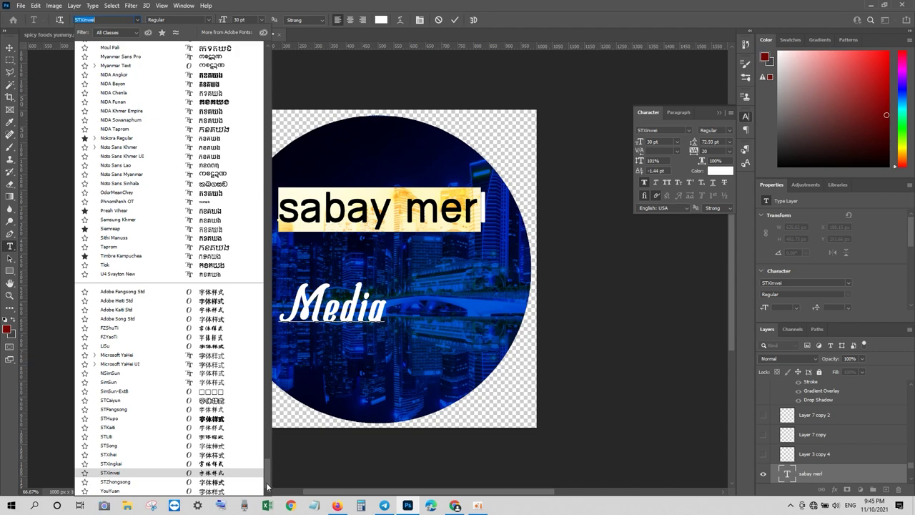
mouse_move(268, 487)
mouse_down()
mouse_move(279, 297)
mouse_move(272, 218)
mouse_up()
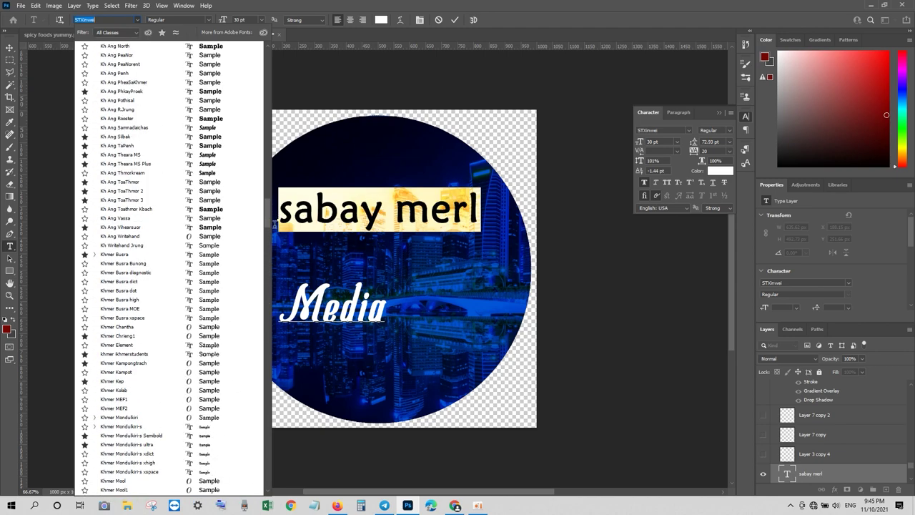
drag(270, 224, 265, 199)
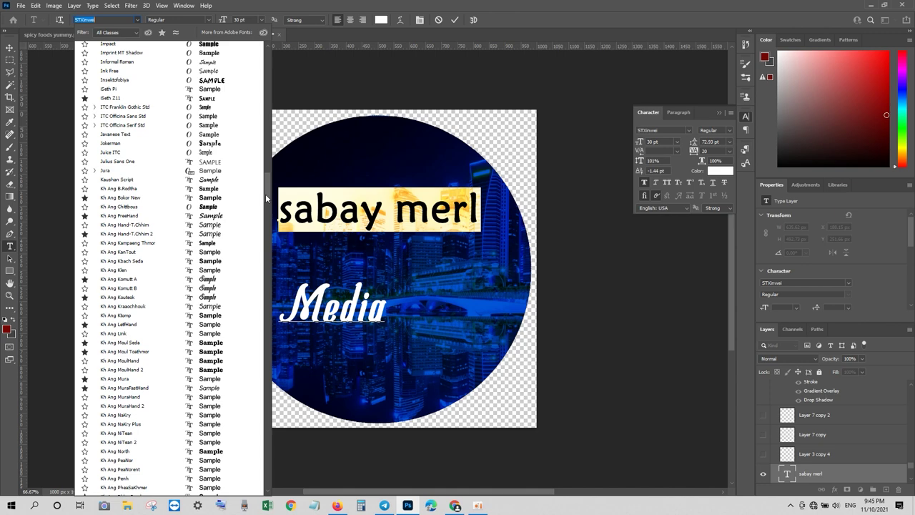
drag(266, 192, 266, 186)
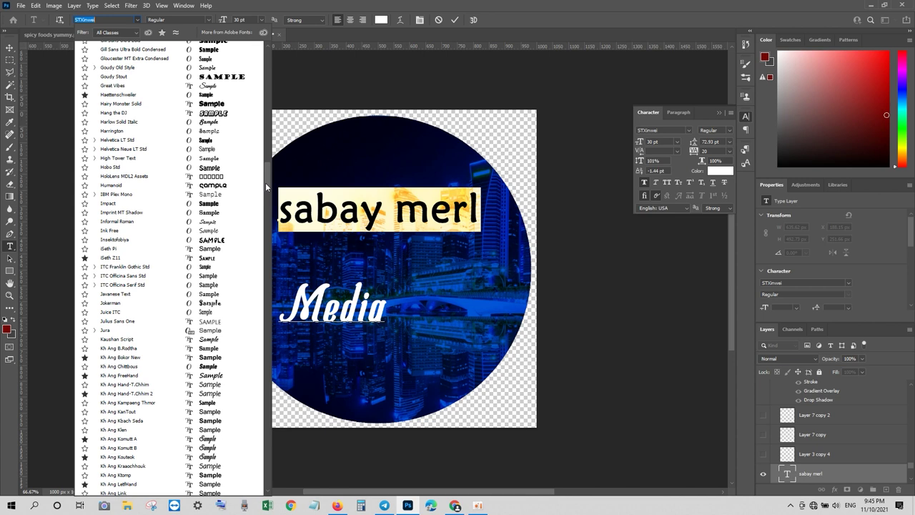
drag(268, 181, 268, 184)
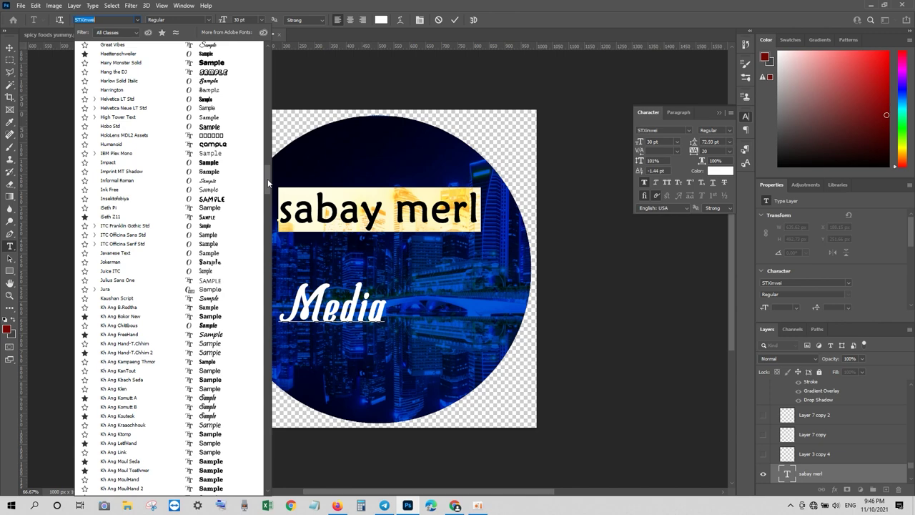
drag(268, 184, 268, 205)
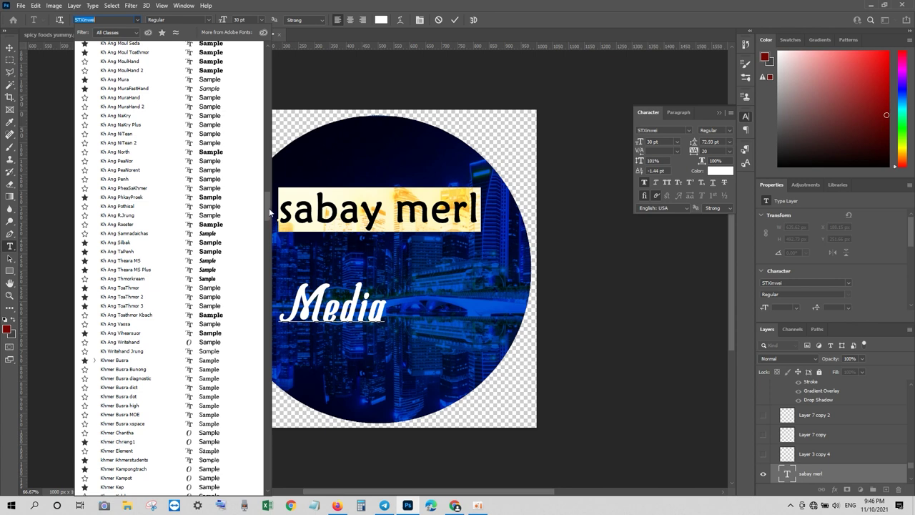
Set the 'sabay merl' line in Akzidenz-Grotesk BQ Extra Bold at 30 pt
scroll(267, 207, down, 2)
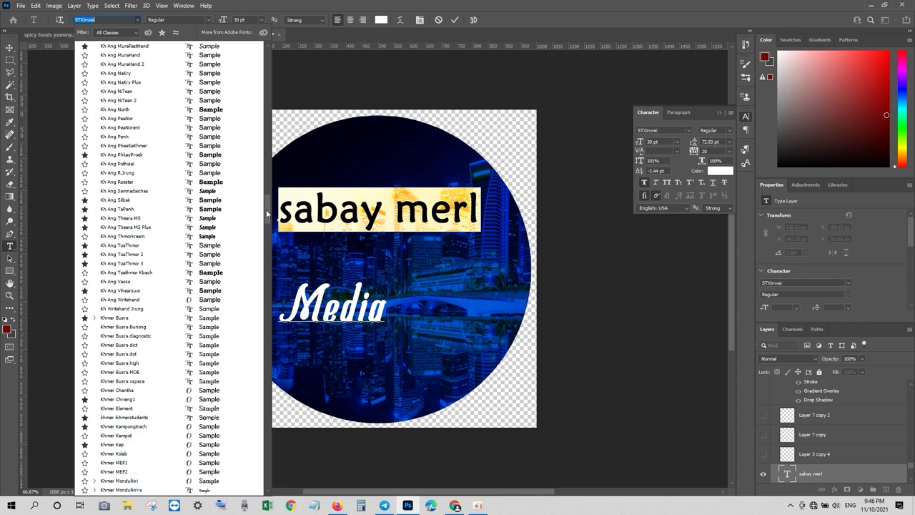
drag(266, 210, 266, 237)
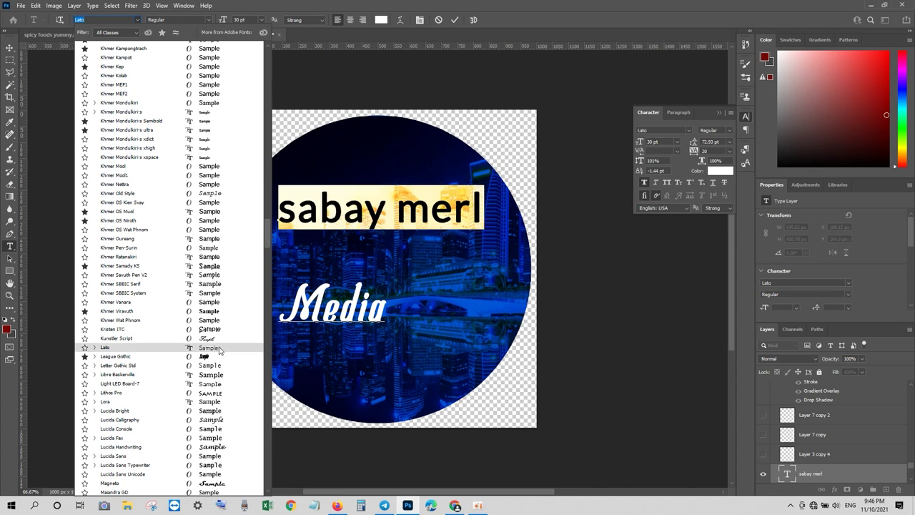
drag(267, 228, 270, 243)
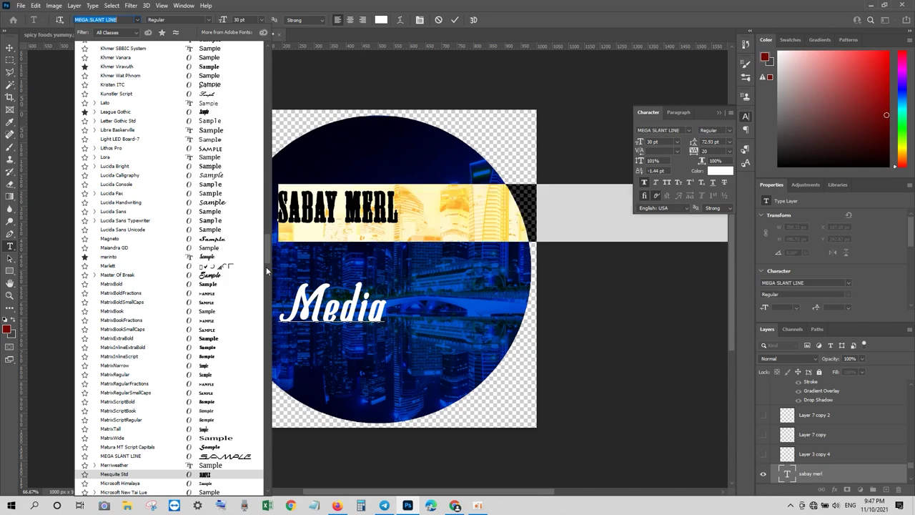
drag(268, 259, 269, 68)
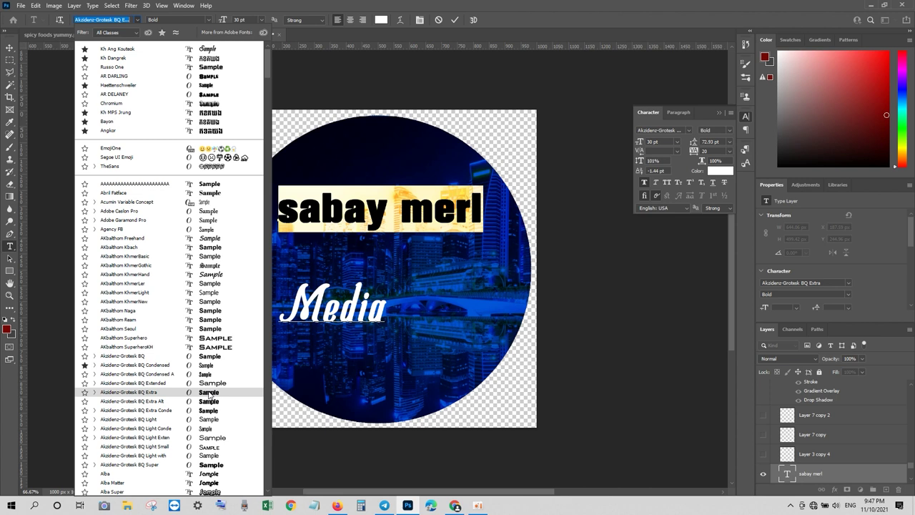
click(208, 393)
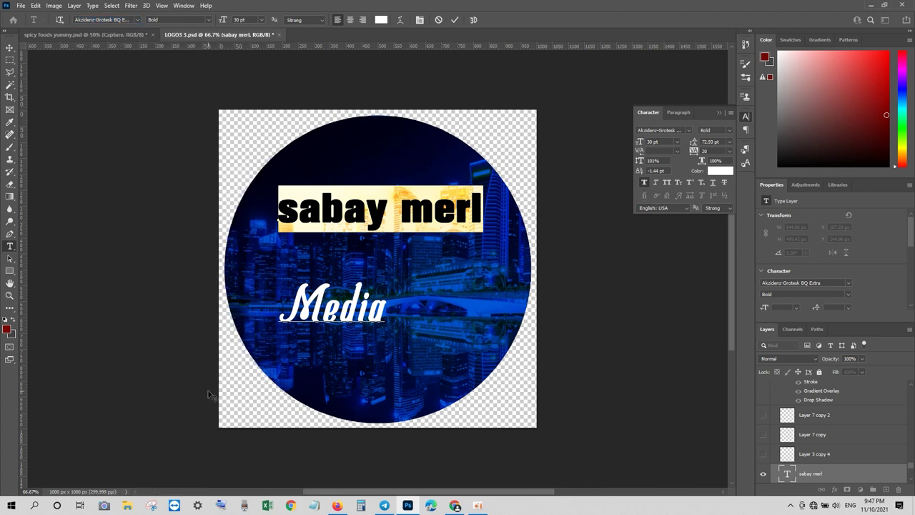
Replace the lowercase s and m with capitals so the title reads 'Sabay Merl'
drag(297, 217, 285, 211)
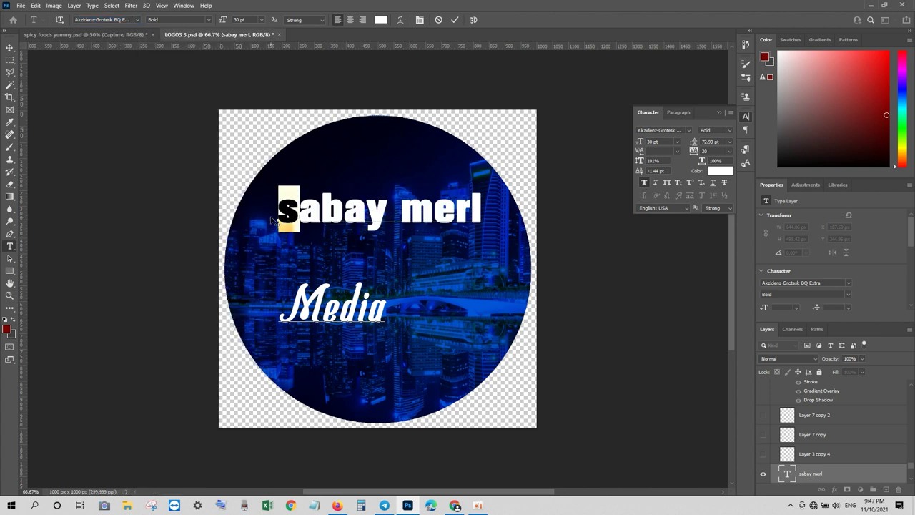
text(S)
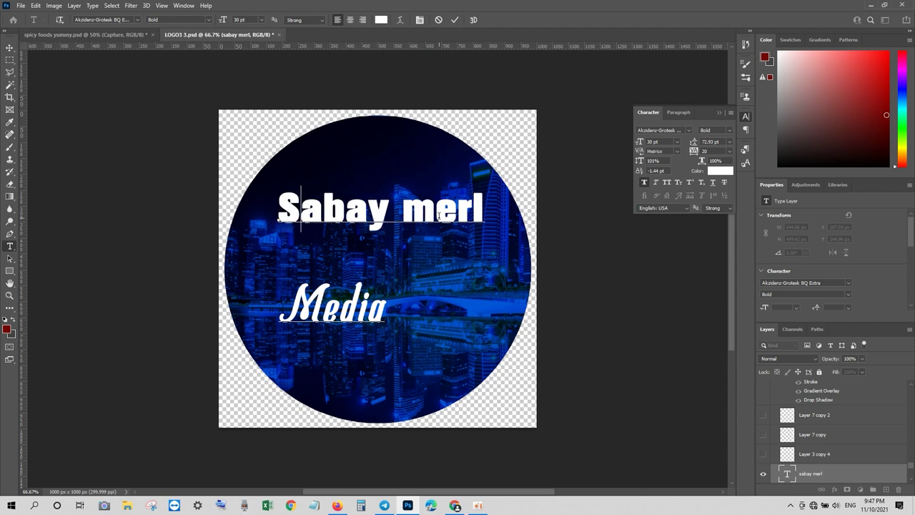
drag(437, 215, 405, 212)
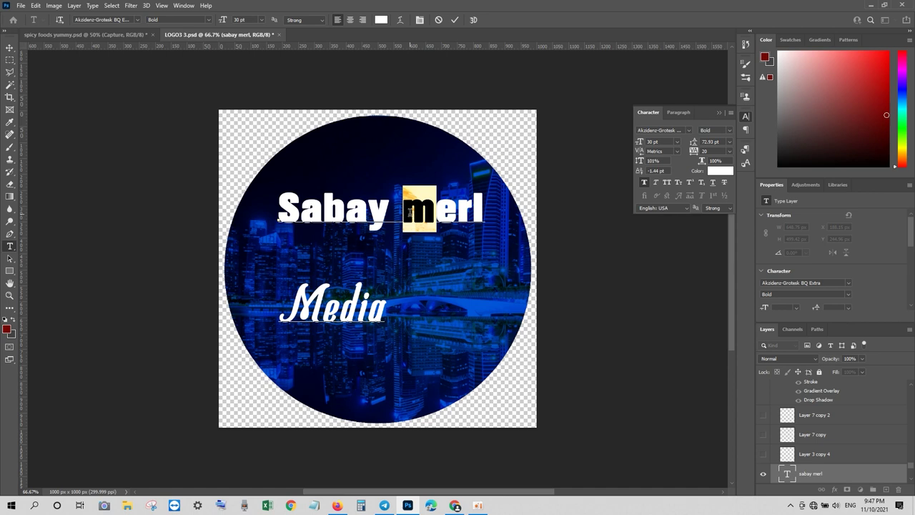
text(M)
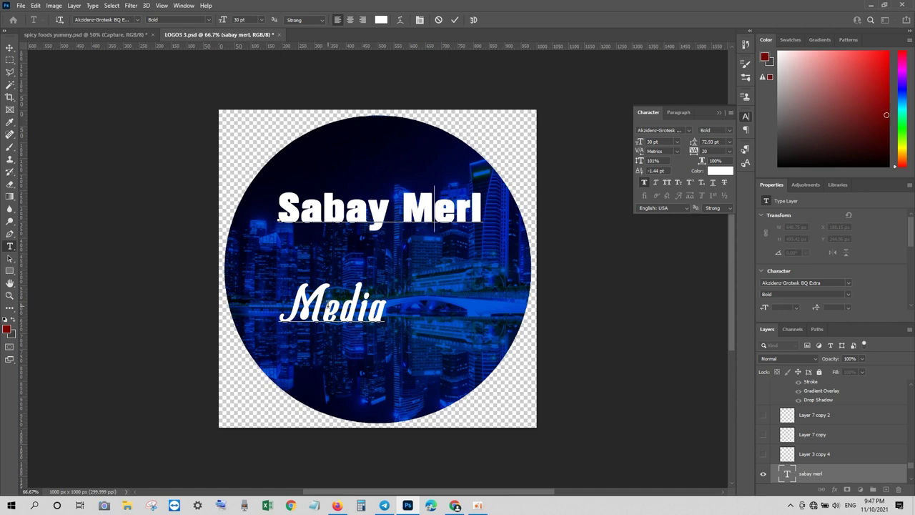
drag(386, 306, 271, 306)
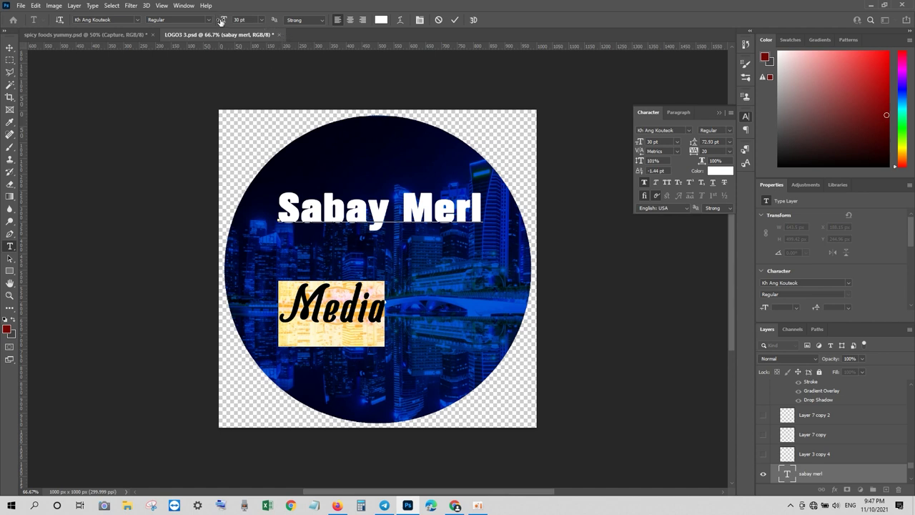
Enlarge 'Media' to 65 pt and move the text down and left on the logo
drag(222, 22, 238, 21)
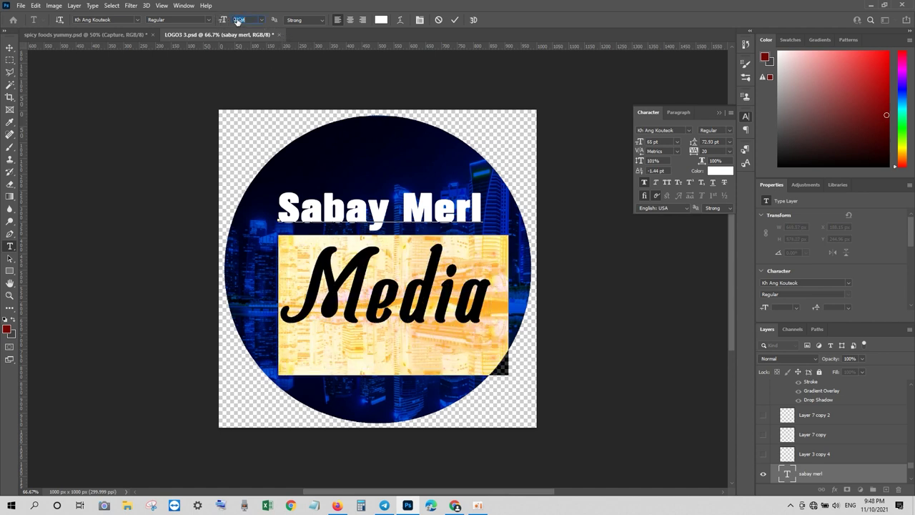
click(10, 47)
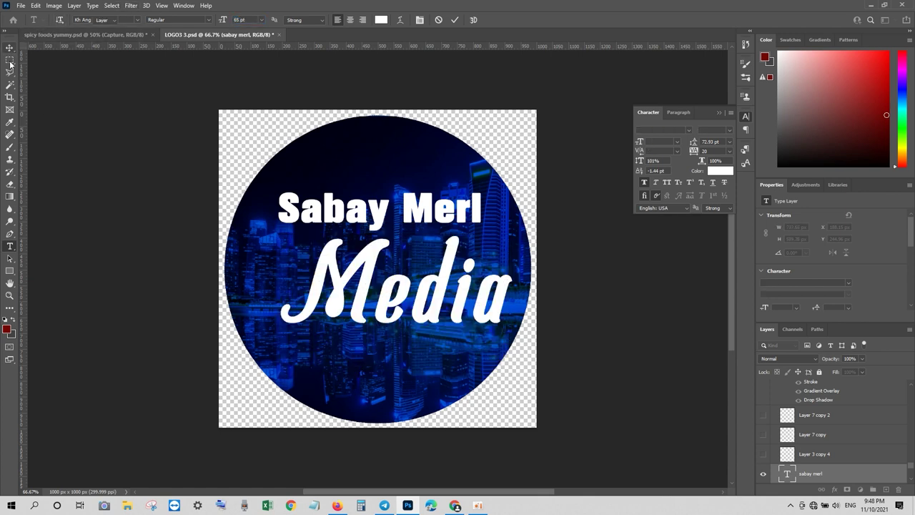
drag(352, 262, 344, 292)
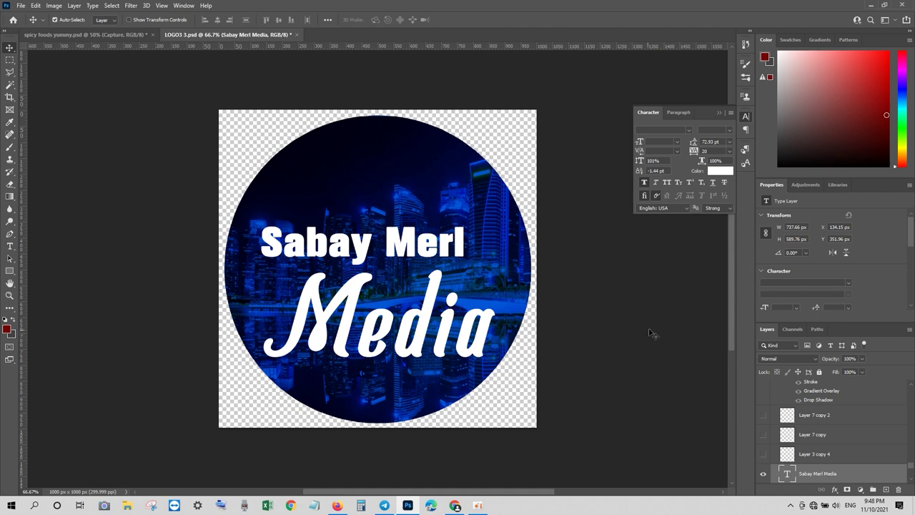
Set the 'Sabay Merl' line in Haettenschweiler at 47 pt and commit the edit
double_click(787, 473)
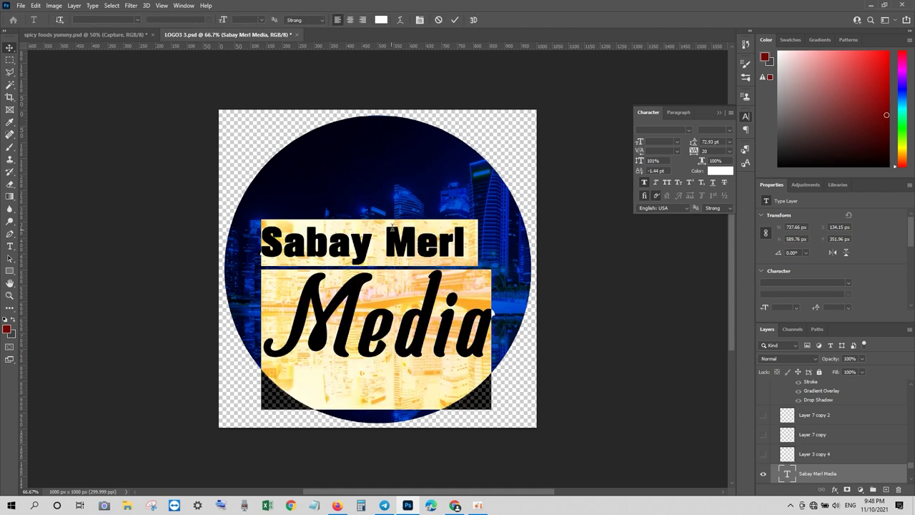
drag(463, 241, 261, 242)
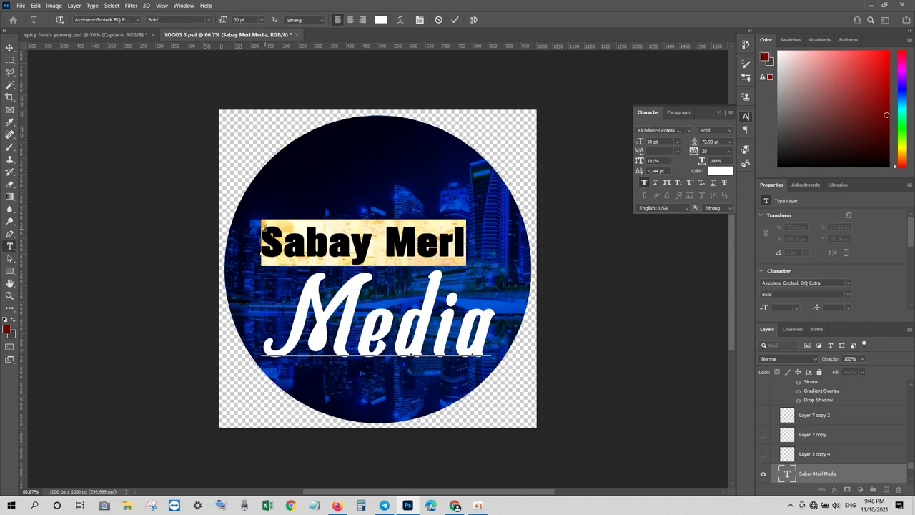
click(136, 20)
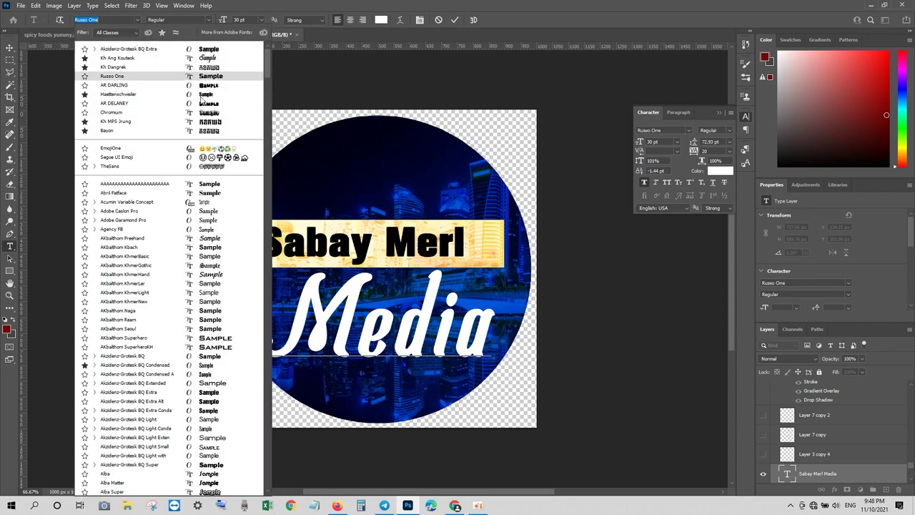
click(201, 97)
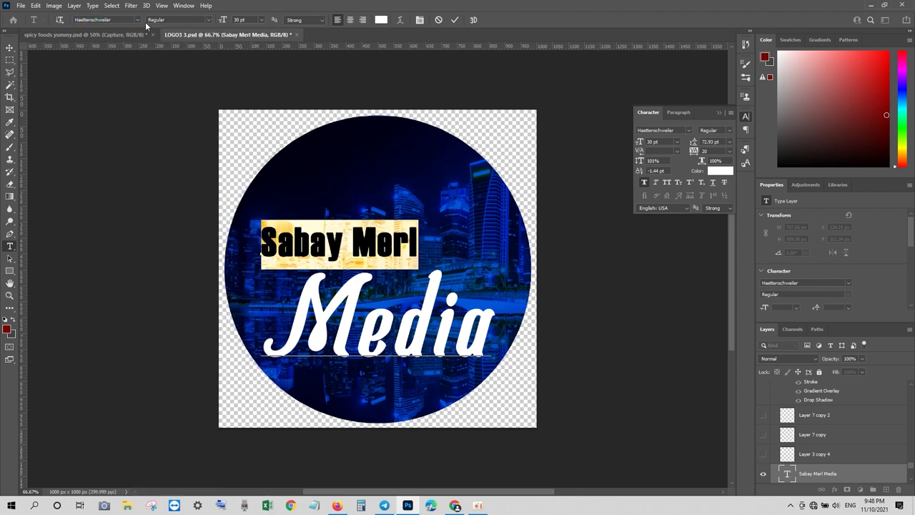
drag(222, 19, 227, 20)
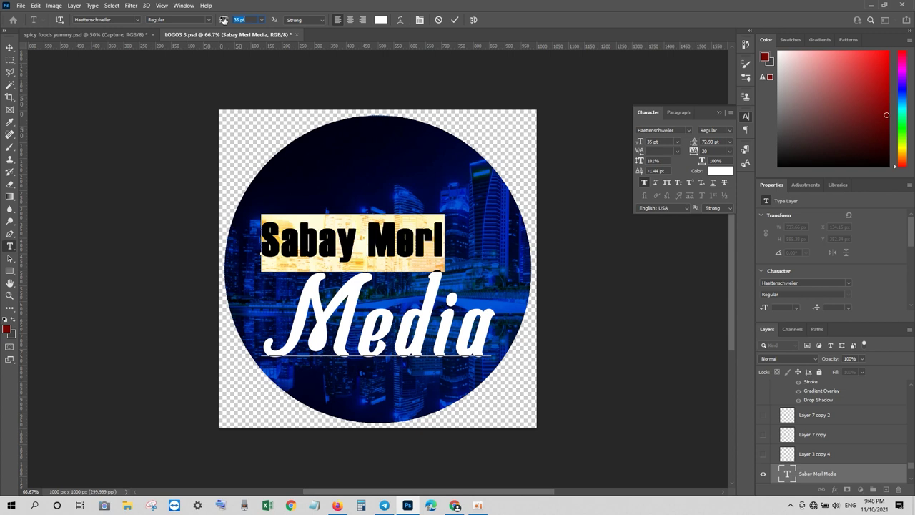
drag(227, 20, 229, 19)
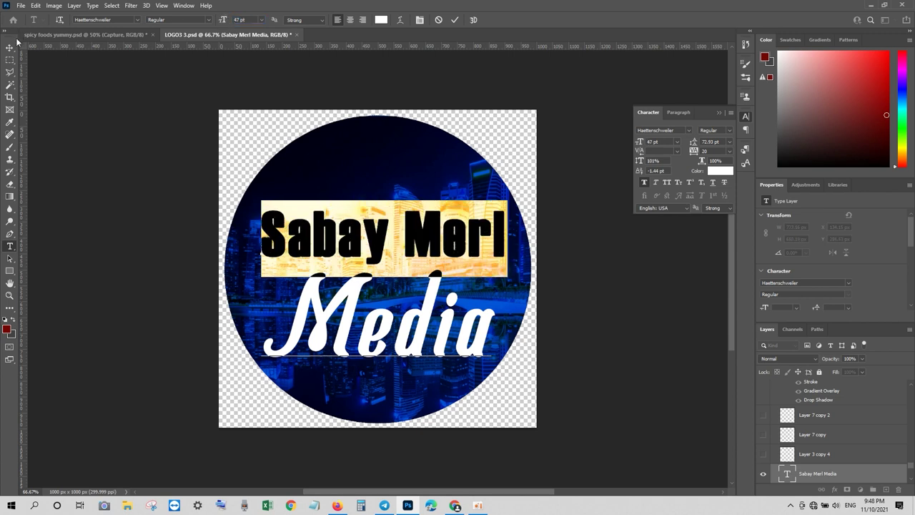
key(ctrl+Return)
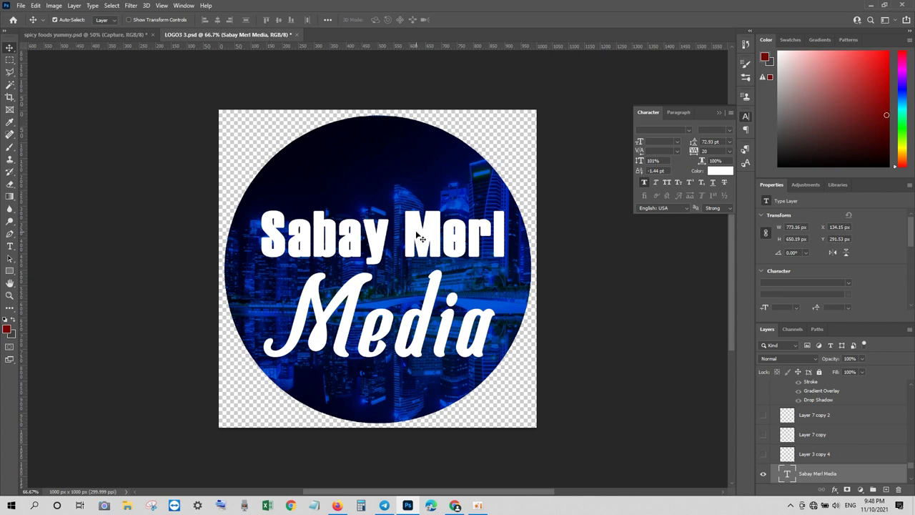
drag(424, 238, 415, 227)
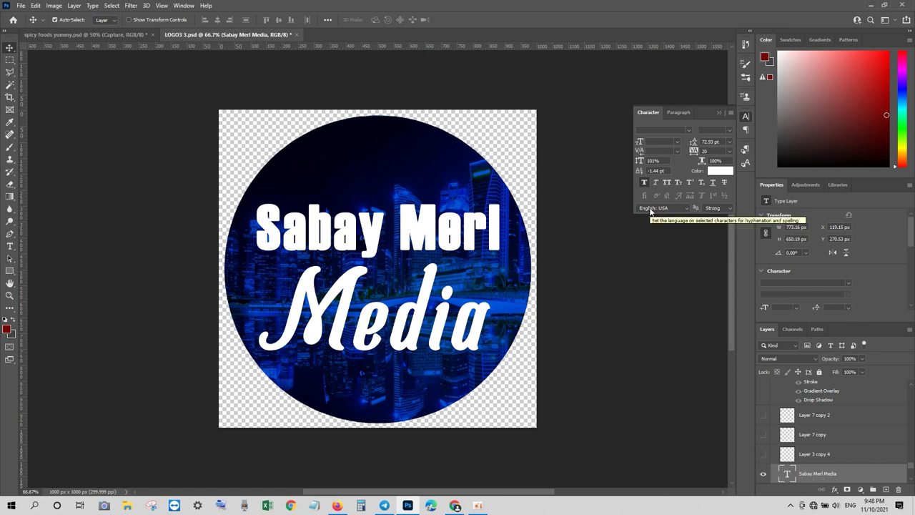
key(ctrl+minus)
key(ctrl+minus)
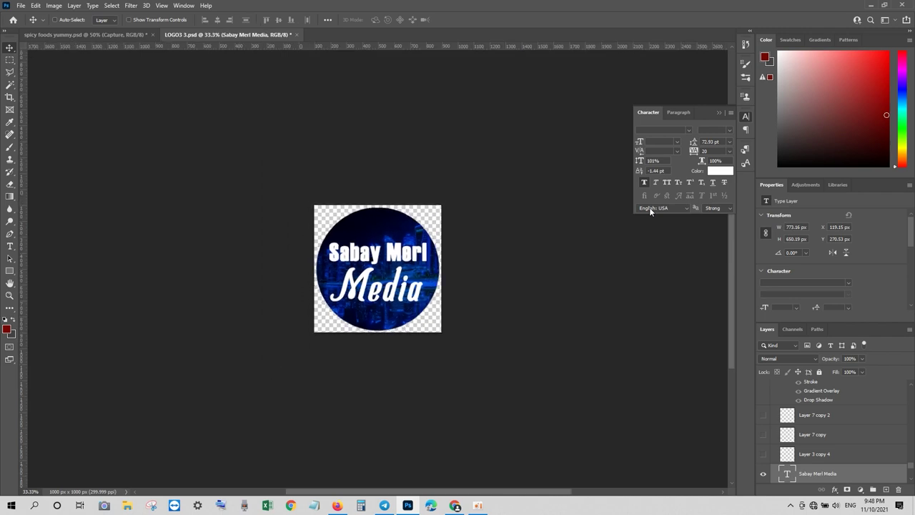
key(ctrl+minus)
key(ctrl+minus)
key(ctrl+minus)
key(ctrl+minus)
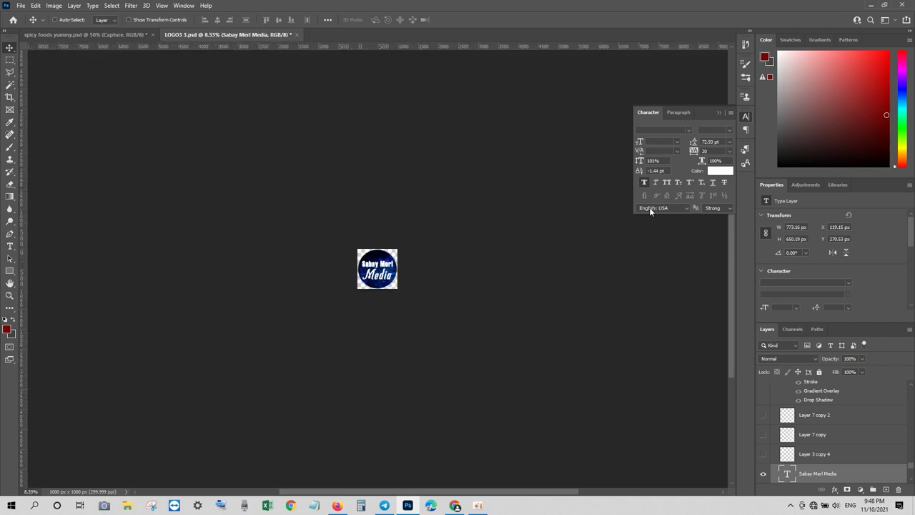
key(ctrl+plus)
key(ctrl+plus)
key(ctrl+plus)
key(ctrl+plus)
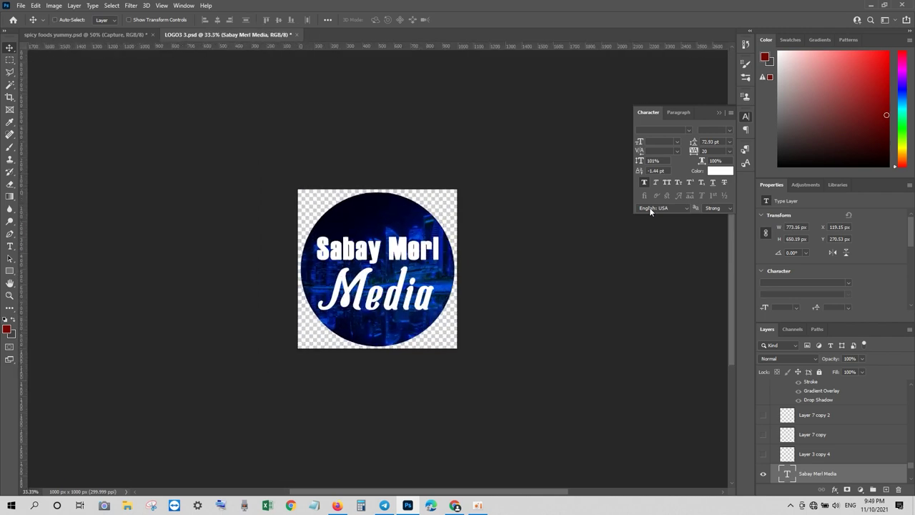
key(ctrl+plus)
key(ctrl+plus)
key(ctrl+plus)
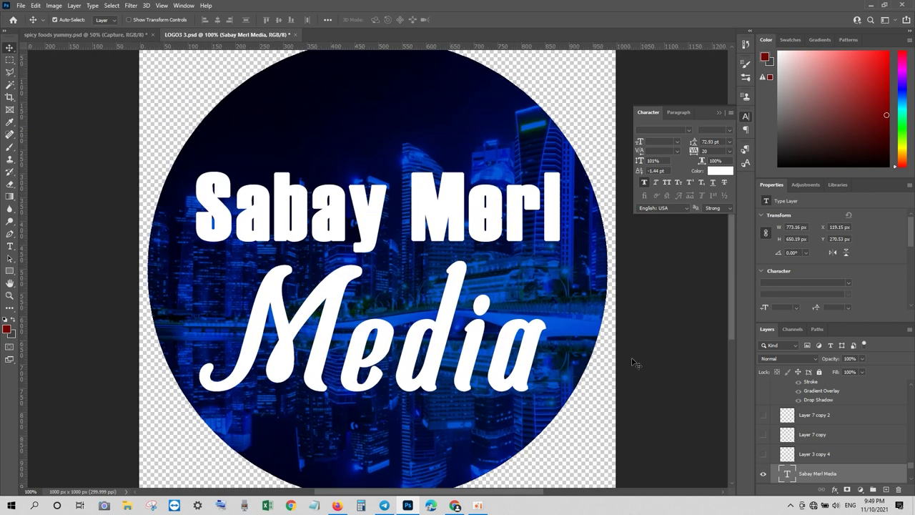
Set the 'Sabay Merl' logo text's anti-aliasing to Smooth and finish editing
double_click(786, 475)
drag(571, 245, 194, 211)
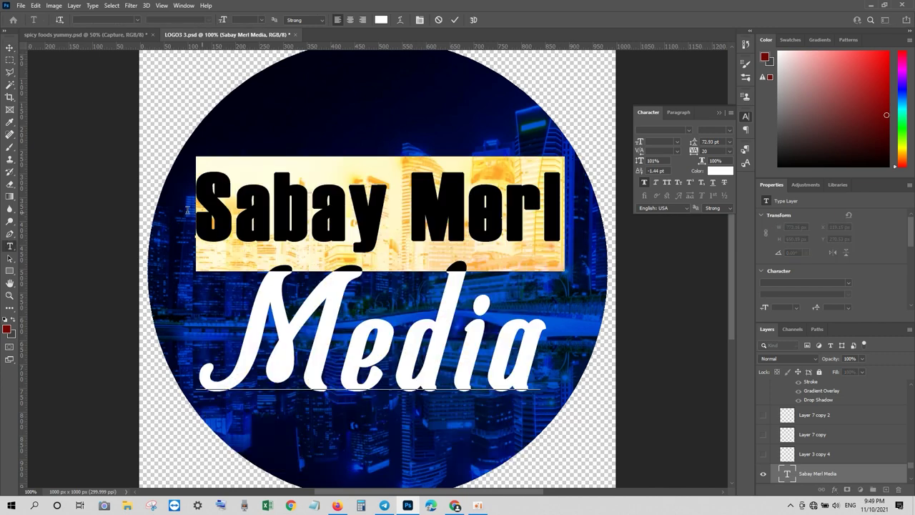
click(302, 21)
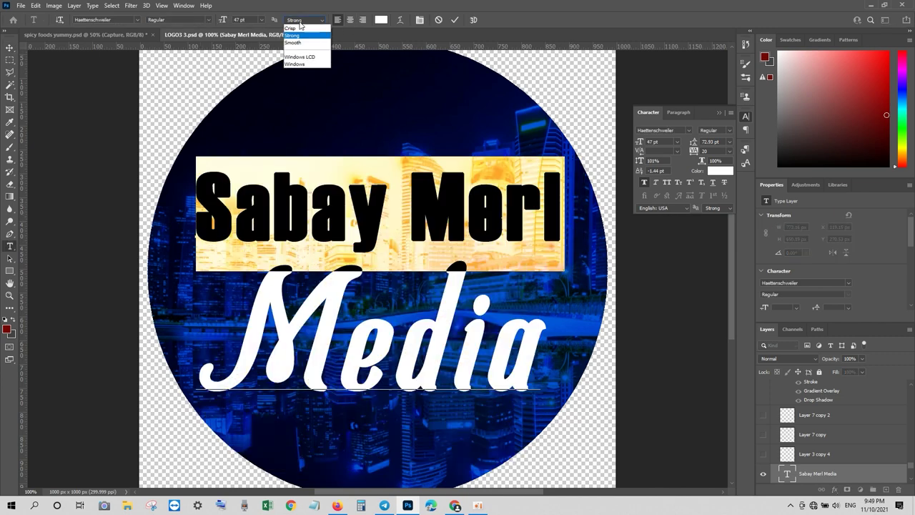
click(300, 28)
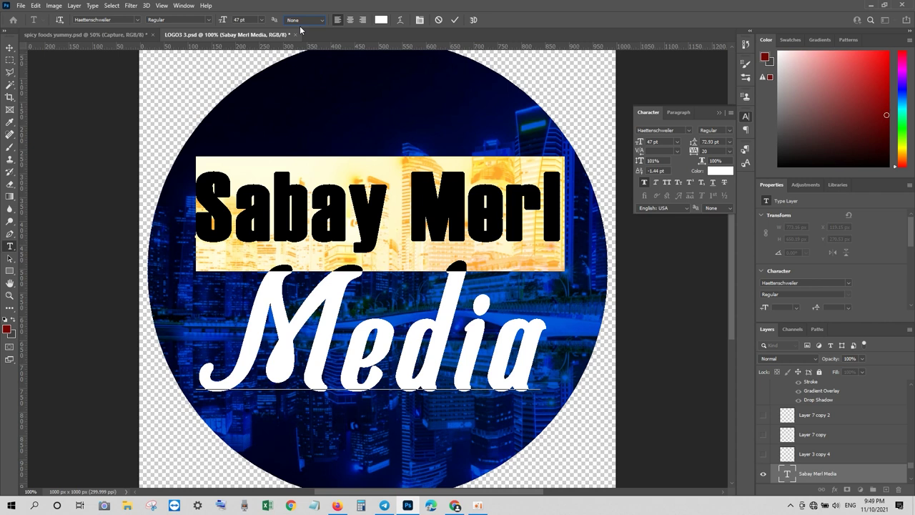
click(302, 19)
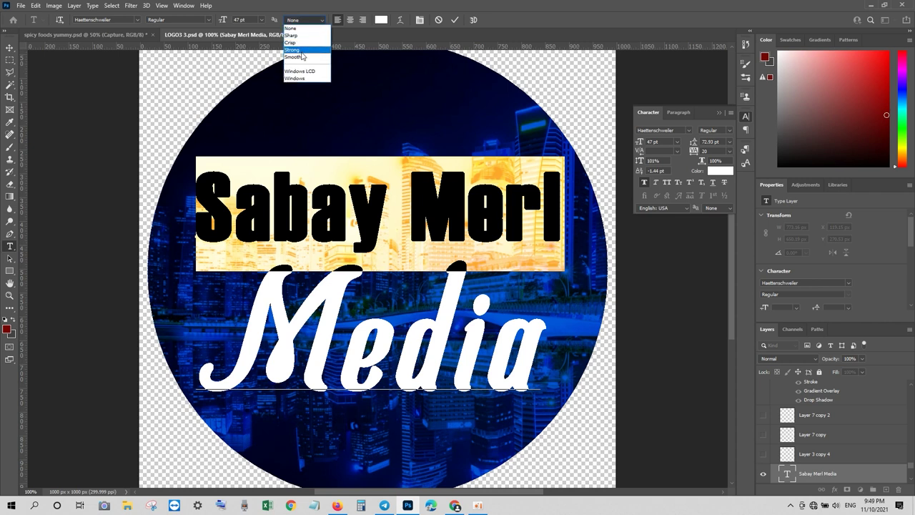
click(301, 58)
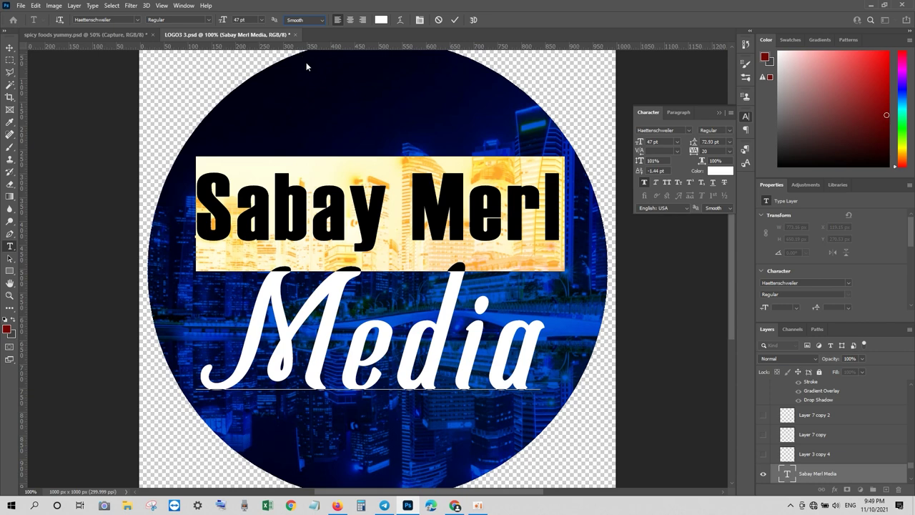
click(10, 47)
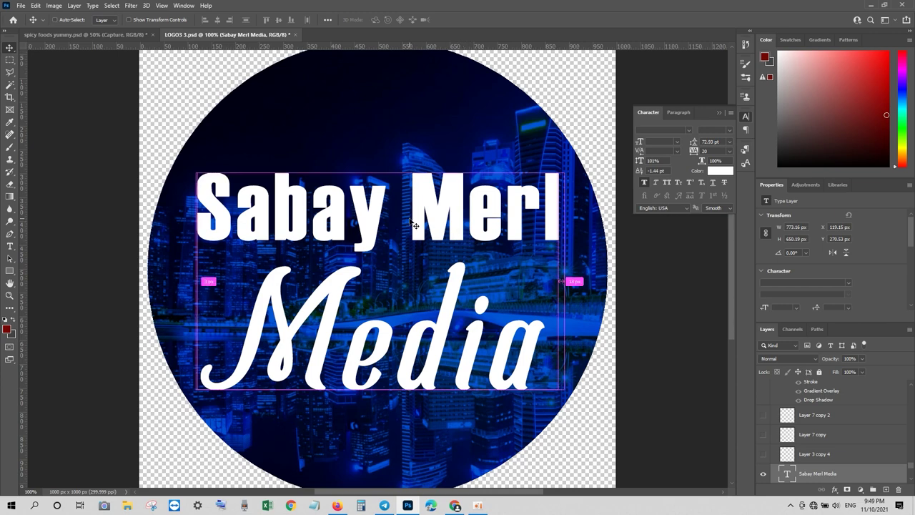
Zoom out to 25% with Ctrl+minus to see the whole logo
key(ctrl+minus)
key(ctrl+minus)
key(ctrl+minus)
key(ctrl+minus)
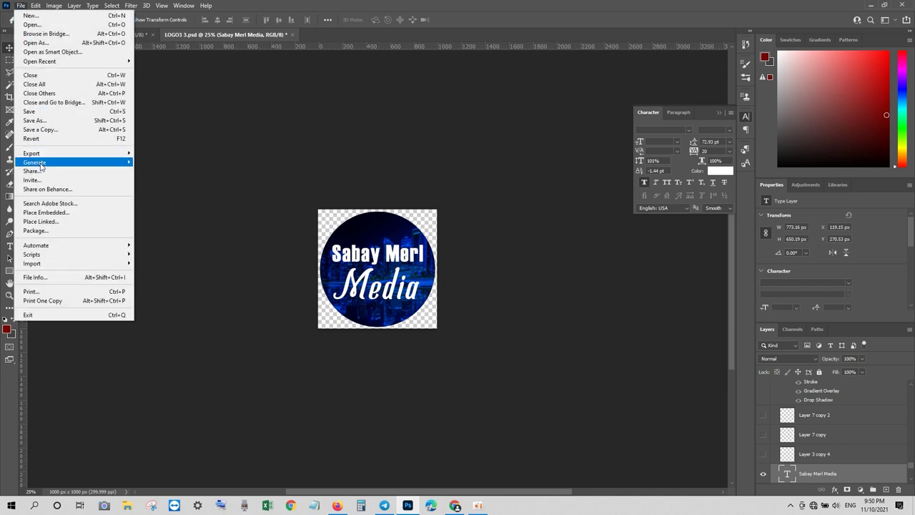
Save a JPEG copy named 'media' at quality 12 into the Videos folder
click(41, 130)
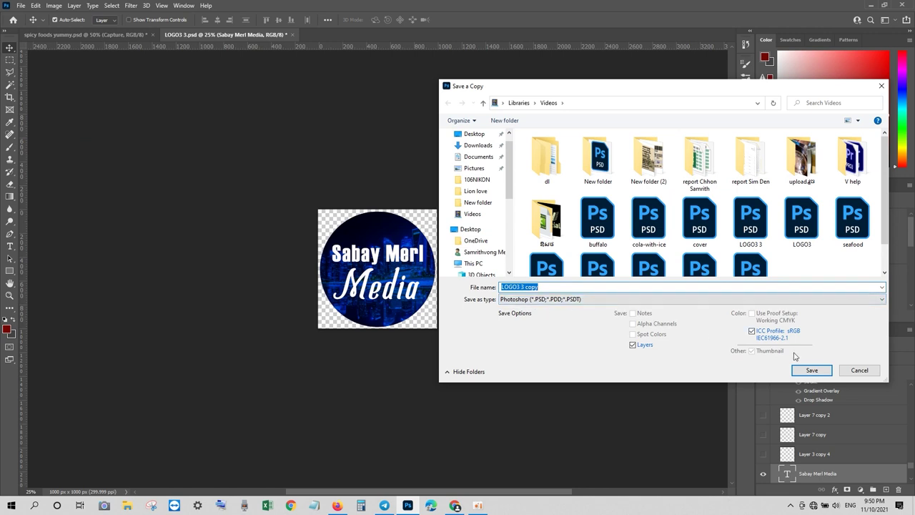
drag(541, 287, 492, 287)
text(media)
click(529, 298)
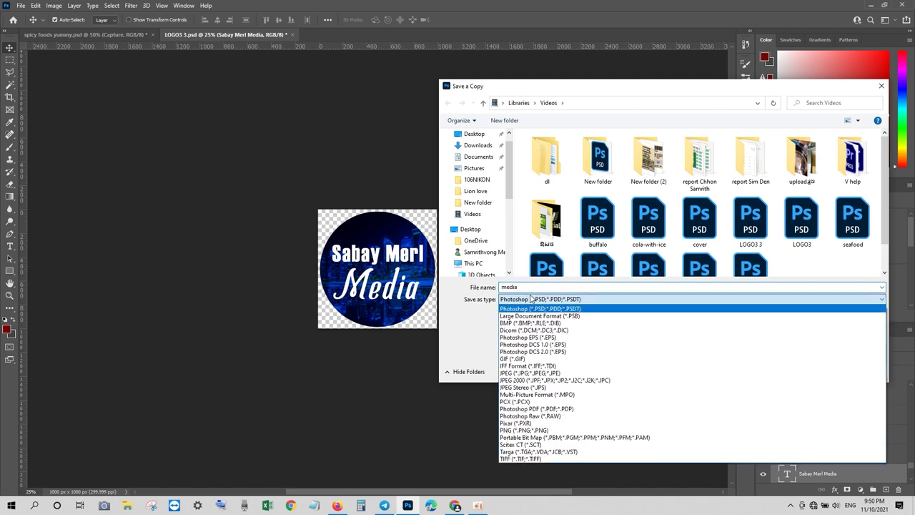
click(527, 378)
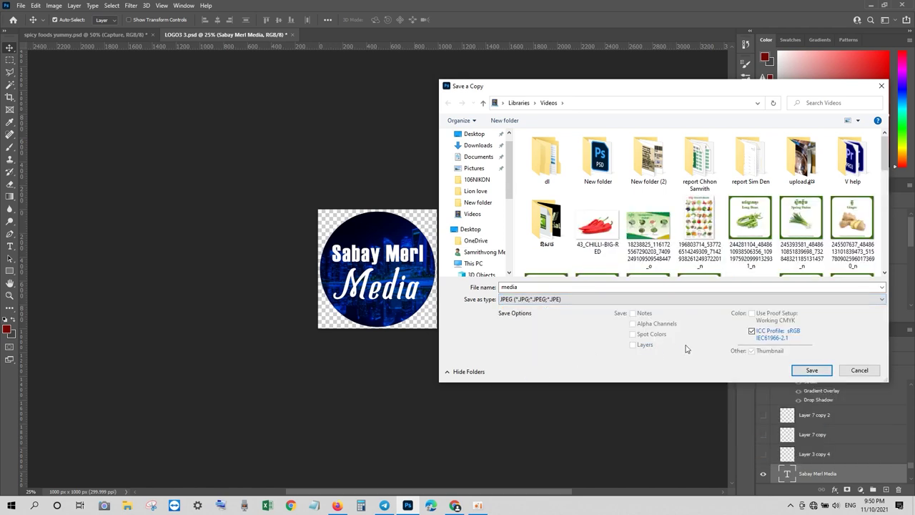
click(795, 370)
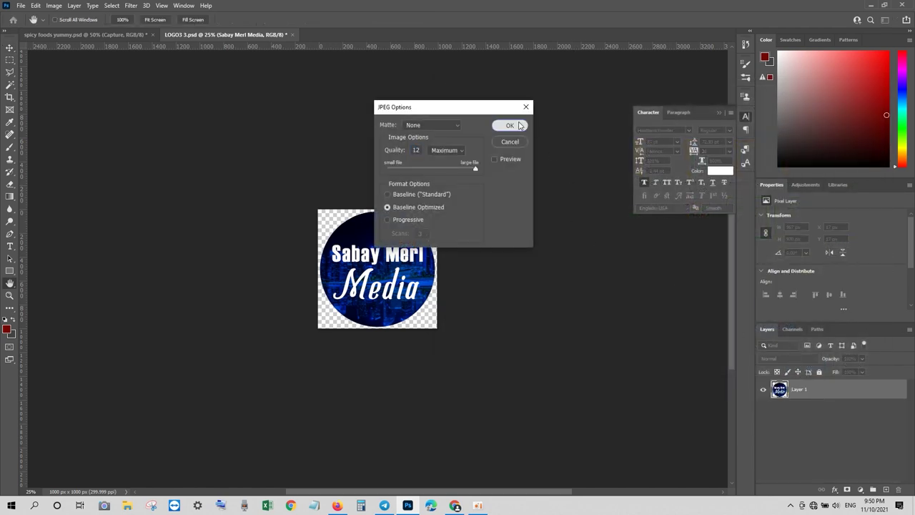
click(510, 125)
Begin a second JPEG copy of the logo, then cancel it
click(22, 6)
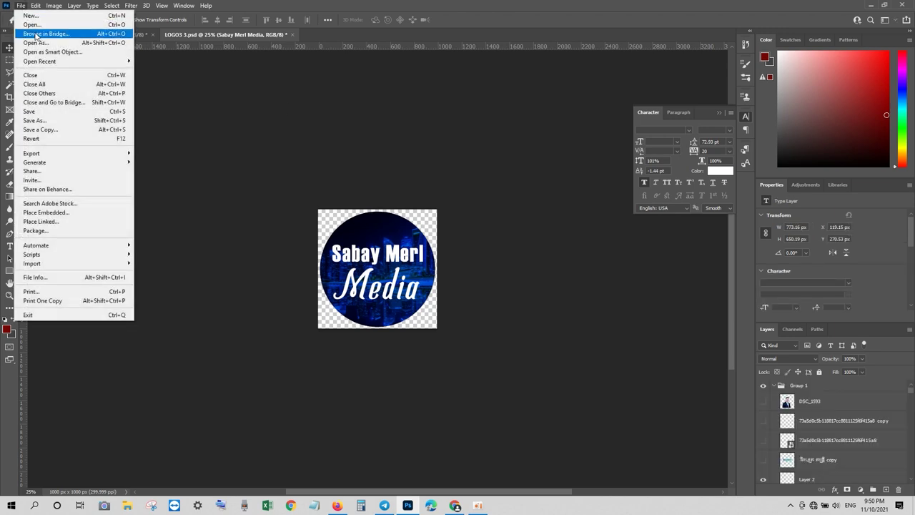
click(41, 130)
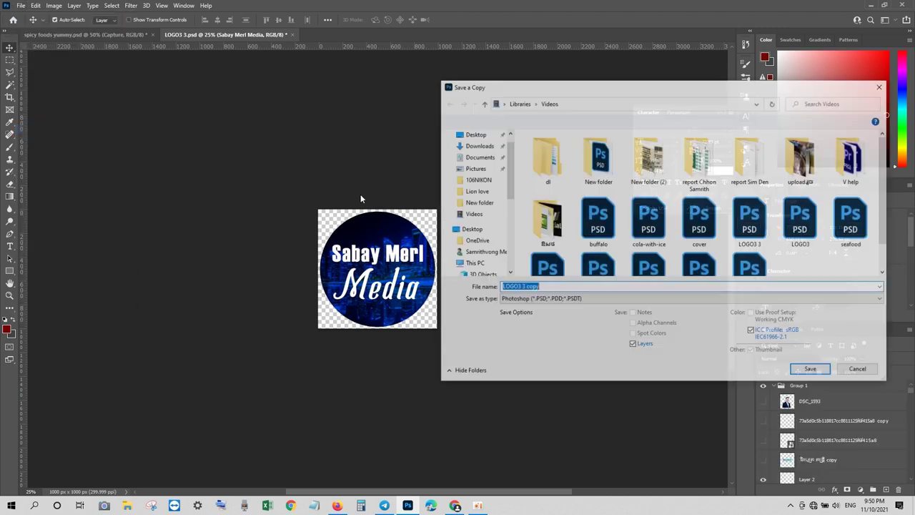
scroll(588, 266, down, 1)
scroll(587, 267, up, 1)
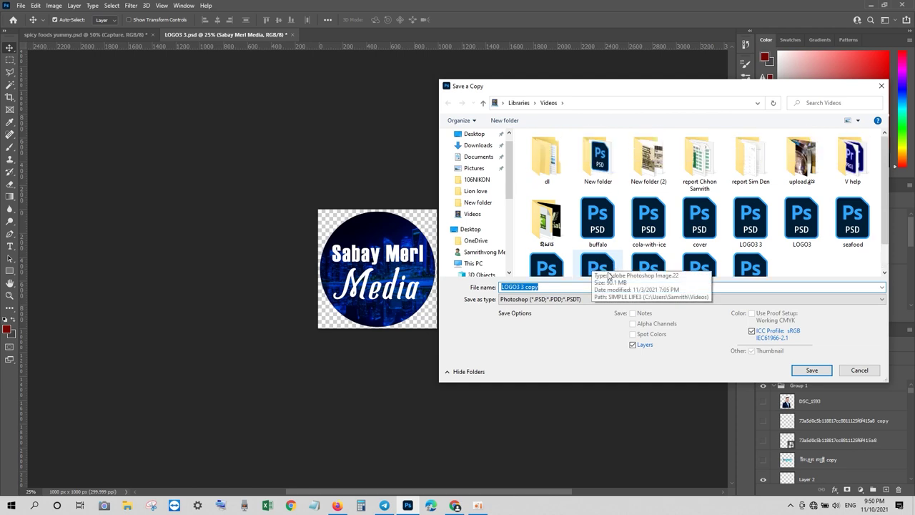
click(588, 298)
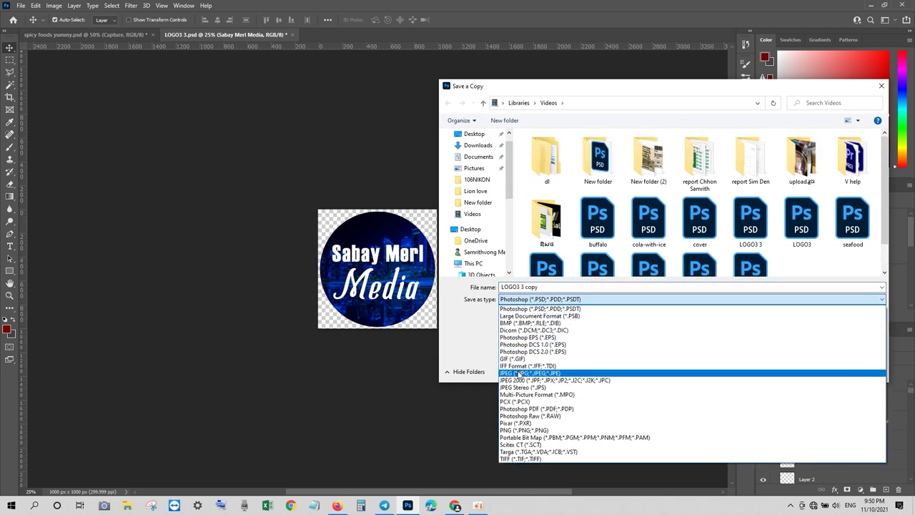
click(529, 373)
scroll(622, 255, down, 3)
scroll(622, 255, down, 3)
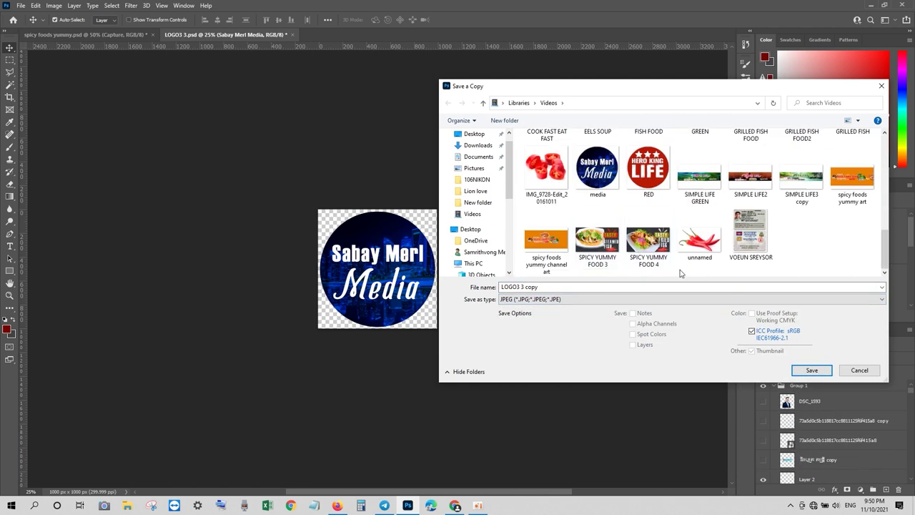
click(855, 370)
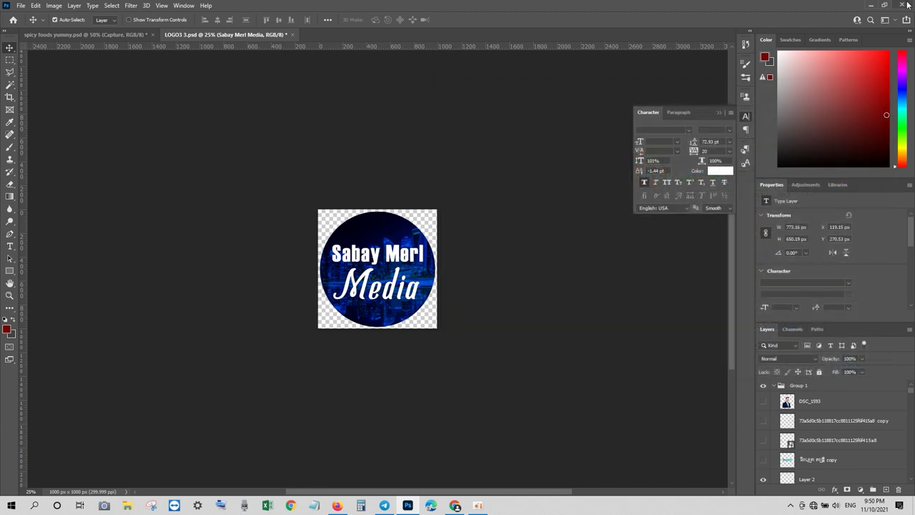
Quit Photoshop without saving the logo or 'spicy foods yummy' documents
click(908, 5)
click(457, 188)
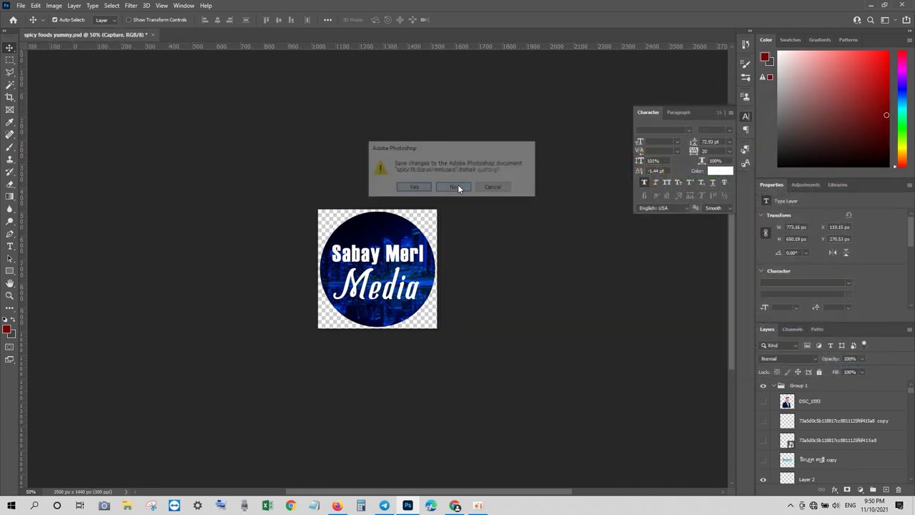
click(458, 187)
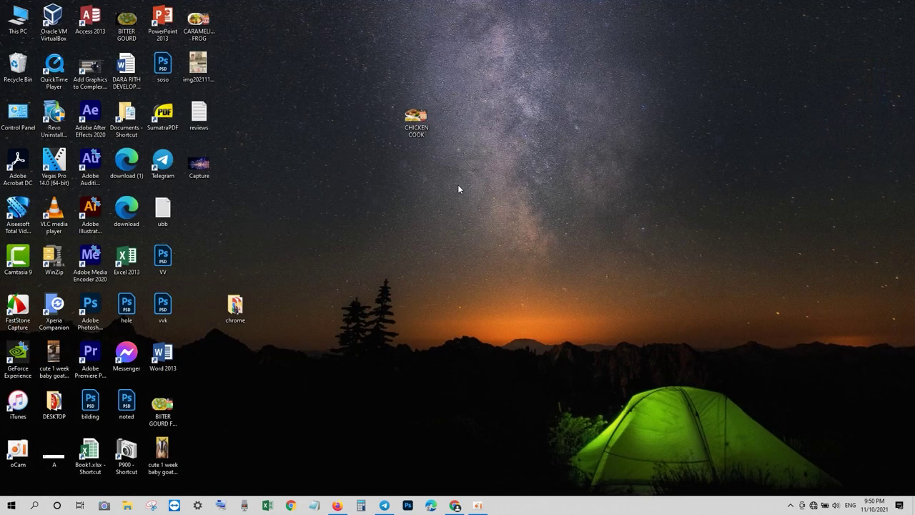
Hide the screen recorder window and bring Premiere Pro back to the front
click(479, 506)
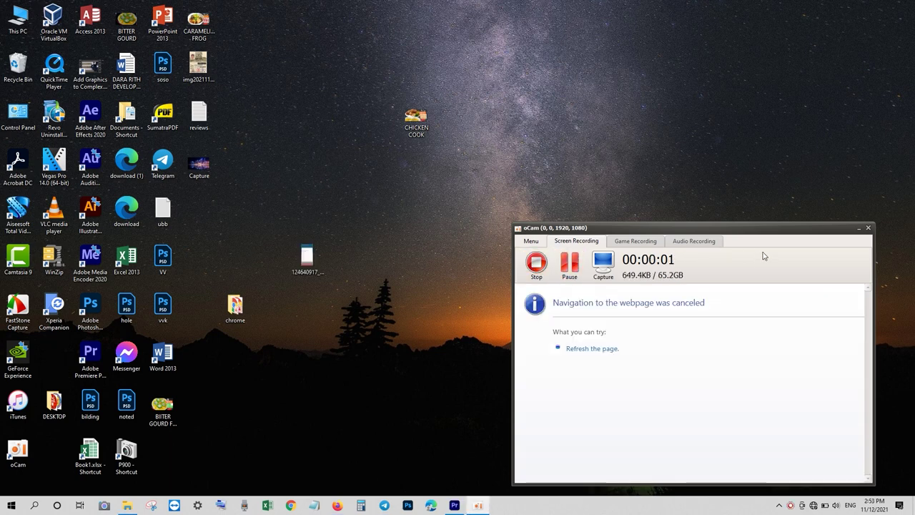
click(858, 228)
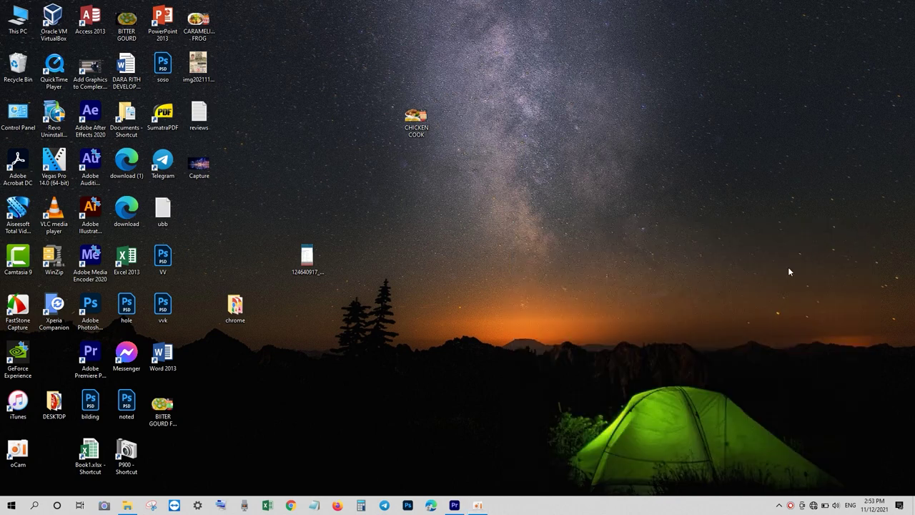
click(455, 505)
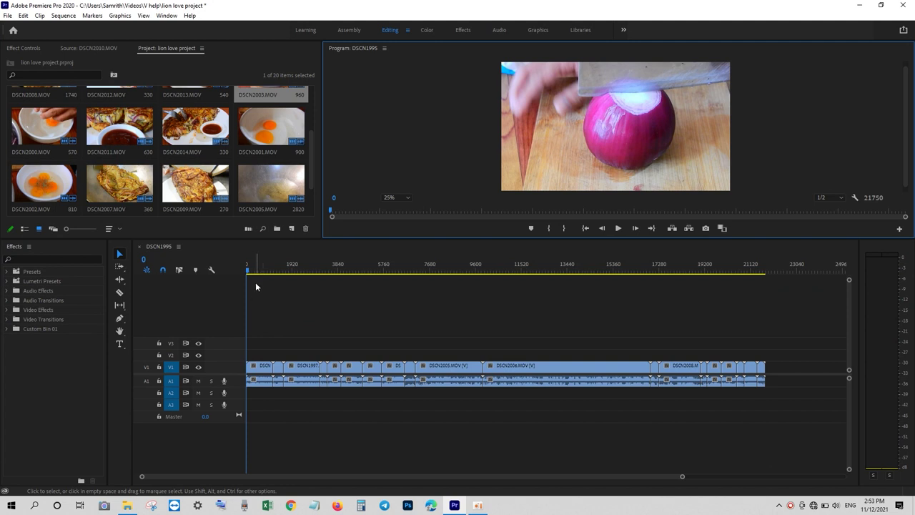
Scrub the playhead from the start of DSCN1995 into the onion-slicing shot
drag(248, 273, 251, 273)
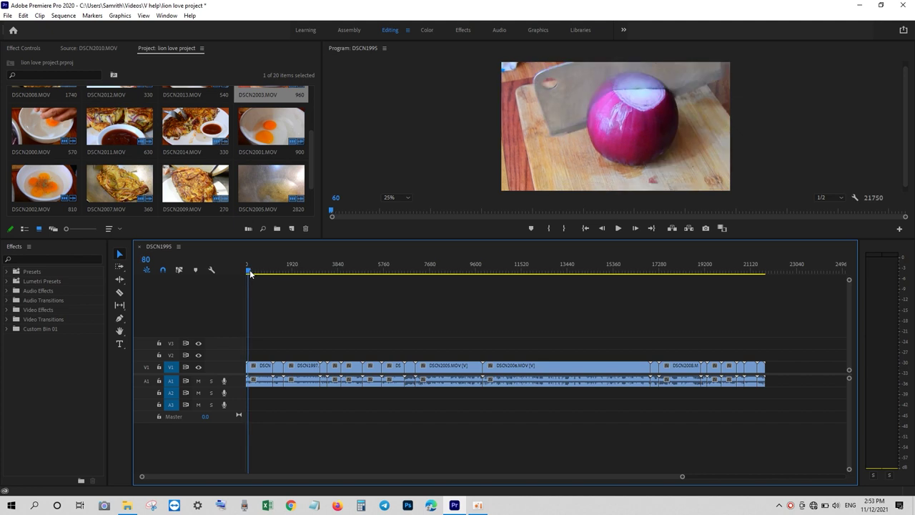
drag(250, 273, 256, 274)
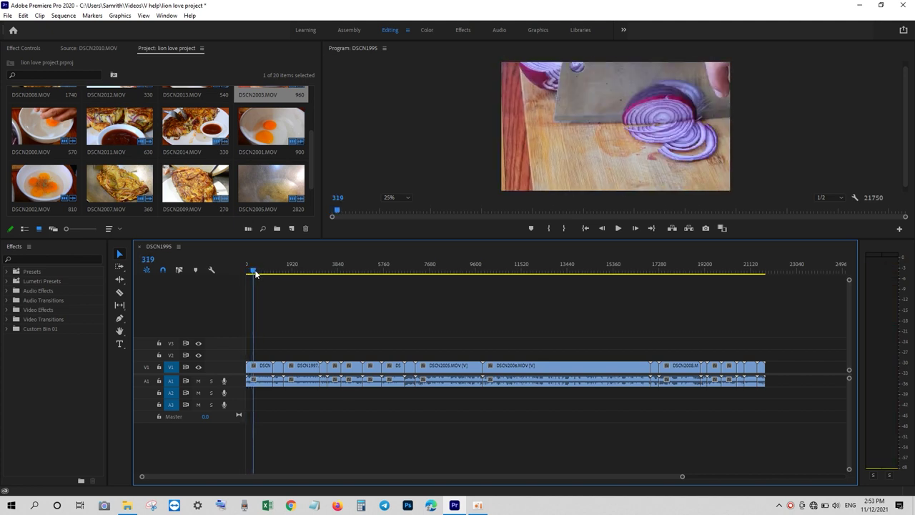
Mute audio track A1, leaving A2 unmuted
click(198, 393)
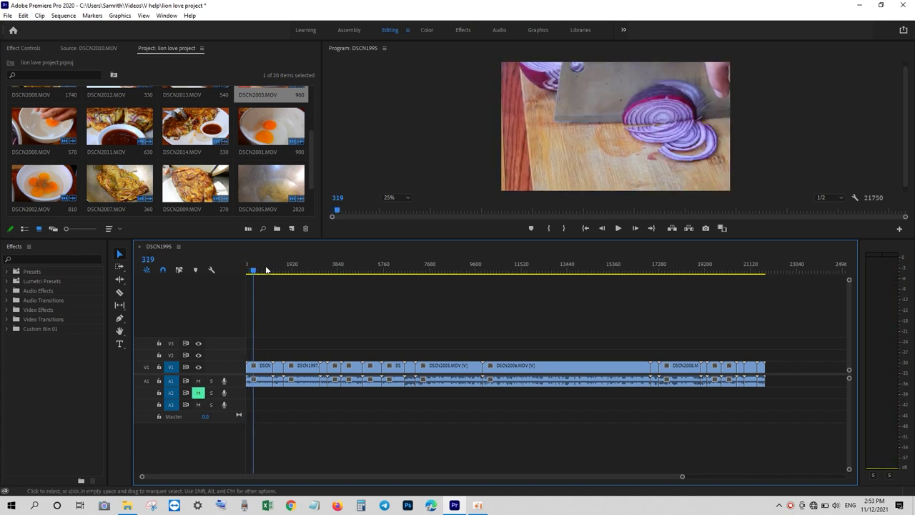
drag(257, 272, 253, 273)
click(198, 380)
click(198, 393)
Zoom the timeline and place the playhead at frame 660 in the first onion clip
mouse_move(253, 274)
mouse_down()
mouse_move(272, 272)
mouse_move(264, 273)
mouse_up()
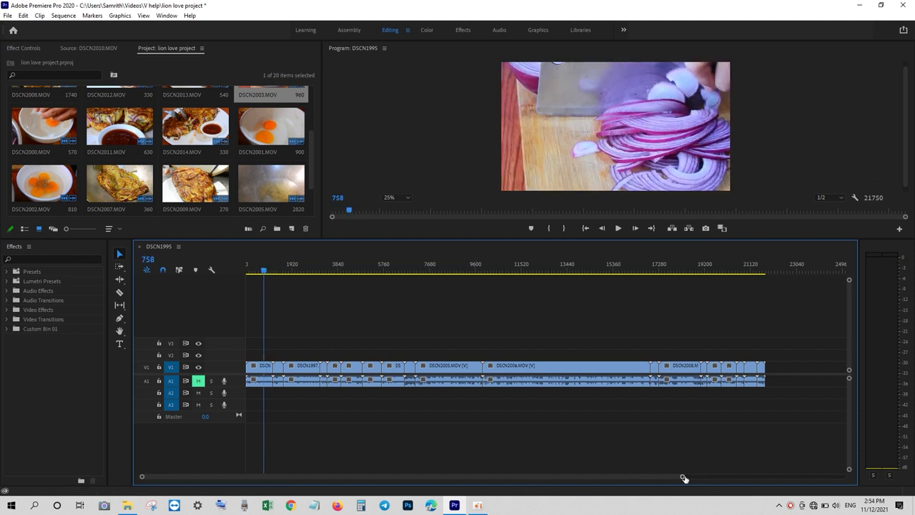
drag(684, 477, 494, 478)
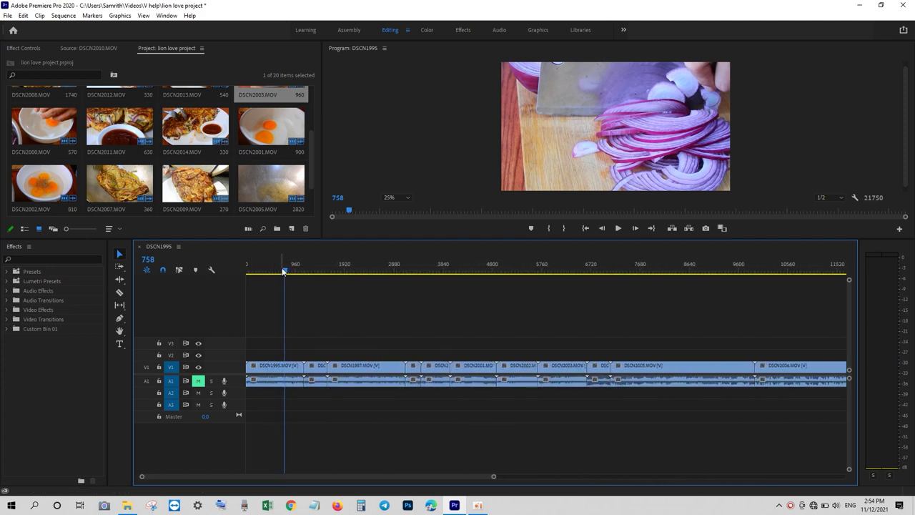
drag(281, 276, 264, 283)
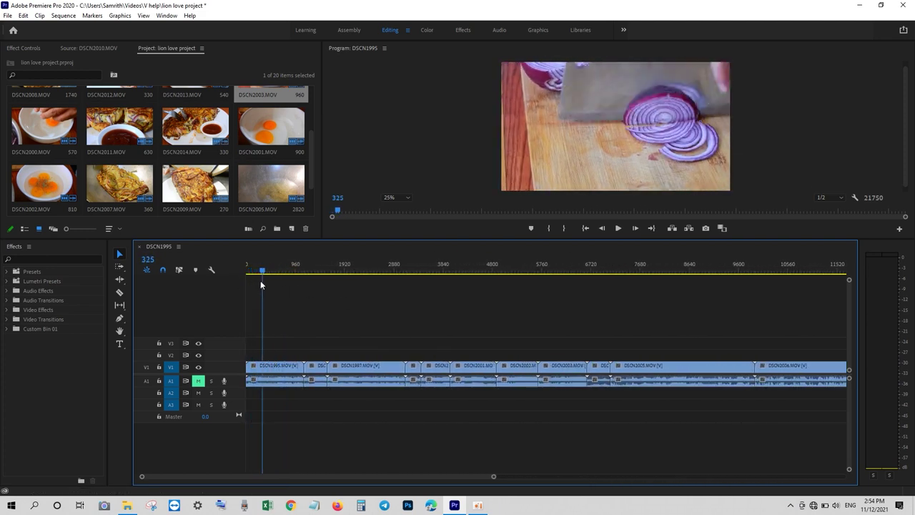
mouse_move(264, 280)
mouse_down()
mouse_move(230, 289)
mouse_move(279, 276)
mouse_up()
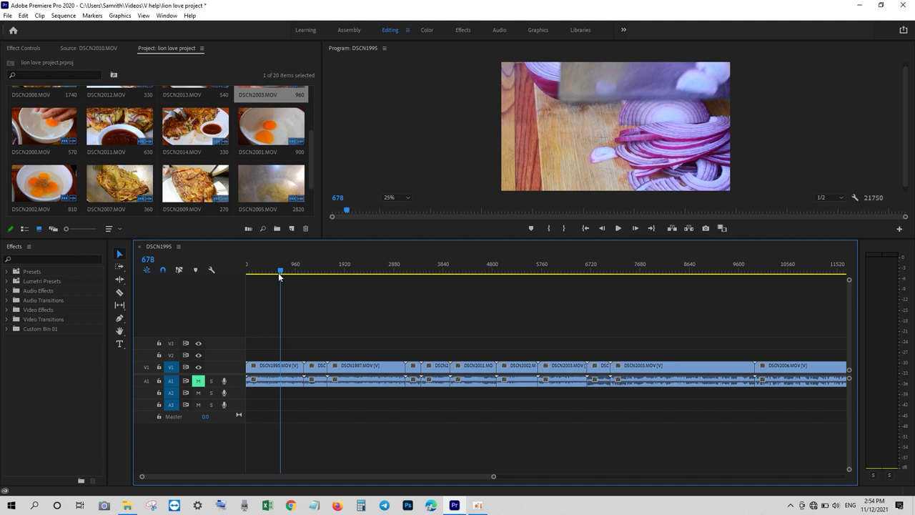
drag(279, 276, 281, 277)
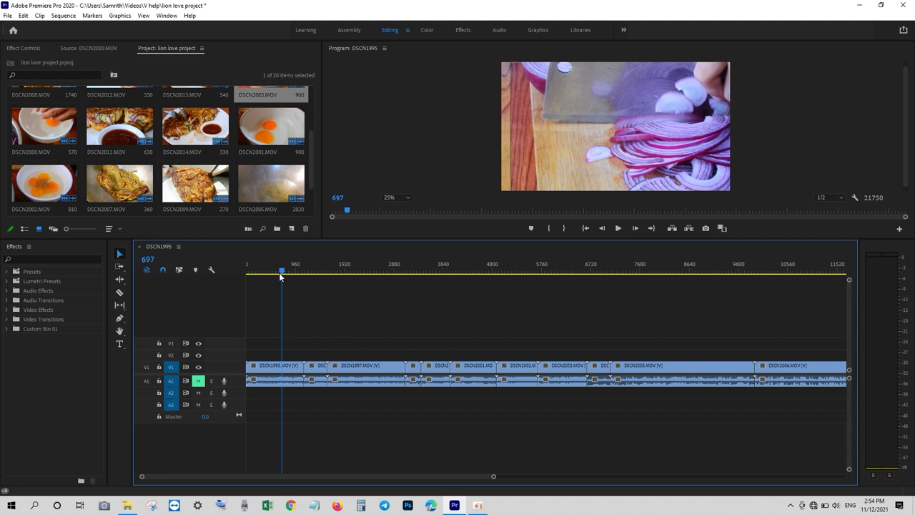
drag(281, 277, 279, 277)
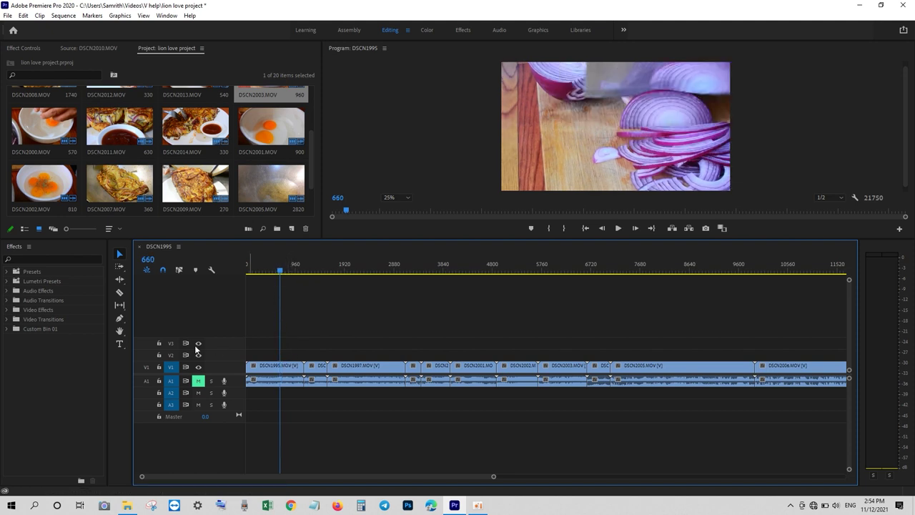
click(120, 291)
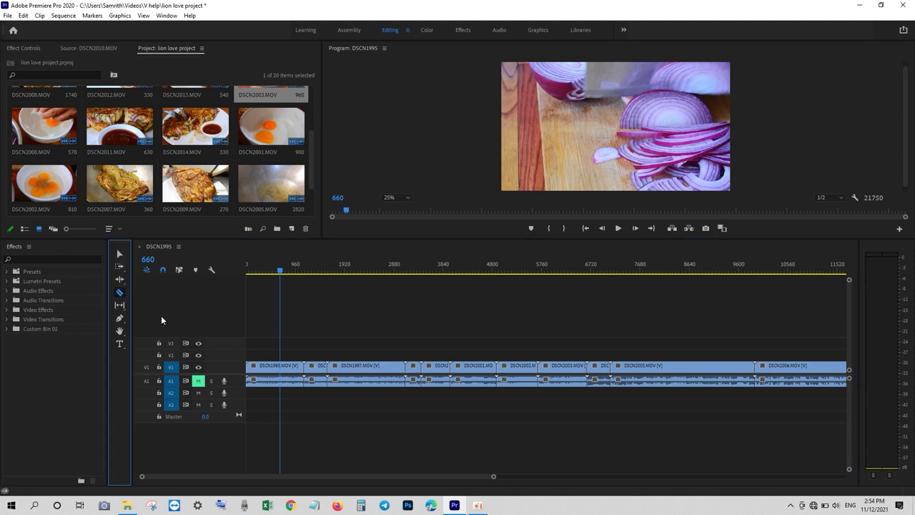
Cut DSCN1995 at frame 660, then marquee-select and delete every audio clip on A1
click(285, 367)
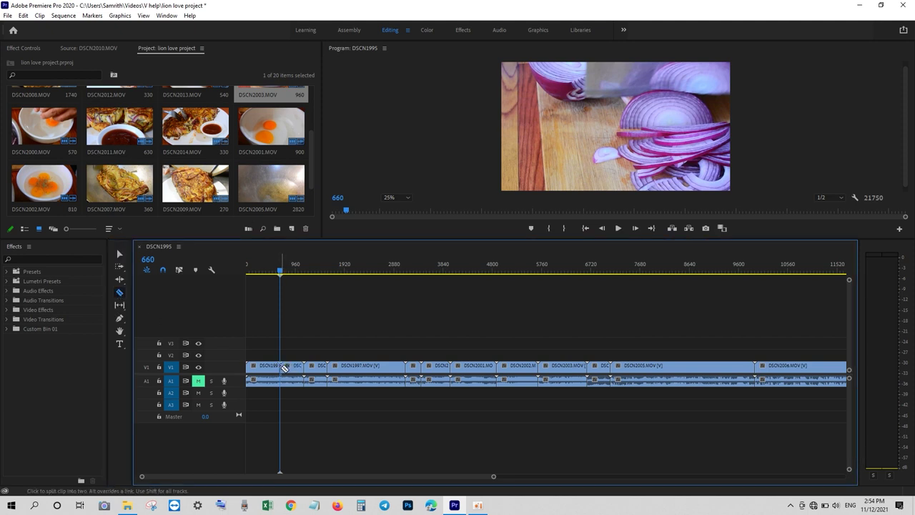
click(117, 249)
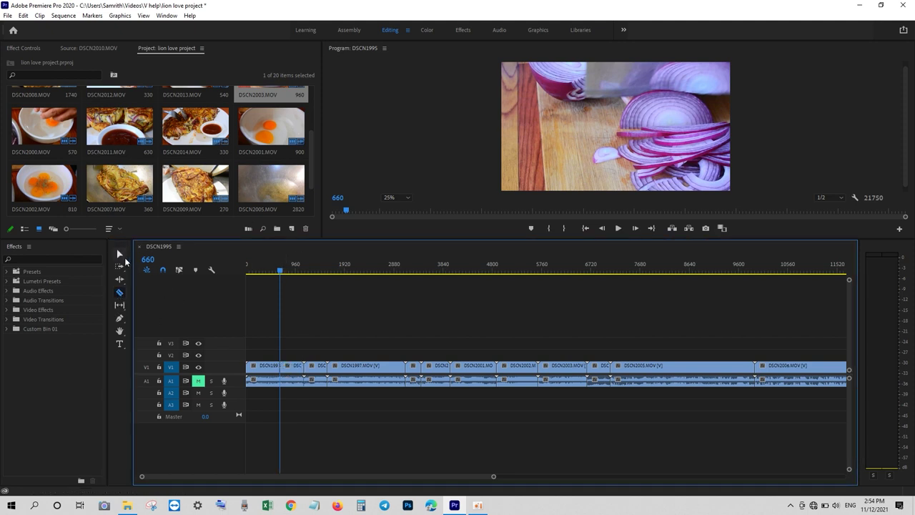
click(282, 383)
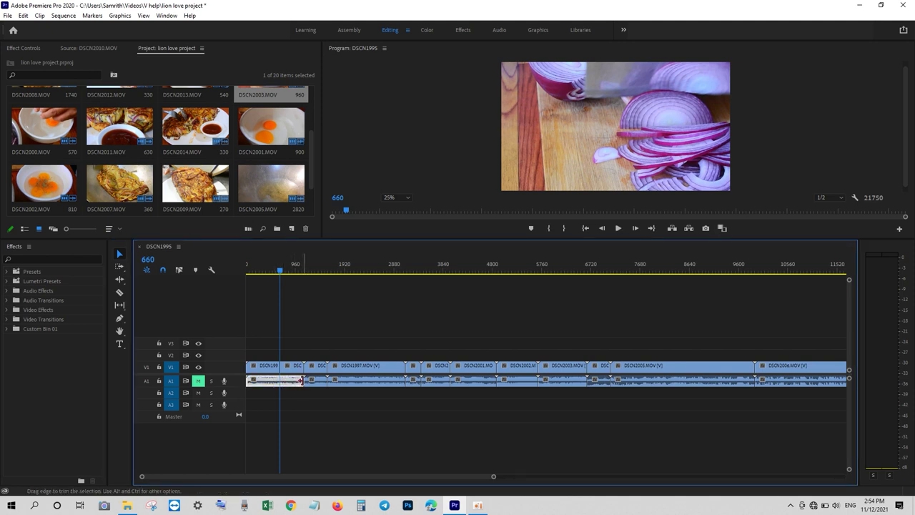
drag(301, 381, 301, 381)
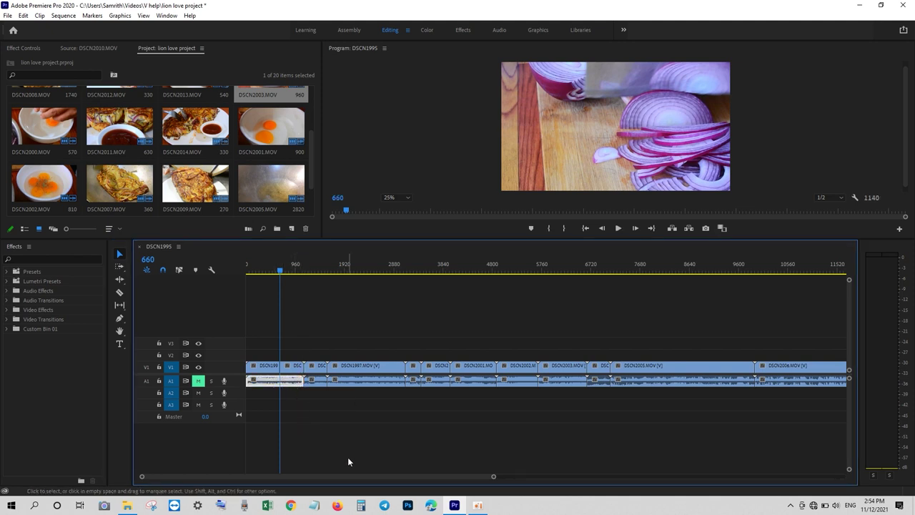
mouse_move(494, 478)
mouse_down()
mouse_move(684, 445)
mouse_move(739, 423)
mouse_up()
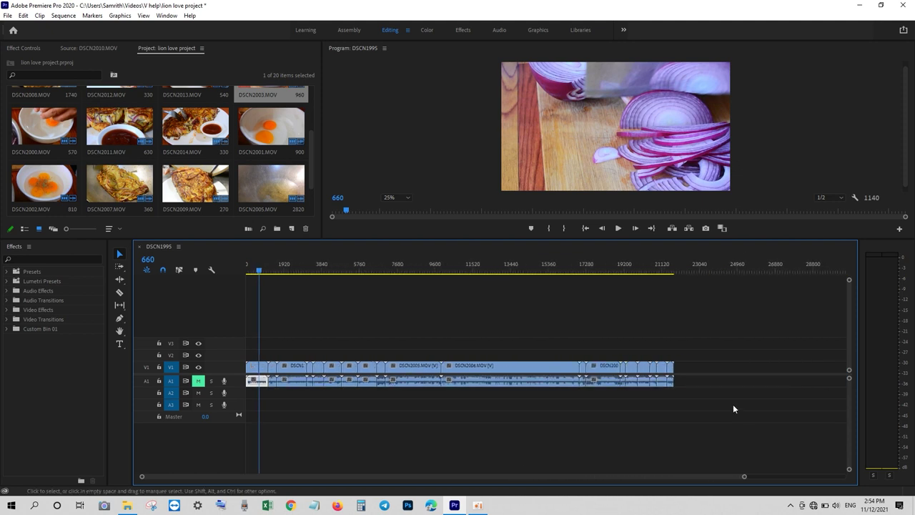
drag(710, 385, 246, 412)
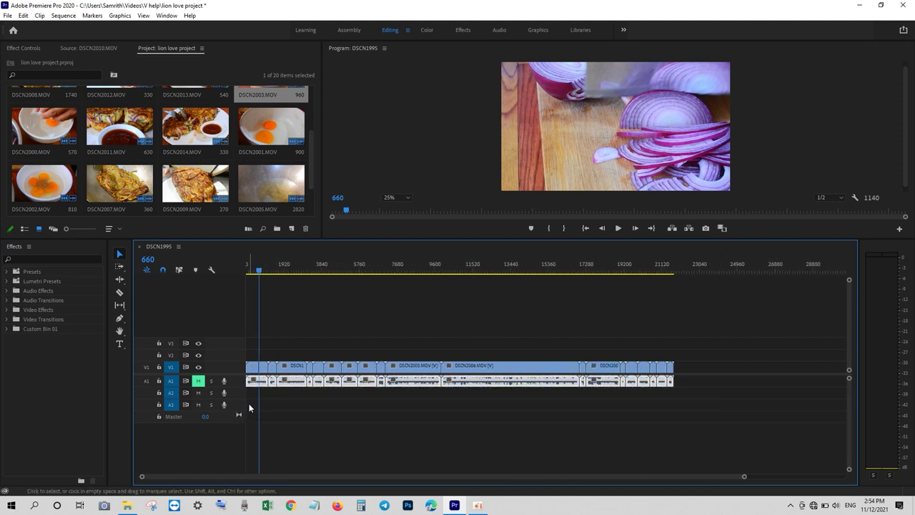
key(Delete)
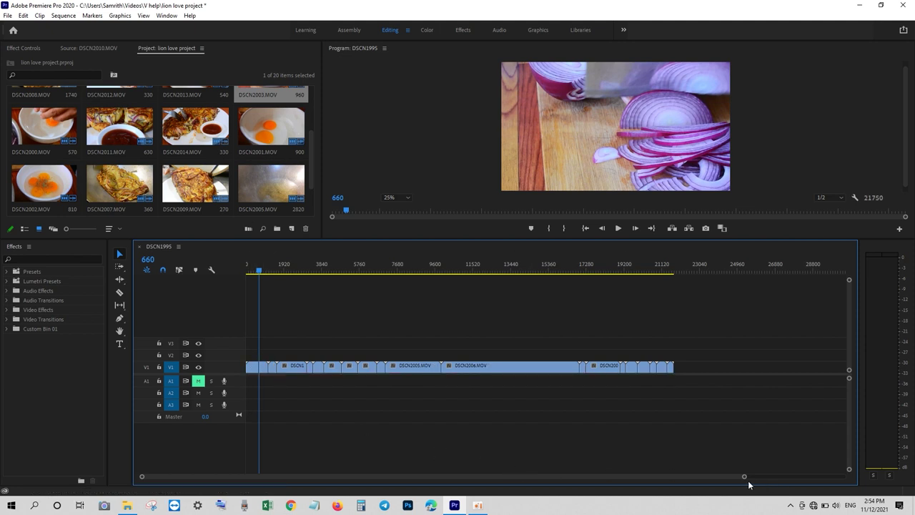
drag(743, 478, 363, 476)
Set the second DSCN1995 clip's speed to 250% via Speed/Duration
click(351, 370)
right_click(351, 370)
click(366, 307)
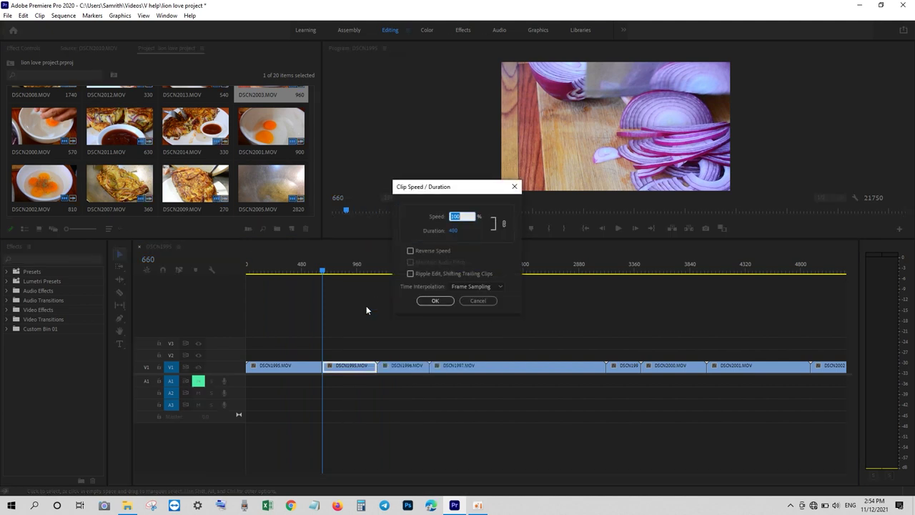
text(250)
click(431, 301)
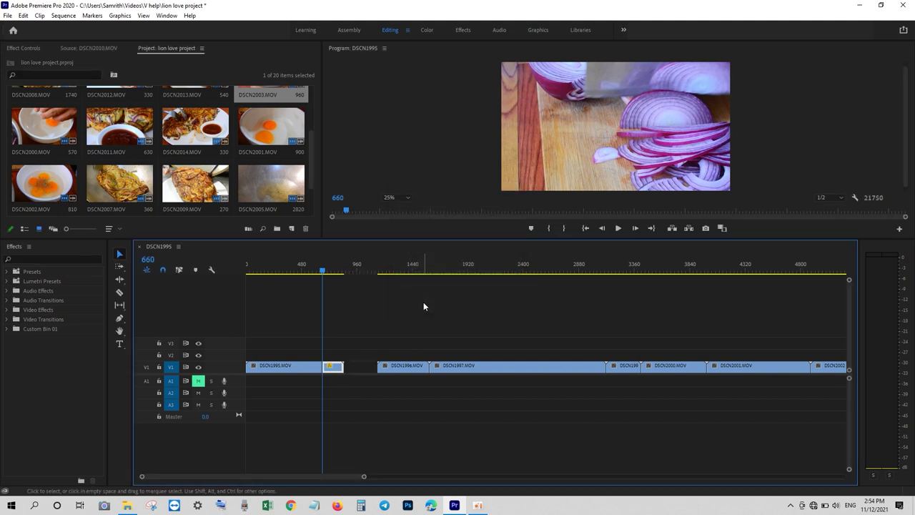
Slide DSCN1996 left toward the gap, bringing its start to frame 936
drag(411, 366, 379, 371)
click(340, 271)
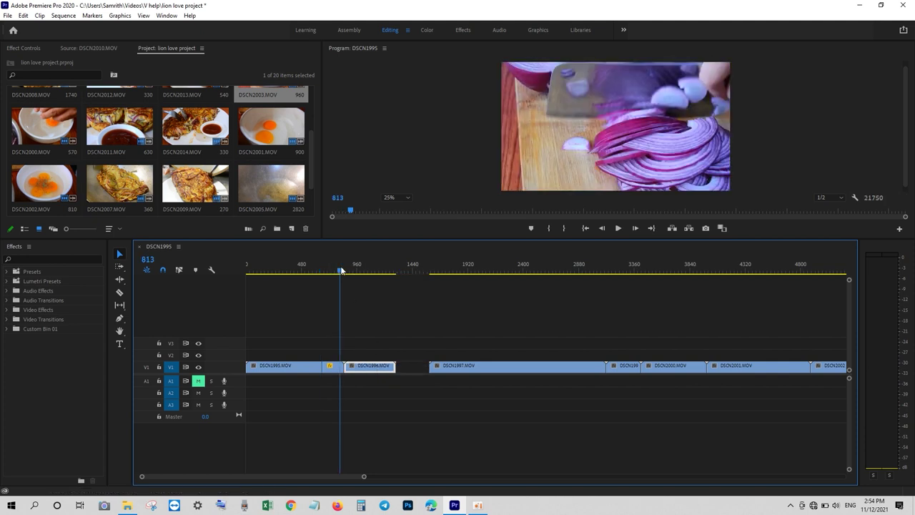
drag(340, 272, 366, 272)
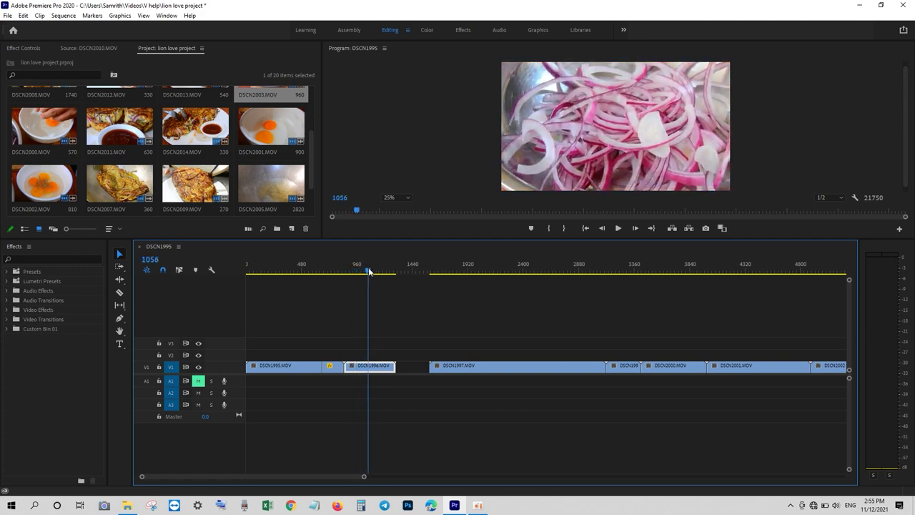
drag(366, 272, 356, 270)
drag(348, 367, 355, 367)
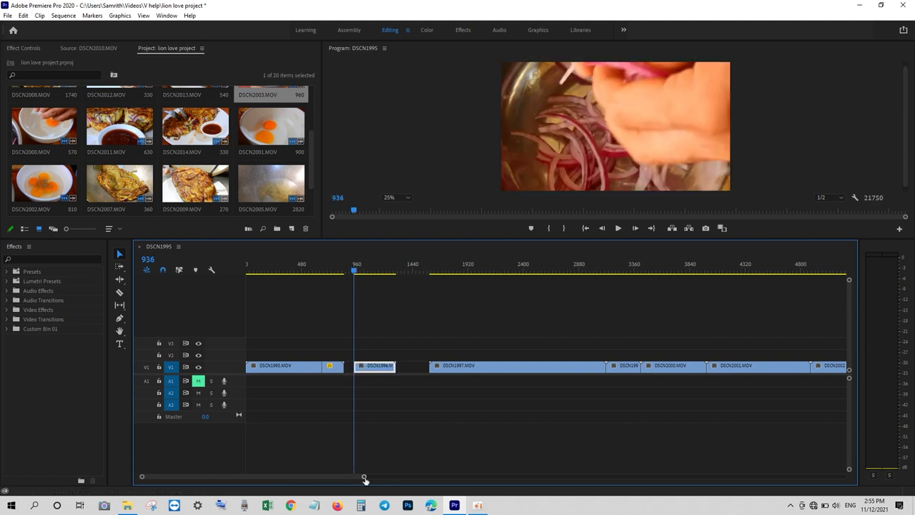
Snap DSCN1996 to DSCN1995 and DSCN1997 to DSCN1996, starting at frame 1223
drag(364, 476, 334, 472)
drag(497, 370, 479, 370)
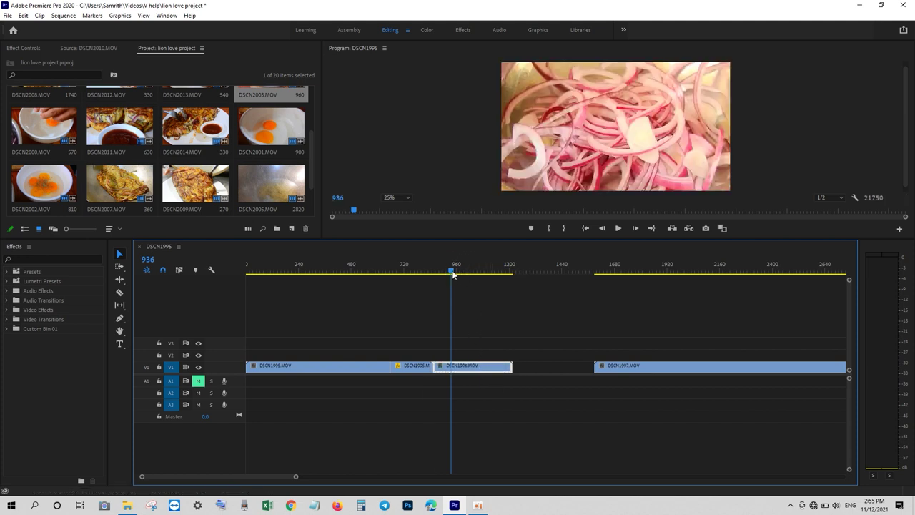
drag(452, 269, 510, 272)
click(633, 370)
drag(633, 370, 556, 366)
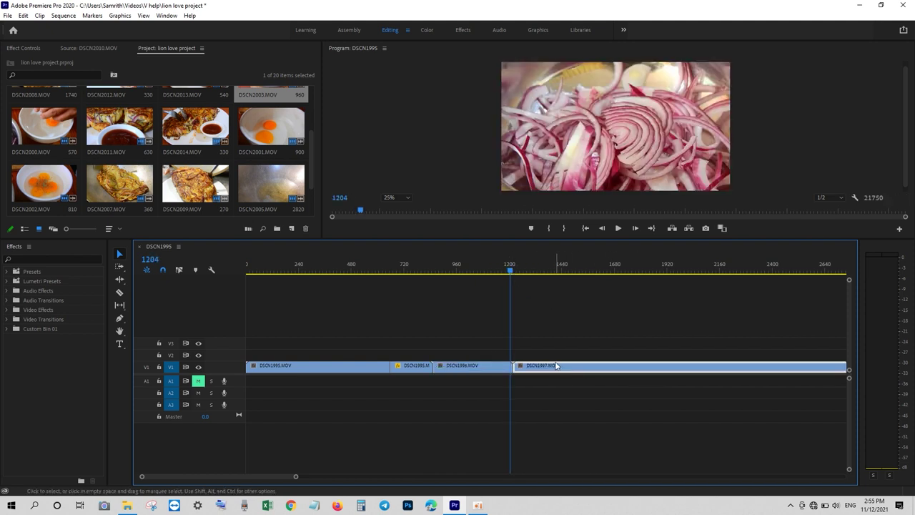
mouse_move(510, 273)
mouse_down()
mouse_move(529, 277)
mouse_move(515, 284)
mouse_up()
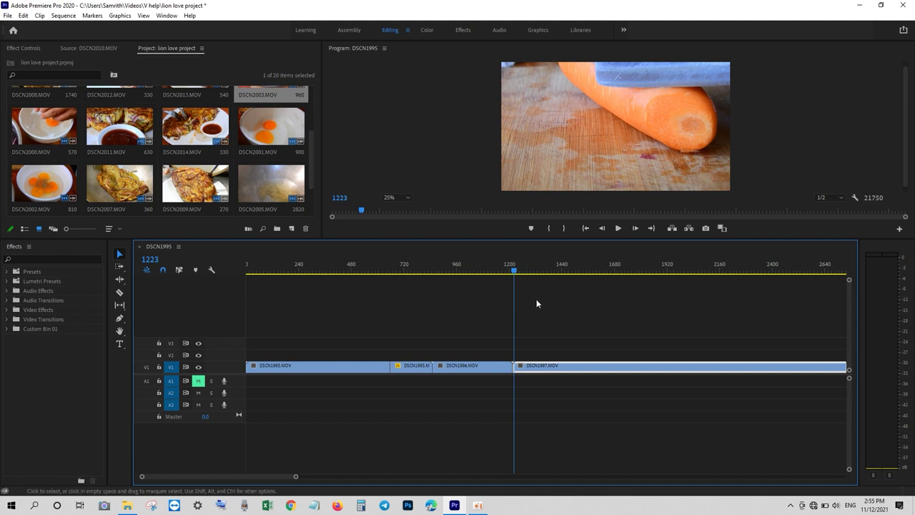
drag(293, 478, 389, 477)
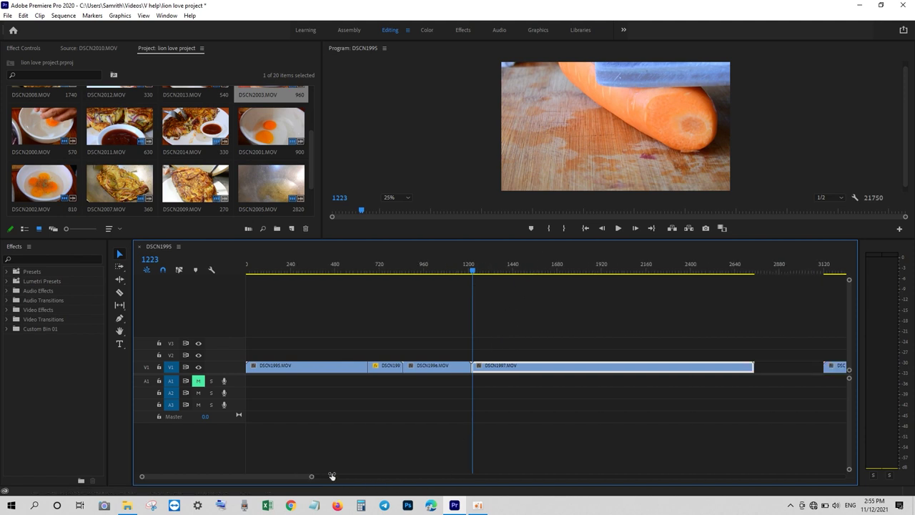
mouse_move(364, 272)
mouse_down()
mouse_move(355, 271)
mouse_move(392, 272)
mouse_up()
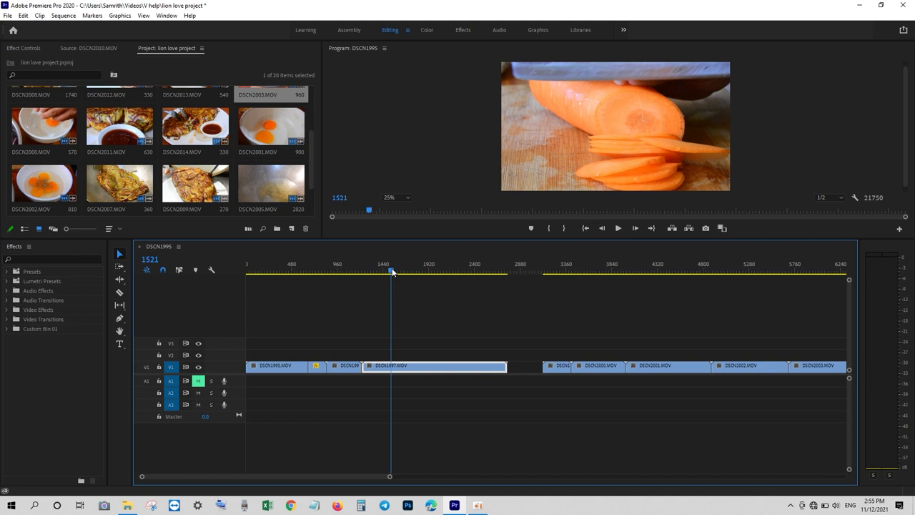
Razor-cut DSCN1997 at the playhead and scrub to the next cut point
click(120, 292)
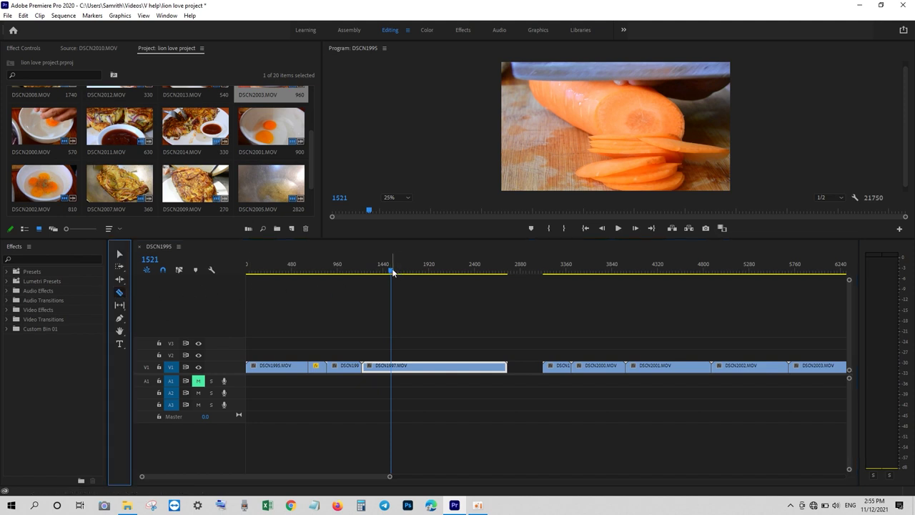
click(387, 361)
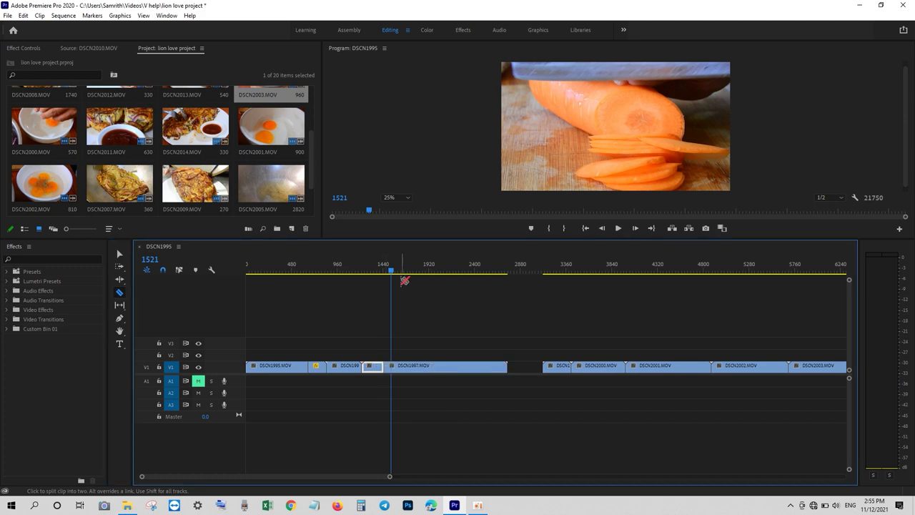
click(399, 272)
drag(398, 272, 421, 273)
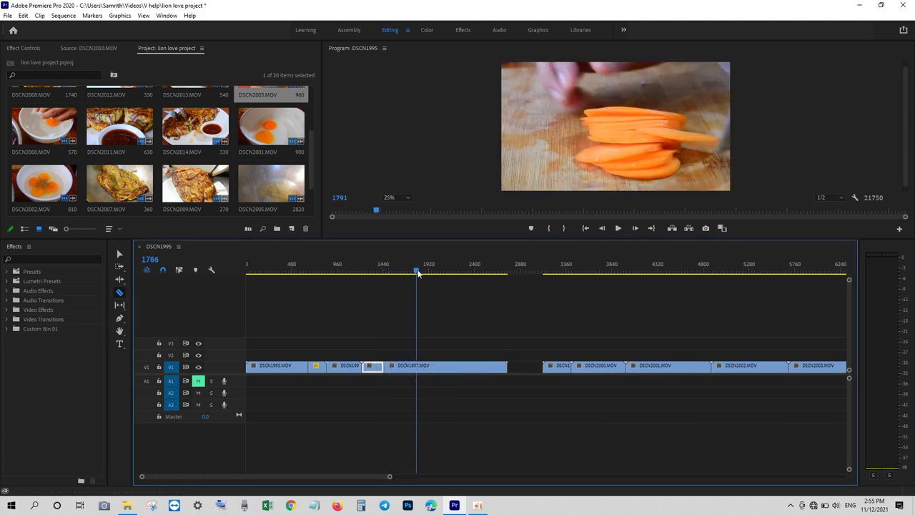
drag(421, 273, 429, 272)
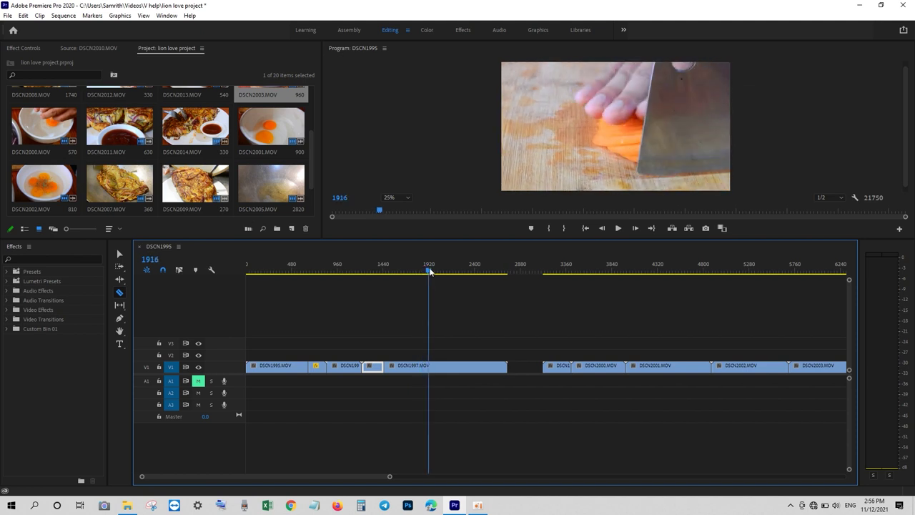
drag(429, 272, 433, 272)
drag(434, 270, 432, 272)
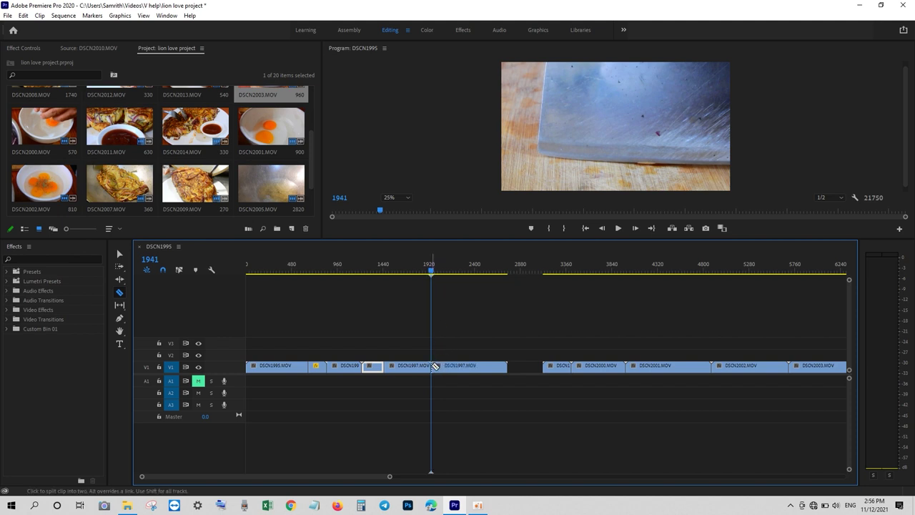
Speed the DSCN1997 piece to 250% and slide it left to close the gap
click(120, 255)
right_click(392, 373)
click(513, 306)
text(250)
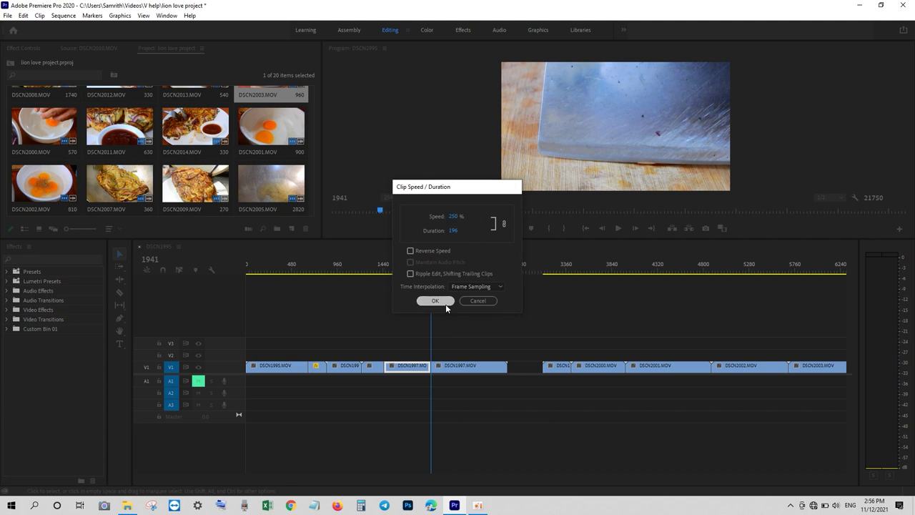
click(445, 304)
drag(457, 366, 431, 367)
Split DSCN1997 again and set its last piece to 250% speed
mouse_move(429, 275)
mouse_down()
mouse_move(412, 283)
mouse_move(440, 272)
mouse_up()
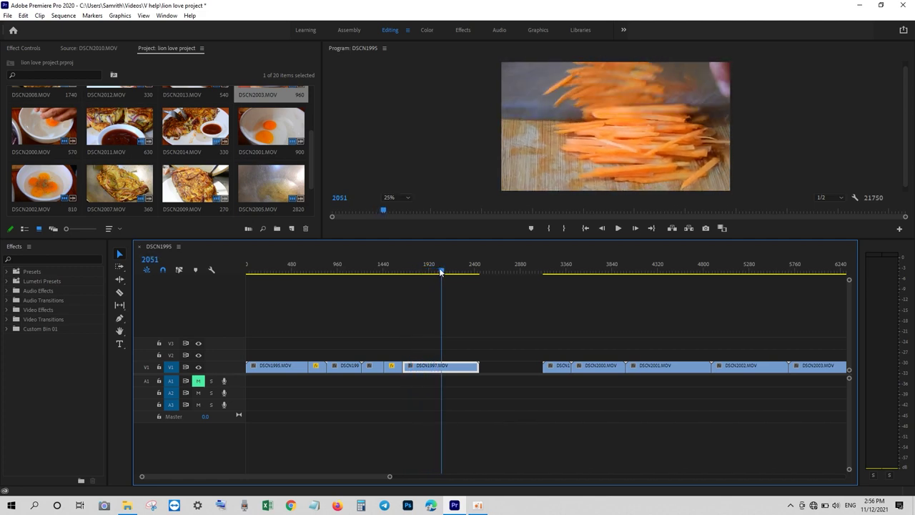
drag(440, 272, 436, 272)
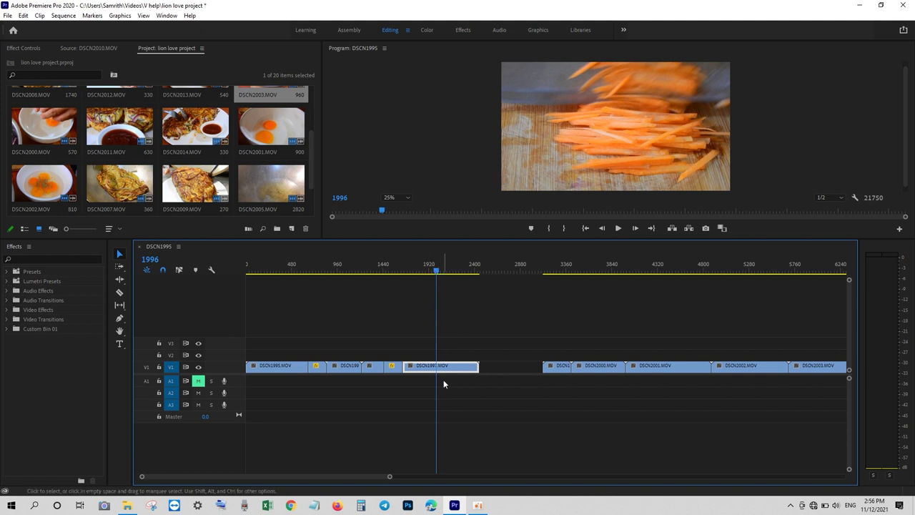
click(120, 293)
click(441, 365)
click(119, 254)
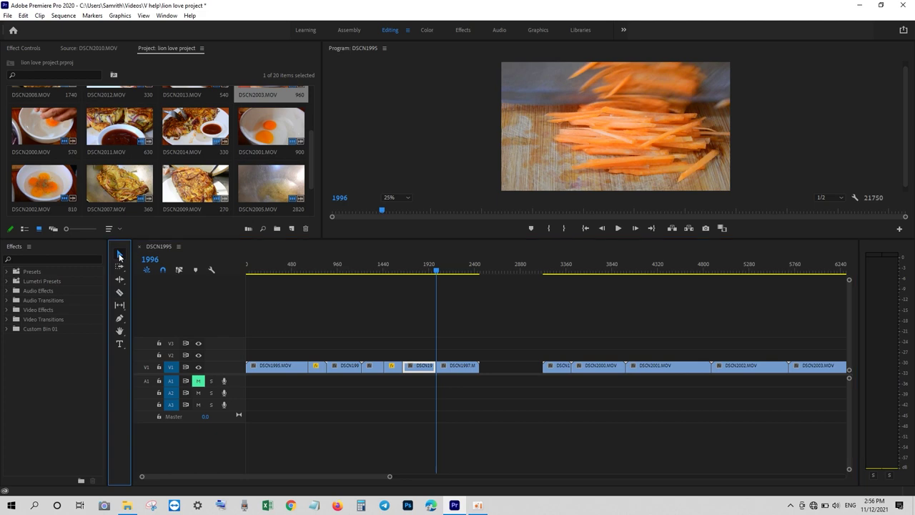
right_click(455, 368)
click(506, 307)
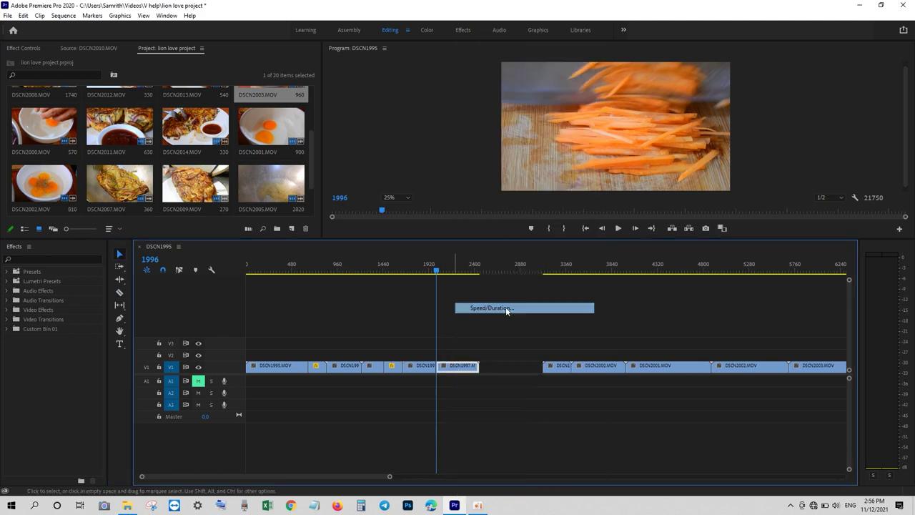
text(250)
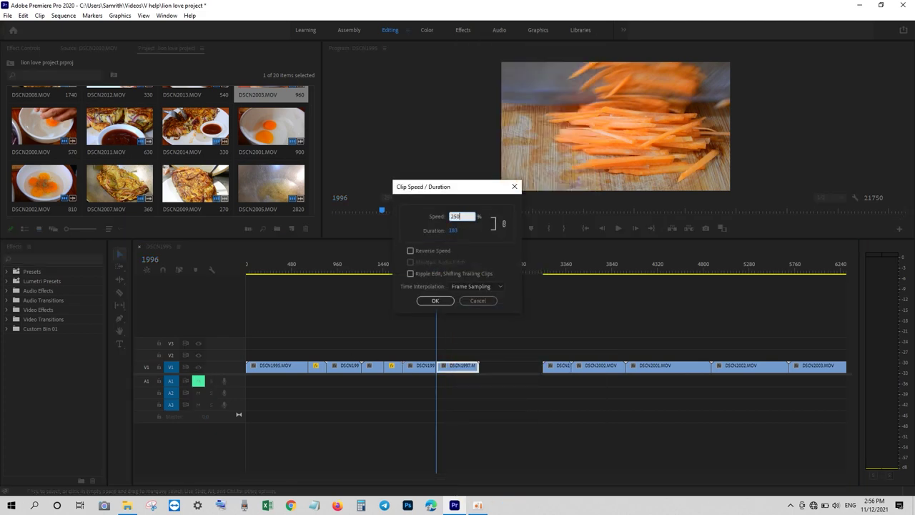
click(432, 301)
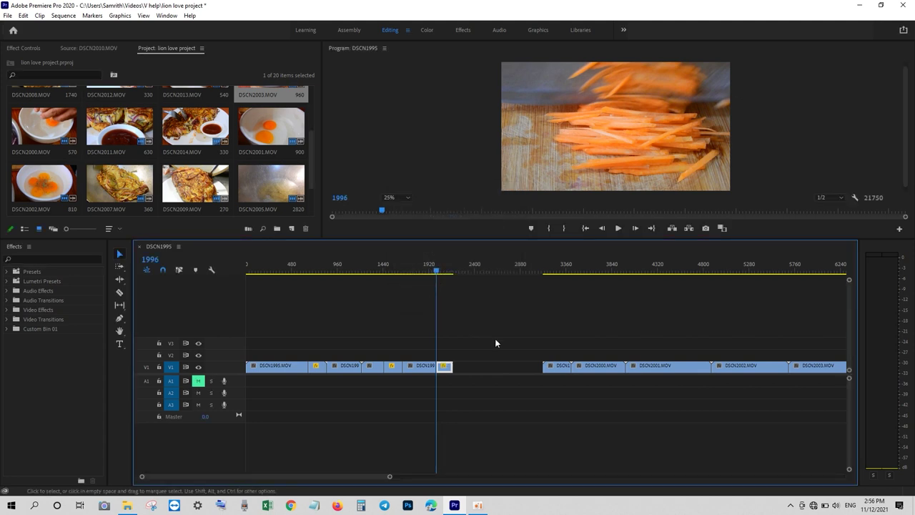
Marquee-select the clips after the gap and check the carrot clip's end
mouse_move(545, 349)
mouse_down()
mouse_move(668, 368)
mouse_move(582, 376)
mouse_up()
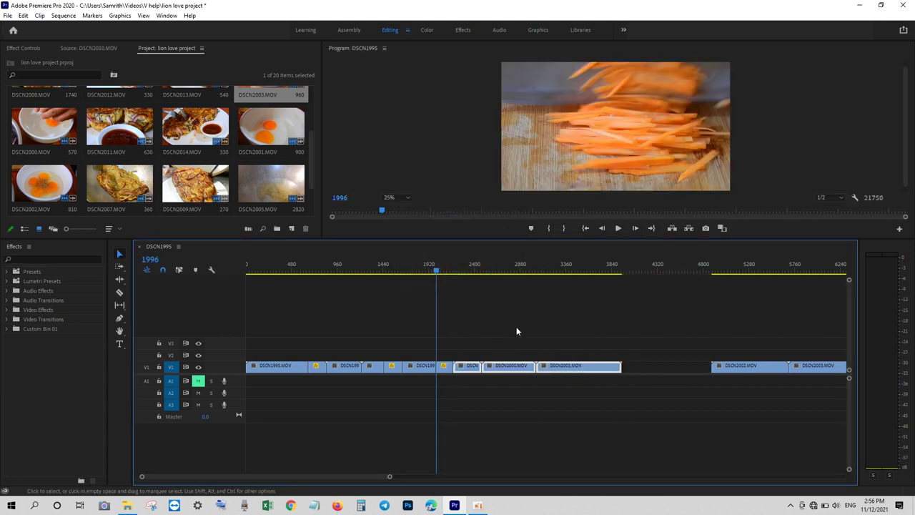
click(455, 270)
drag(454, 270, 450, 269)
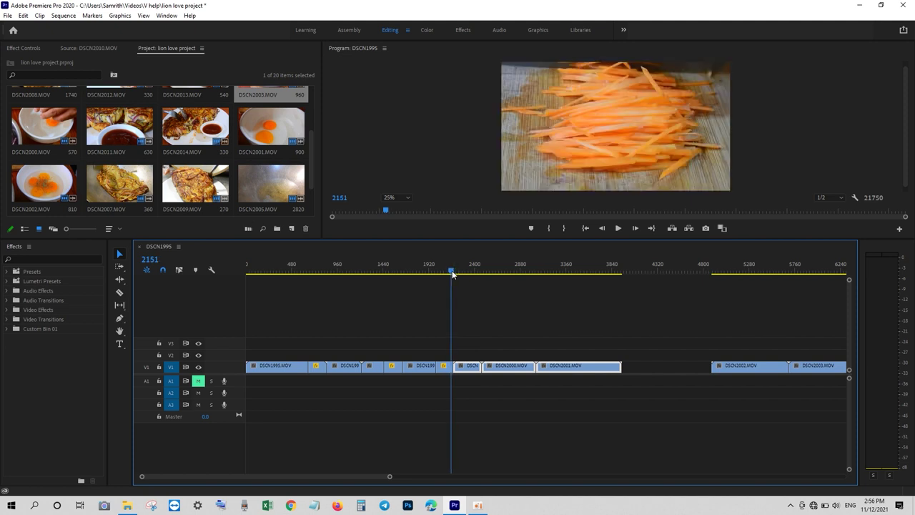
Scrub through the egg clips to frame 2546 in DSCN2000 to locate its cut point
drag(450, 273, 486, 268)
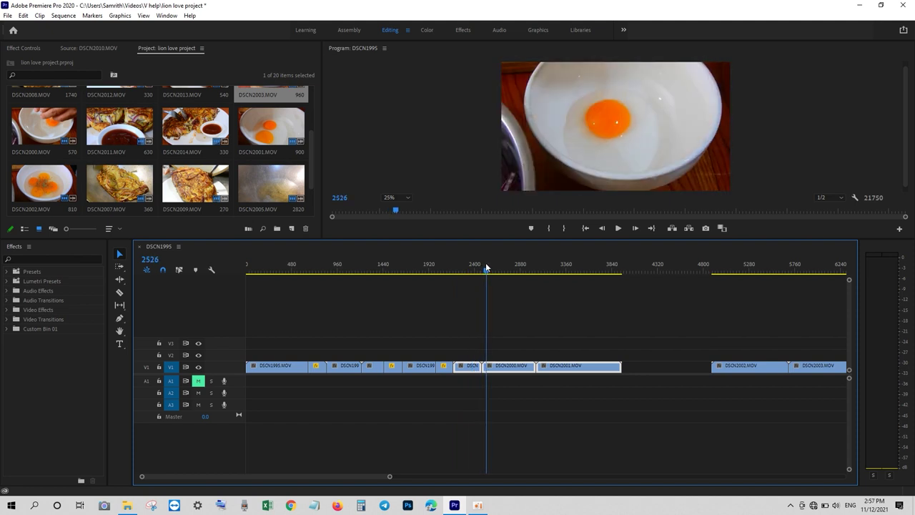
mouse_move(487, 268)
mouse_down()
mouse_move(501, 266)
mouse_move(445, 265)
mouse_move(534, 252)
mouse_up()
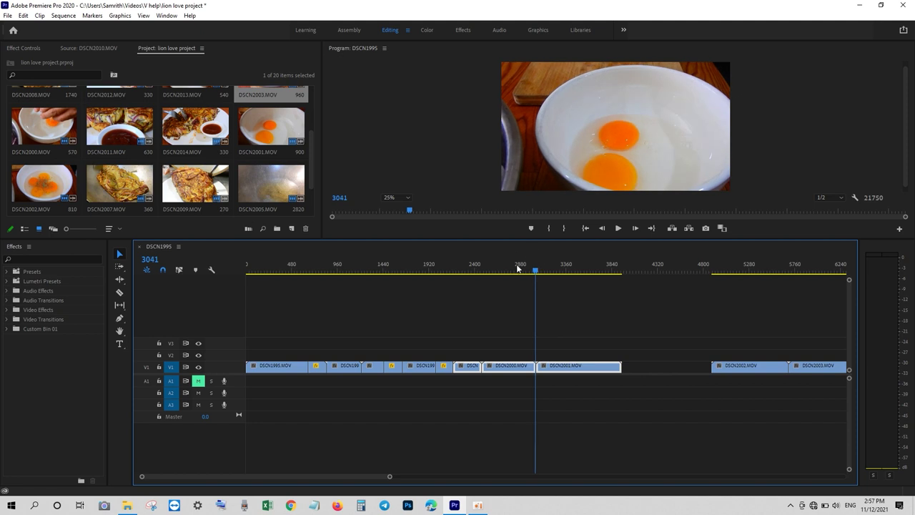
mouse_move(536, 272)
mouse_down()
mouse_move(481, 272)
mouse_move(497, 273)
mouse_up()
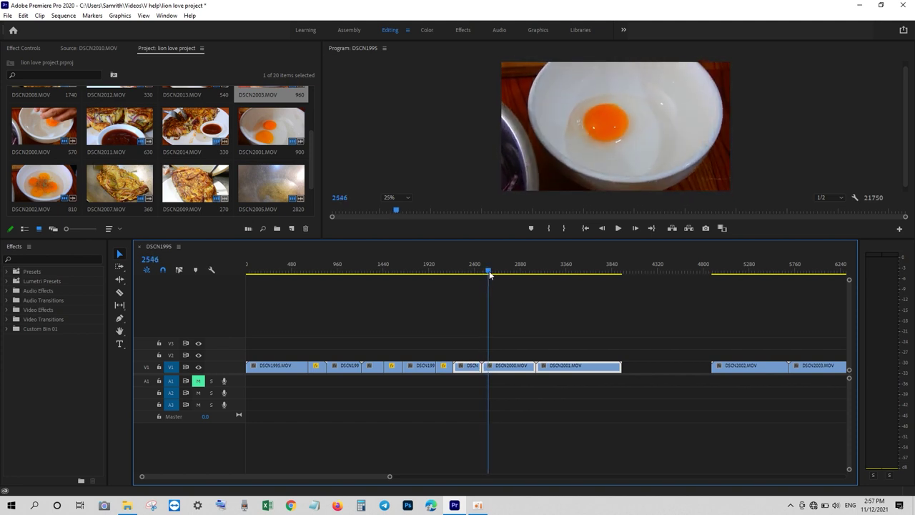
mouse_move(497, 273)
mouse_down()
mouse_move(486, 276)
mouse_move(494, 272)
mouse_up()
Trim DSCN2000's end to the playhead and slide DSCN2001 up against it
key(ctrl+shift+a)
drag(530, 367, 493, 366)
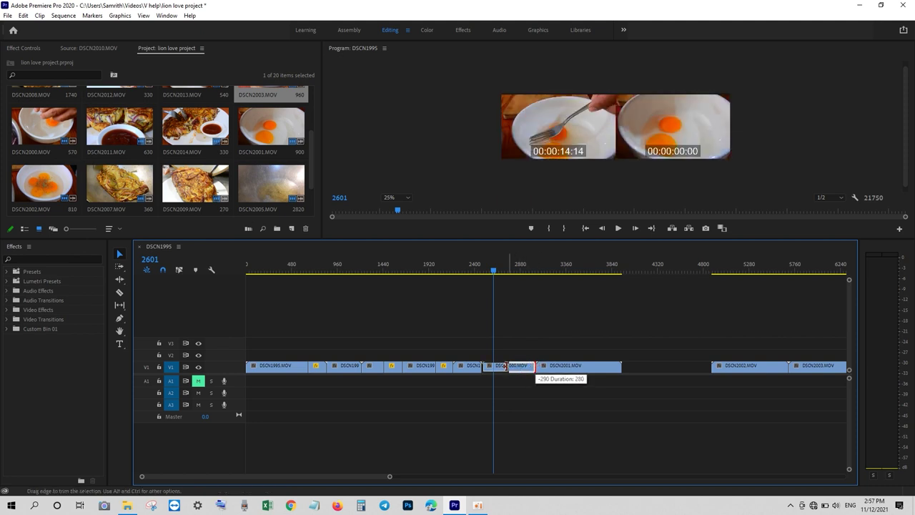
drag(549, 369, 506, 368)
drag(494, 272, 566, 270)
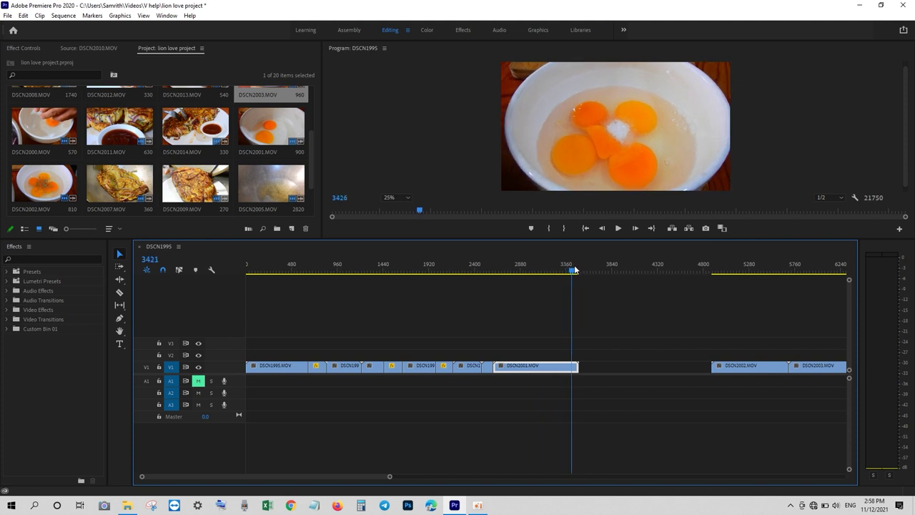
Pull DSCN2002 left to sit directly after DSCN2001 and review the join
drag(567, 269, 576, 270)
mouse_move(736, 368)
mouse_down()
mouse_move(604, 372)
mouse_move(612, 371)
mouse_up()
drag(576, 271, 642, 269)
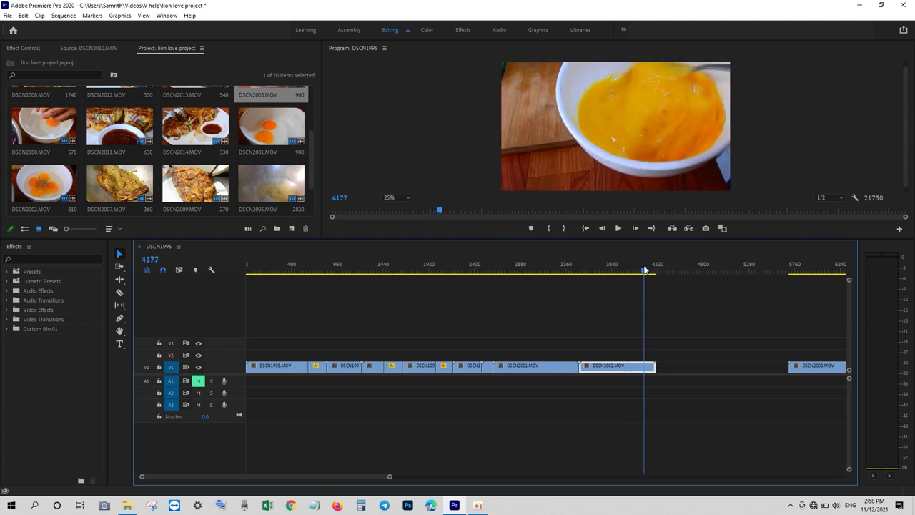
drag(642, 270, 652, 270)
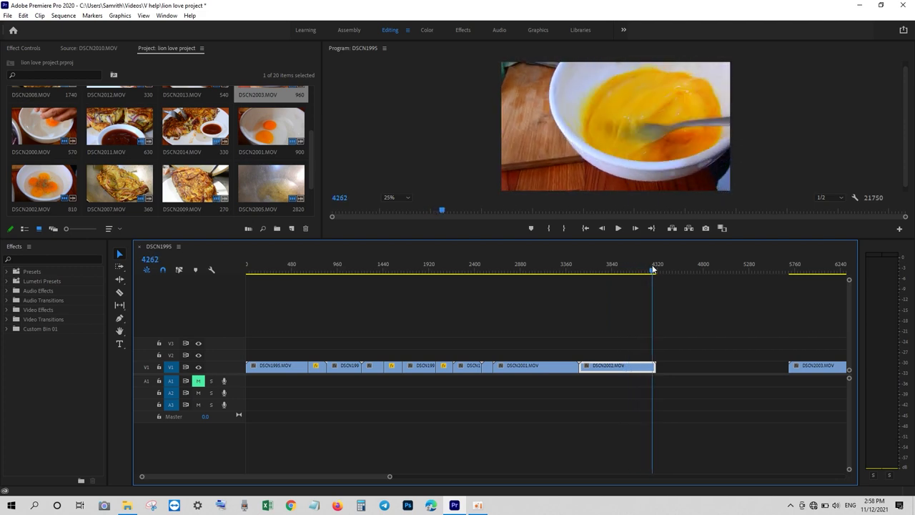
Snap DSCN2003 right after DSCN2002 and trim its end back to the playhead
drag(818, 372, 681, 367)
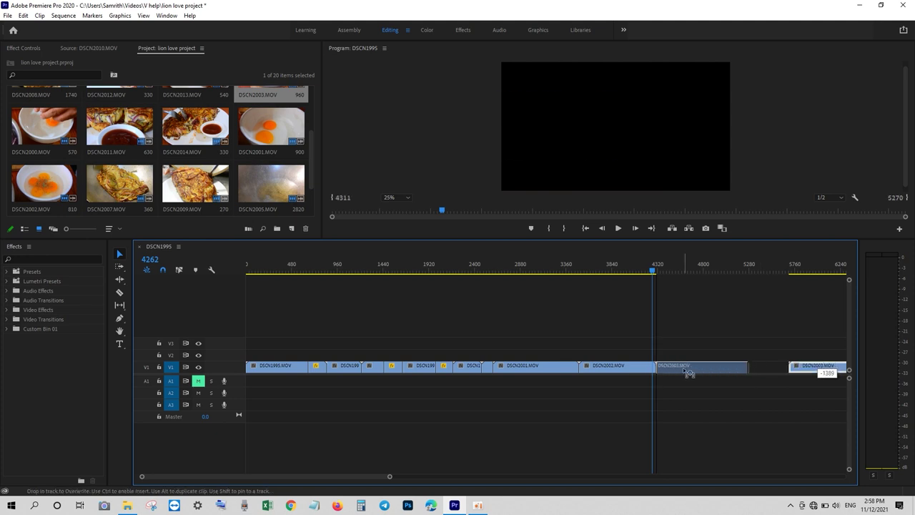
drag(654, 270, 659, 271)
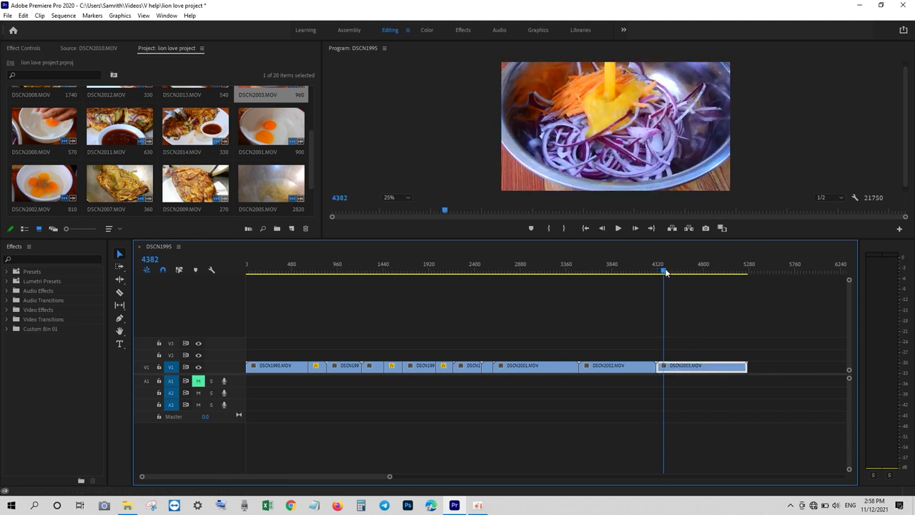
mouse_move(668, 272)
mouse_down()
mouse_move(749, 272)
mouse_move(738, 271)
mouse_up()
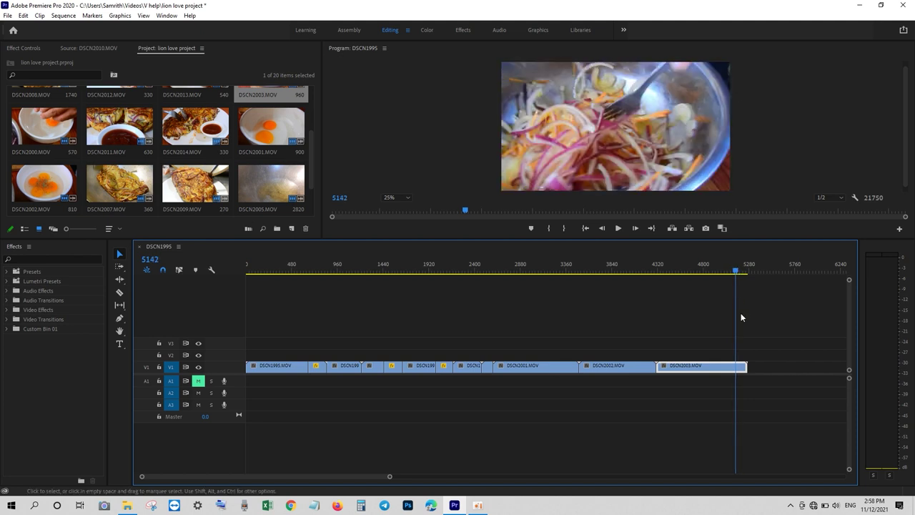
drag(746, 366, 736, 367)
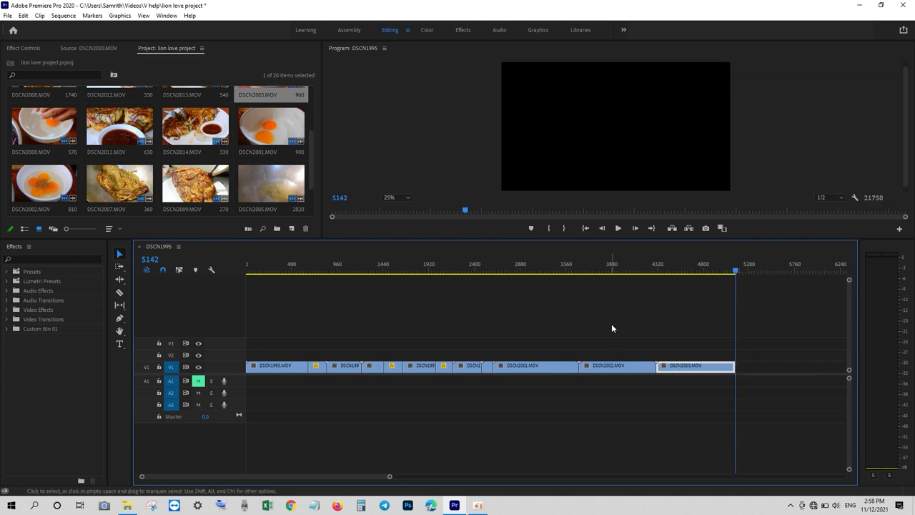
click(658, 270)
drag(658, 272, 439, 286)
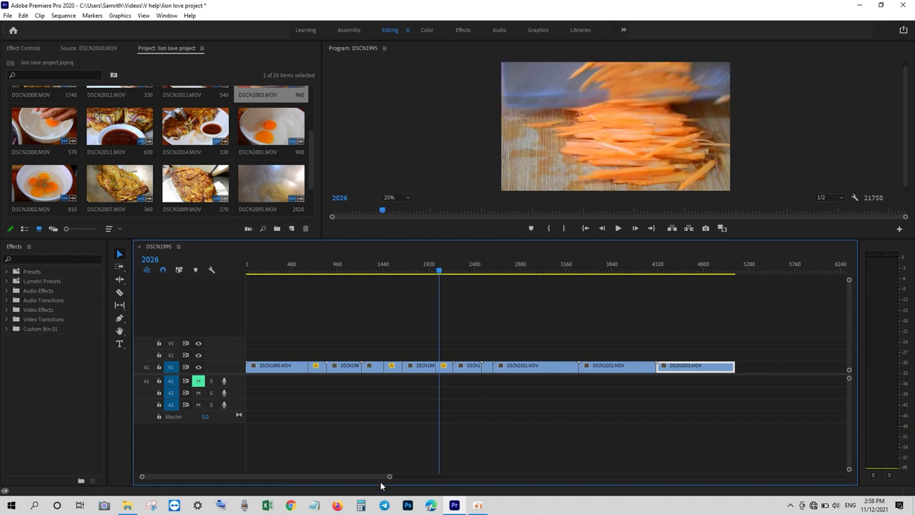
Move DSCN2004 and DSCN2005 left so they follow DSCN2003
drag(380, 477, 434, 477)
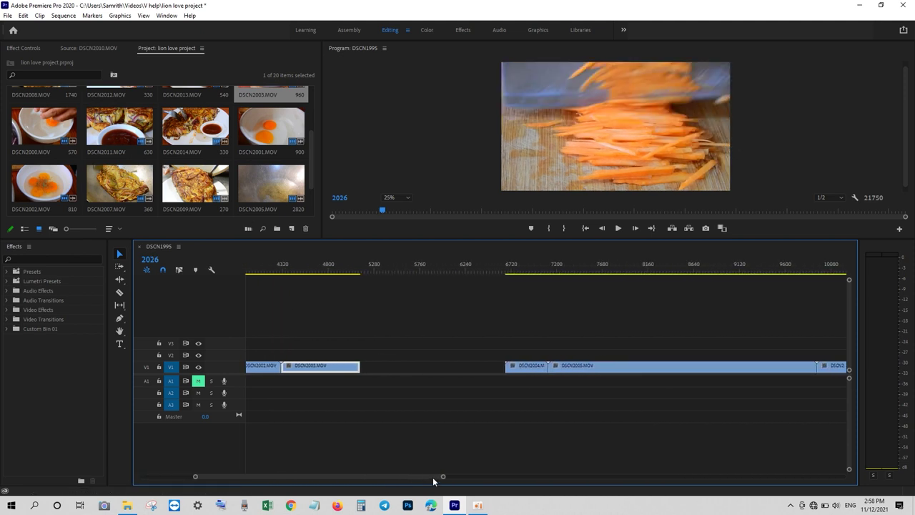
mouse_move(518, 333)
mouse_down()
mouse_move(620, 377)
mouse_move(473, 368)
mouse_up()
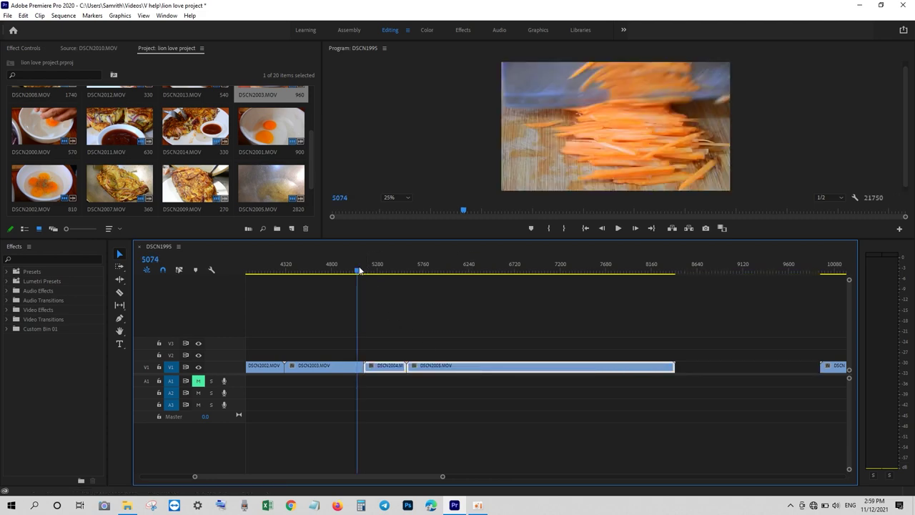
drag(359, 272, 359, 272)
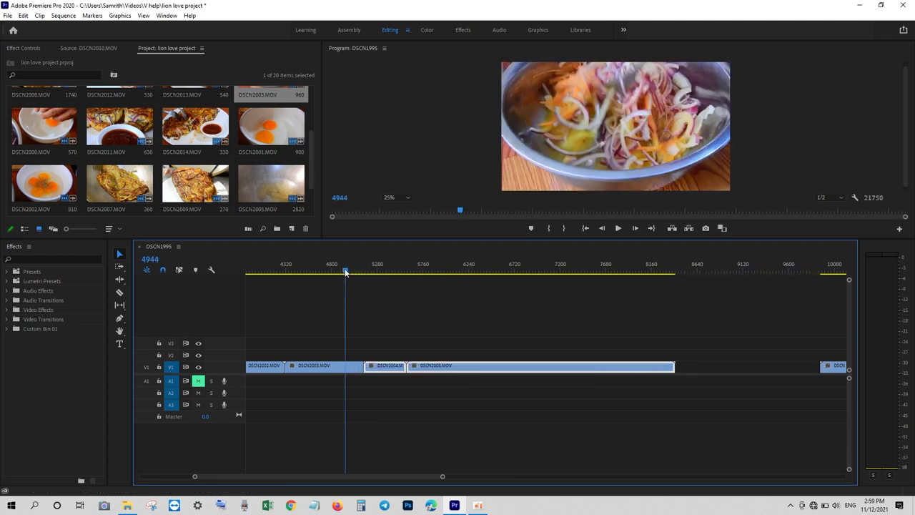
drag(359, 273, 612, 279)
Snap DSCN2006 to the end of DSCN2005 at frame 8420
drag(655, 283, 676, 282)
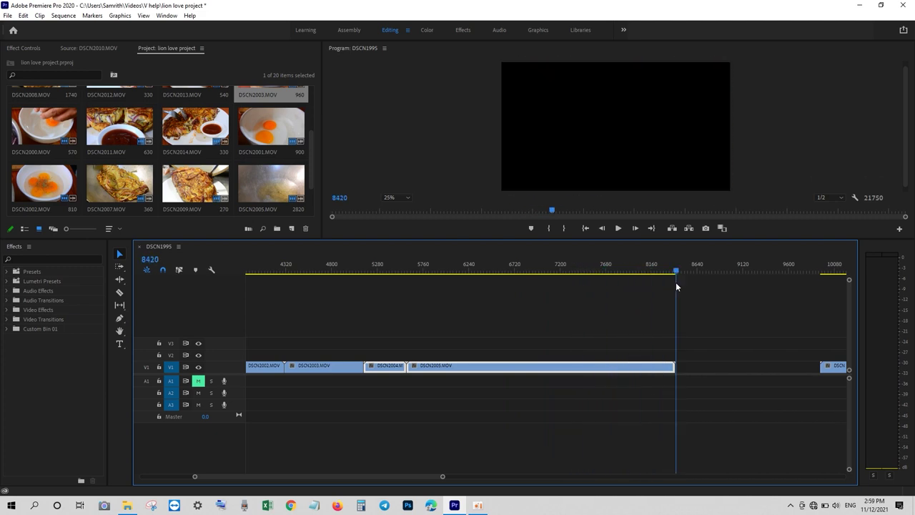
click(833, 368)
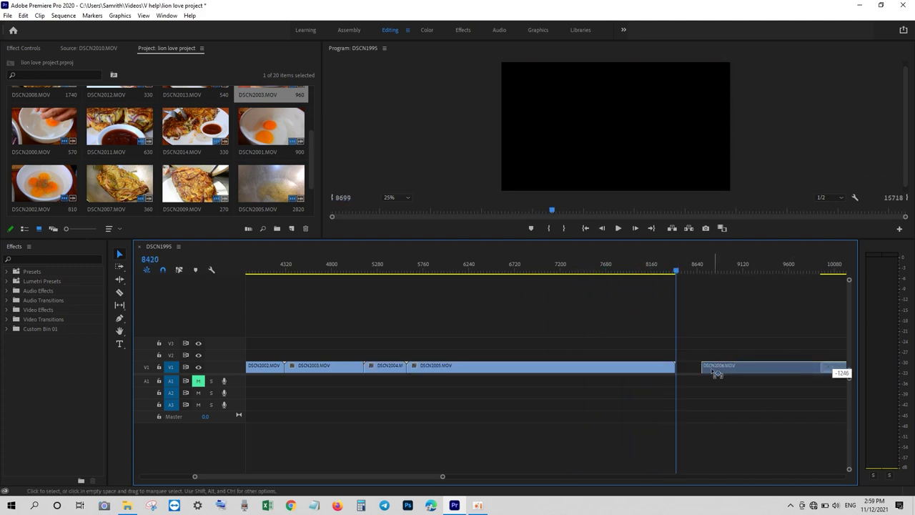
drag(833, 368, 683, 369)
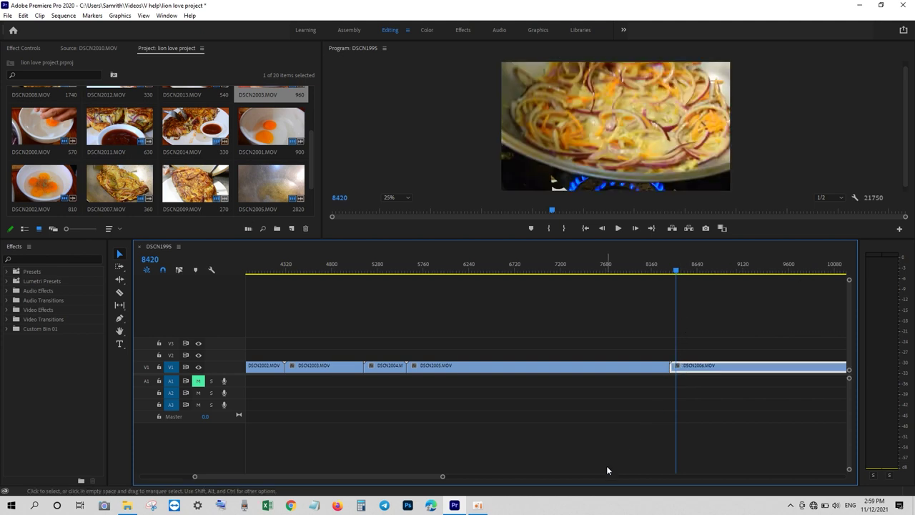
drag(442, 476, 615, 475)
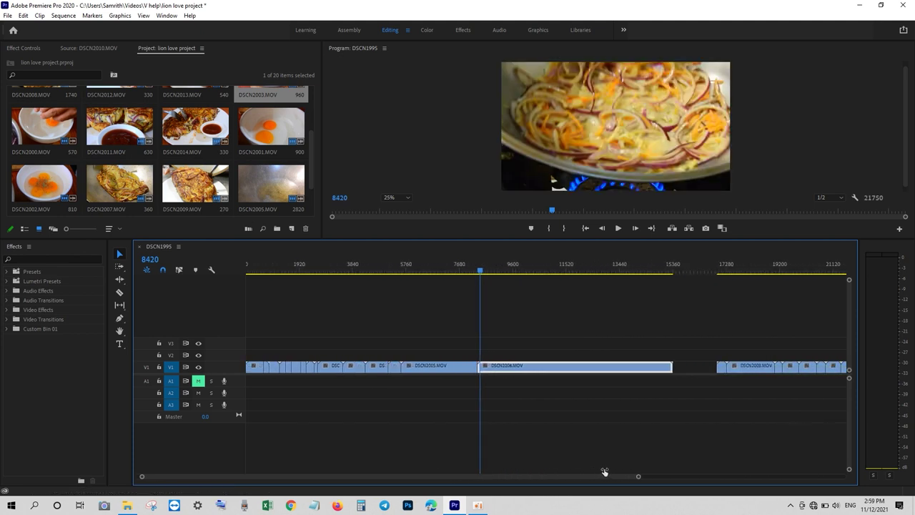
Switch the time display to Show Audio Time Units and review DSCN2006
drag(442, 271, 540, 272)
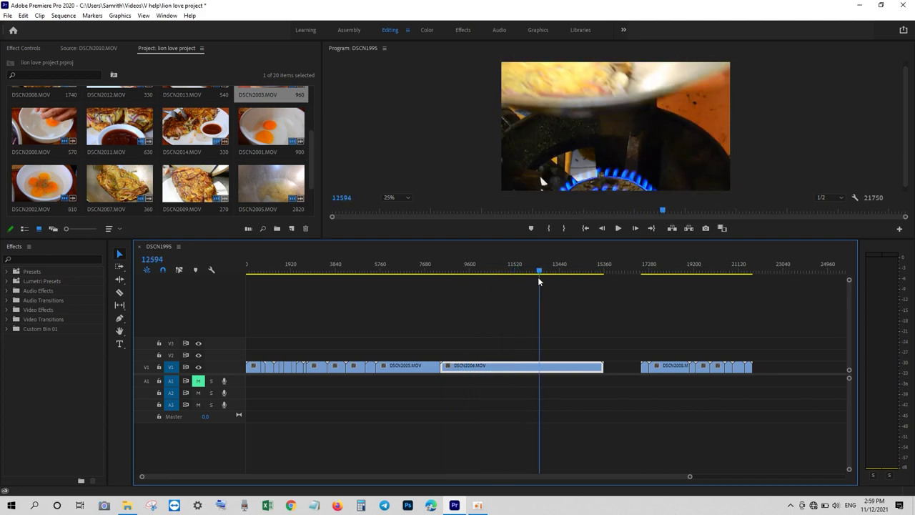
right_click(424, 207)
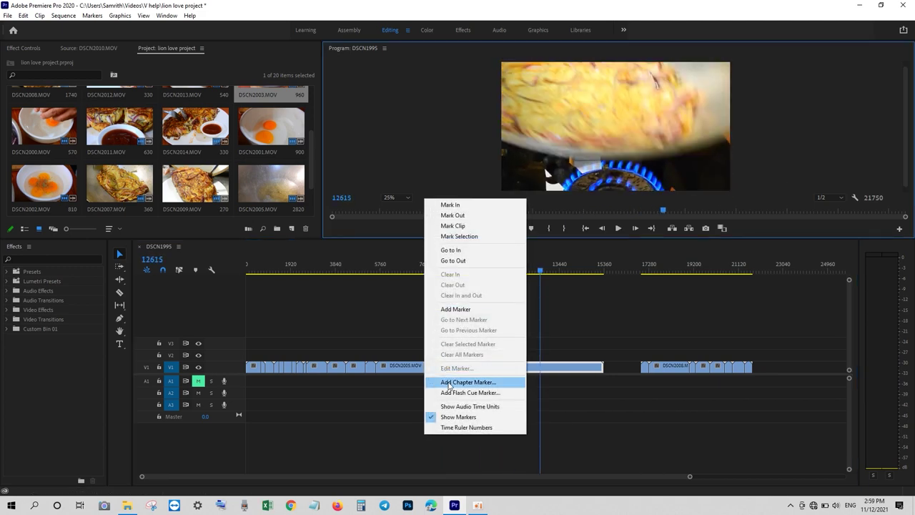
click(461, 406)
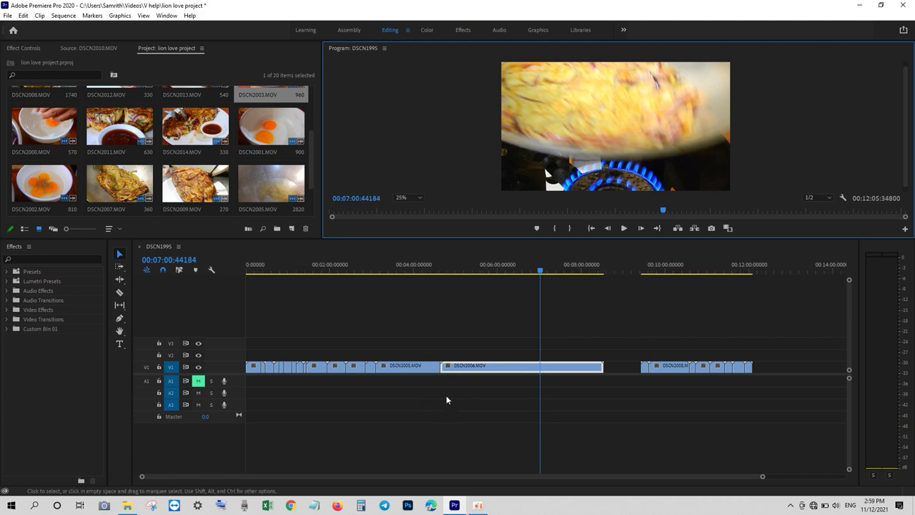
mouse_move(540, 269)
mouse_down()
mouse_move(562, 270)
mouse_move(493, 273)
mouse_up()
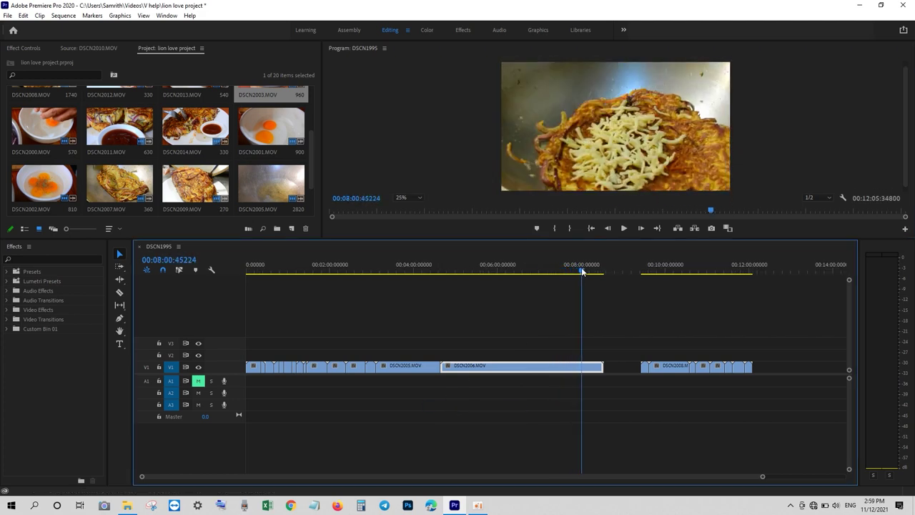
drag(493, 273, 578, 269)
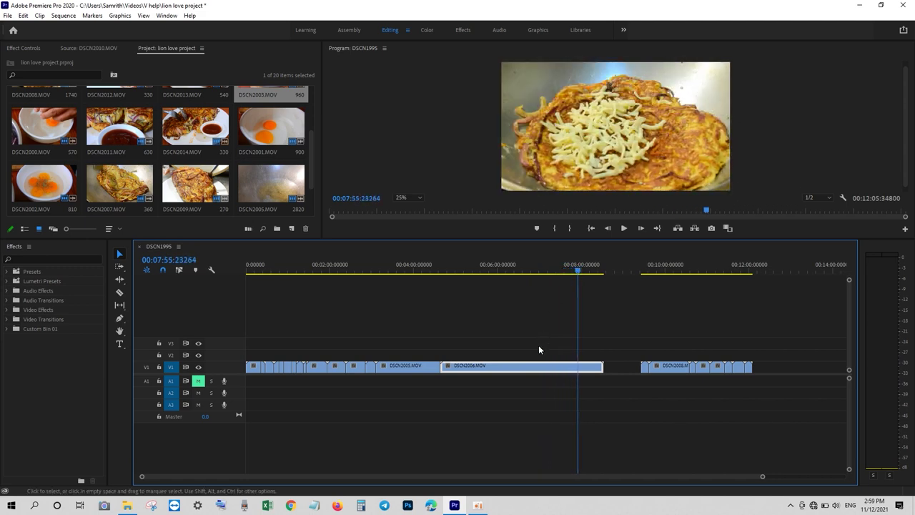
click(24, 49)
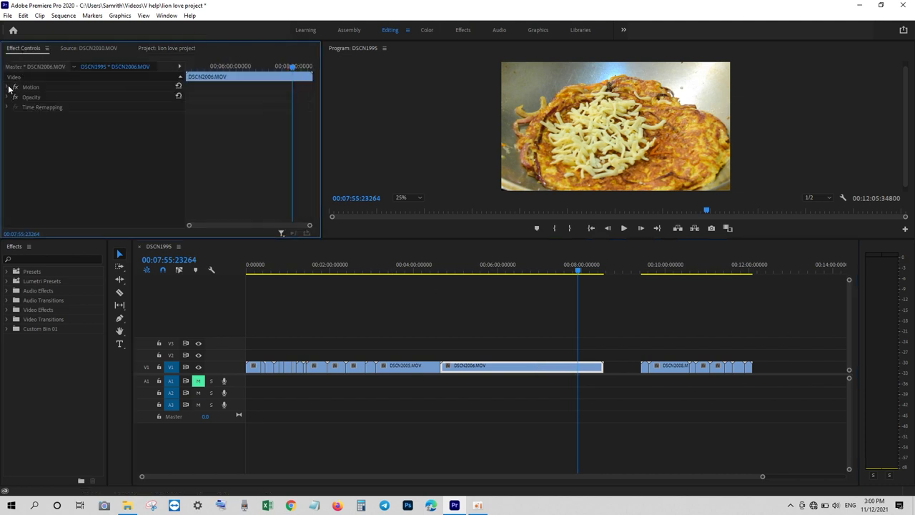
Expand the clip's Opacity and Motion settings, then pull the clips after DSCN2006 left to close the gap
click(7, 98)
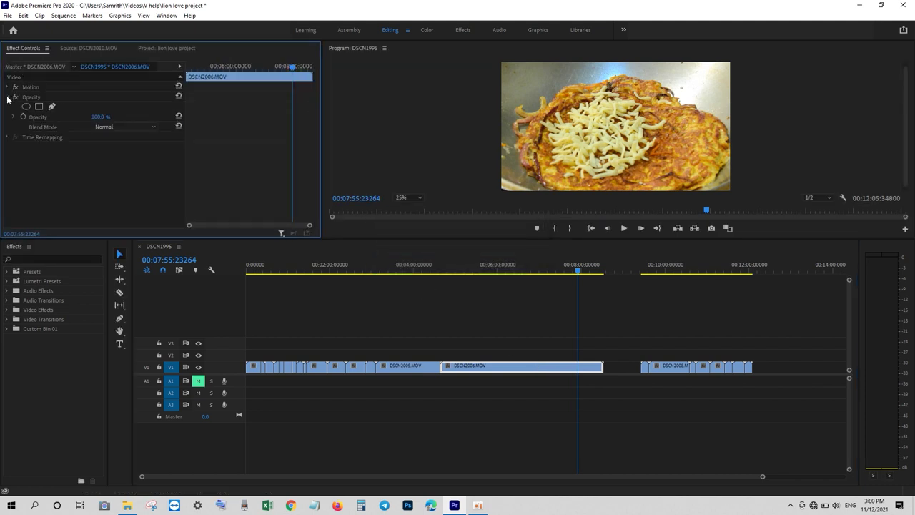
click(6, 138)
click(6, 137)
click(8, 87)
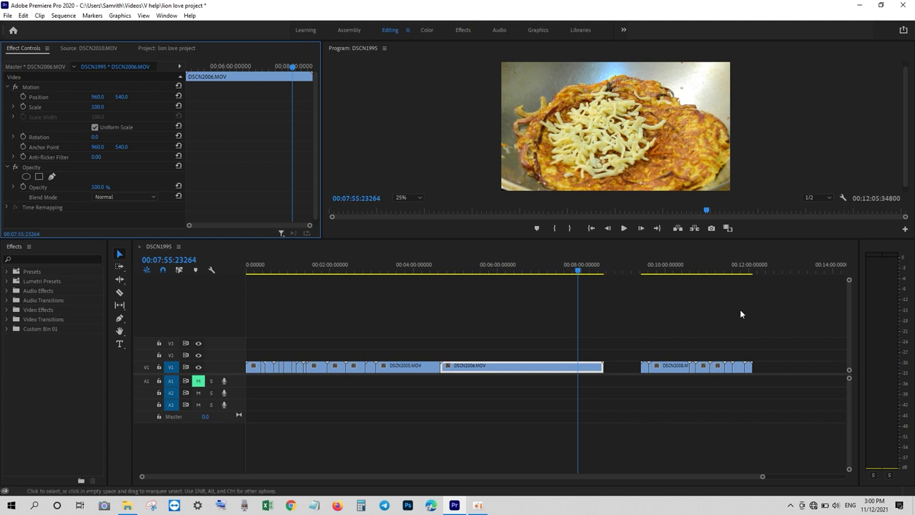
drag(774, 348, 640, 374)
drag(578, 270, 709, 266)
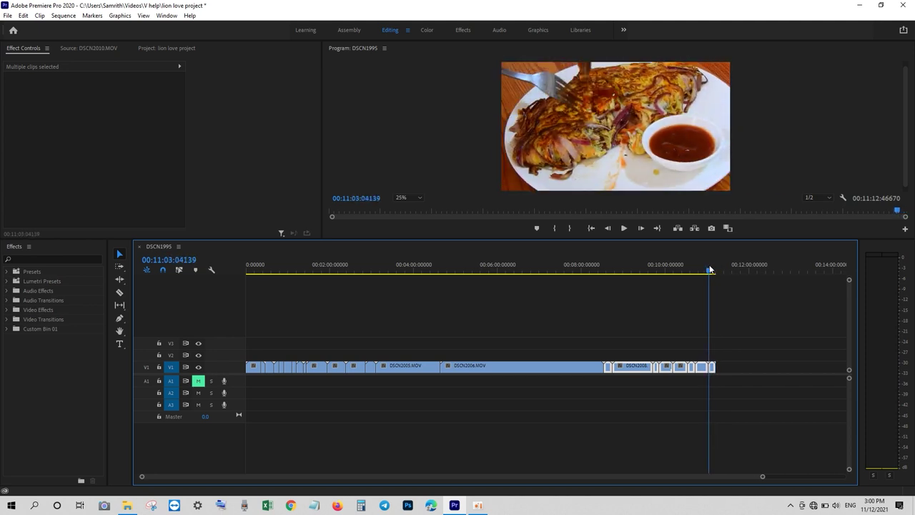
Select the DSCN2006 clip and scrub from about 6:38 to find a cut point in it
click(733, 311)
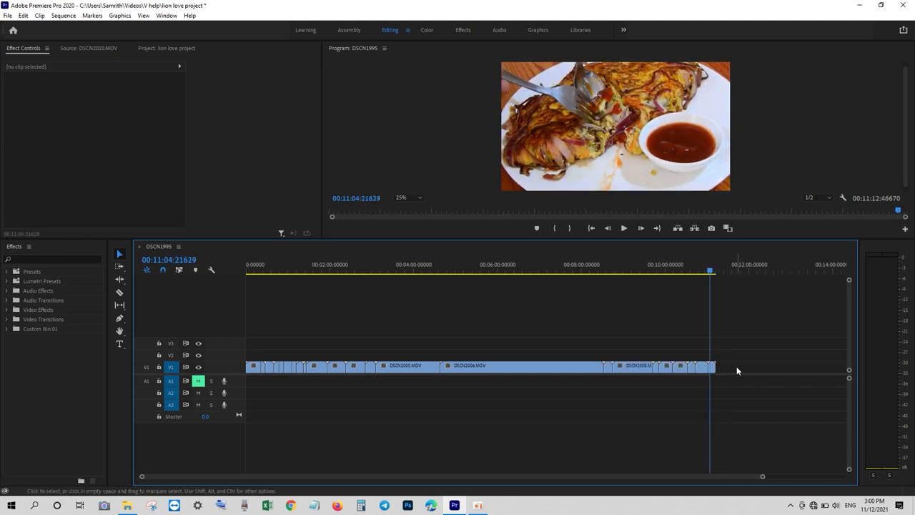
click(693, 271)
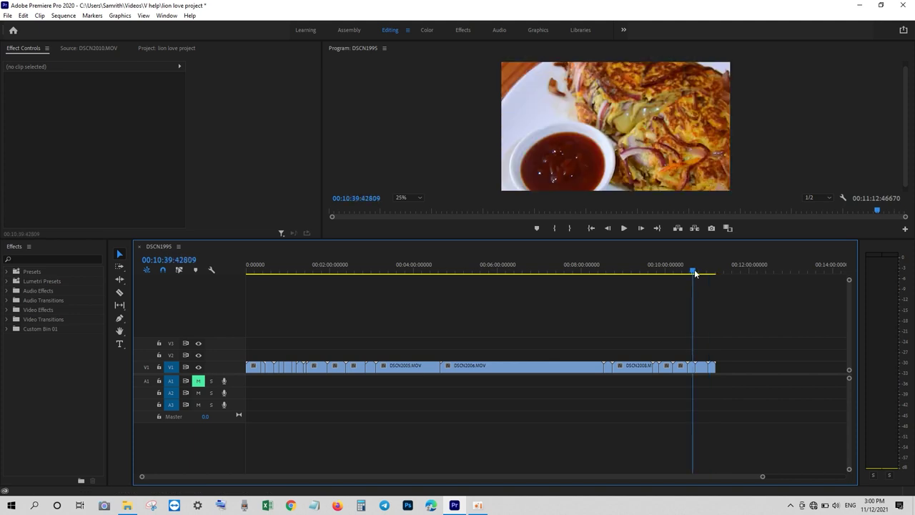
click(512, 269)
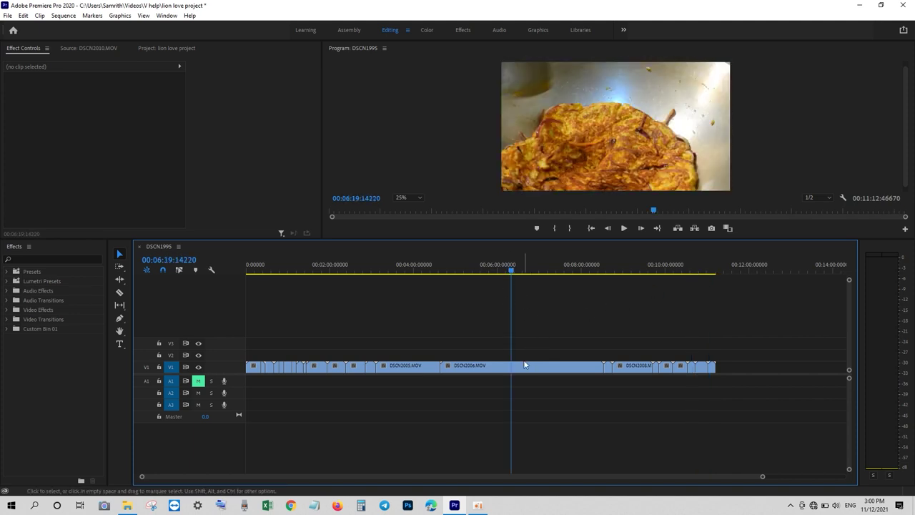
click(525, 364)
click(525, 271)
drag(526, 271, 574, 272)
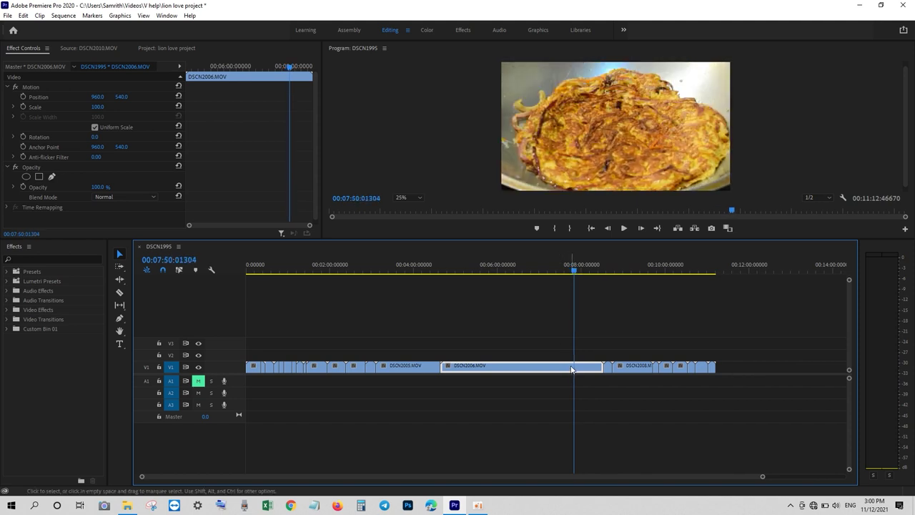
Razor-cut DSCN2006 at the playhead, then scrub ahead to the cheese-topped noodles shot near 7:56
click(119, 291)
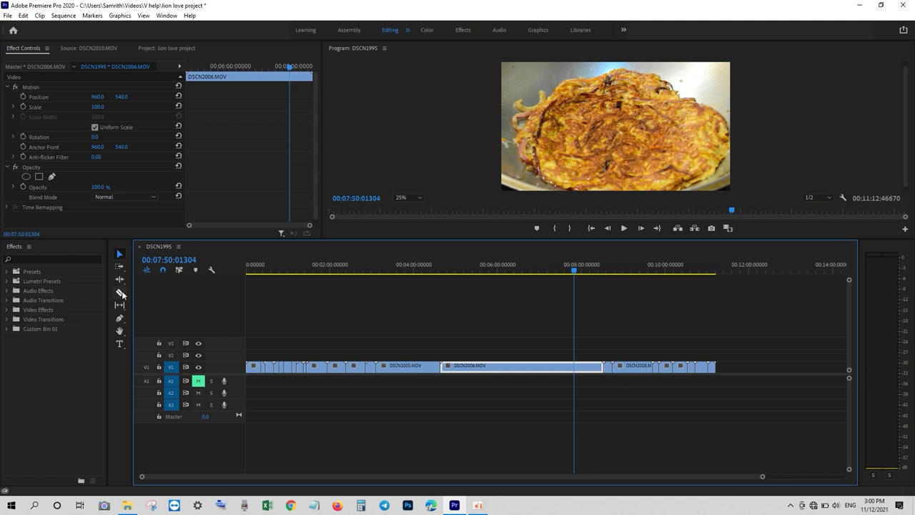
click(575, 367)
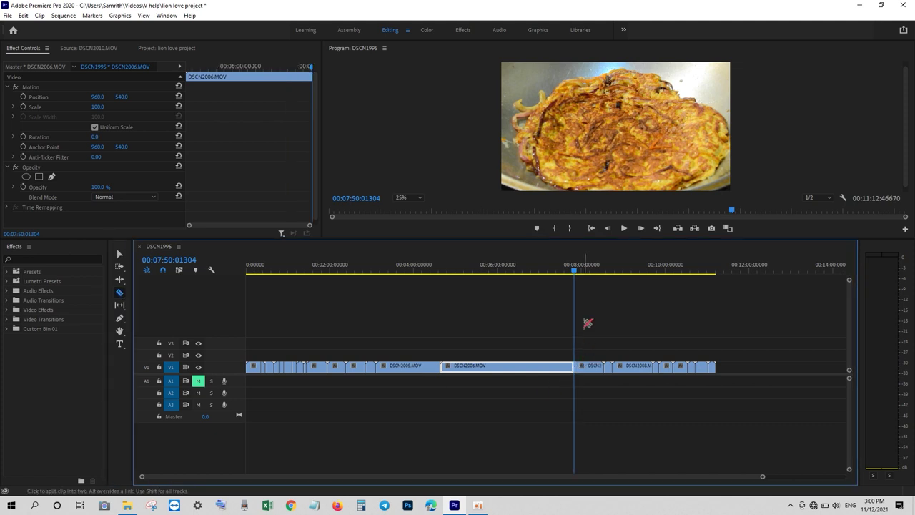
click(579, 272)
drag(579, 272, 594, 272)
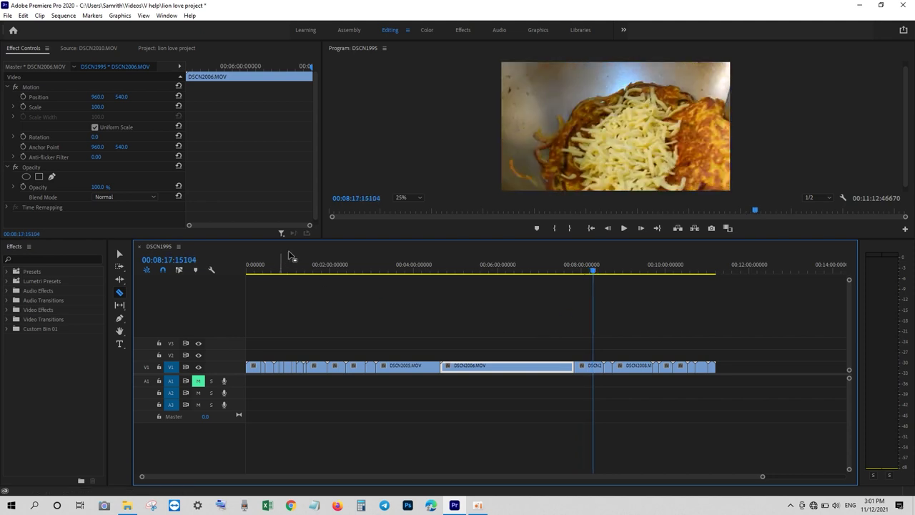
click(120, 254)
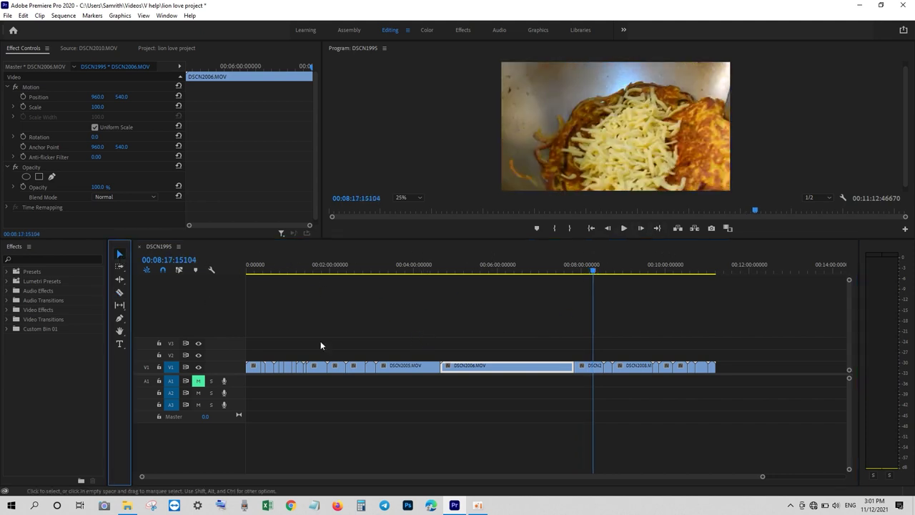
Cut DSCN2006 again at about 5:14 and once more further right, leaving three pieces
click(479, 271)
mouse_move(481, 273)
mouse_down()
mouse_move(502, 274)
mouse_move(466, 276)
mouse_up()
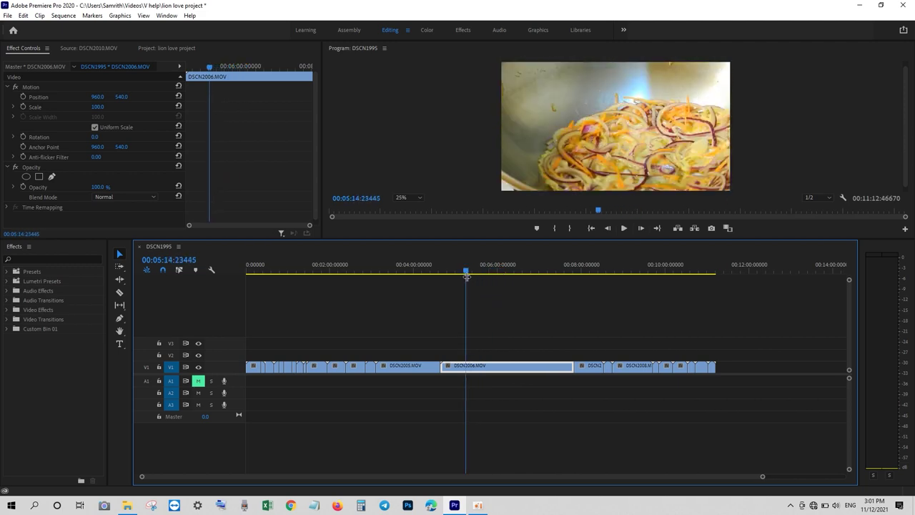
click(120, 293)
click(466, 367)
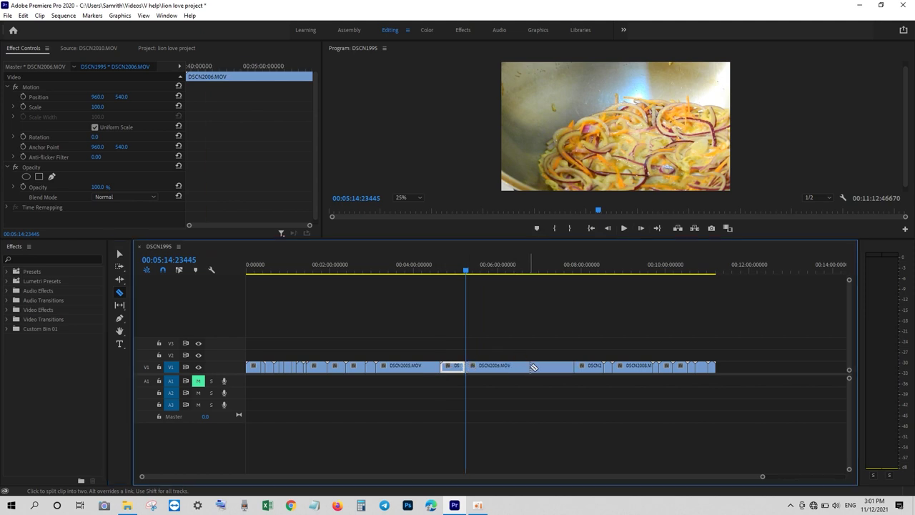
click(530, 367)
click(121, 255)
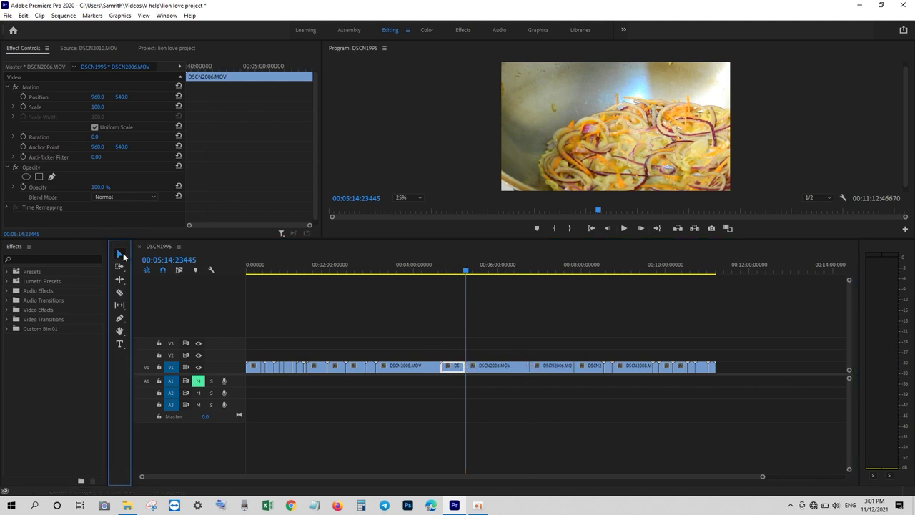
right_click(486, 366)
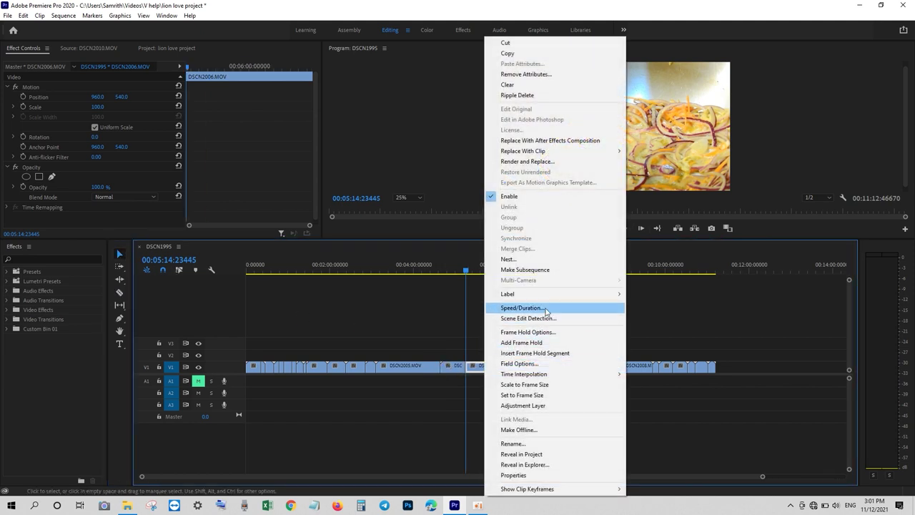
Set the DSCN2006 piece's speed to 25 and shift the following clips left to close the gap
click(546, 308)
text(250)
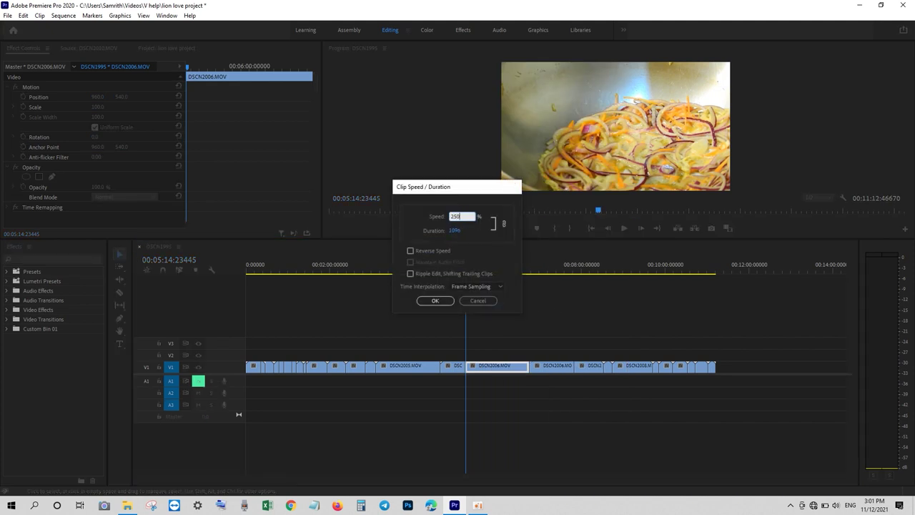
key(Return)
drag(527, 341, 722, 377)
drag(597, 367, 552, 373)
Select the DSCN2005 clip and preview its footage around 3:36
click(555, 328)
click(397, 269)
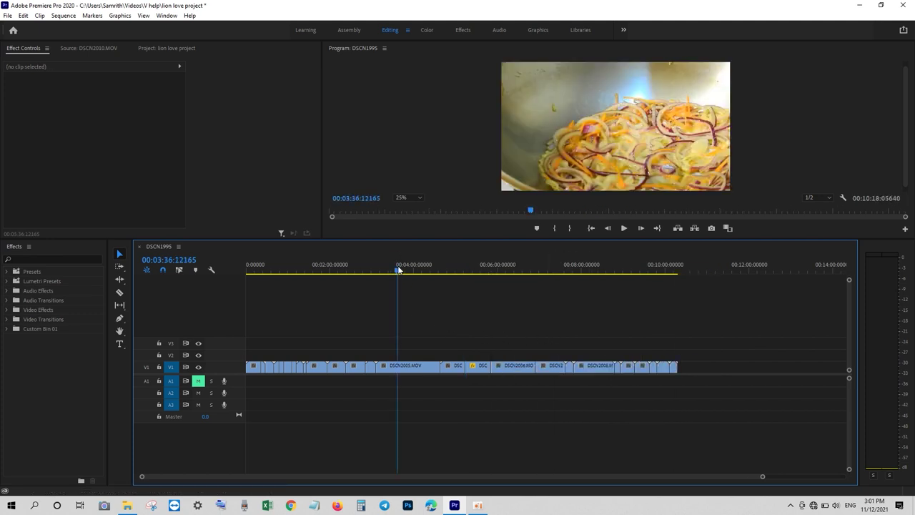
click(412, 368)
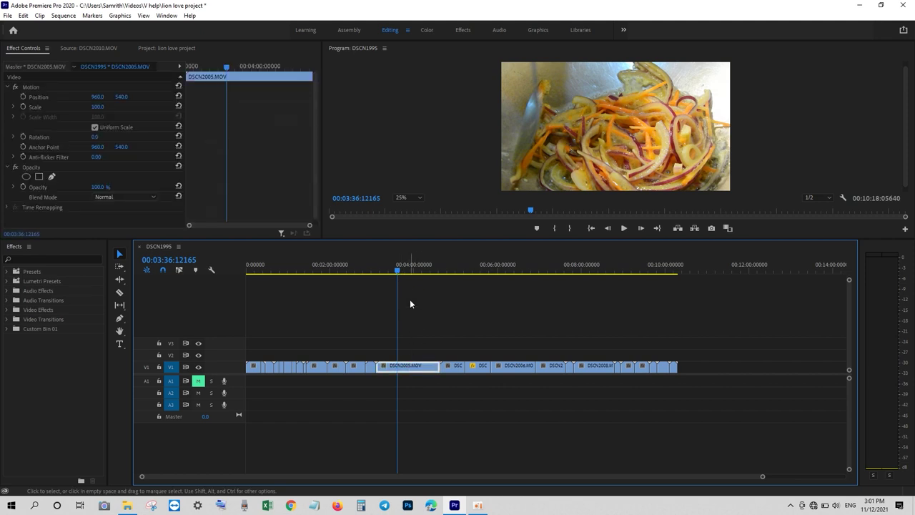
mouse_move(398, 273)
mouse_down()
mouse_move(377, 278)
mouse_move(416, 265)
mouse_up()
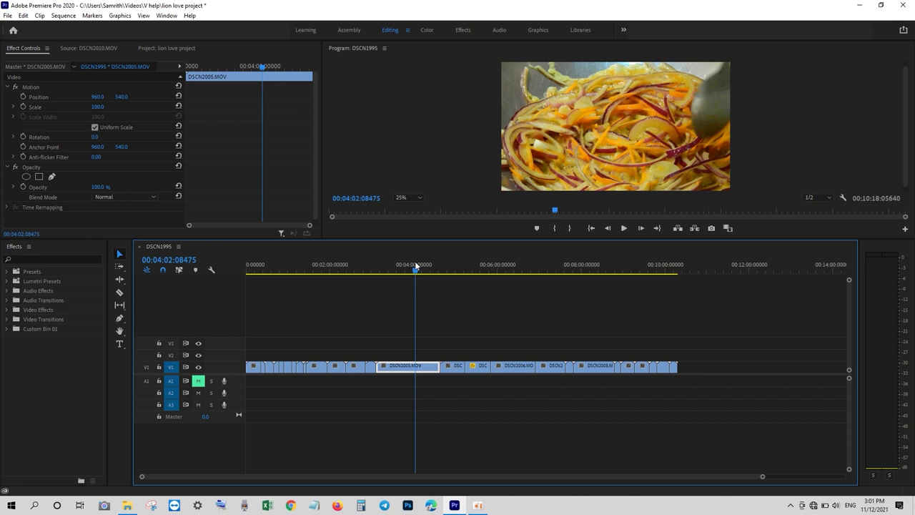
click(488, 317)
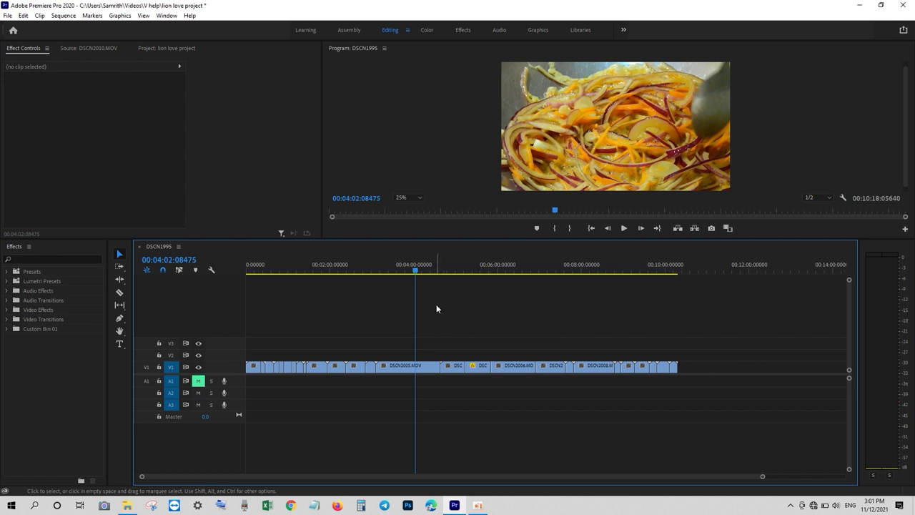
click(119, 343)
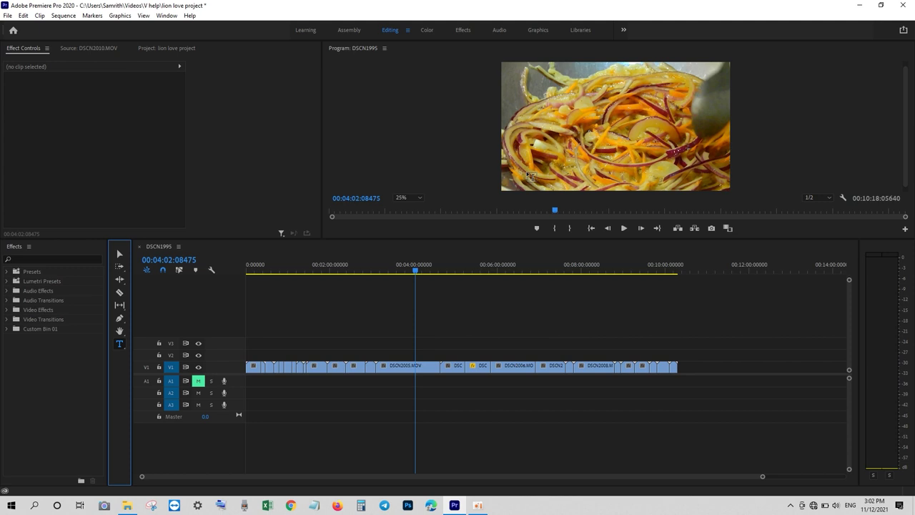
At 1:44 over the egg bowl shot, type a two-line 'Thank For' / 'Watching' title and select all its text
click(319, 271)
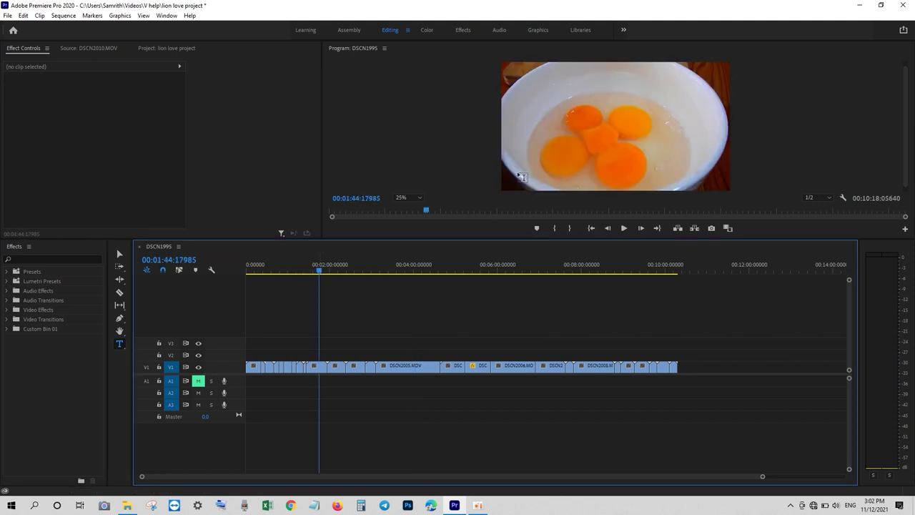
click(684, 180)
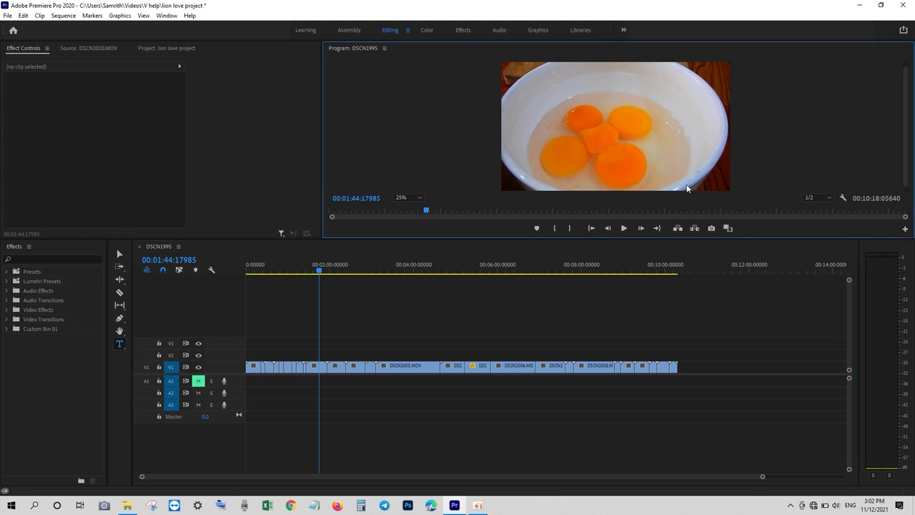
click(628, 177)
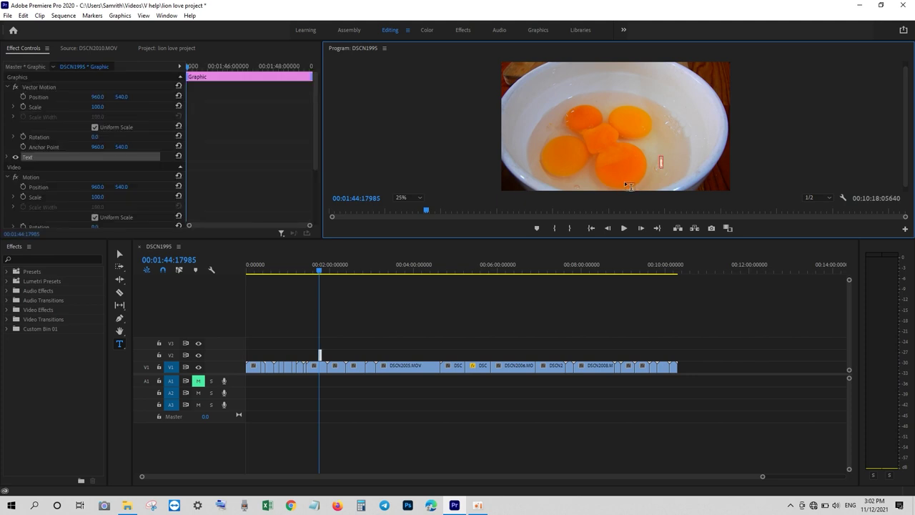
text(Thank)
text( For)
key(Return)
text(Wa)
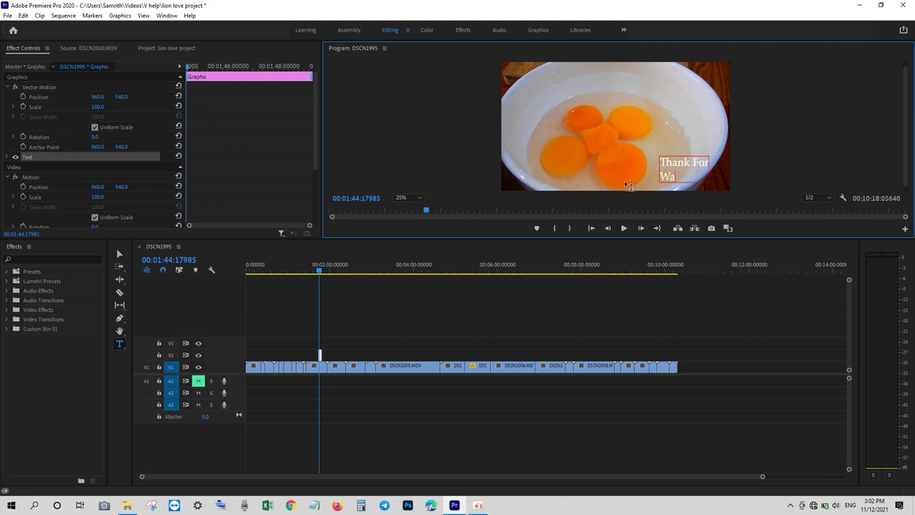
text(tching)
key(ctrl+a)
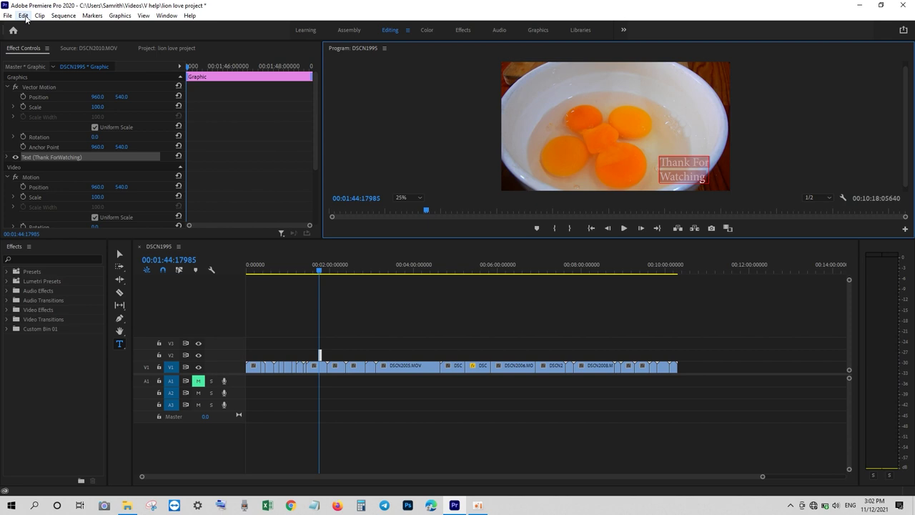
click(8, 157)
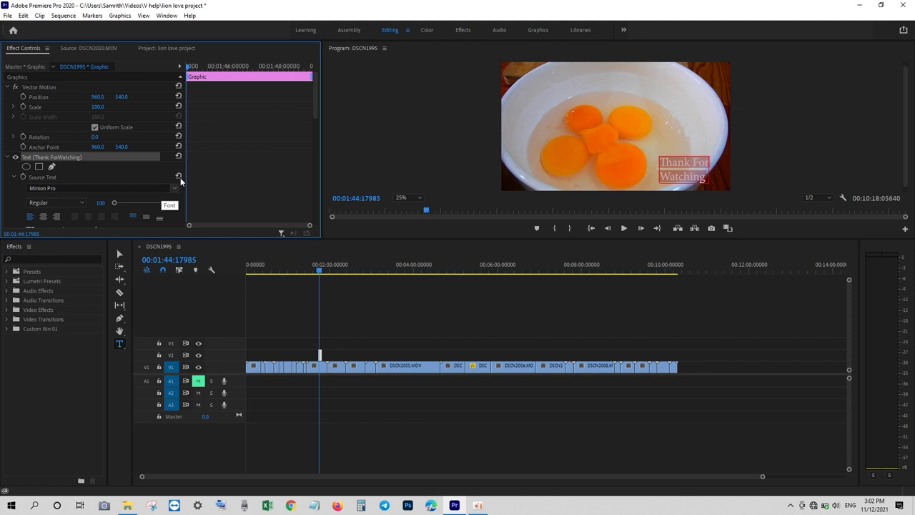
Change the title's font to Barlow
click(174, 190)
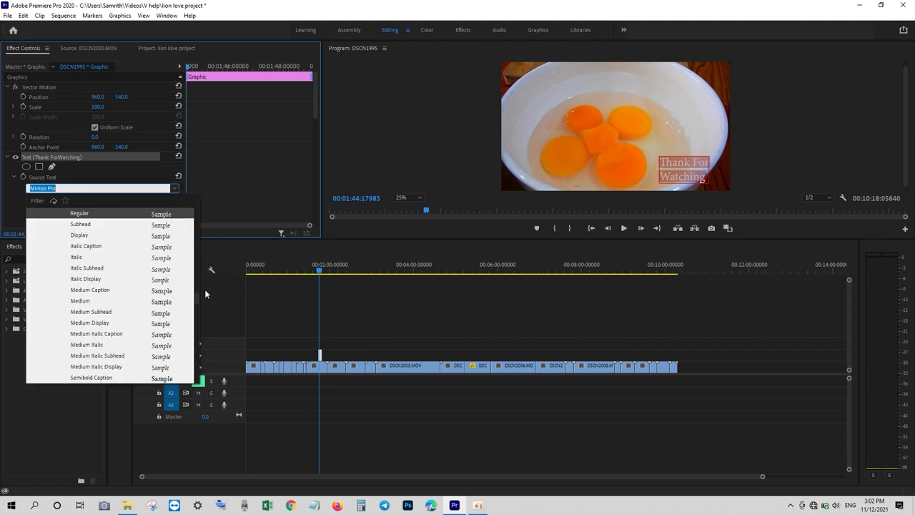
drag(197, 295, 199, 251)
scroll(198, 229, down, 5)
scroll(197, 224, down, 5)
scroll(197, 224, down, 5)
scroll(198, 218, down, 5)
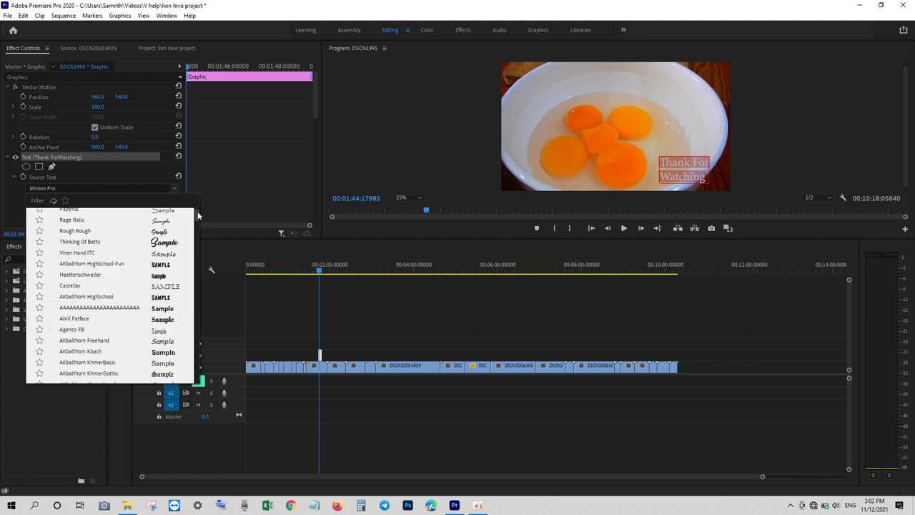
scroll(198, 214, up, 1)
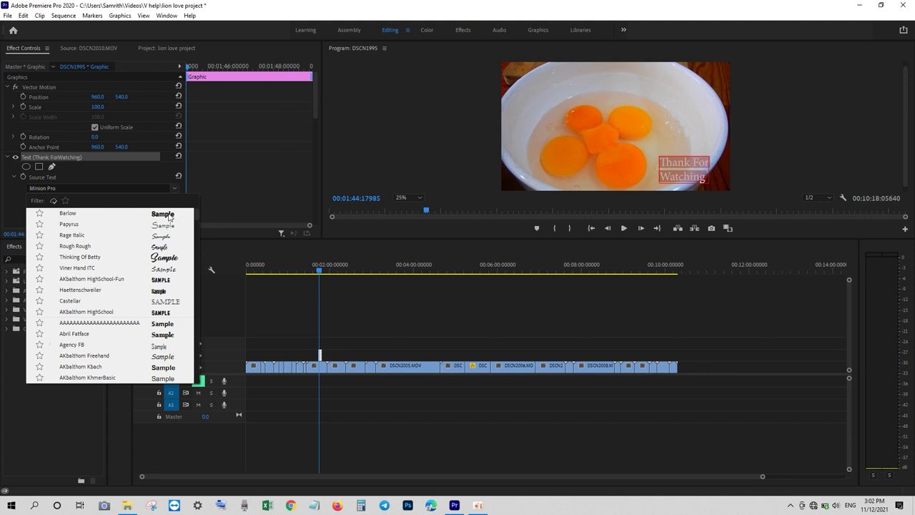
click(162, 214)
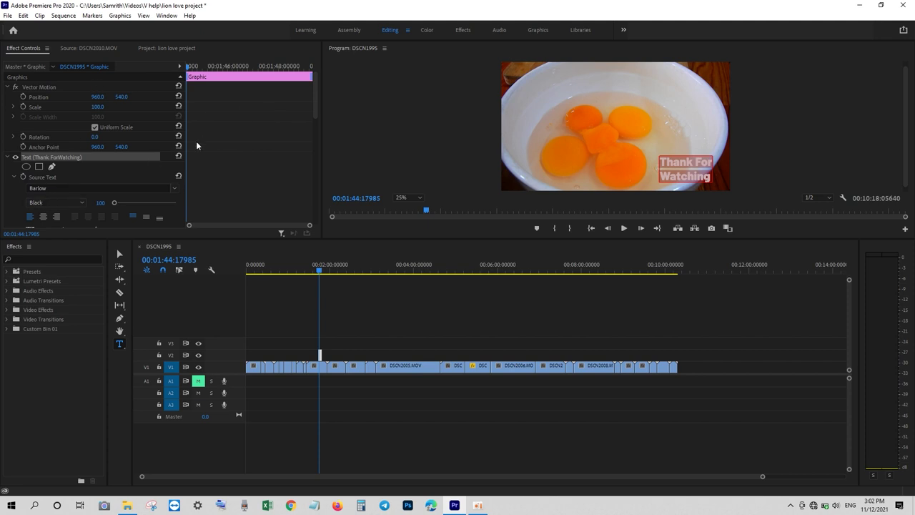
Set the title fill to an orange sampled from the egg yolk with the eyedropper
drag(316, 97, 314, 134)
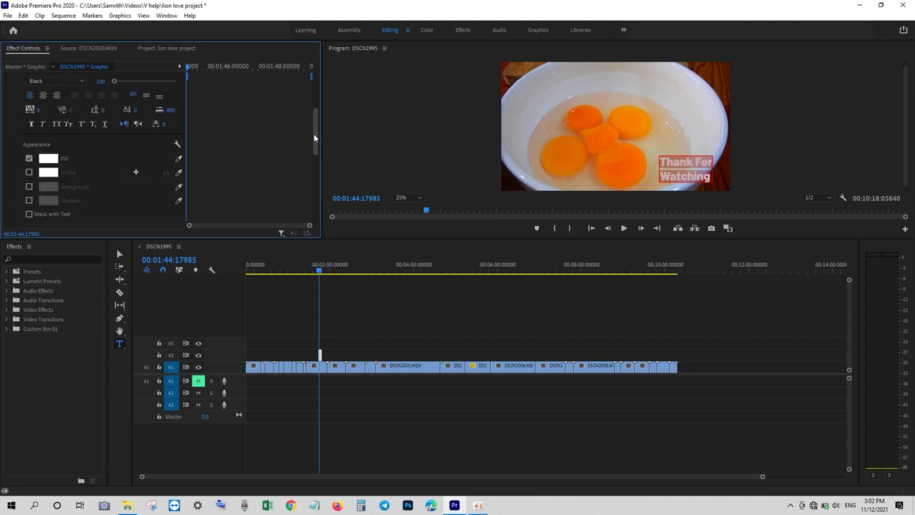
click(47, 162)
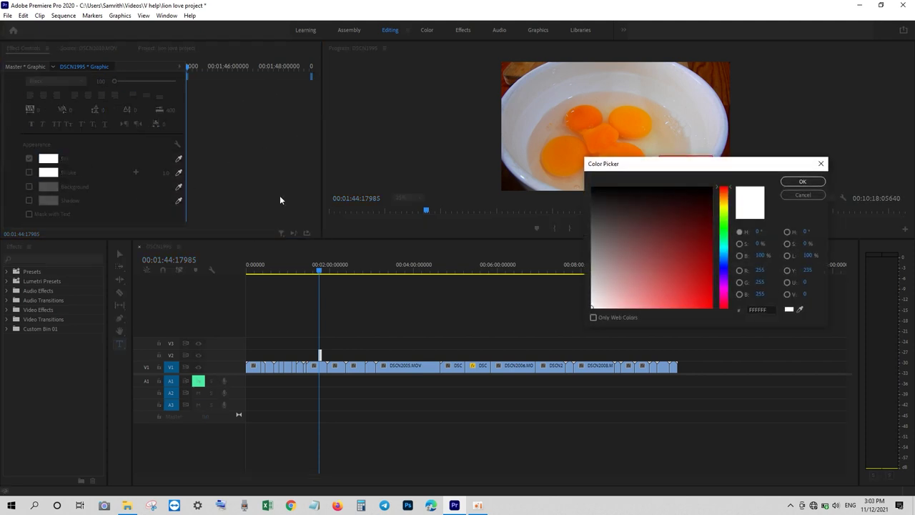
click(725, 198)
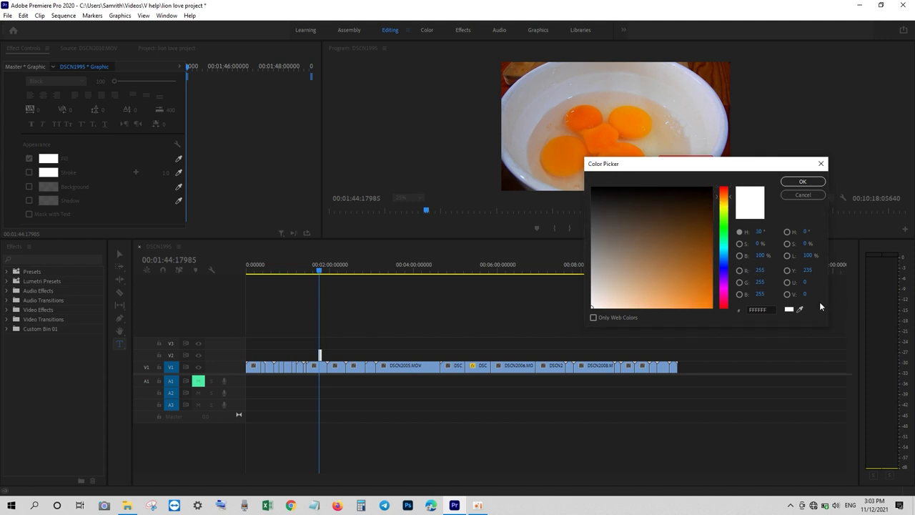
click(800, 311)
click(556, 153)
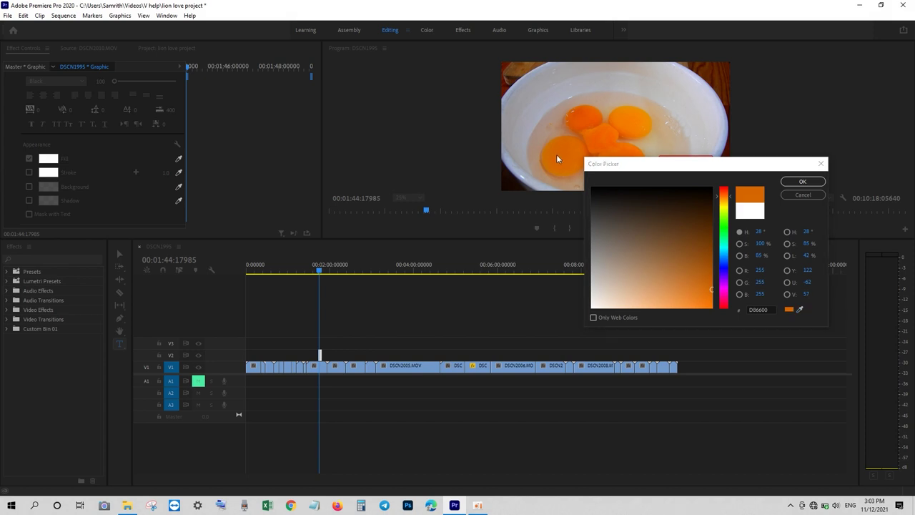
click(803, 181)
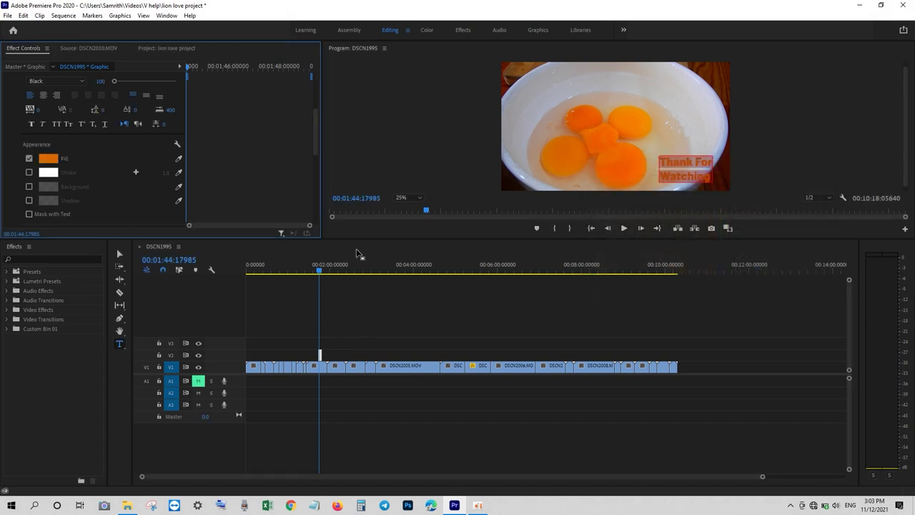
Add a white stroke to the title and thicken it to 17
click(29, 172)
drag(166, 172, 175, 172)
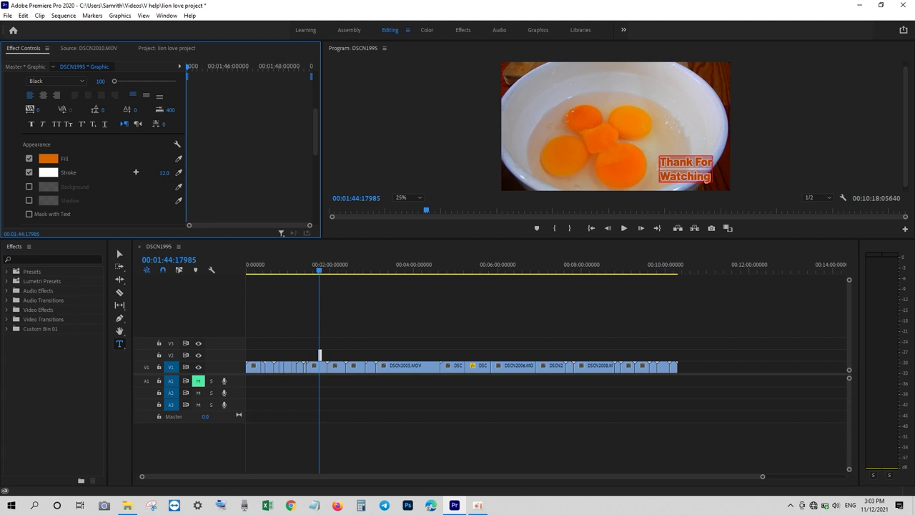
drag(165, 172, 170, 173)
click(330, 270)
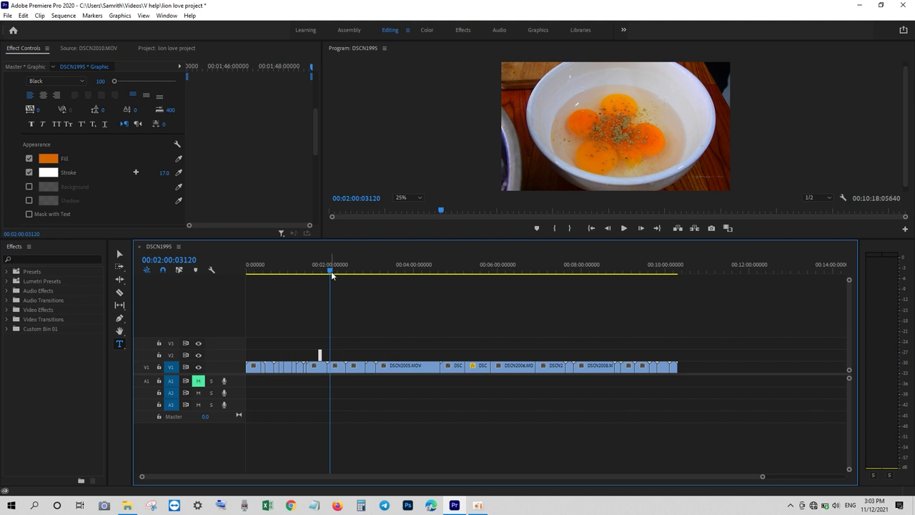
At about 1:55, add a second title reading 'Subscribe' / 'For Update', then insert 'New' into it
drag(330, 272, 327, 273)
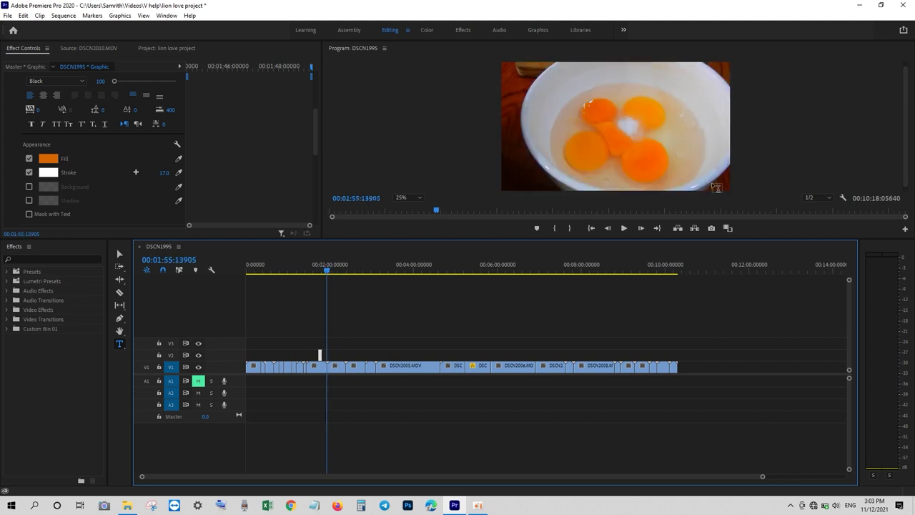
click(673, 164)
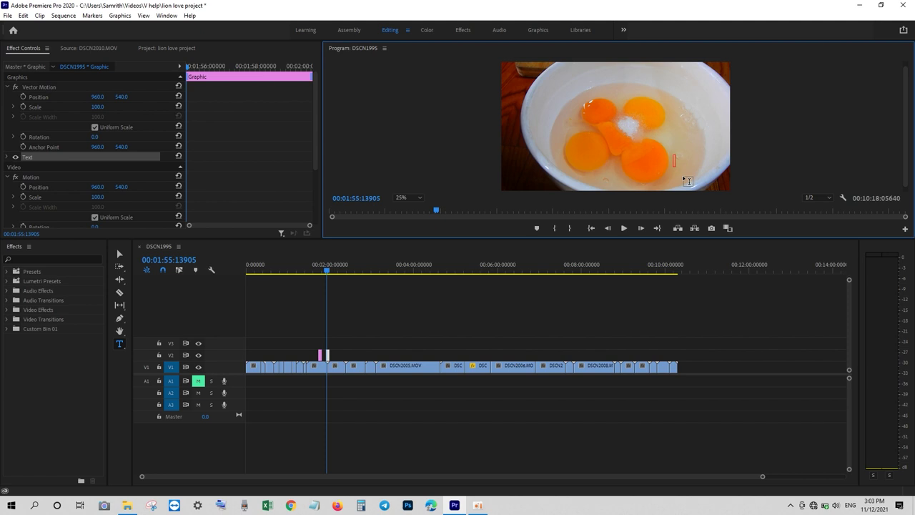
text(Su)
text(bscribe)
key(Return)
text(For)
text(Update)
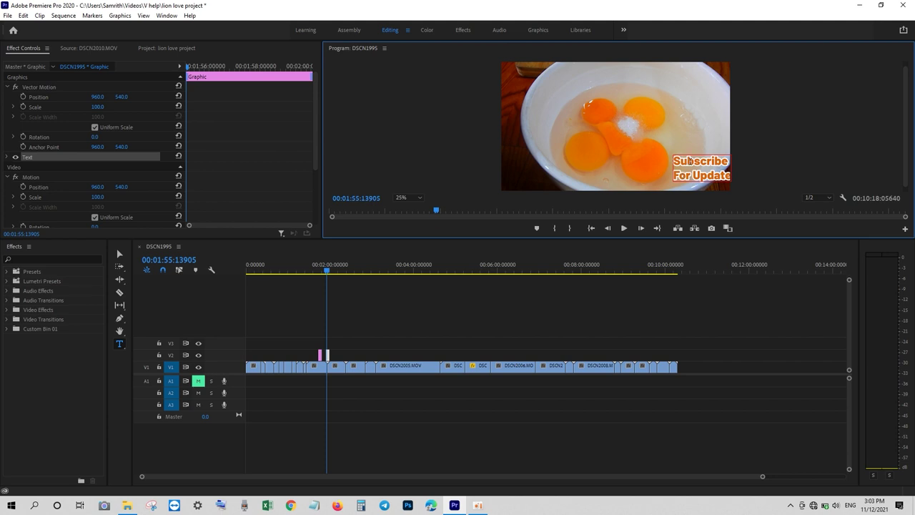
key(Escape)
text(New)
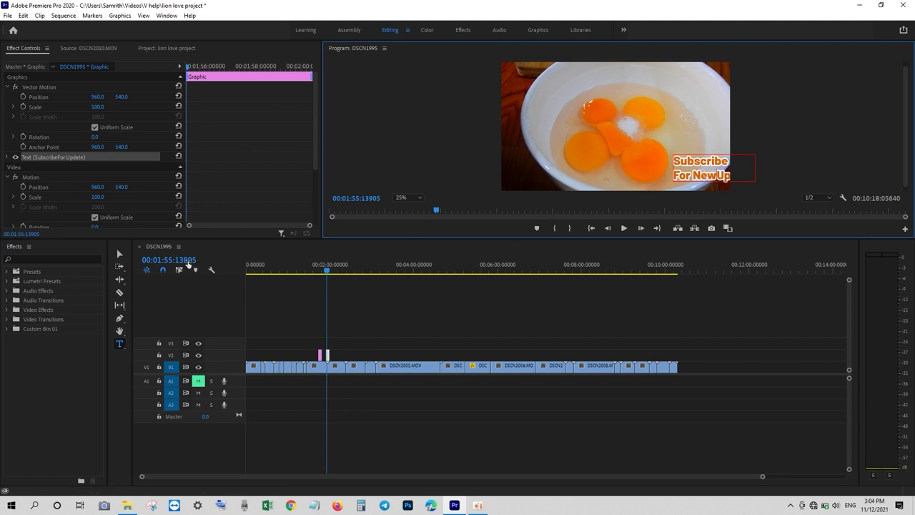
Move the Subscribe title to Position X 708 and trim both V2 title clips shorter
drag(95, 100, 9, 101)
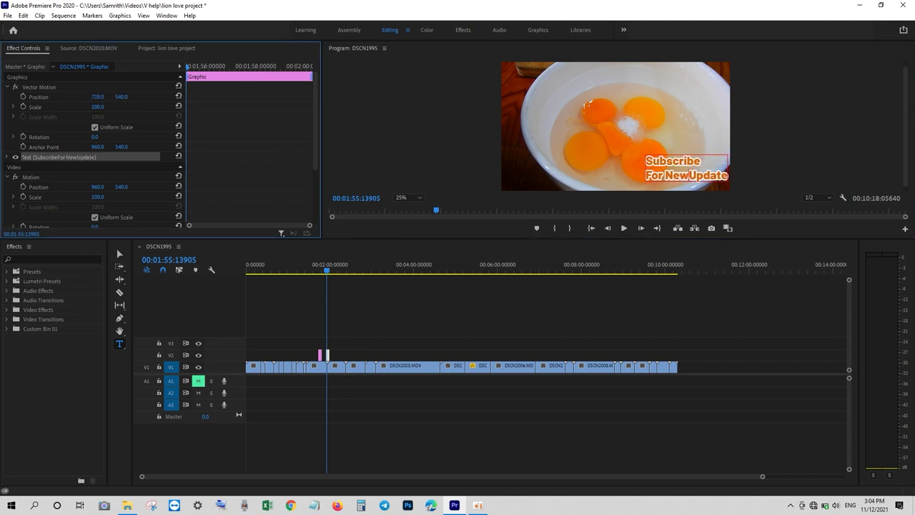
drag(9, 100, 7, 101)
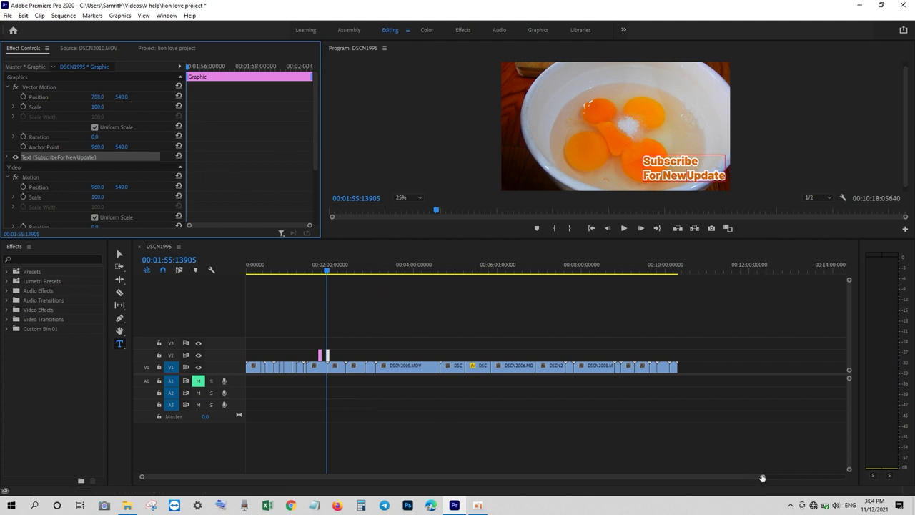
drag(762, 477, 433, 477)
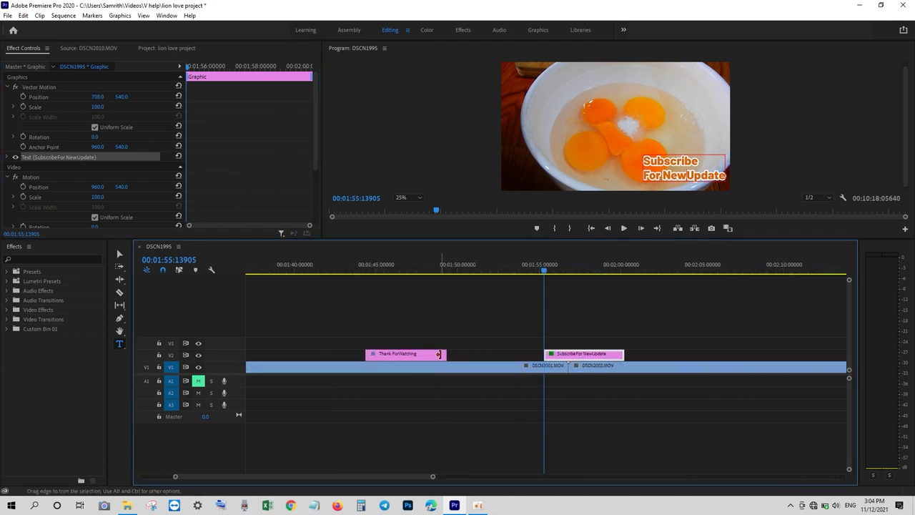
drag(446, 353, 401, 353)
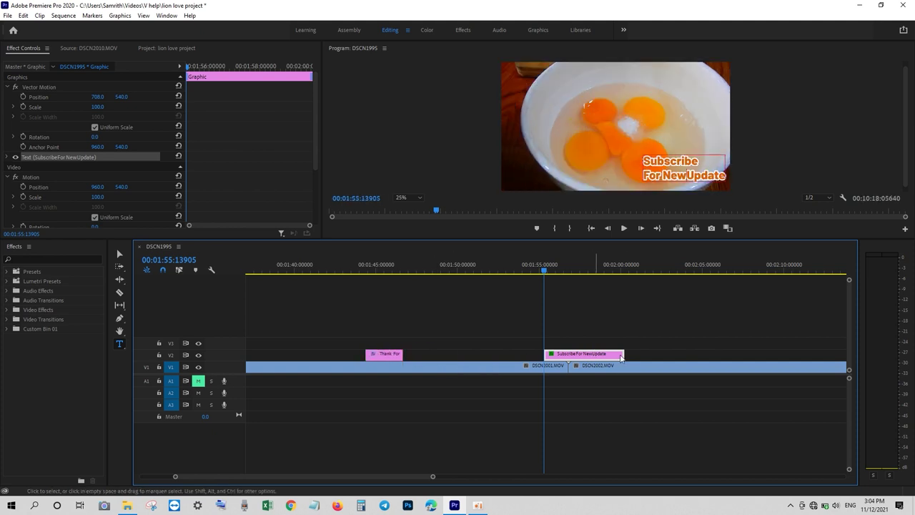
drag(623, 353, 582, 357)
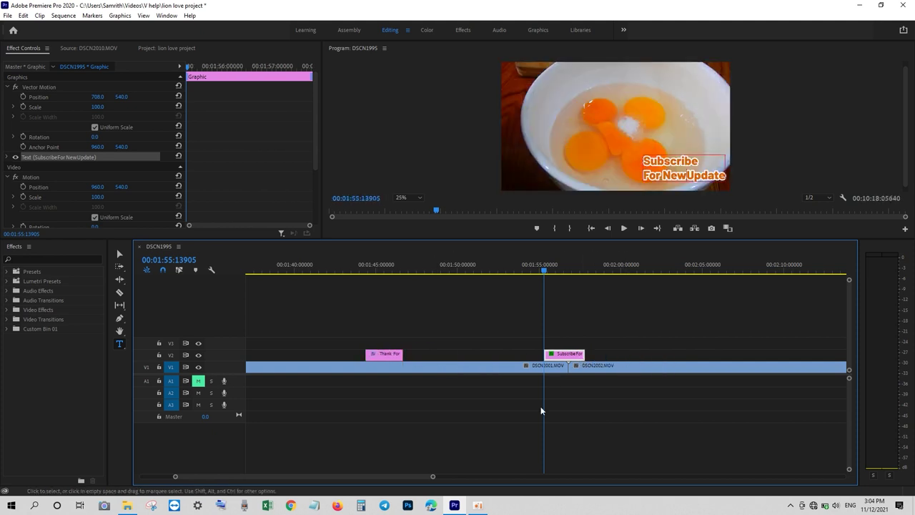
drag(434, 476, 645, 476)
scroll(630, 454, down, 4)
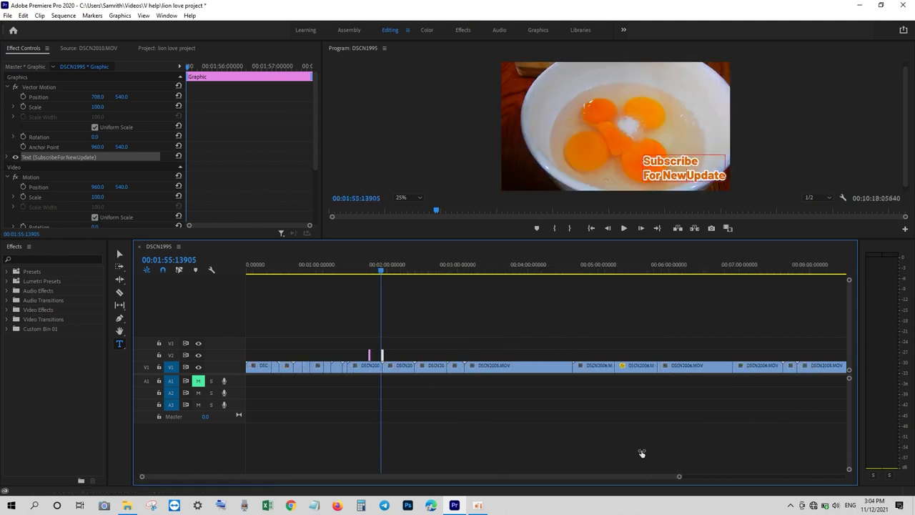
drag(403, 324, 323, 365)
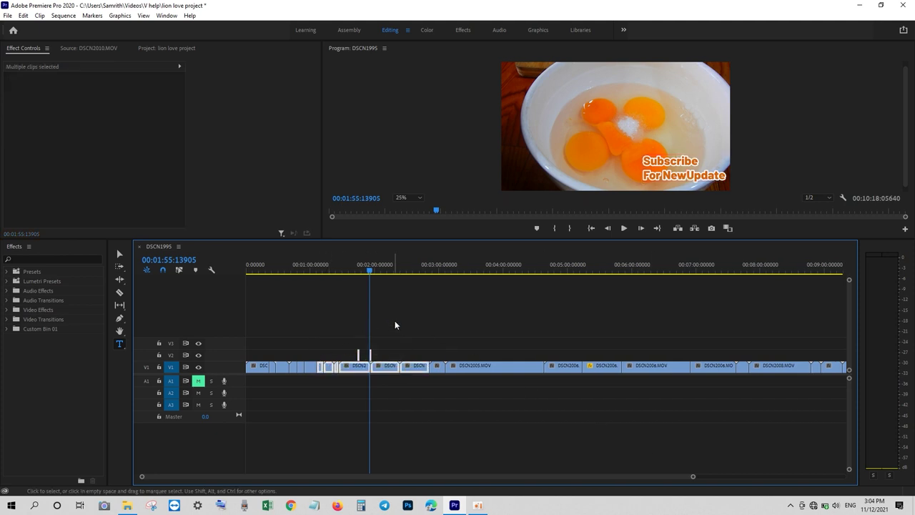
Copy the two title clips and paste them onto V2 at 4:02, undoing the stray V1 paste
drag(396, 322, 330, 354)
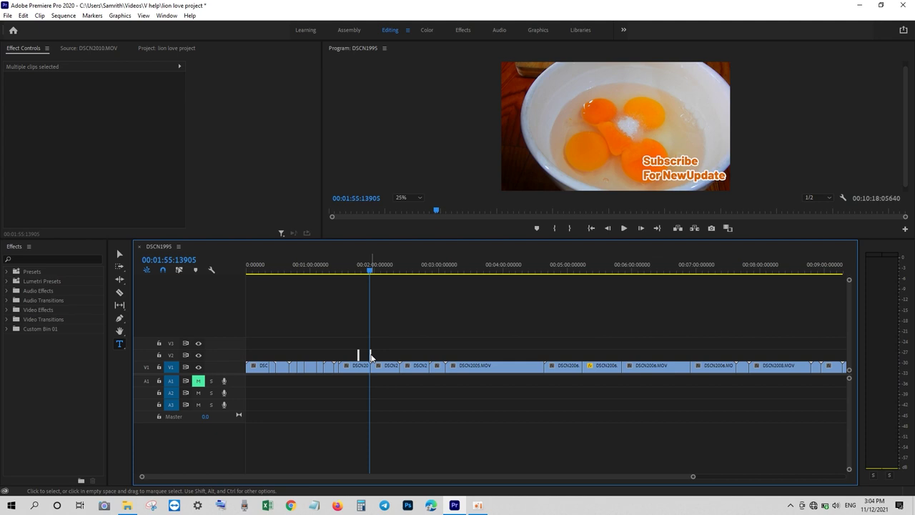
right_click(371, 357)
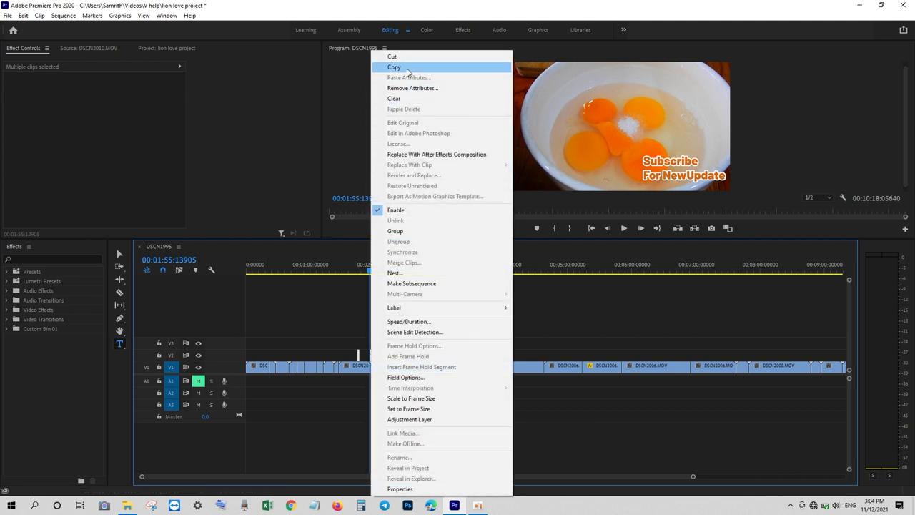
click(407, 68)
click(506, 266)
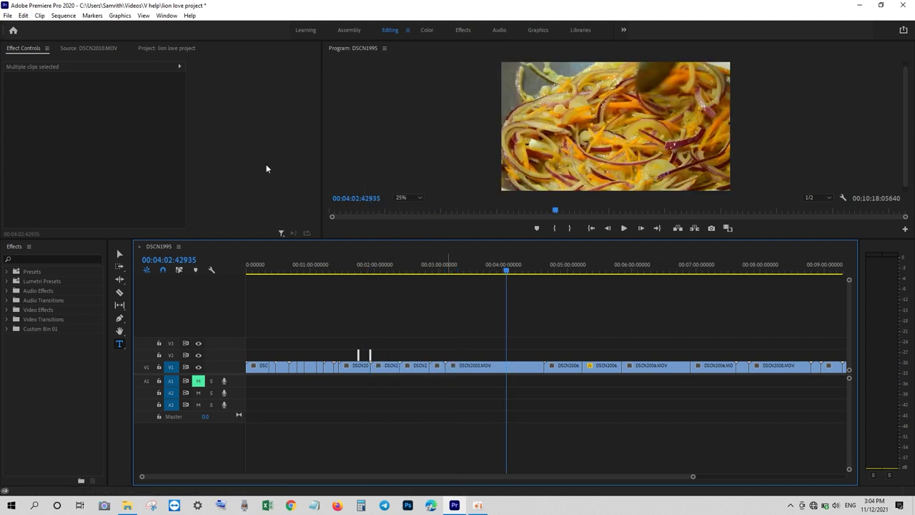
click(23, 15)
right_click(34, 71)
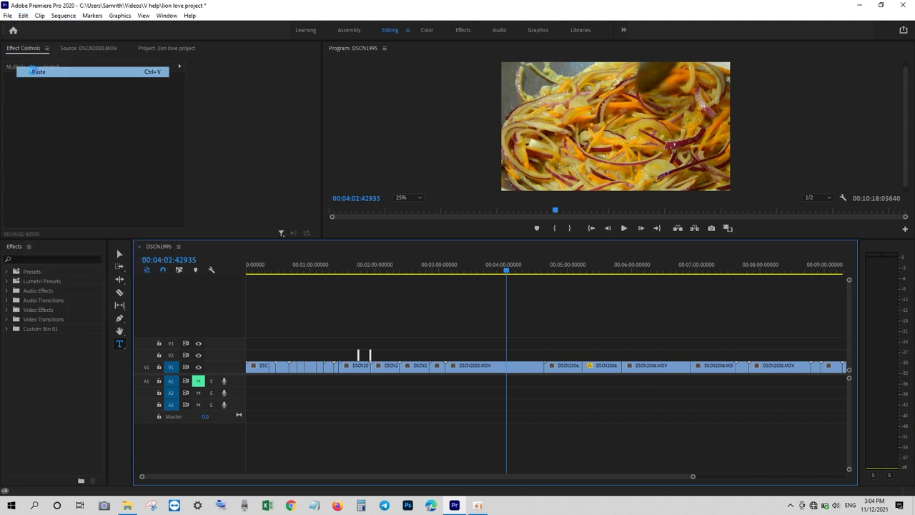
click(34, 72)
key(ctrl+z)
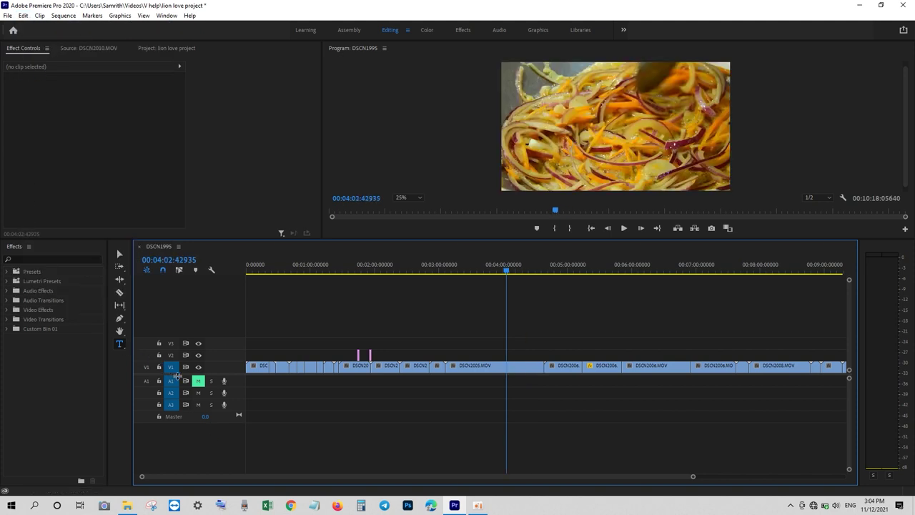
click(171, 355)
click(171, 366)
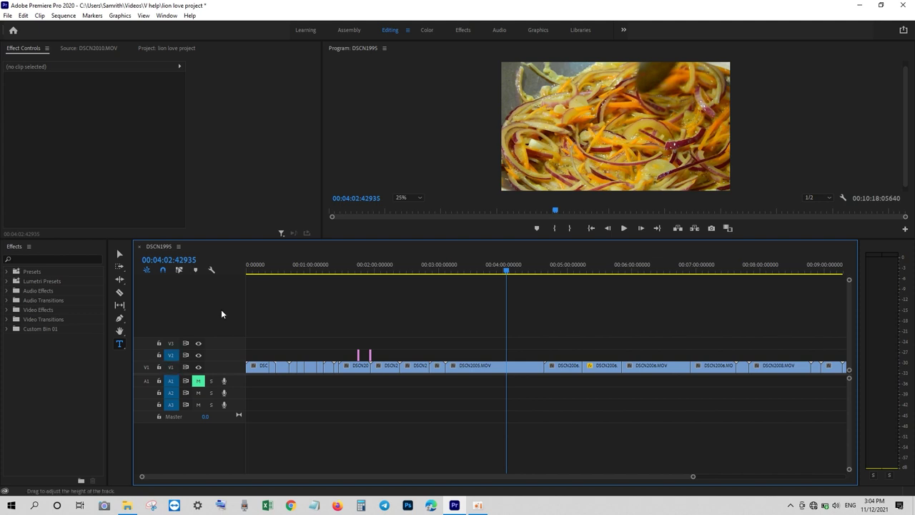
click(26, 15)
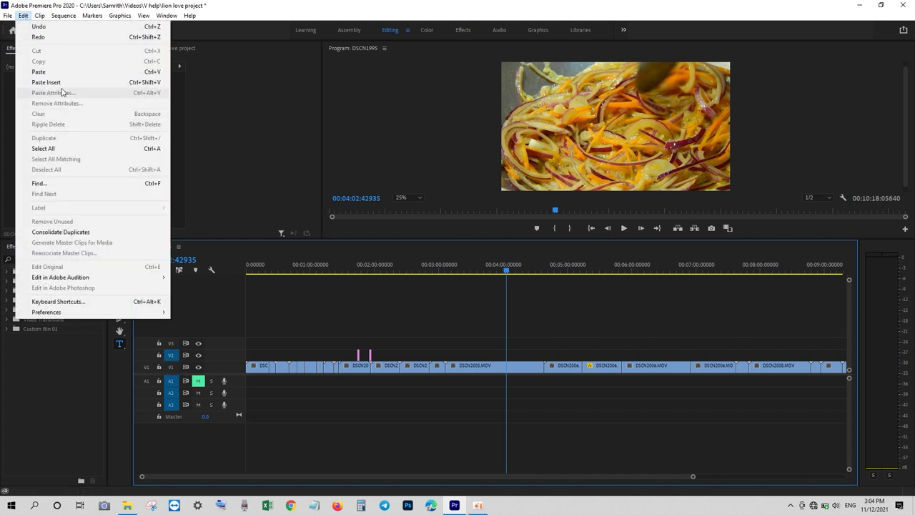
click(43, 74)
Paste further copies of the titles on V2 at about 6:26 and 9:47
click(660, 265)
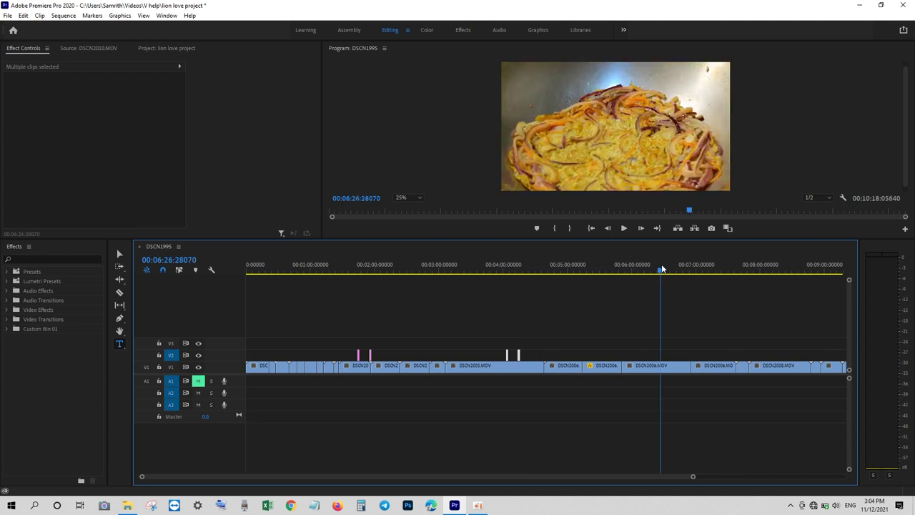
click(24, 16)
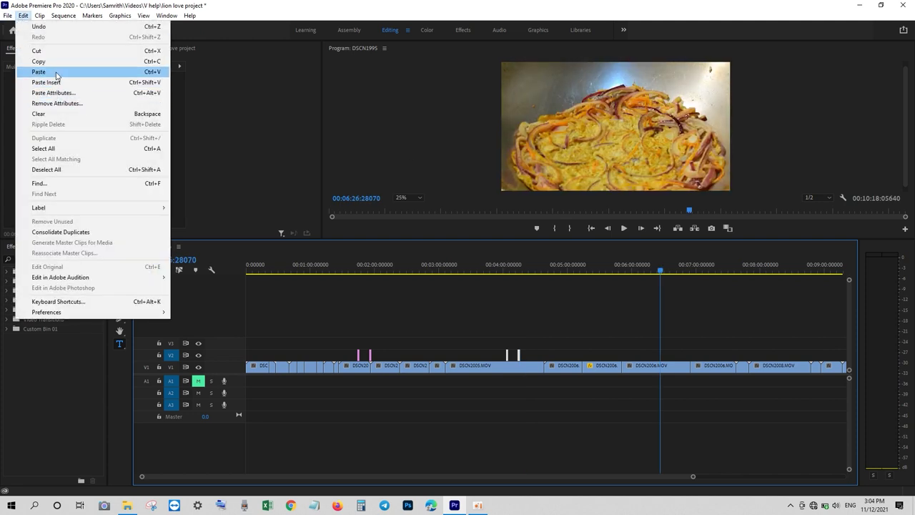
click(43, 74)
drag(693, 476, 770, 476)
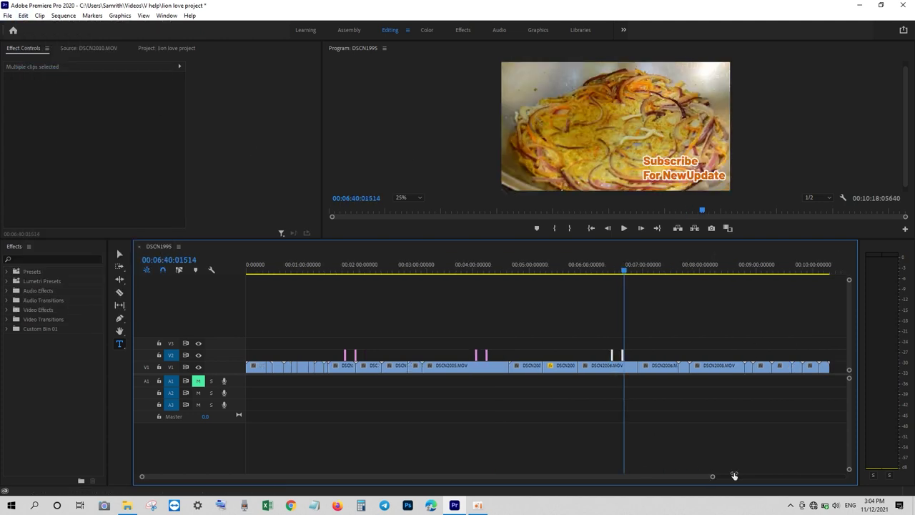
click(637, 266)
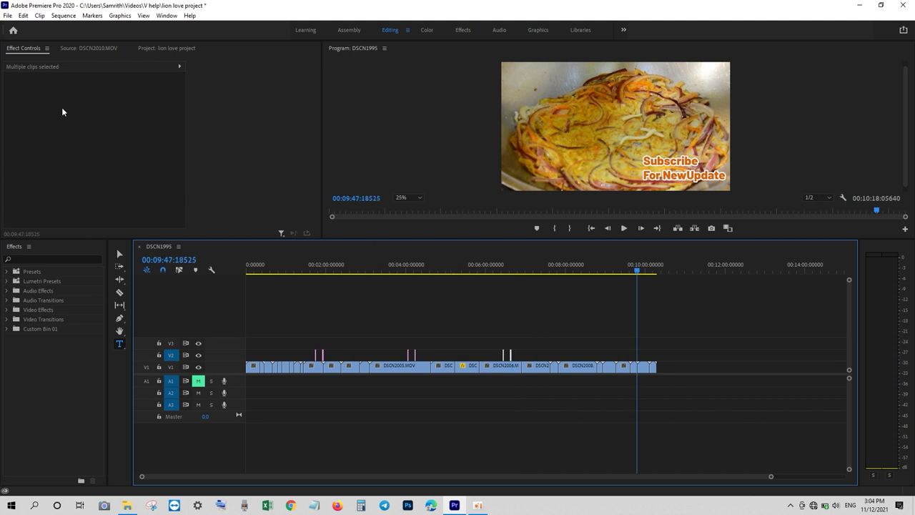
click(23, 15)
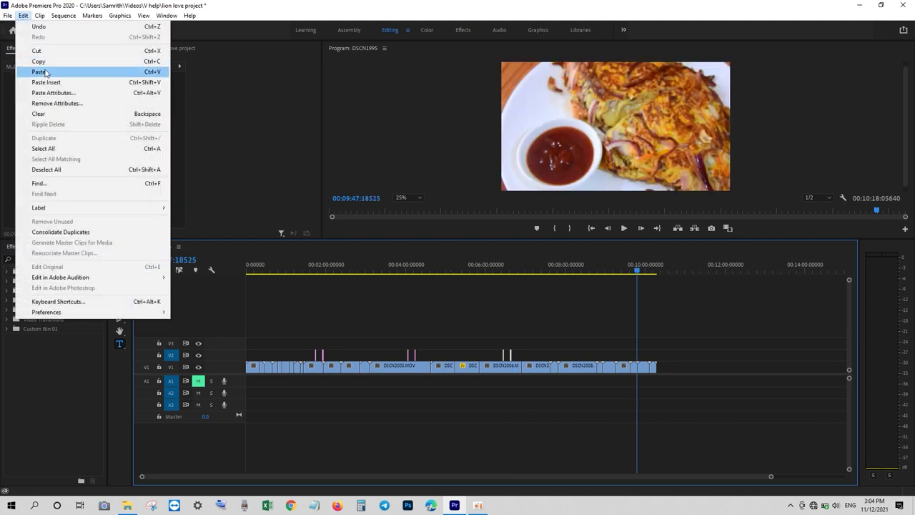
click(44, 72)
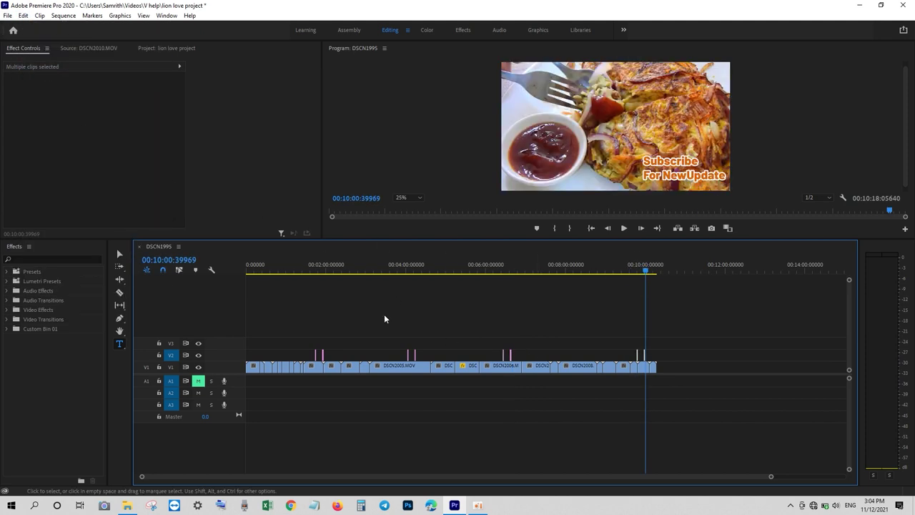
Check the first titles at 1:41 and the last ones at 9:58
click(316, 274)
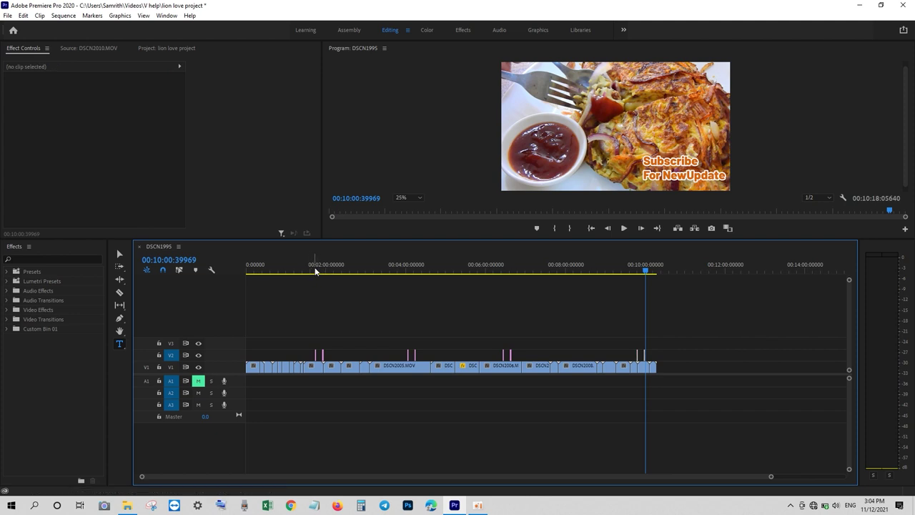
click(314, 268)
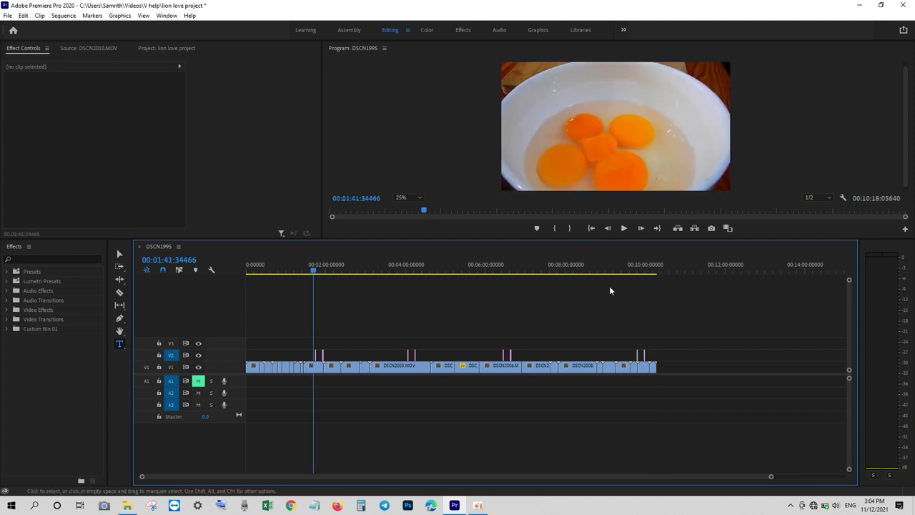
click(644, 271)
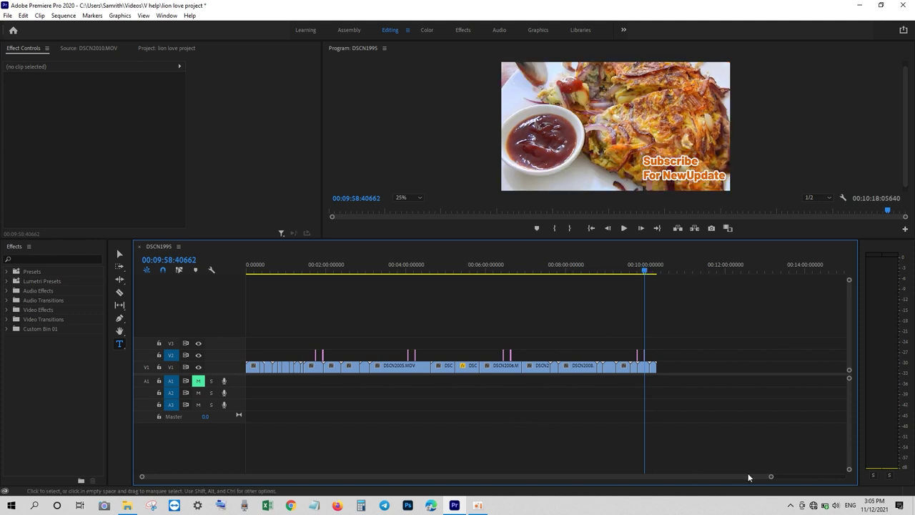
scroll(769, 476, down, 5)
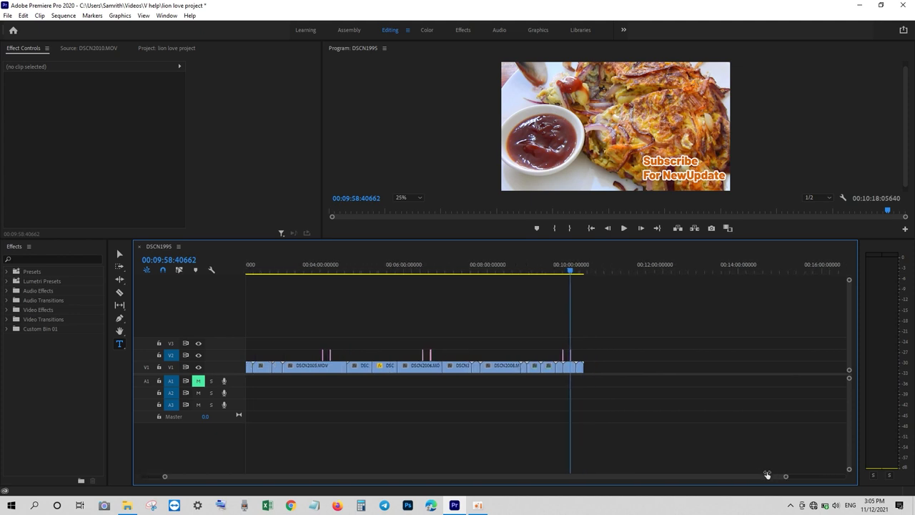
scroll(769, 474, down, 2)
click(519, 266)
click(358, 270)
mouse_move(360, 272)
mouse_down()
mouse_move(416, 266)
mouse_move(409, 267)
mouse_up()
click(428, 364)
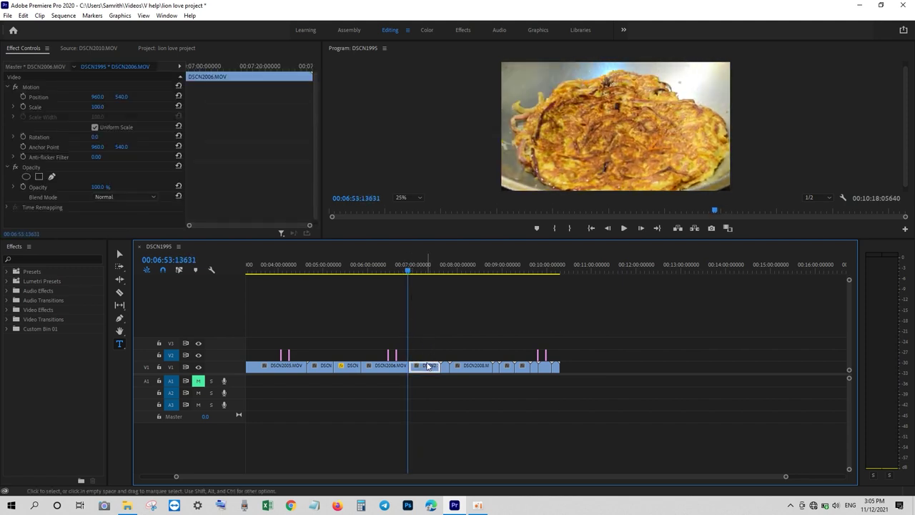
right_click(427, 357)
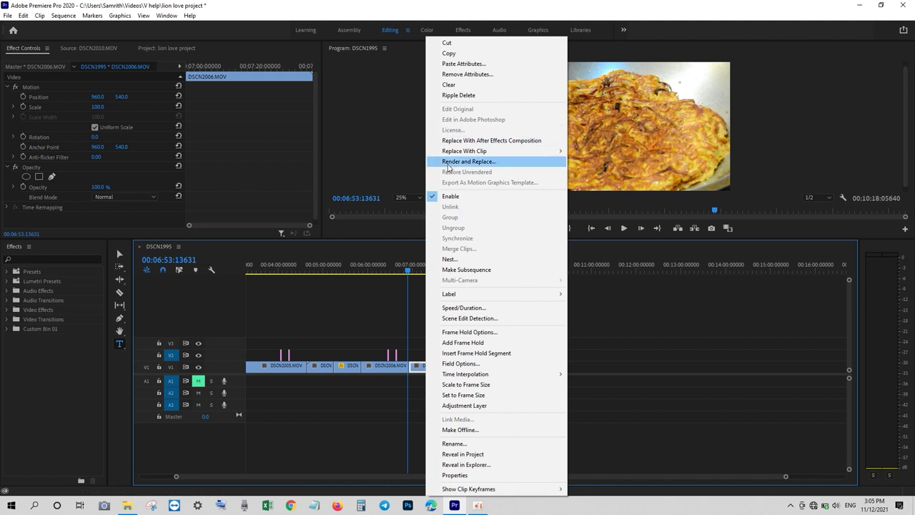
click(463, 54)
click(587, 269)
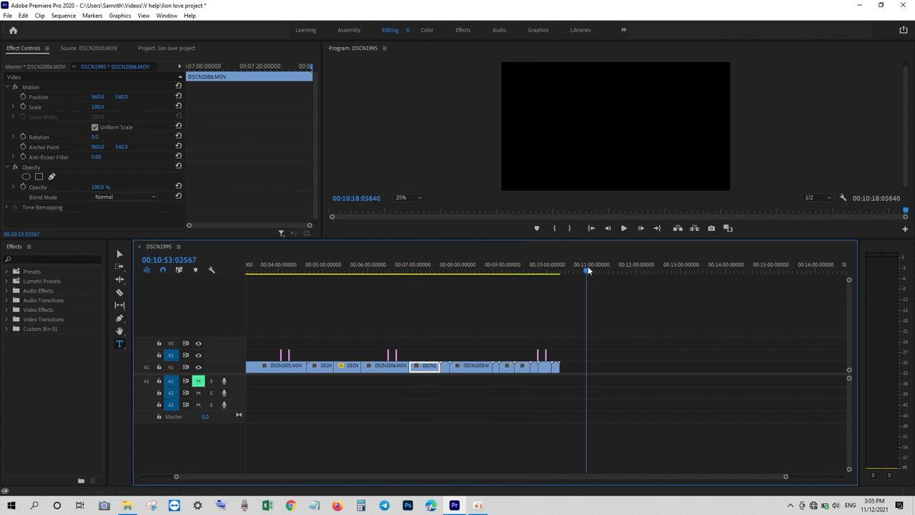
click(23, 15)
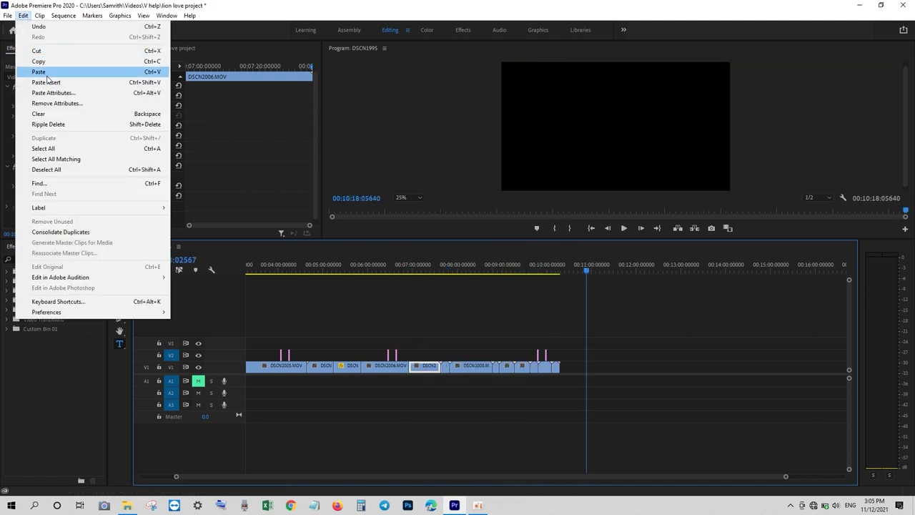
click(43, 70)
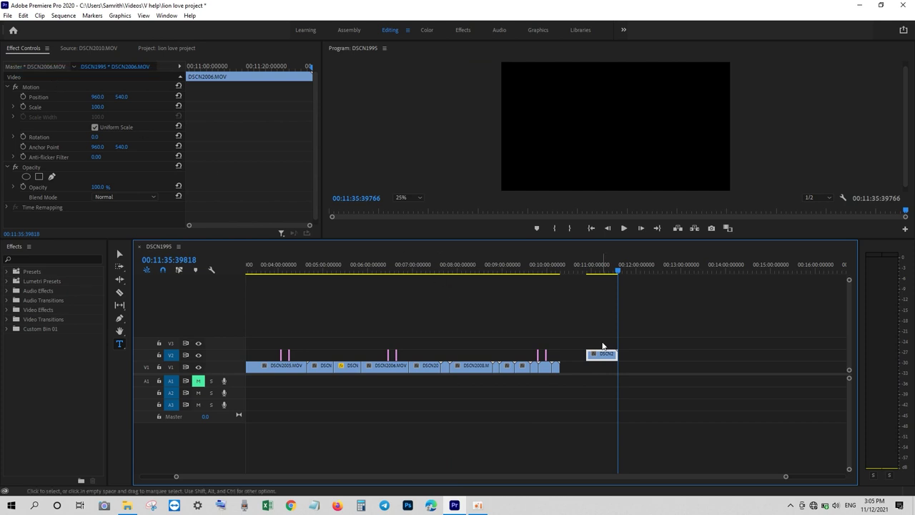
click(547, 270)
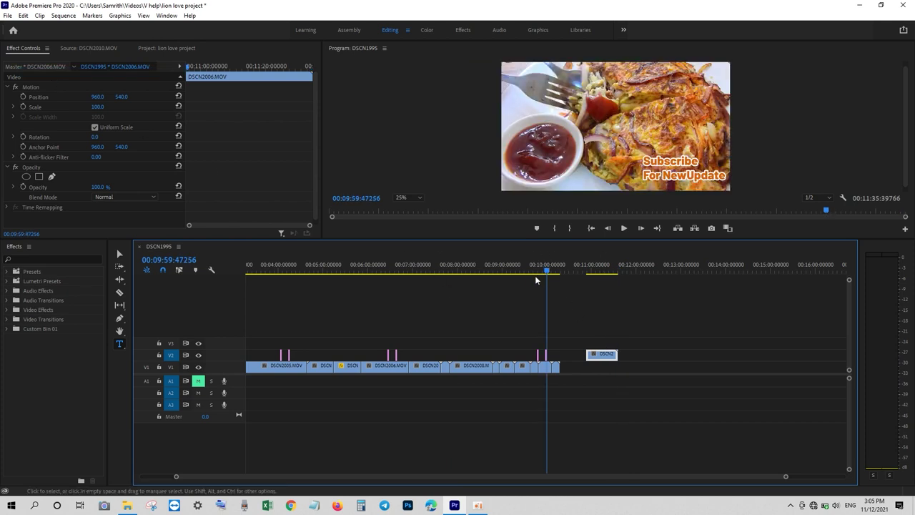
click(519, 270)
click(495, 274)
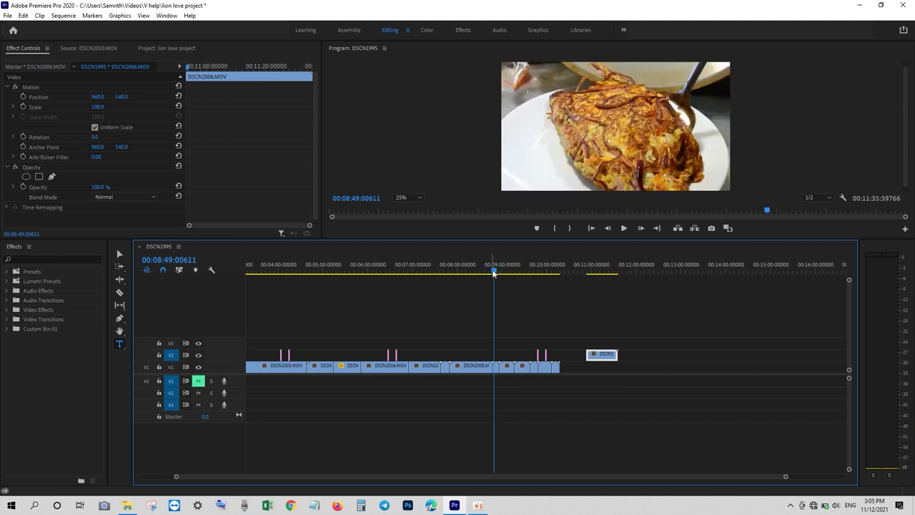
mouse_move(494, 273)
mouse_down()
mouse_move(450, 282)
mouse_move(501, 269)
mouse_up()
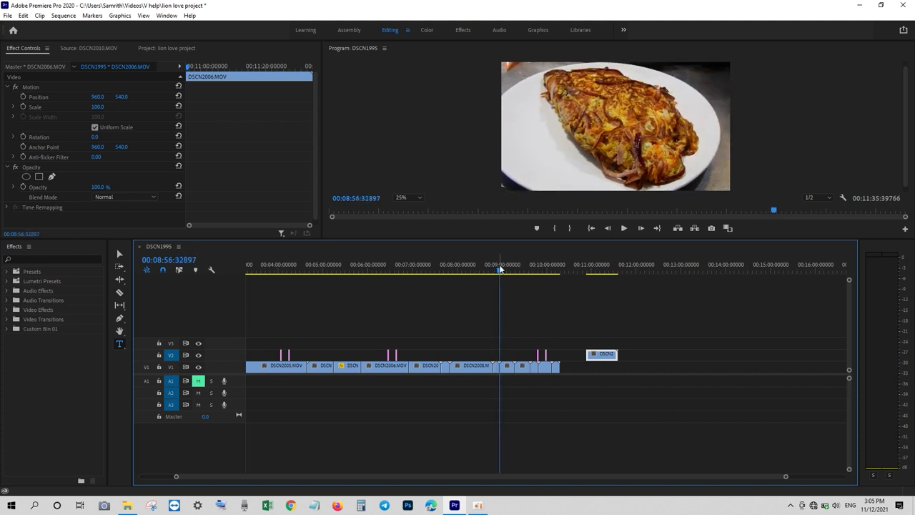
drag(500, 269, 516, 269)
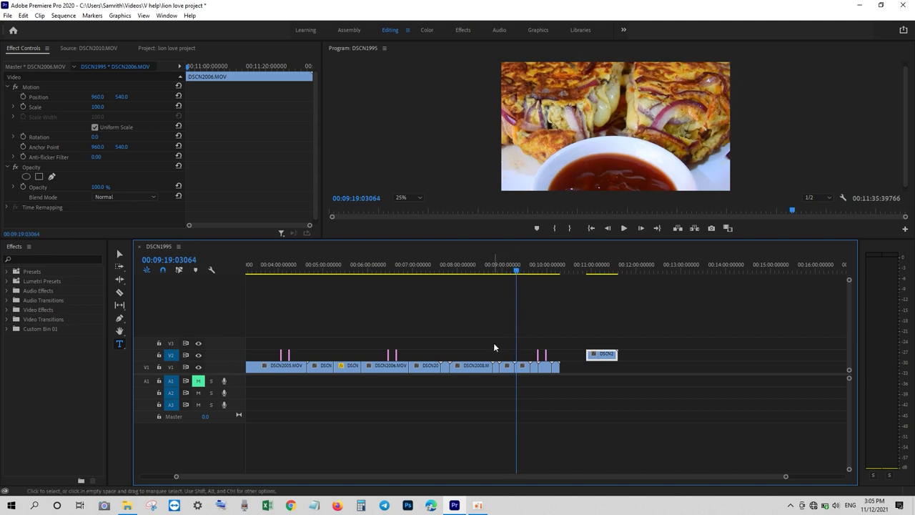
drag(493, 343, 513, 372)
right_click(504, 368)
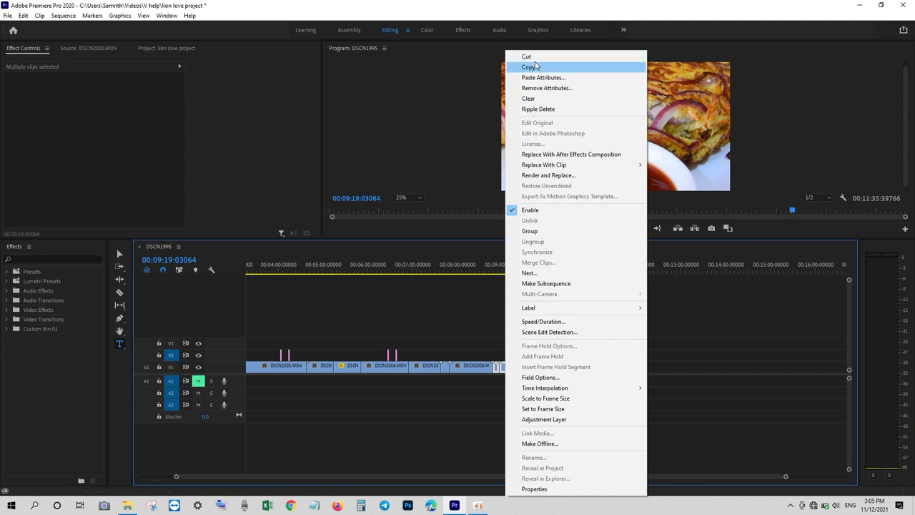
Copy the selected clips and paste them at 11:35, past the end of the edit
click(535, 67)
click(619, 270)
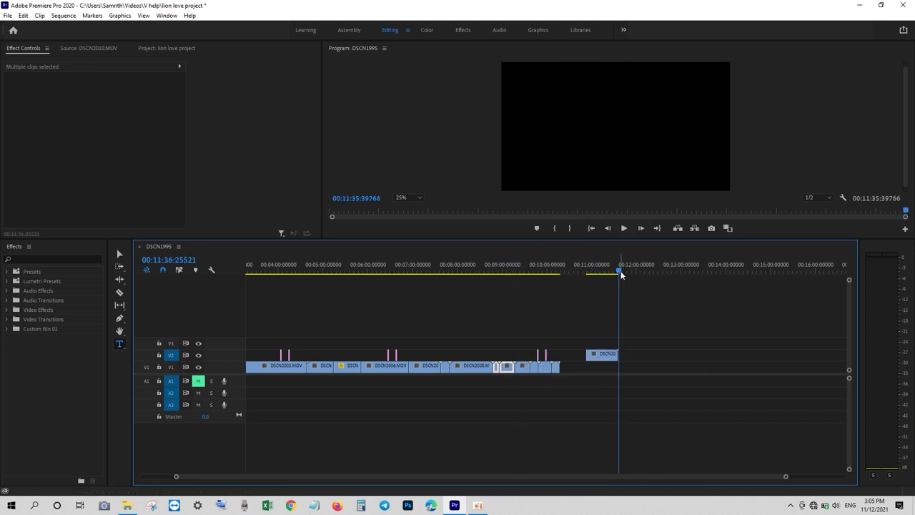
click(619, 271)
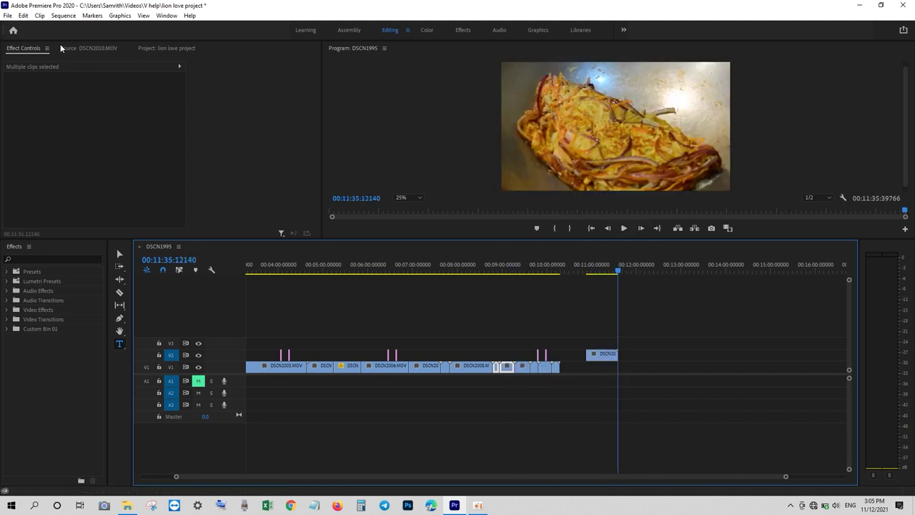
click(8, 15)
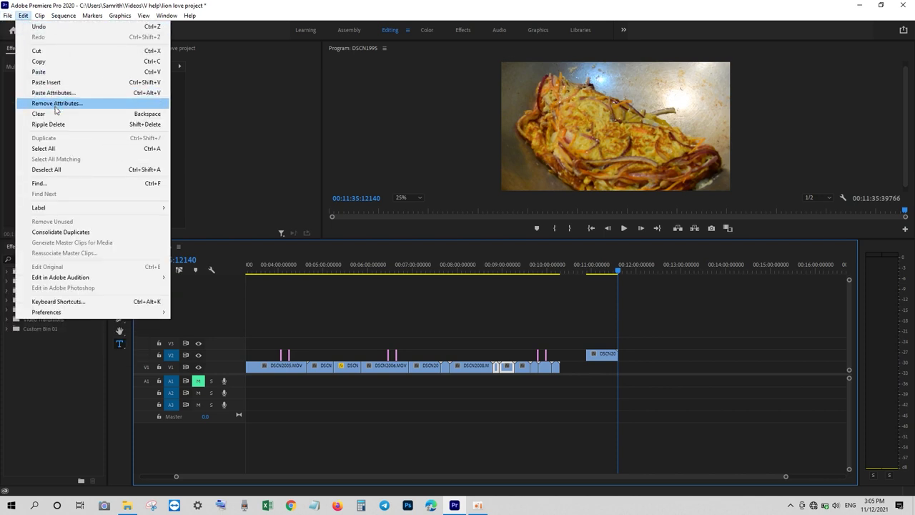
click(61, 71)
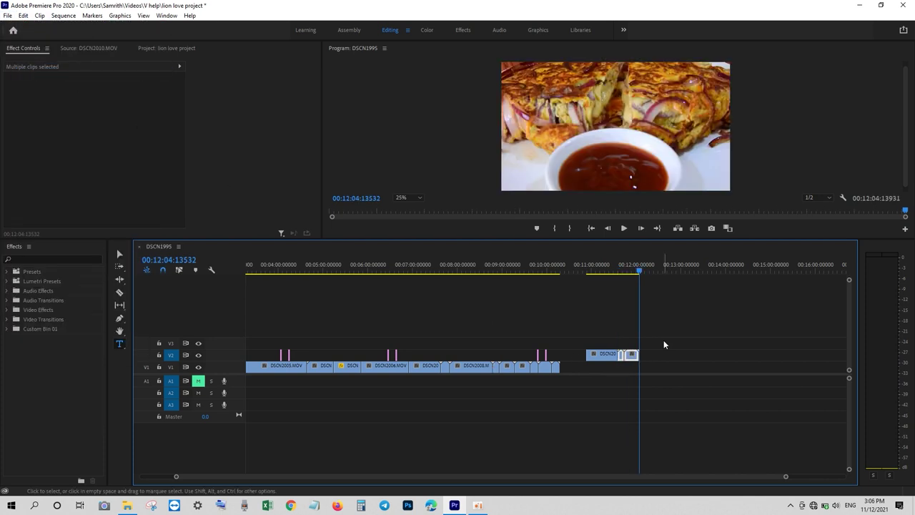
Cut the loose pasted clips from V2 so the sequence ends around 10:18 again
drag(659, 352, 591, 365)
right_click(603, 355)
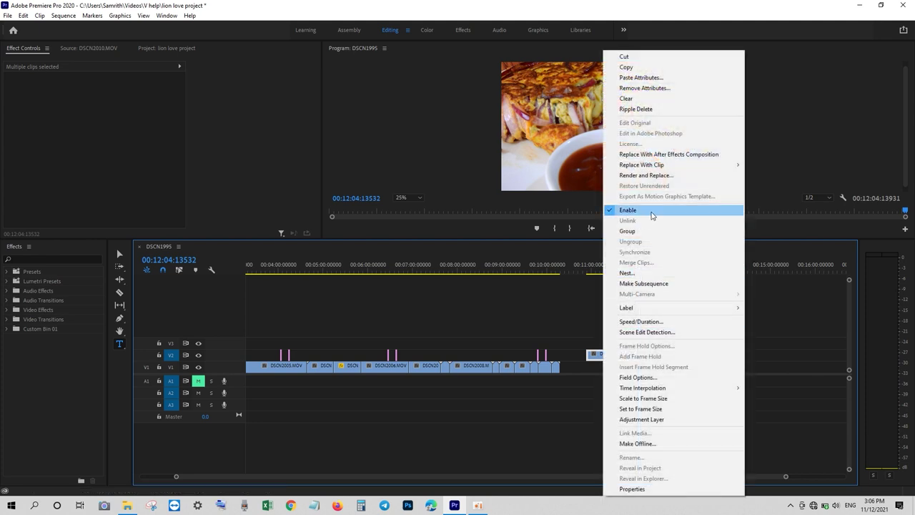
click(630, 57)
drag(600, 325, 445, 460)
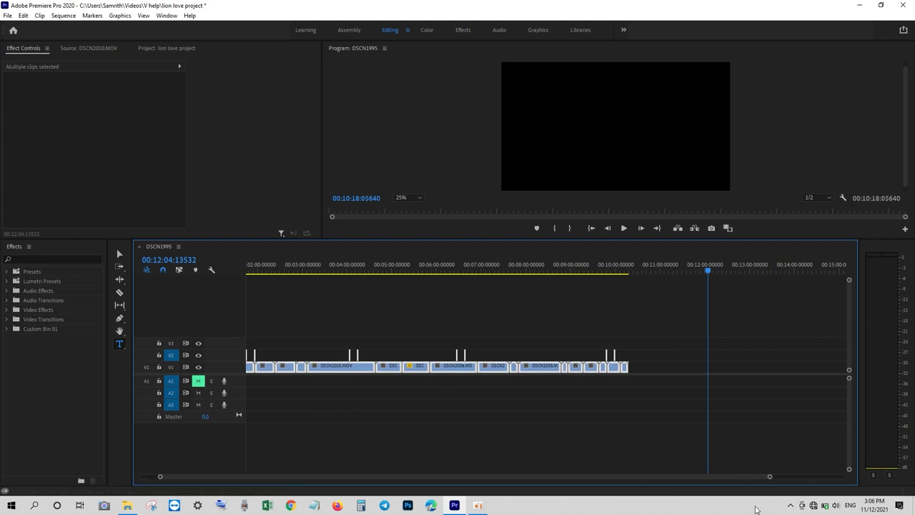
Shift all the V1 clips later to open space at the start of the sequence
drag(766, 478, 689, 476)
key(backslash)
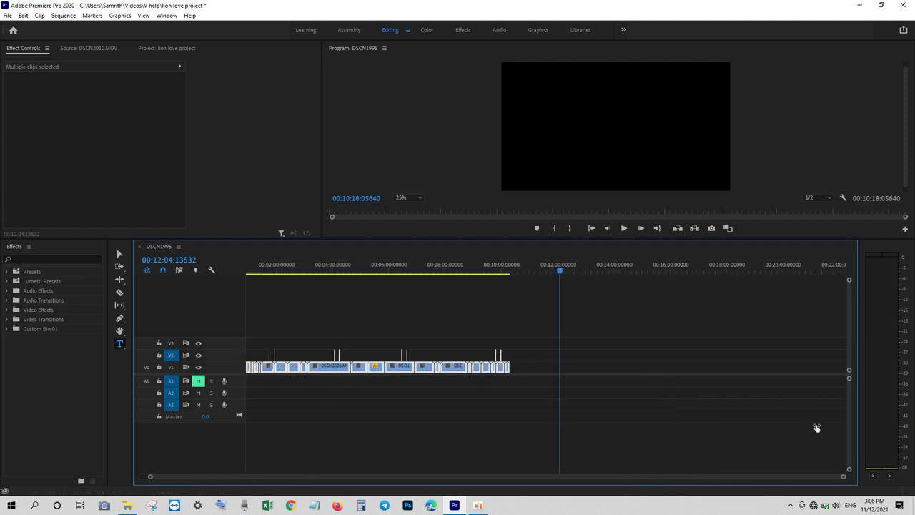
drag(525, 321, 221, 388)
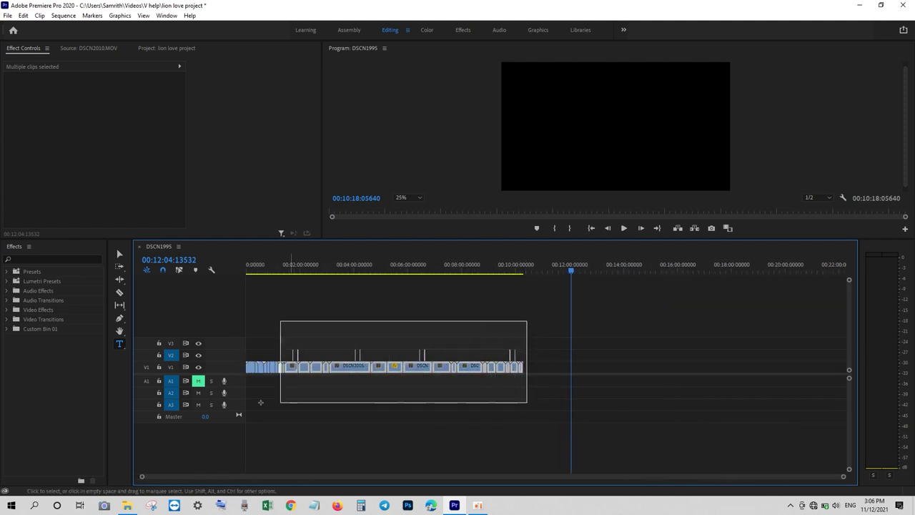
drag(347, 374, 382, 374)
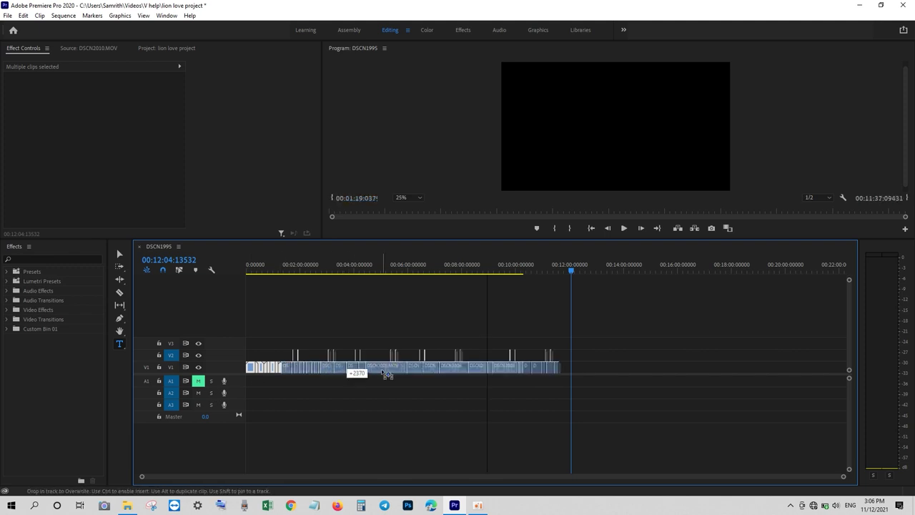
Paste the cut DSCN2006 and DSCN2010 copies onto V2 at the sequence start (0:00)
click(255, 272)
drag(256, 275, 209, 273)
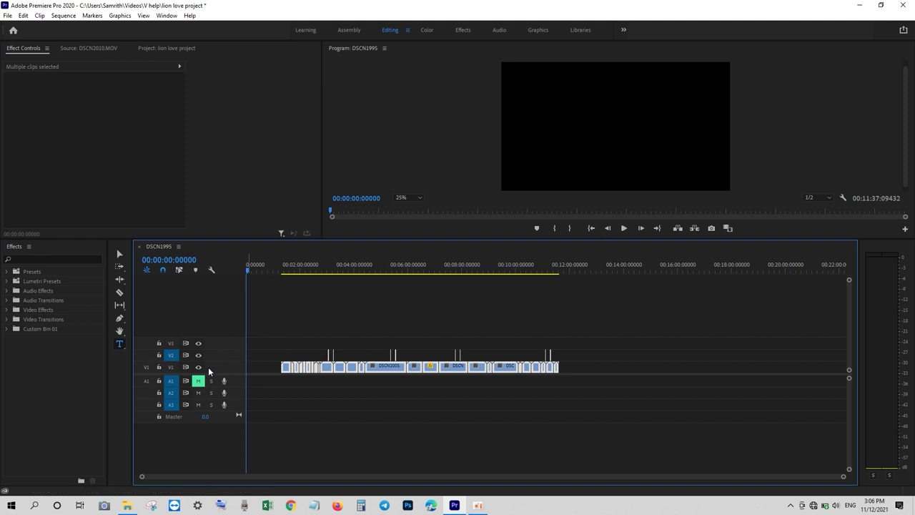
click(23, 15)
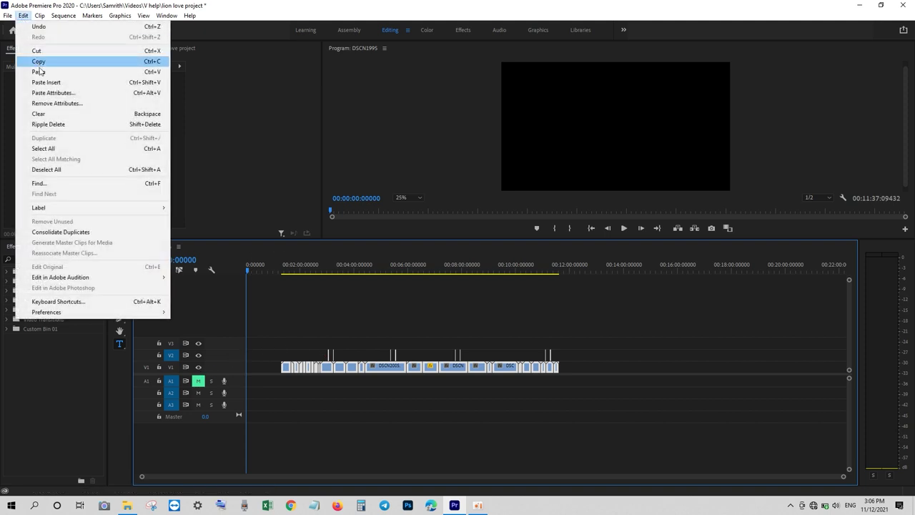
click(45, 72)
click(319, 406)
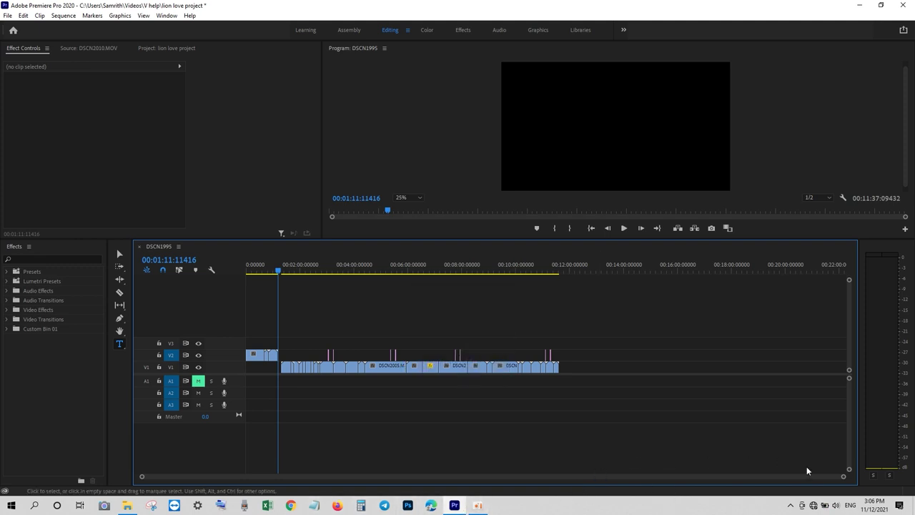
drag(844, 478, 571, 476)
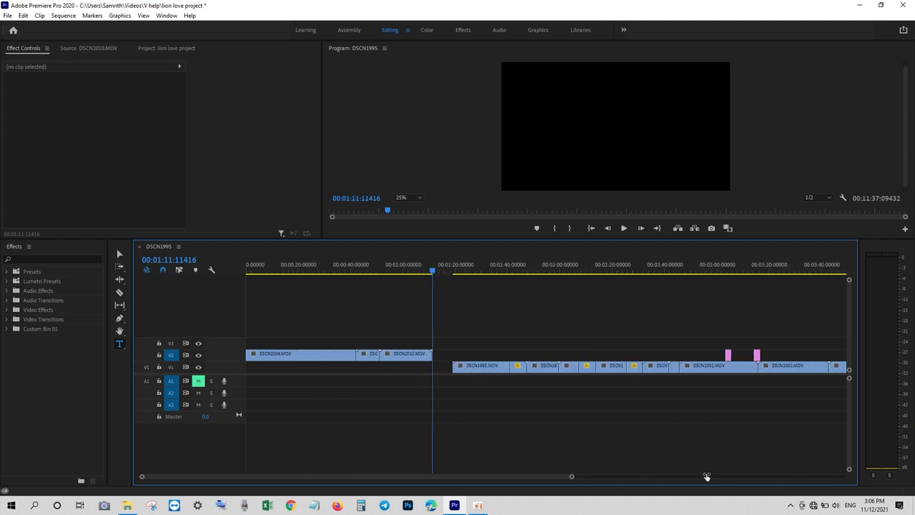
Drop the DSCN2006 and DSCN2010 intro copies from V2 onto V1 at the sequence start
mouse_move(409, 325)
mouse_down()
mouse_move(296, 372)
mouse_move(306, 370)
mouse_up()
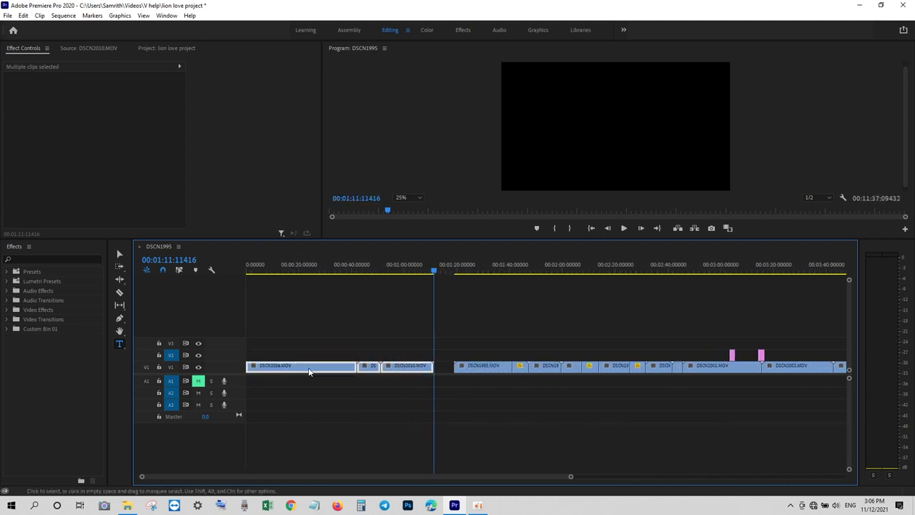
click(251, 270)
mouse_move(252, 270)
mouse_down()
mouse_move(234, 272)
mouse_move(273, 240)
mouse_up()
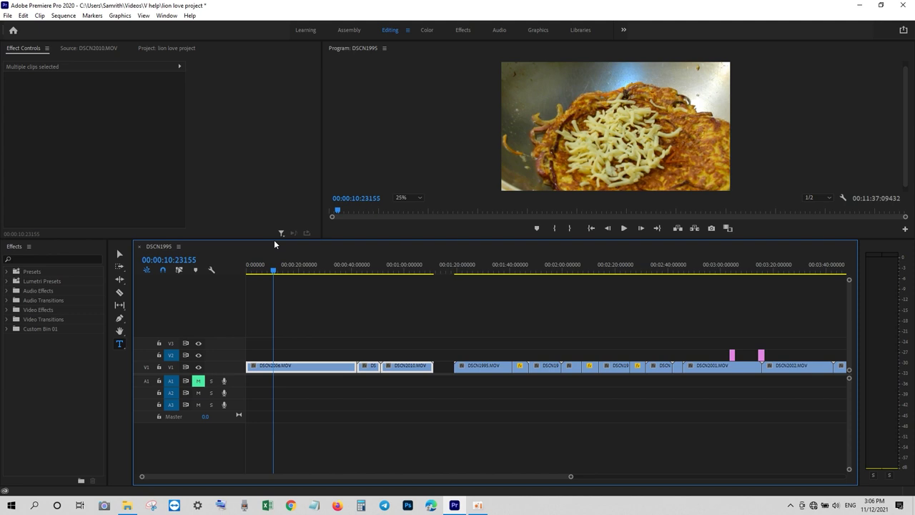
Scrub through the opening DSCN2006.MOV footage to preview the intro
drag(274, 240, 328, 219)
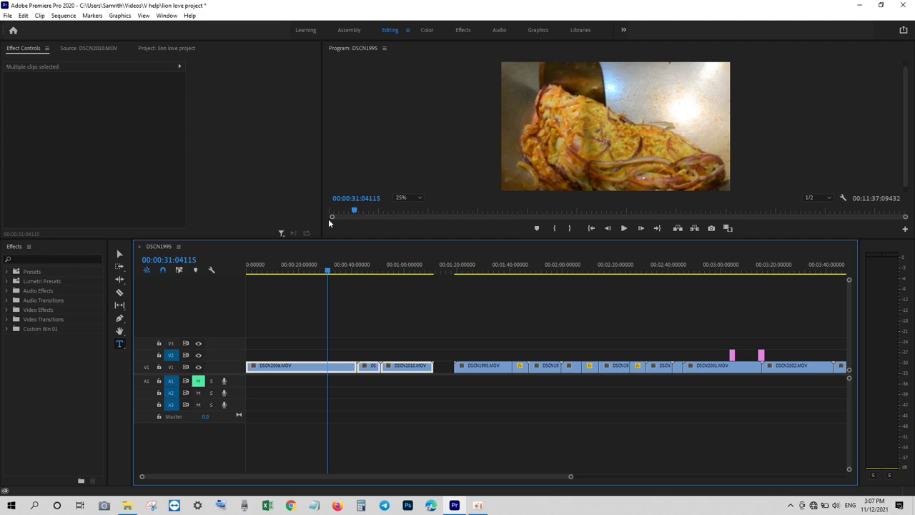
mouse_move(328, 219)
mouse_down()
mouse_move(243, 250)
mouse_move(274, 239)
mouse_up()
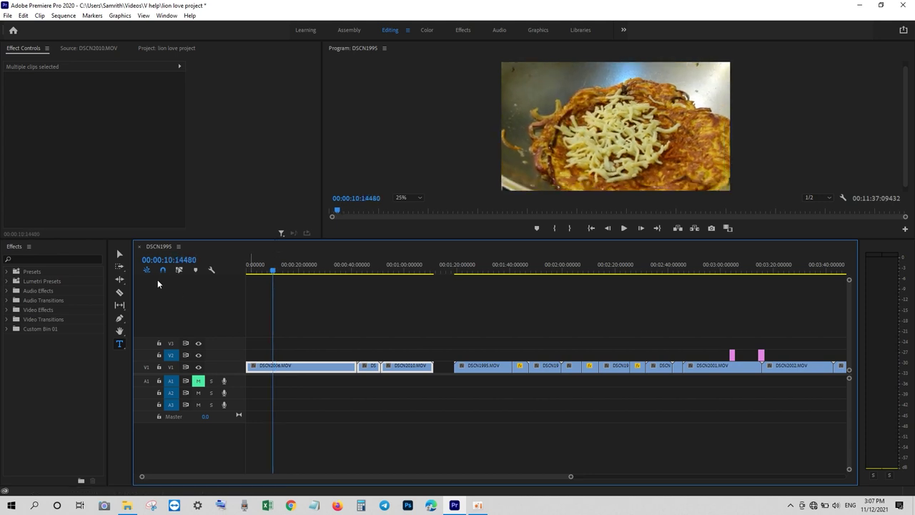
click(120, 293)
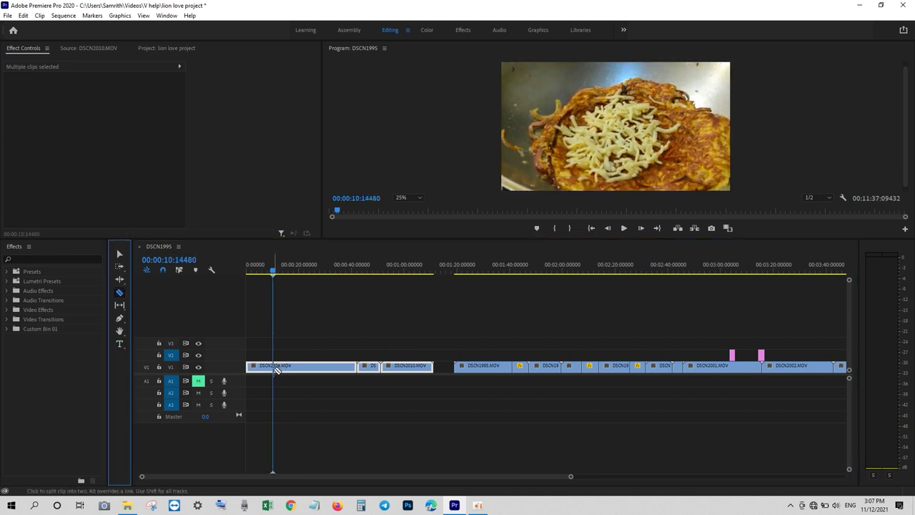
Split the opening DSCN2006.MOV at about 0:10 and trim the second piece's in-point later
click(274, 367)
drag(296, 268, 322, 272)
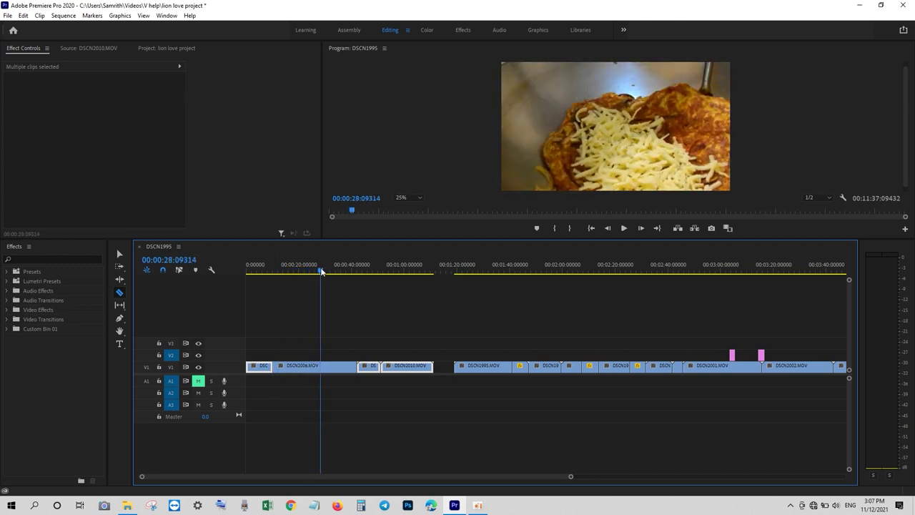
click(121, 256)
mouse_move(273, 366)
mouse_down()
mouse_move(321, 366)
mouse_move(304, 367)
mouse_up()
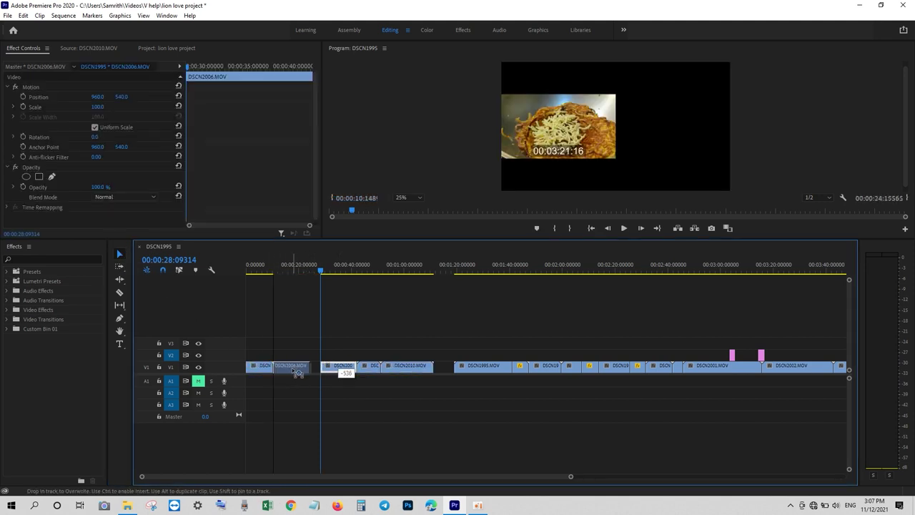
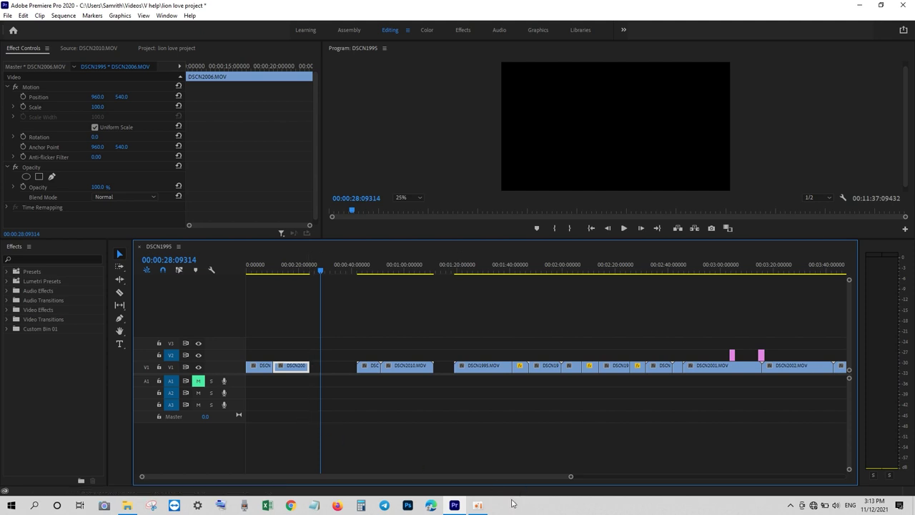
Bring the oCam recorder window to the front, showing 00:19:59 elapsed and 184.7MB captured
click(478, 505)
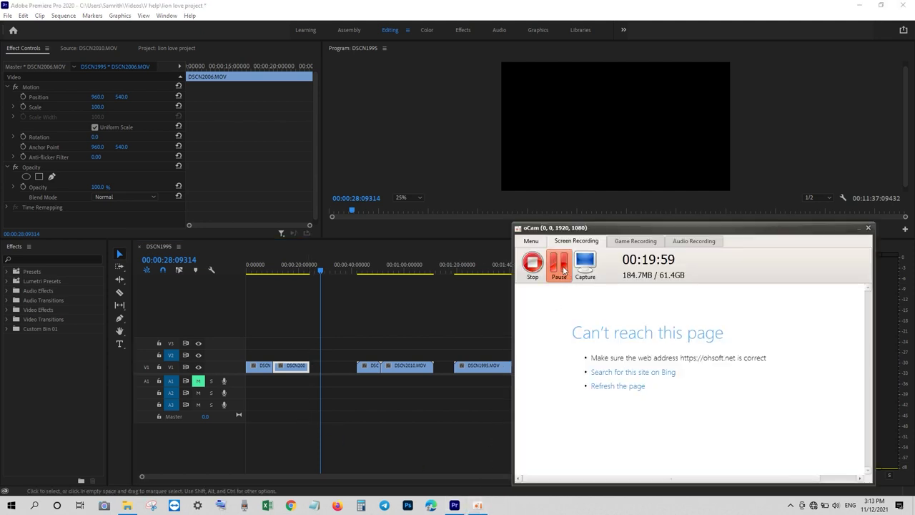